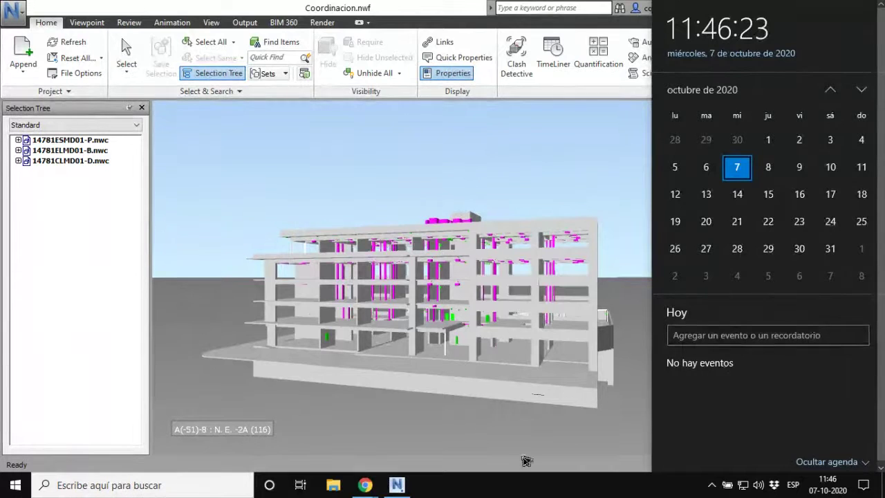
Step: Dismiss the calendar and swap the Properties panel for Saved Viewpoints listing Vista 3D, Corte, paneo, Animation1
click(237, 148)
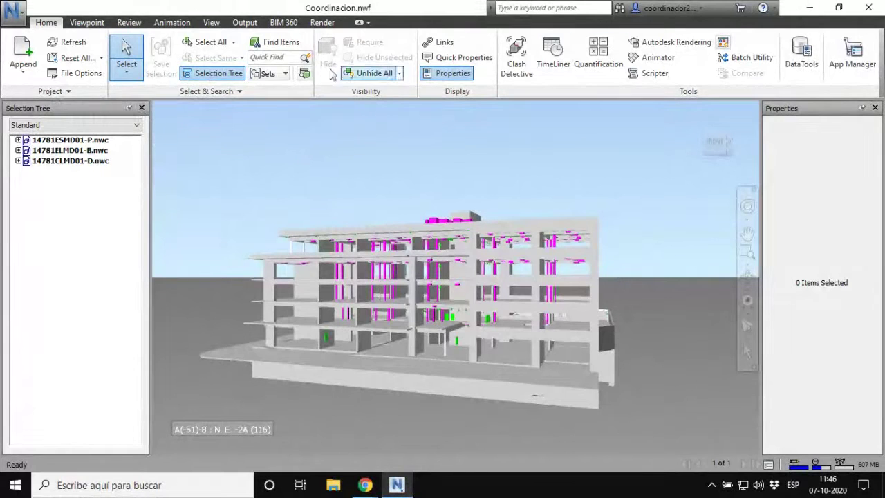
click(88, 23)
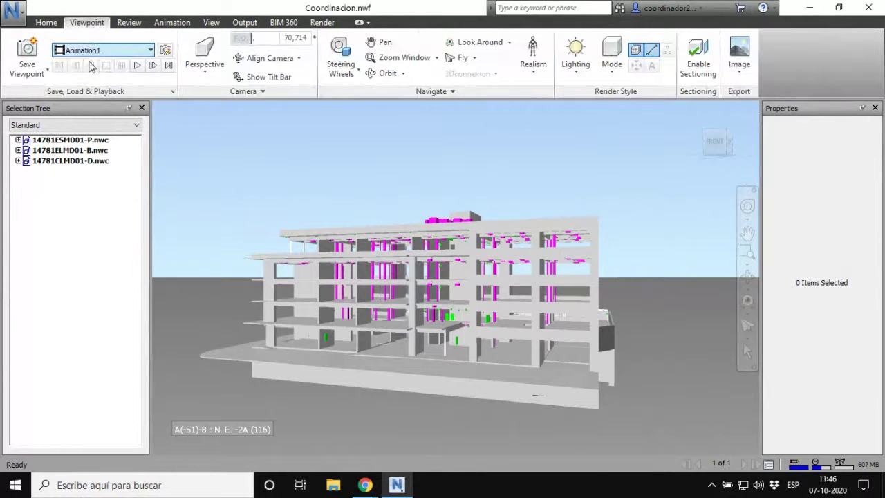
click(150, 51)
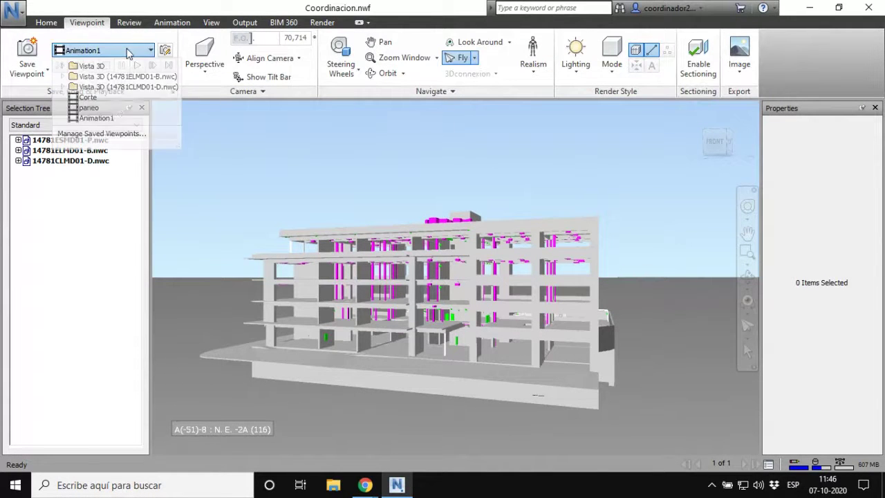
click(101, 134)
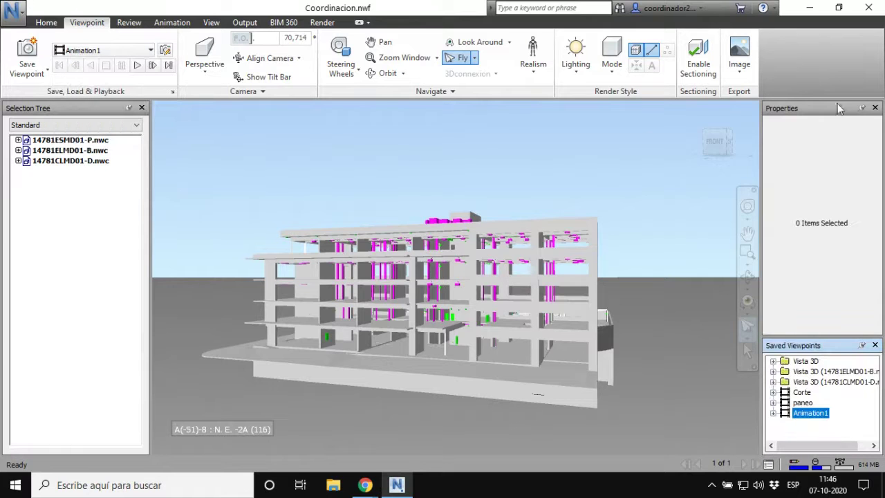
click(875, 108)
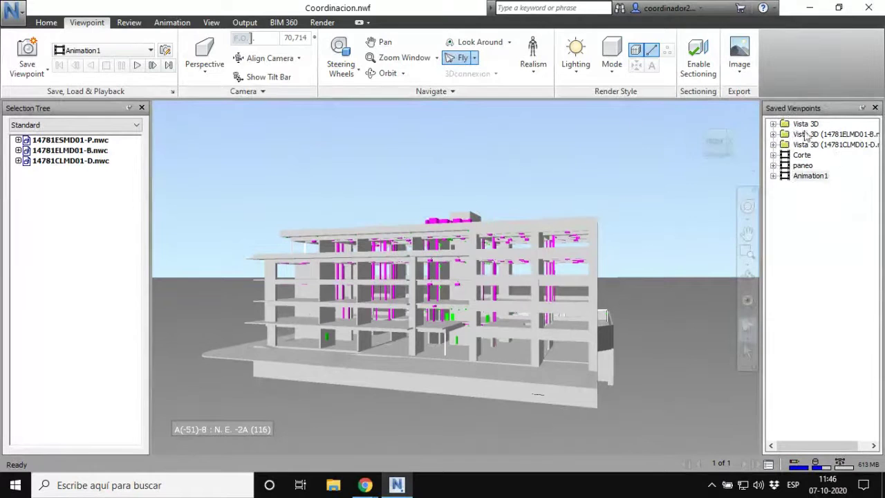
click(10, 26)
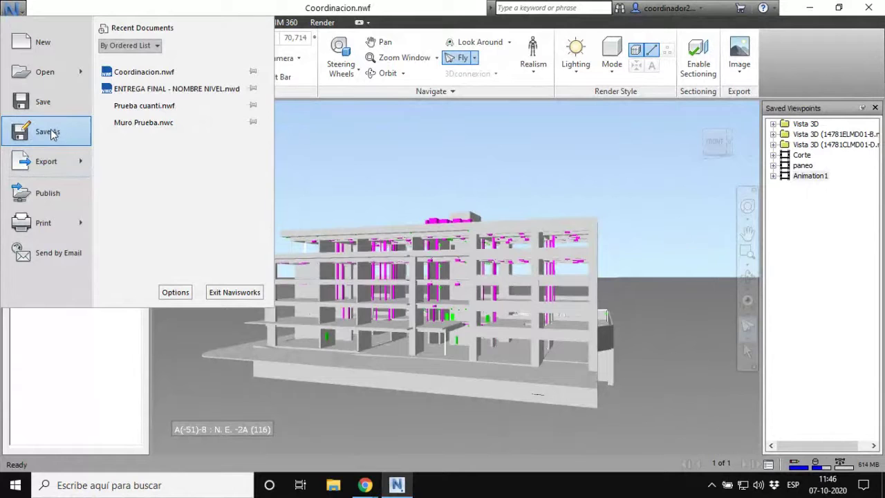
Step: Review the file type list in the Save As dialog for Coordinacion.nwf, then cancel without saving
click(53, 132)
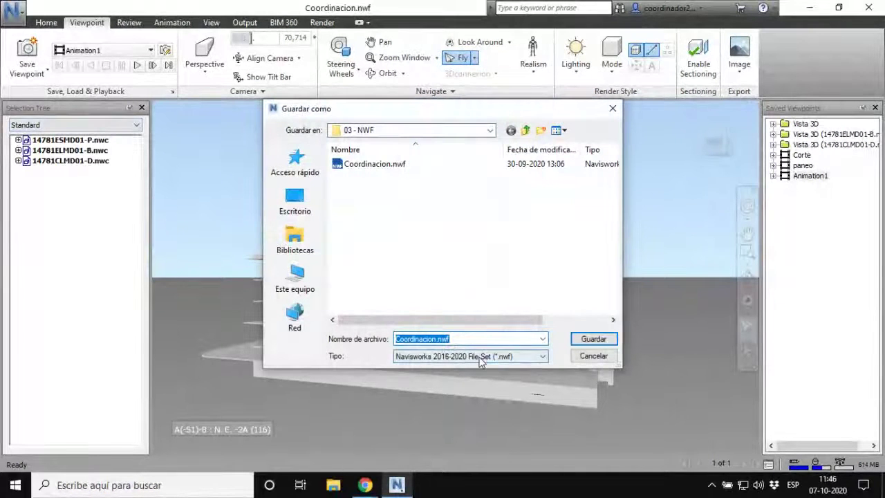
click(479, 356)
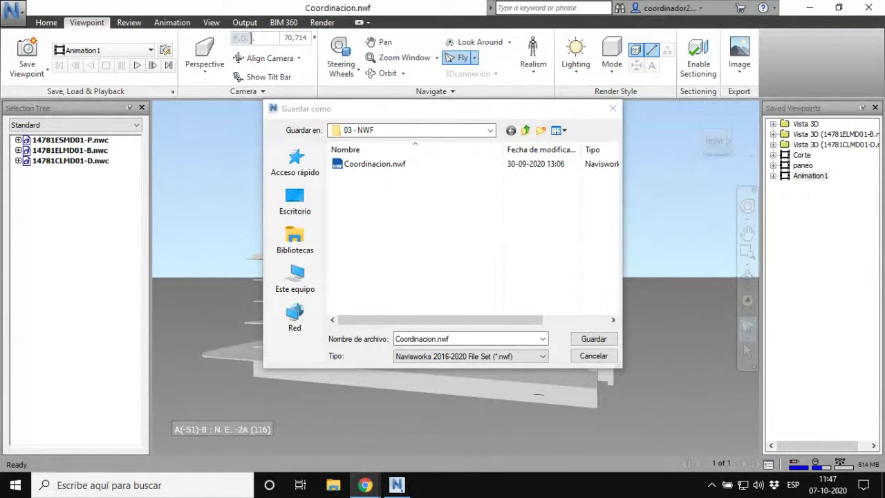
key(alt+Tab)
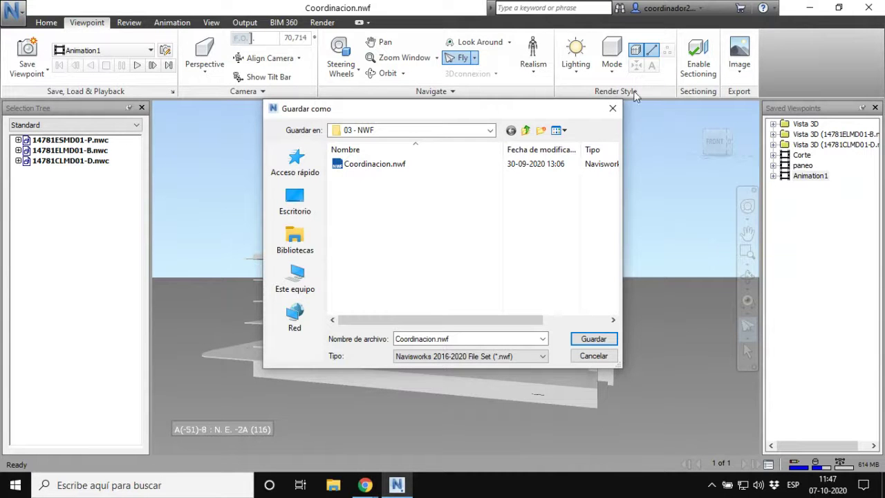
click(612, 108)
click(809, 8)
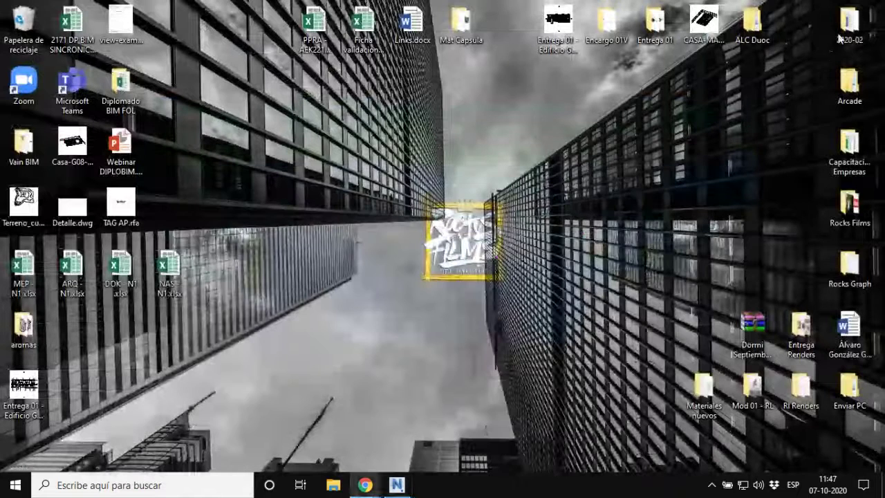
double_click(840, 36)
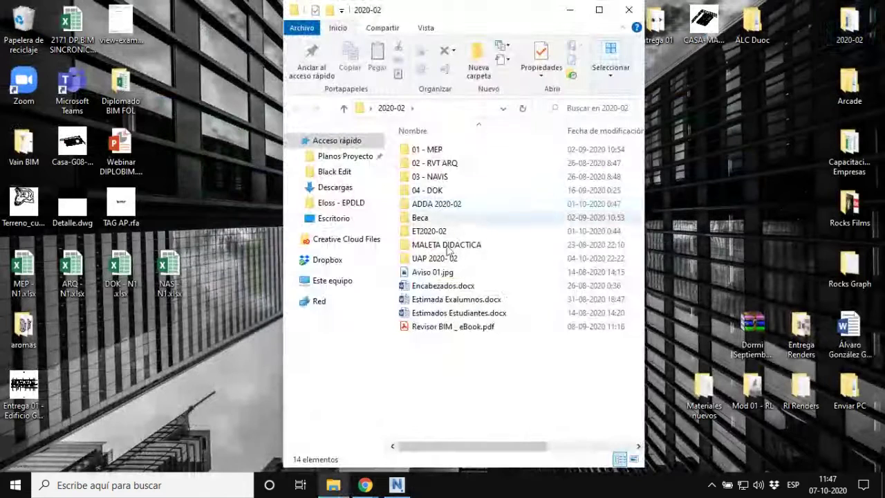
click(440, 181)
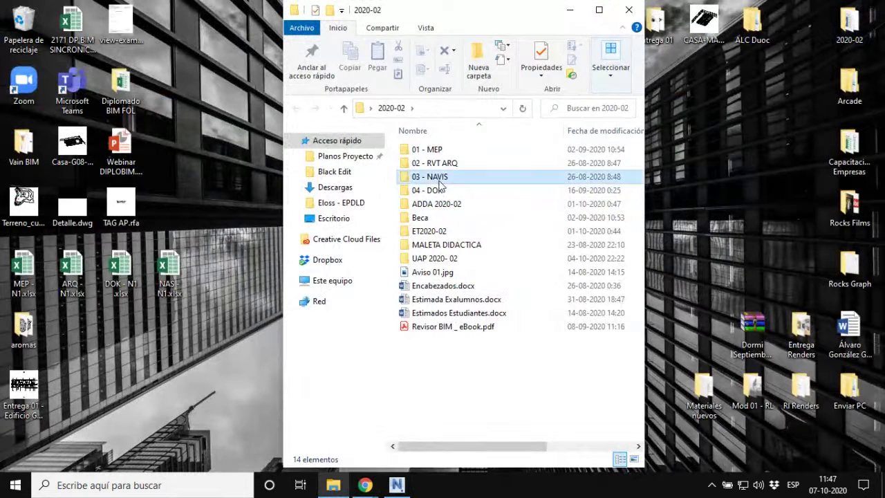
double_click(440, 181)
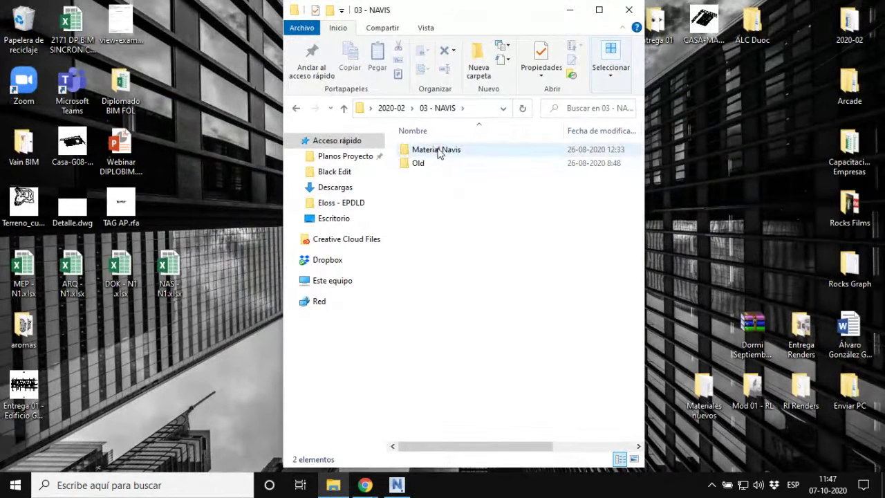
double_click(422, 164)
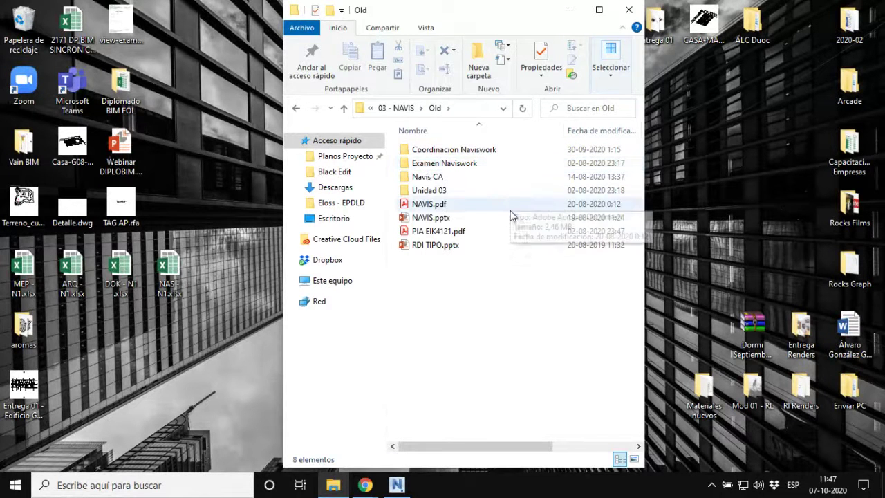
click(443, 218)
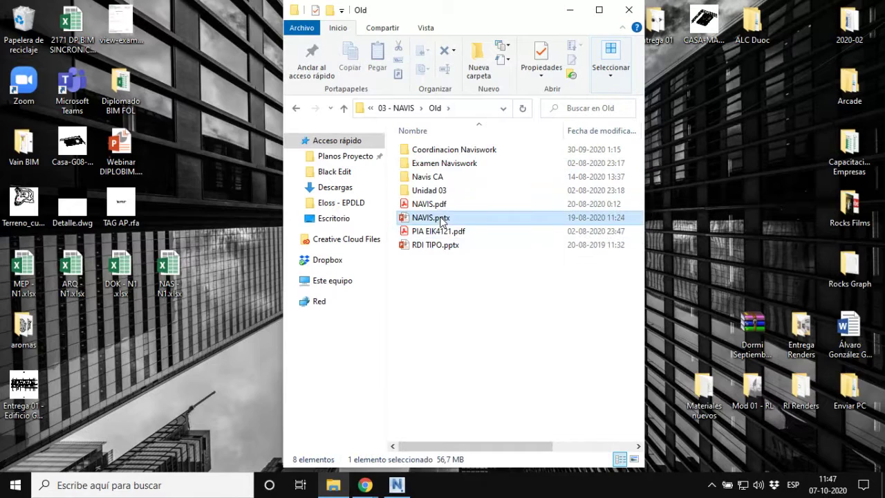
double_click(443, 191)
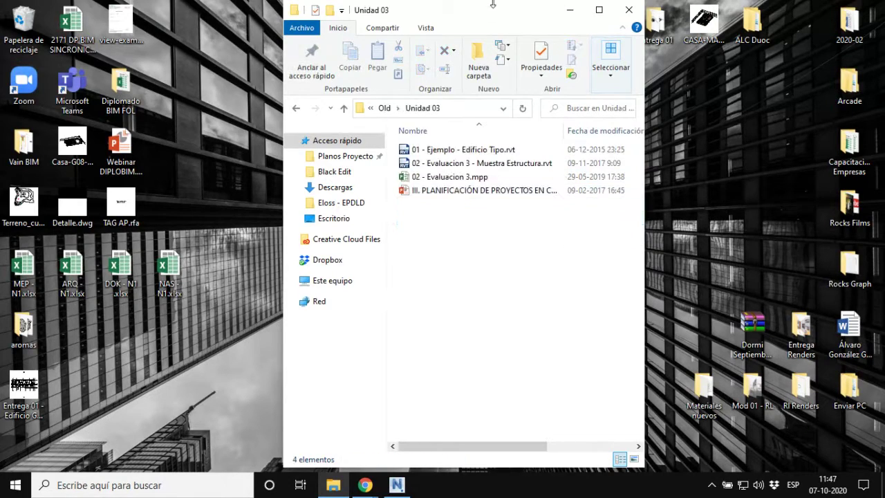
drag(500, 13, 884, 43)
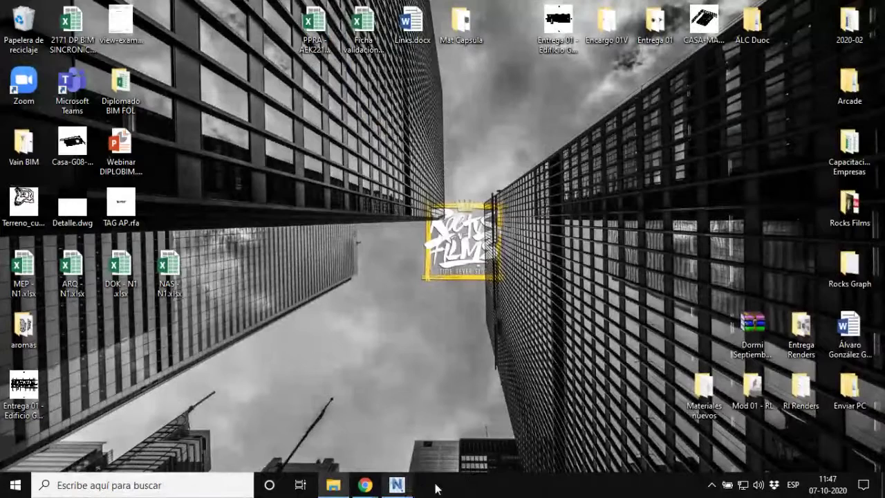
click(396, 485)
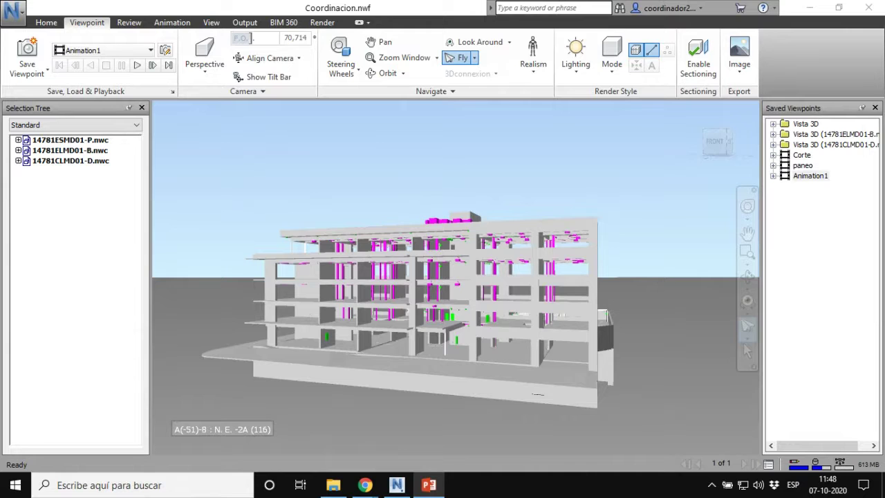
Step: Maximize the PowerPoint window showing slide 5, 'TIPOS DE ARCHIVOS', on RVT, NWC, NWD and NWF
drag(884, 5, 529, 0)
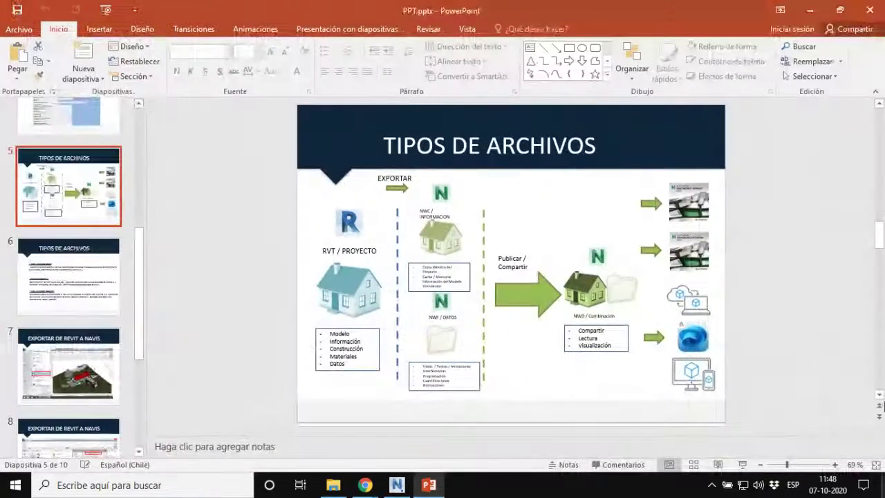
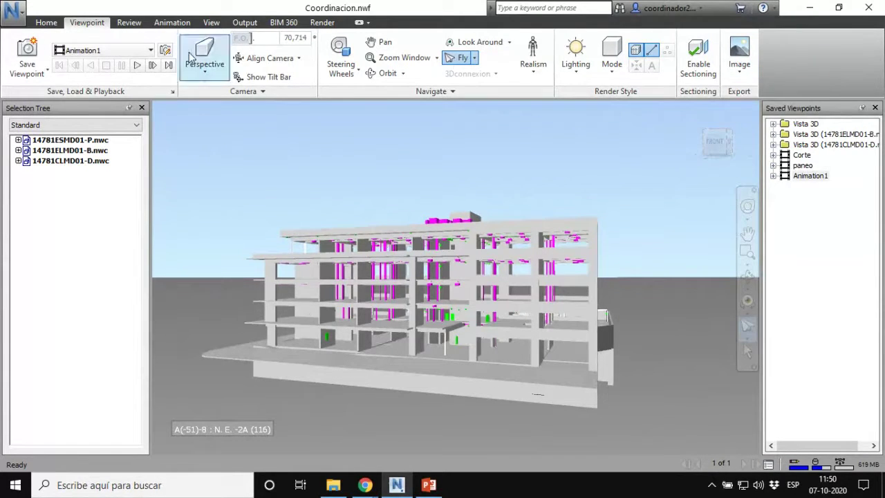
Step: Browse the application menu's Export options, then close the menu
click(19, 25)
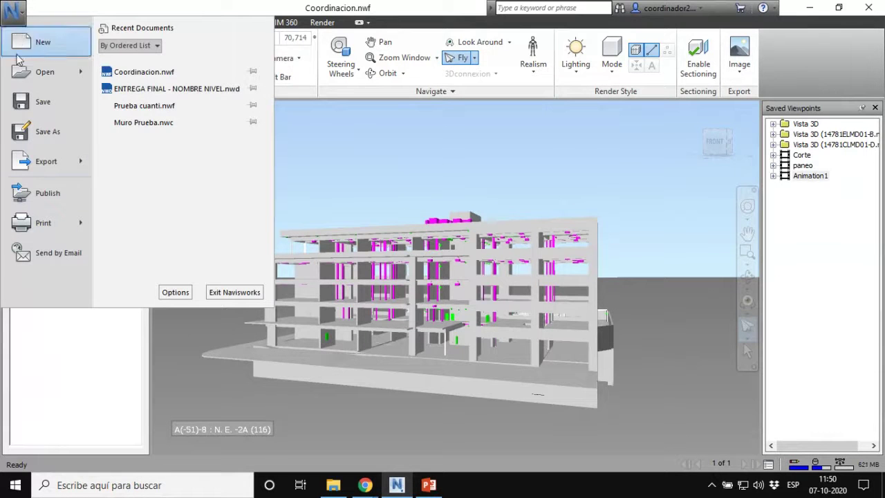
mouse_move(55, 167)
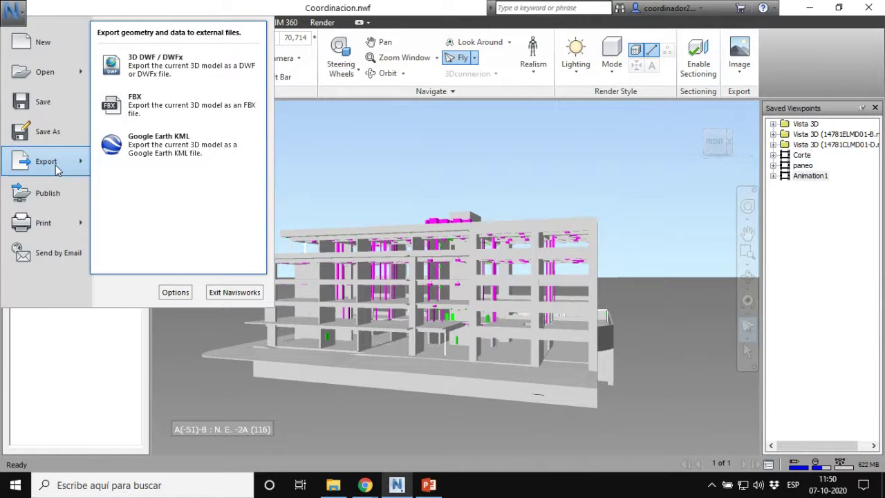
click(346, 151)
Step: Check the Save As file types for Coordinacion.nwf, cancel without saving, and show the Output tools
click(15, 10)
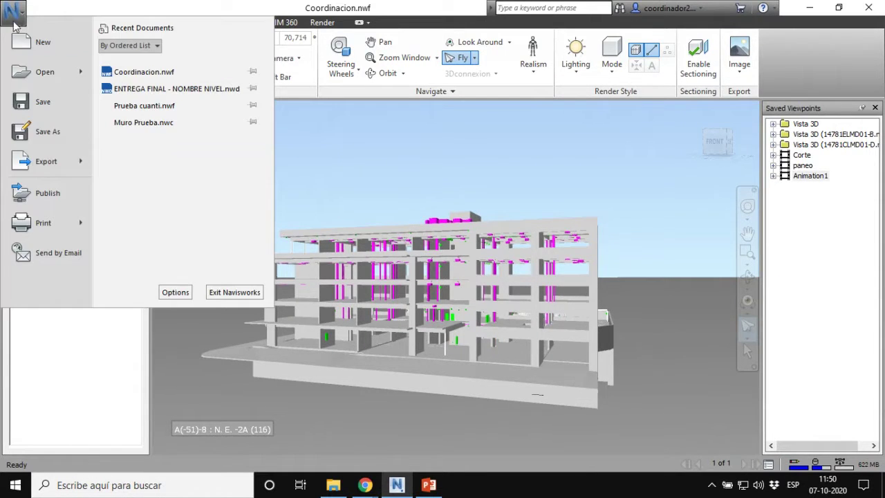
click(43, 141)
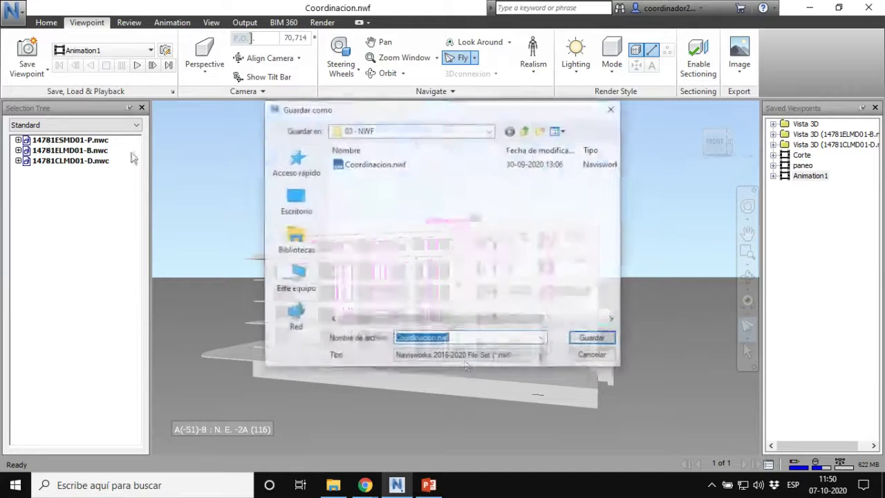
click(482, 356)
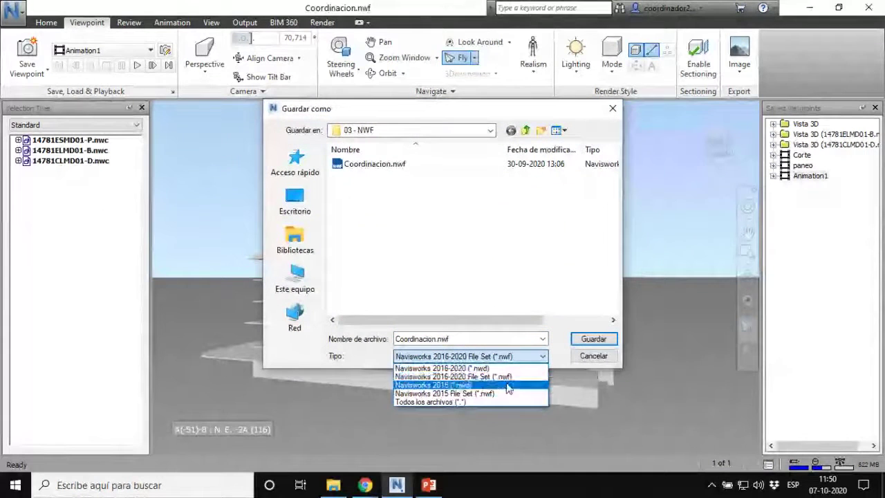
click(599, 361)
click(599, 362)
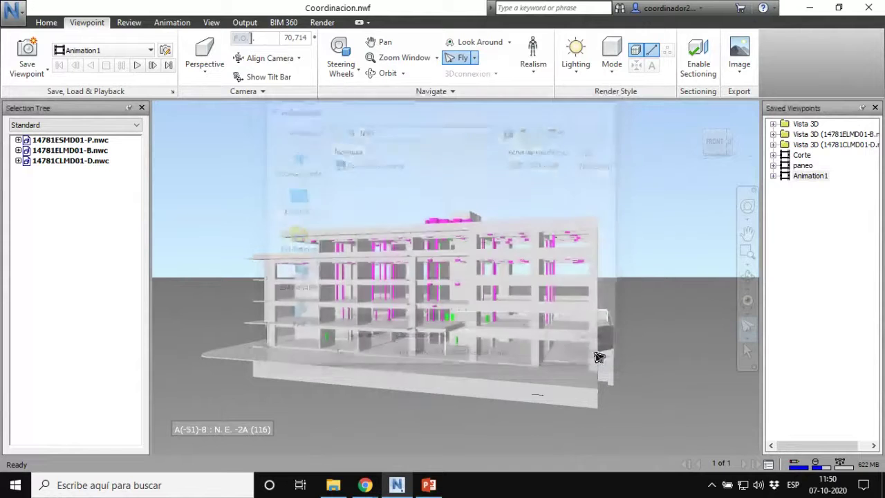
click(251, 23)
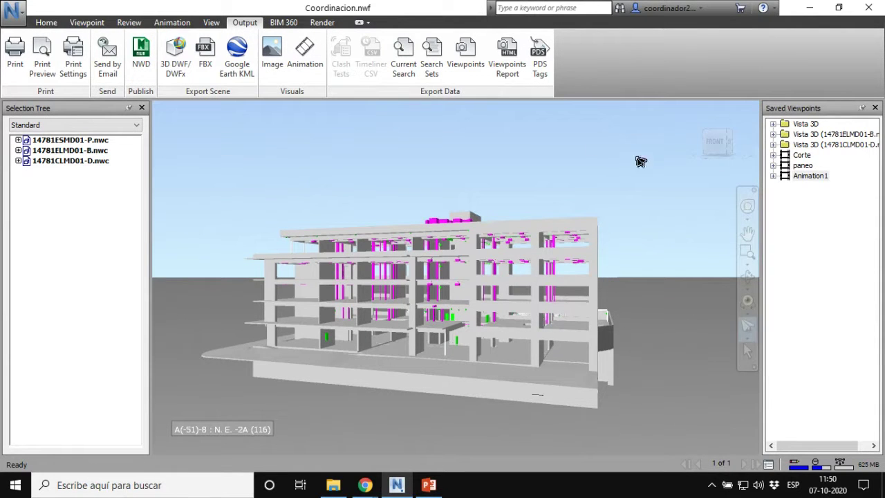
Step: Close Saved Viewpoints and orbit (Ctrl+7) to look down on the magenta roof ductwork, zooming in
click(874, 109)
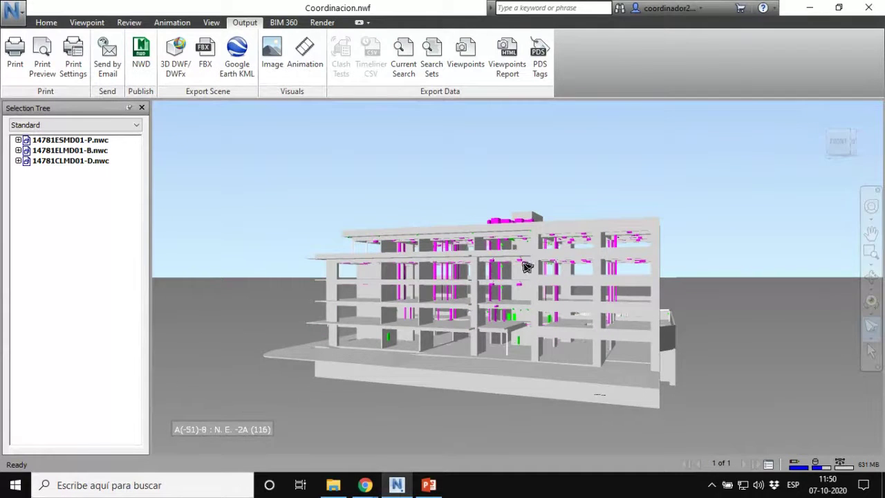
key(ctrl+7)
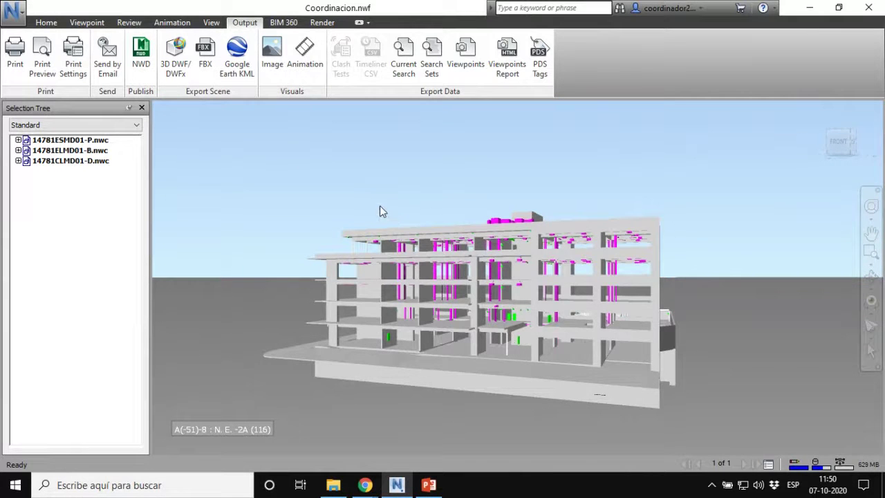
mouse_move(380, 211)
mouse_down()
mouse_move(447, 256)
mouse_move(521, 280)
mouse_move(436, 243)
mouse_move(506, 259)
mouse_move(535, 251)
mouse_move(558, 357)
mouse_up()
scroll(502, 329, up, 2)
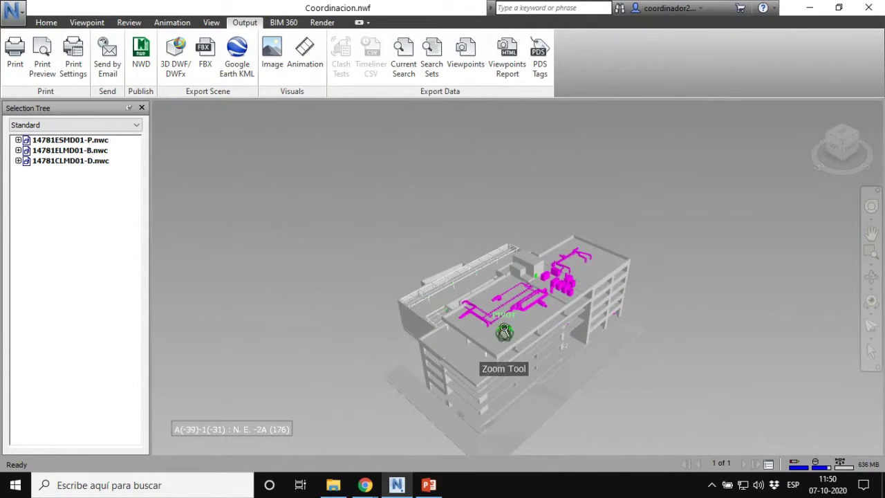
Step: Zoom in and orbit the building to show its roof ductwork and long side
scroll(539, 318, up, 3)
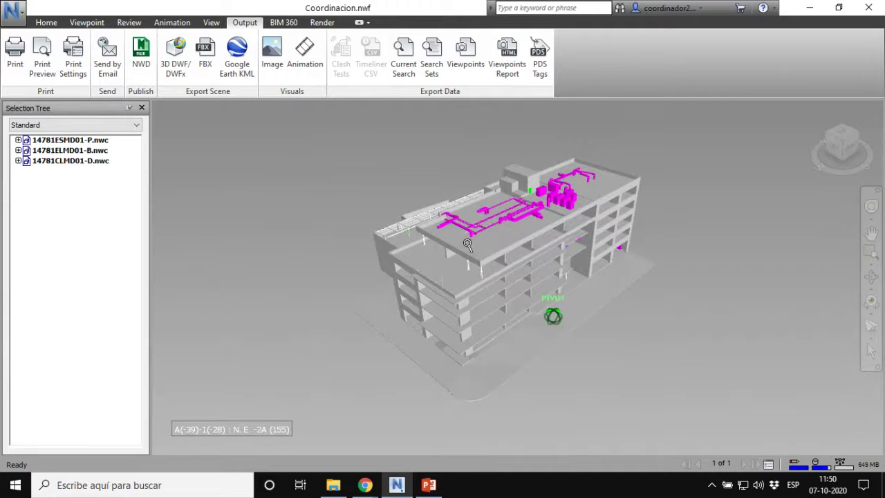
mouse_move(519, 329)
shift+middle_down()
mouse_move(500, 306)
mouse_move(642, 258)
mouse_move(574, 247)
mouse_move(395, 287)
mouse_move(409, 316)
mouse_move(445, 338)
mouse_move(692, 292)
mouse_move(504, 321)
mouse_move(397, 305)
mouse_move(421, 321)
shift+middle_up()
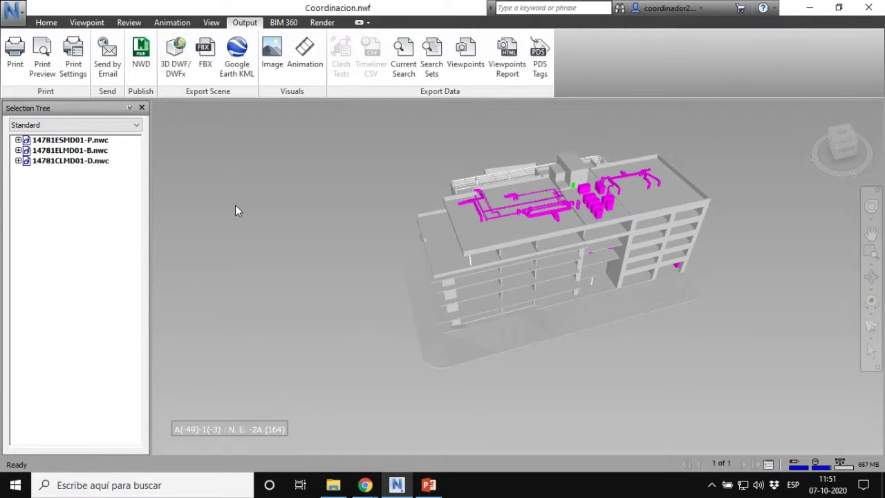
Step: Return to the Home tools to review the models 14781ESMD01-P, 14781ELMD01-B and 14781CLMD01-D
click(46, 22)
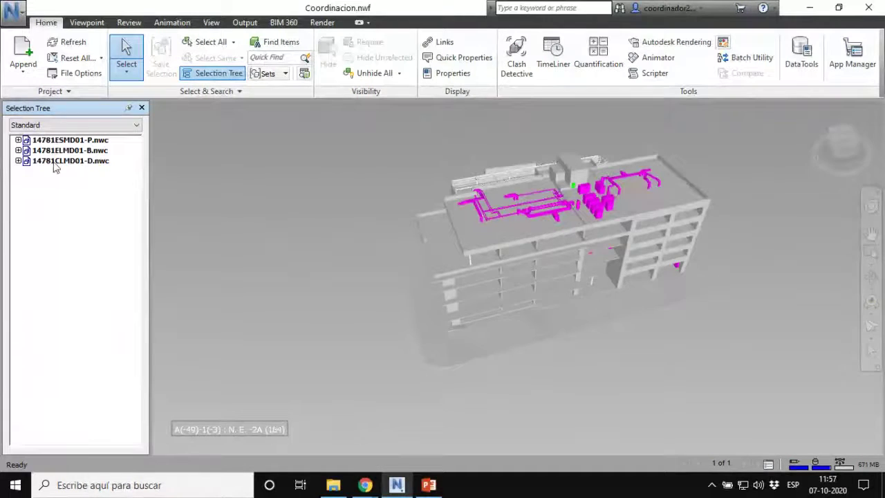
Step: Narrow the Selection Tree pane and orbit and zoom to a low side view of the floors
drag(150, 187, 127, 186)
middle_drag(473, 283, 456, 243)
scroll(380, 295, up, 1)
scroll(380, 295, up, 3)
middle_drag(380, 296, 468, 291)
scroll(472, 240, up, 1)
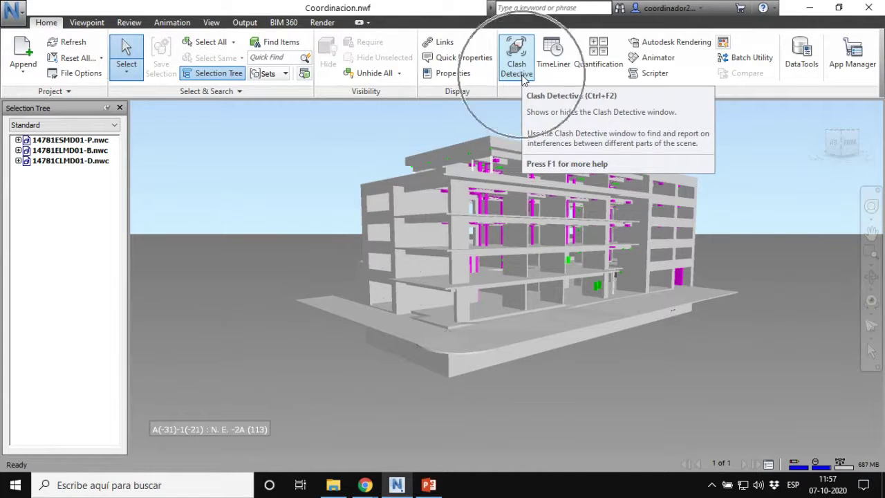
Step: Open Clash Detective, then select a wall, zoom out and clear the selection
click(524, 79)
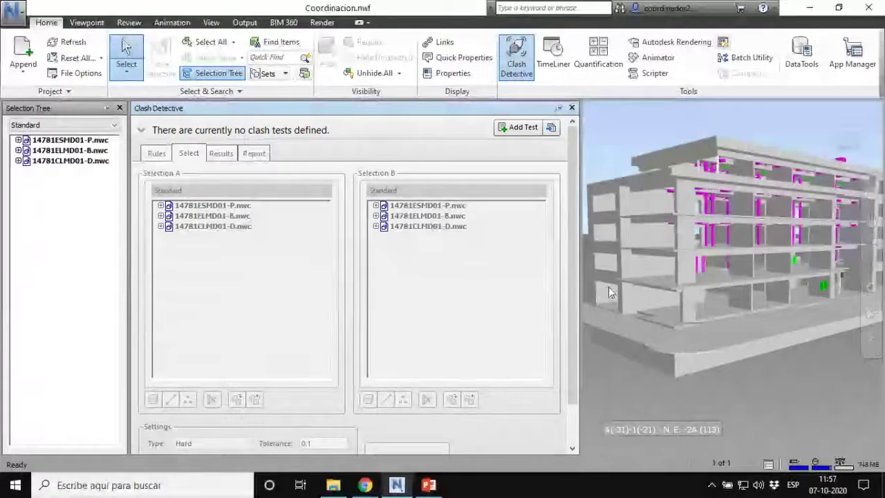
click(735, 268)
scroll(735, 268, down, 5)
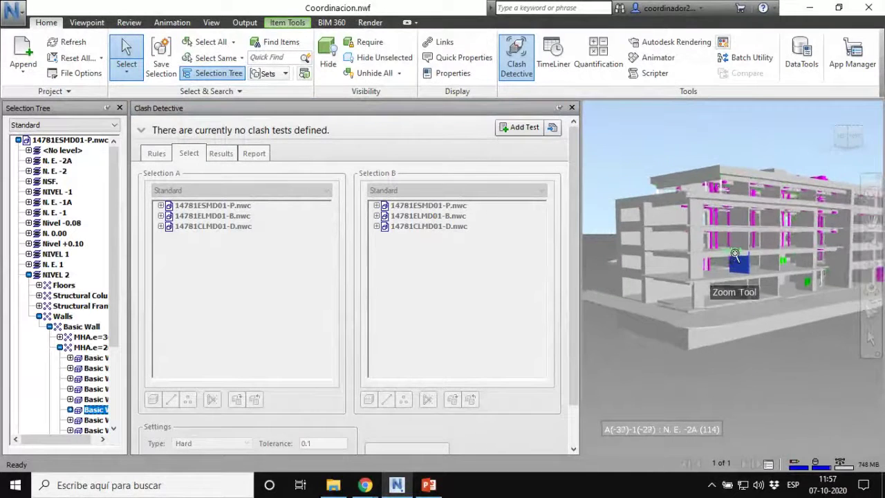
click(695, 407)
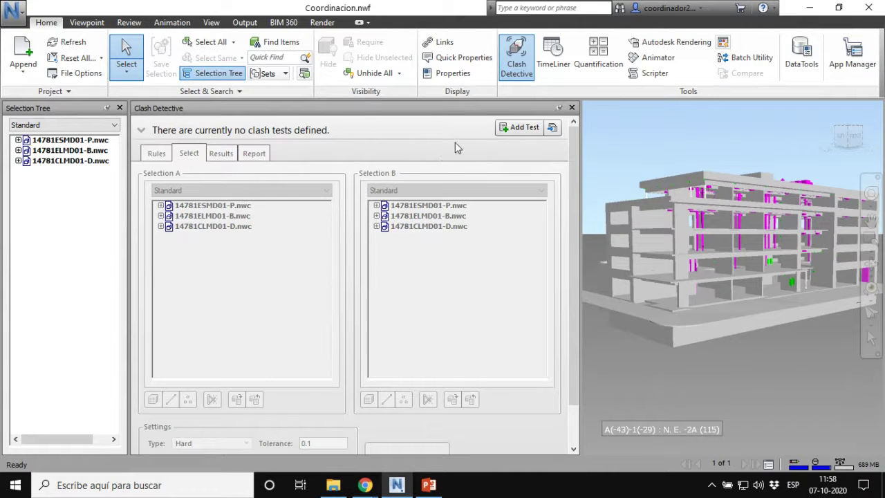
Step: Add a clash test and rename it from Test 1 to 'RDI - 01'
click(515, 132)
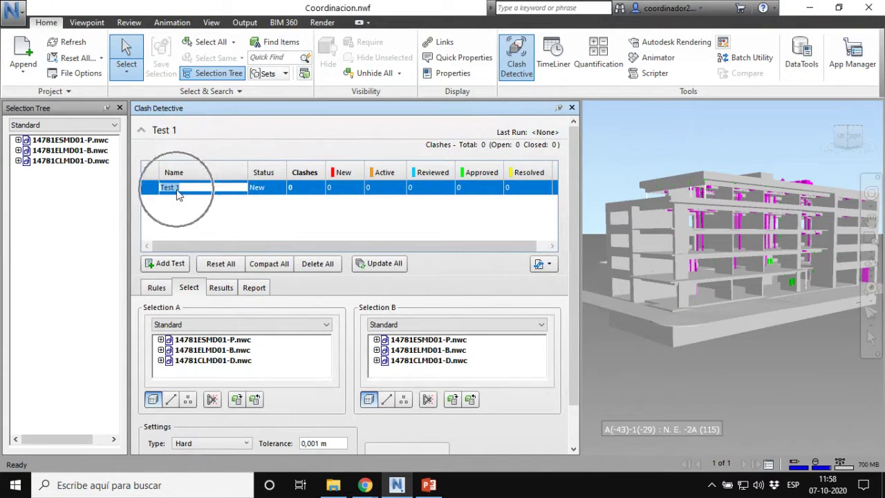
drag(200, 190, 116, 188)
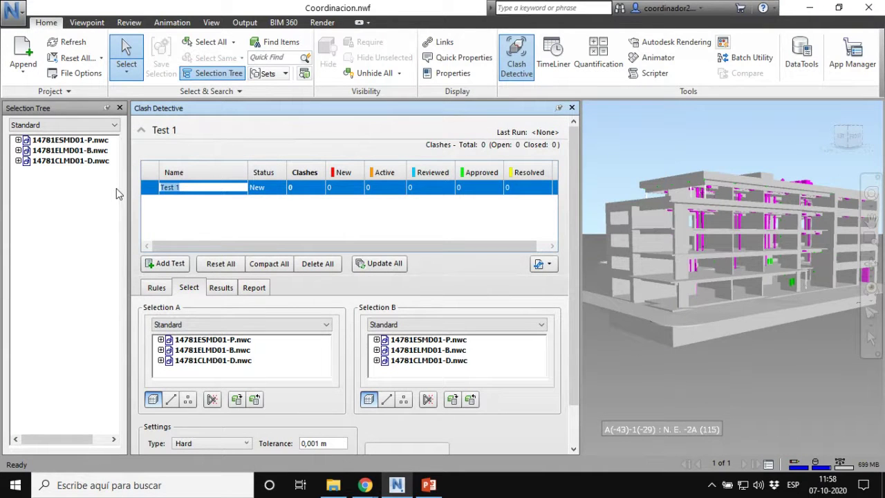
text(RDI - 01)
key(ctrl)
key(ctrl)
key(ctrl)
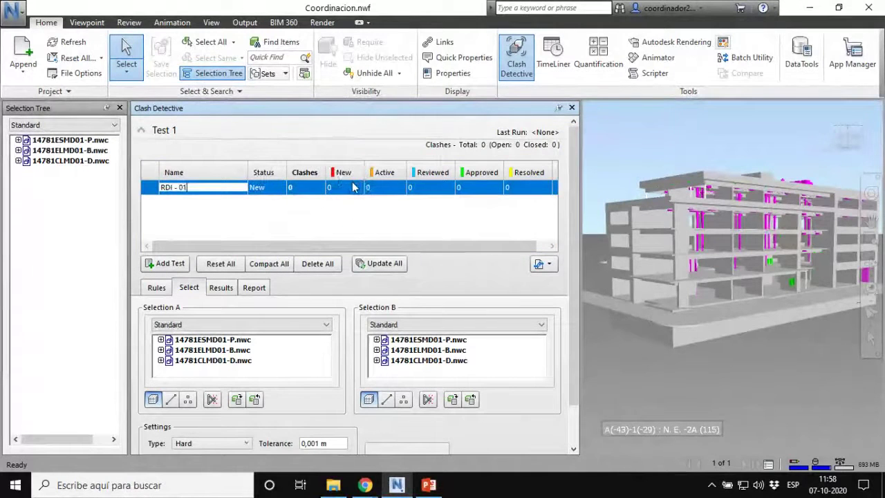
key(ctrl)
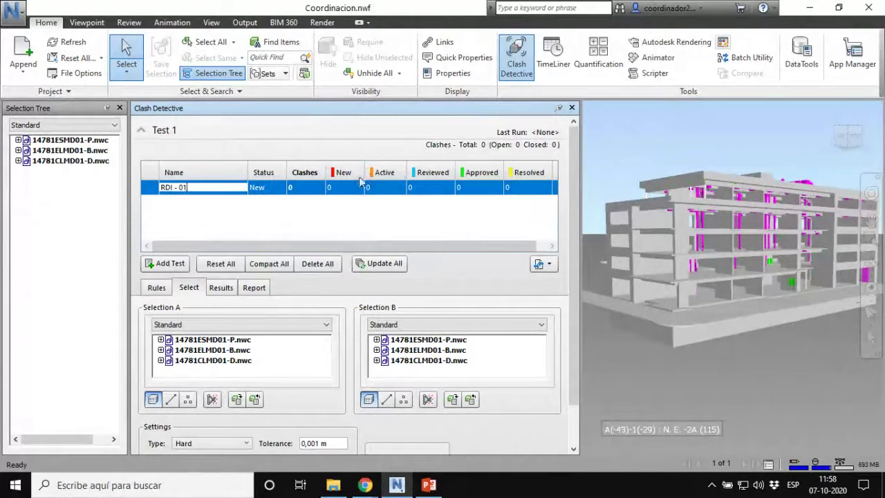
key(ctrl)
key(ctrl)
key(ctrl)
key(ctrl)
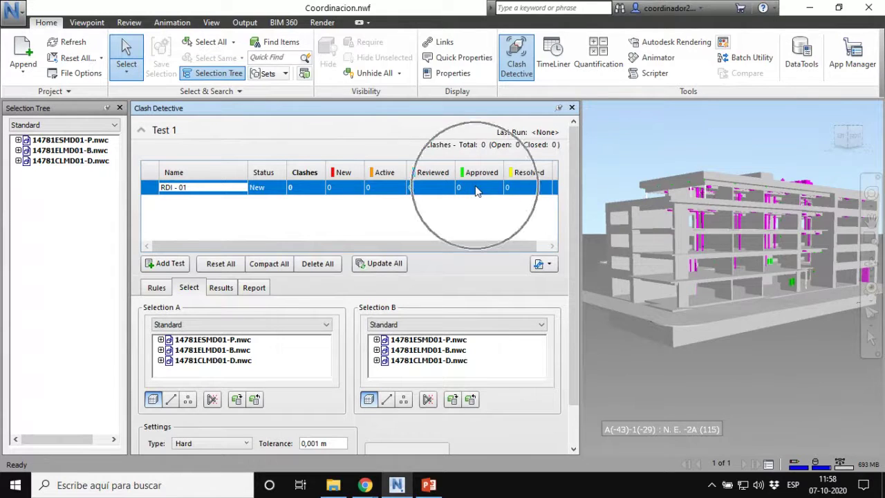
key(ctrl)
key(ctrl)
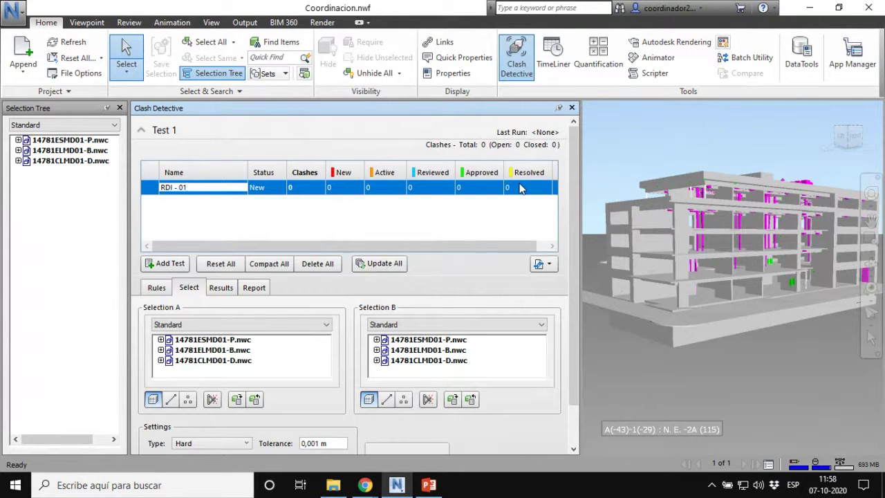
key(ctrl)
key(ctrl)
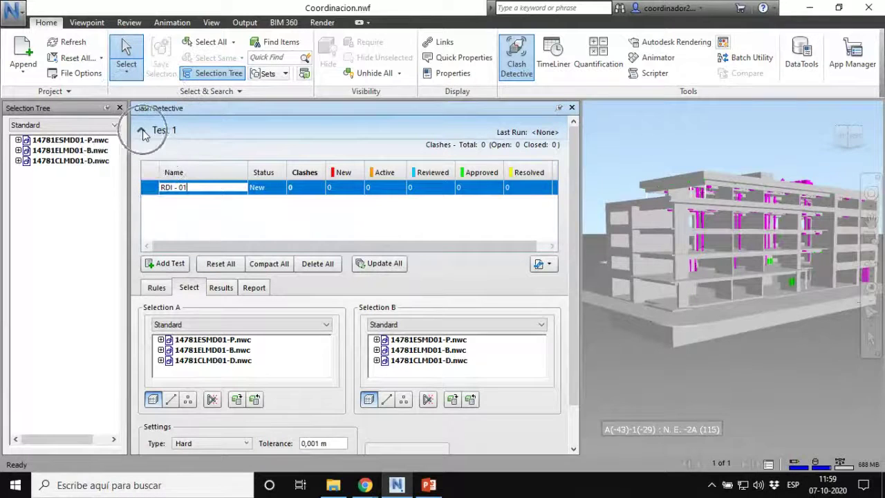
Step: Collapse and re-expand the test list, then delete all tests, removing RDI - 01
click(142, 132)
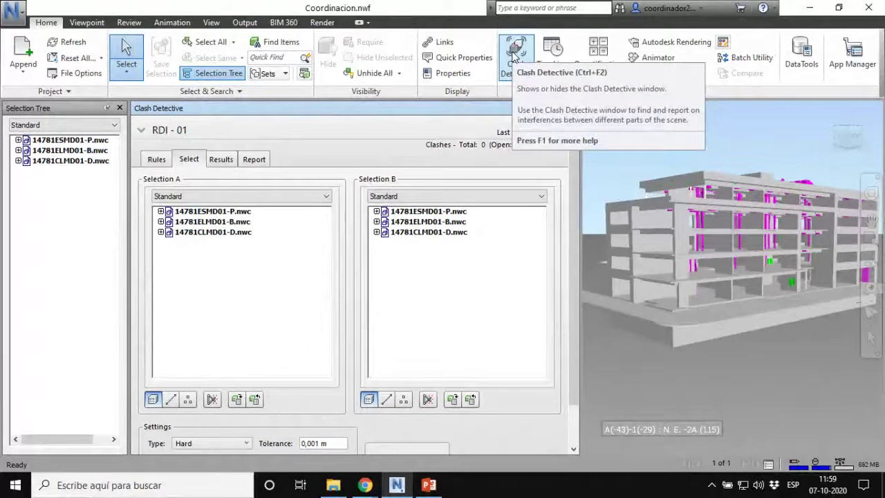
click(141, 130)
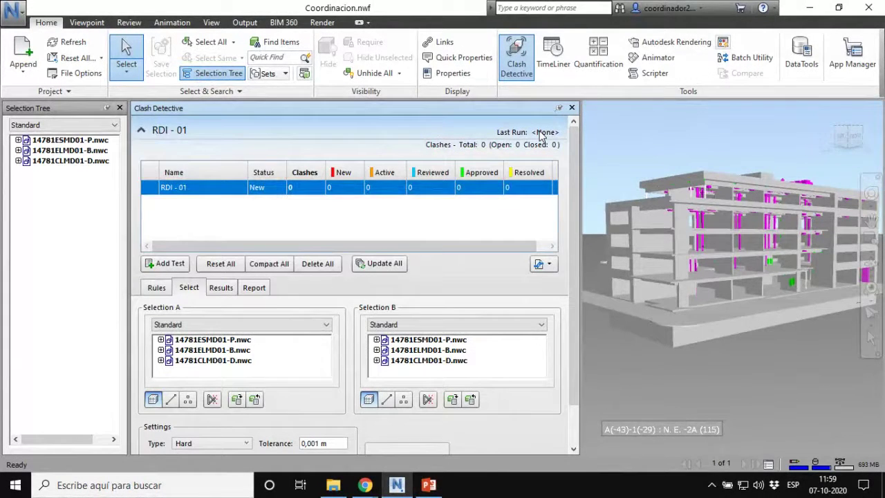
click(172, 267)
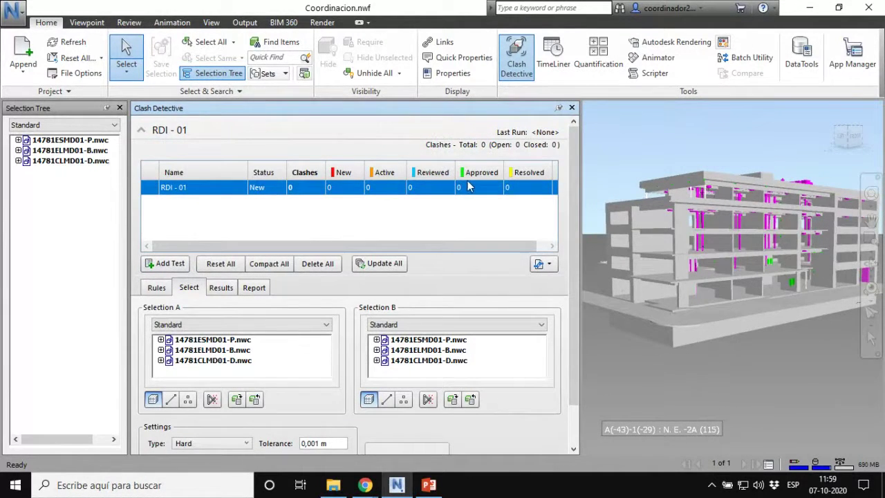
click(316, 266)
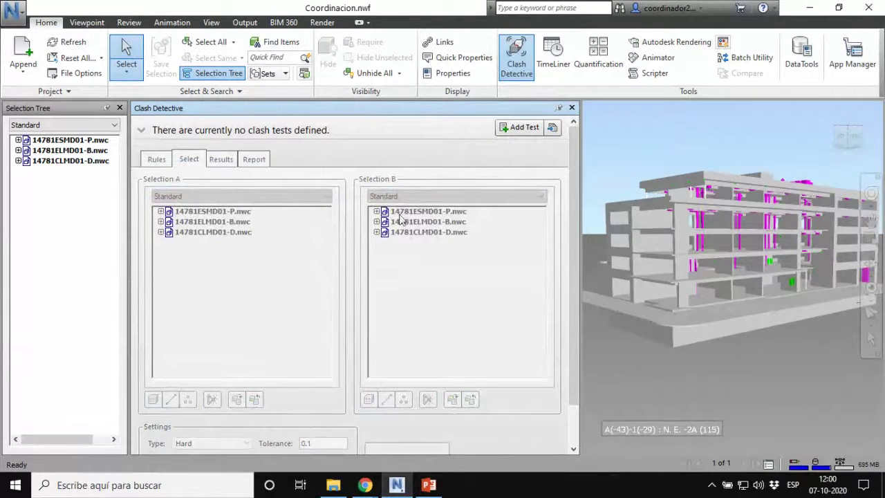
Step: Add a new clash test named 'RDI 01' and collapse and re-expand the test list
click(522, 127)
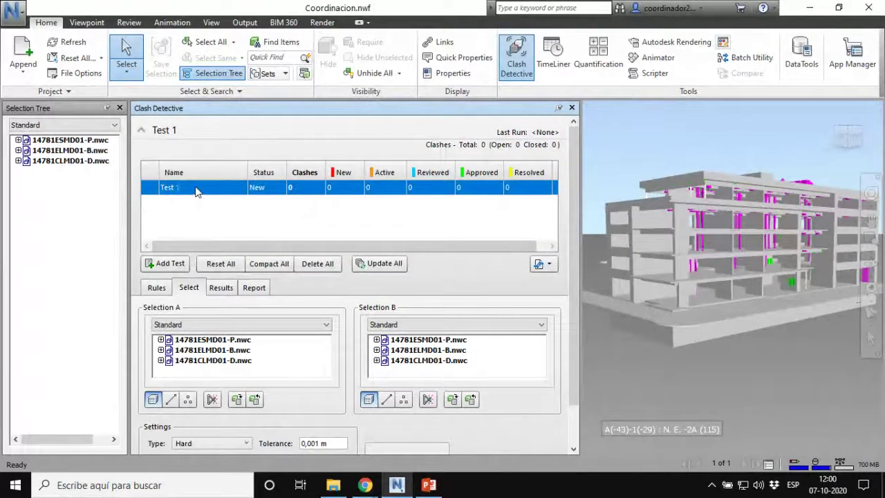
click(179, 188)
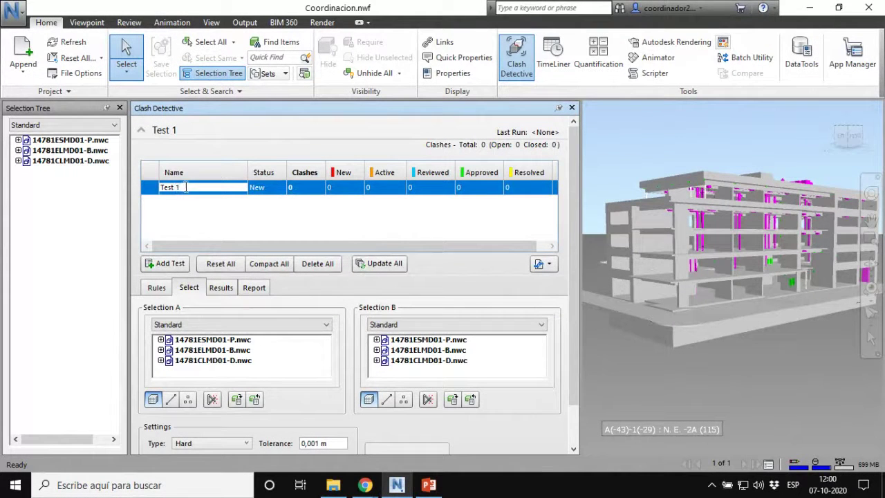
drag(185, 187, 135, 187)
text(RDI 01)
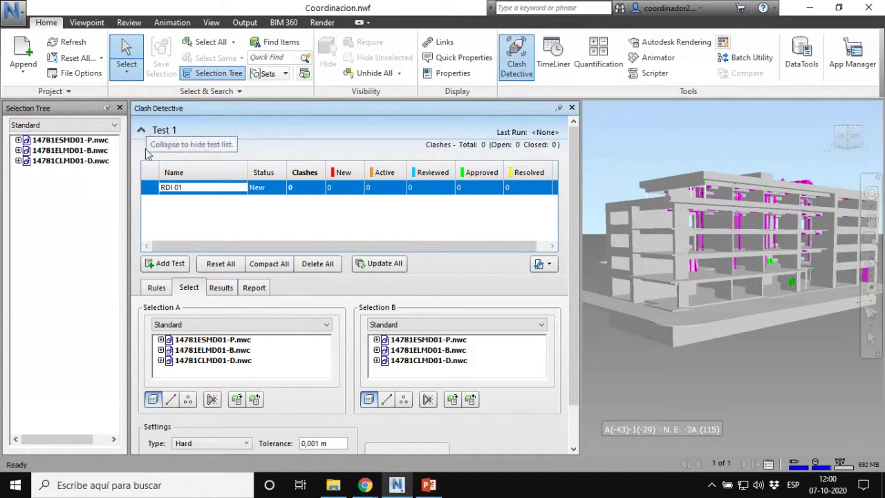
click(140, 132)
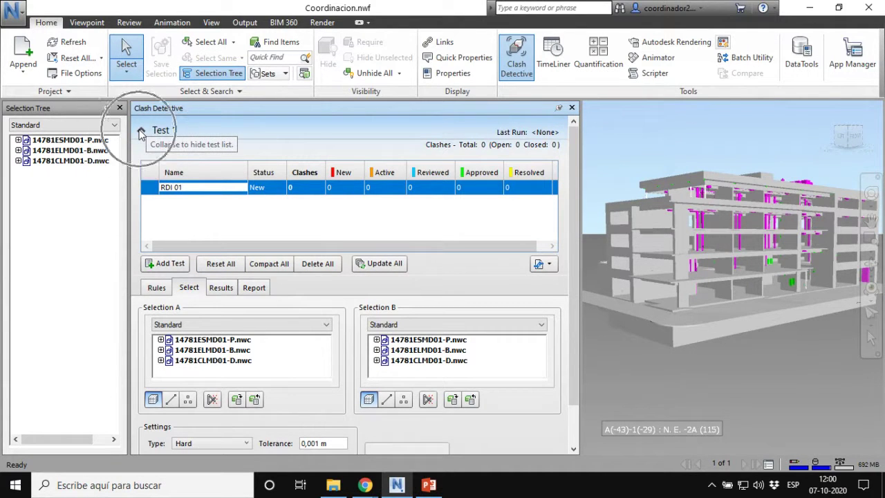
click(141, 134)
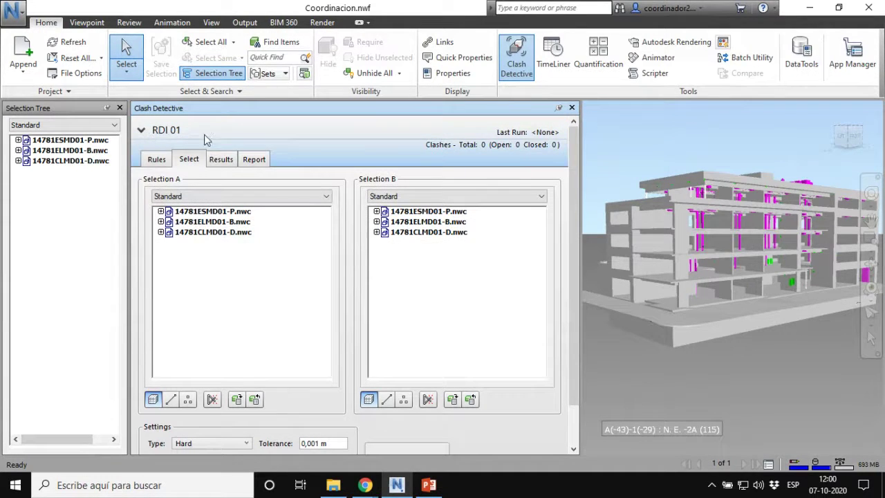
click(214, 140)
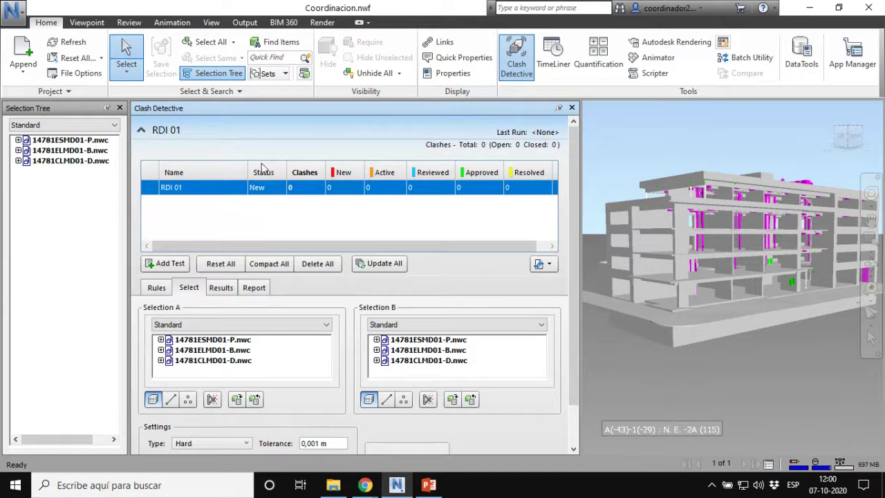
click(141, 131)
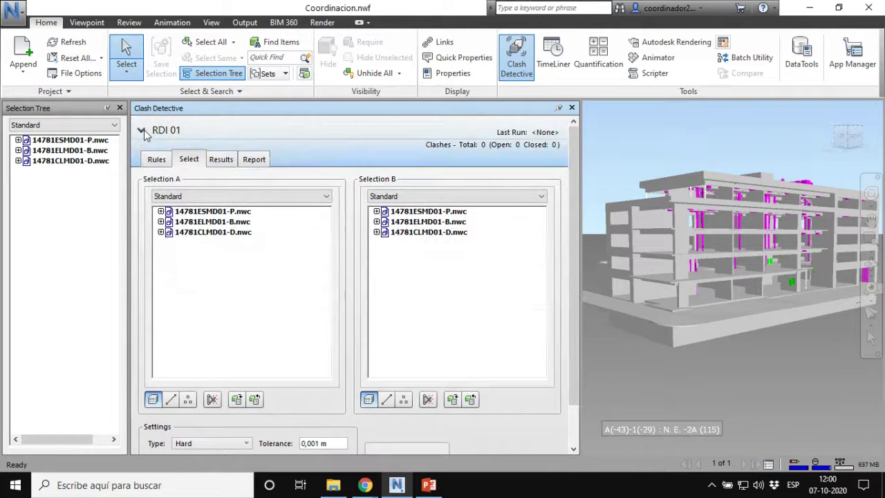
click(141, 131)
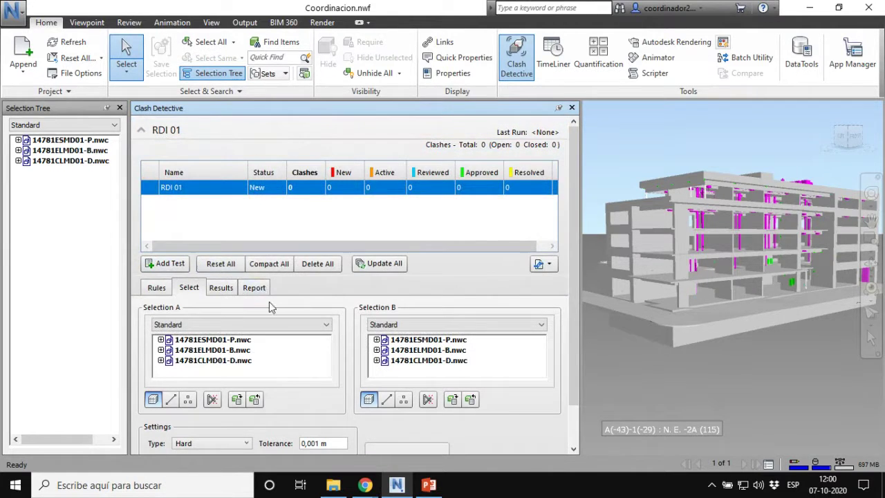
click(235, 269)
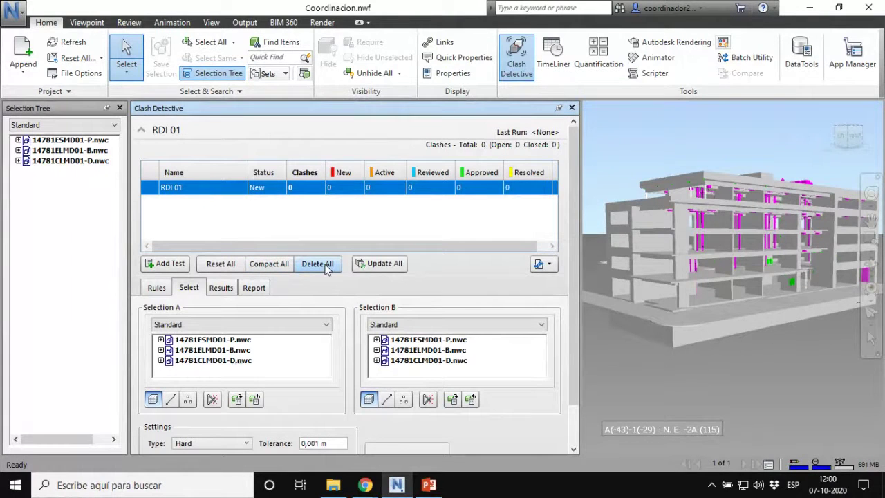
click(381, 270)
click(387, 267)
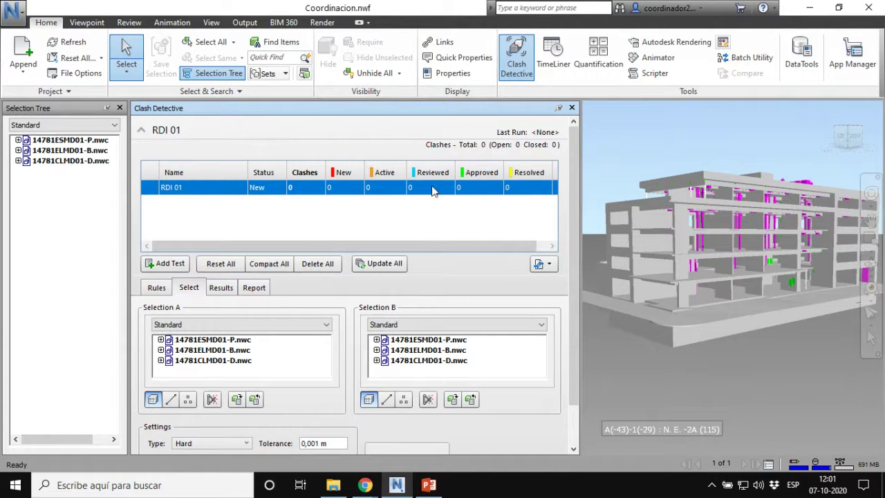
Step: Collapse the test list and launch Revit 2020 from the Start menu, returning to Navisworks
click(141, 132)
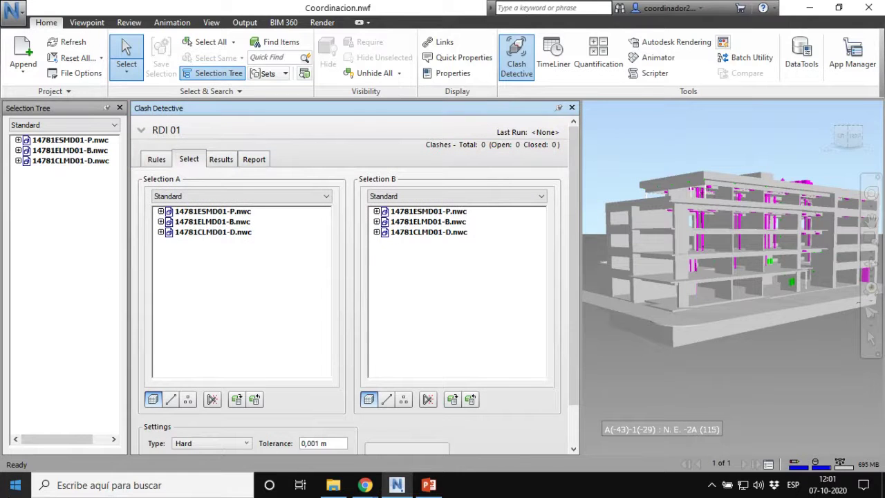
key(super)
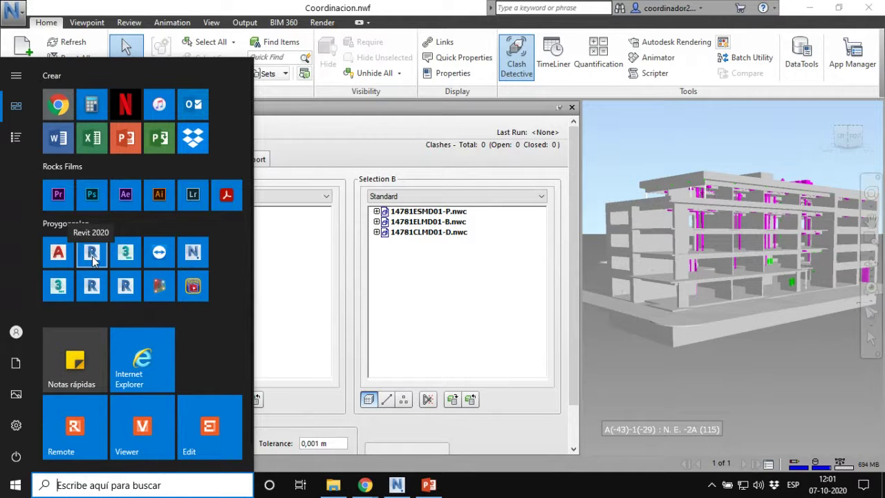
click(92, 256)
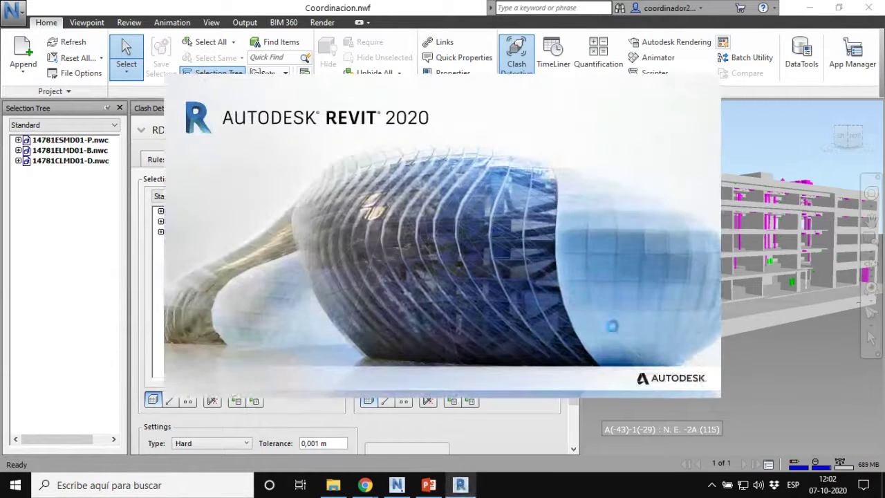
click(801, 359)
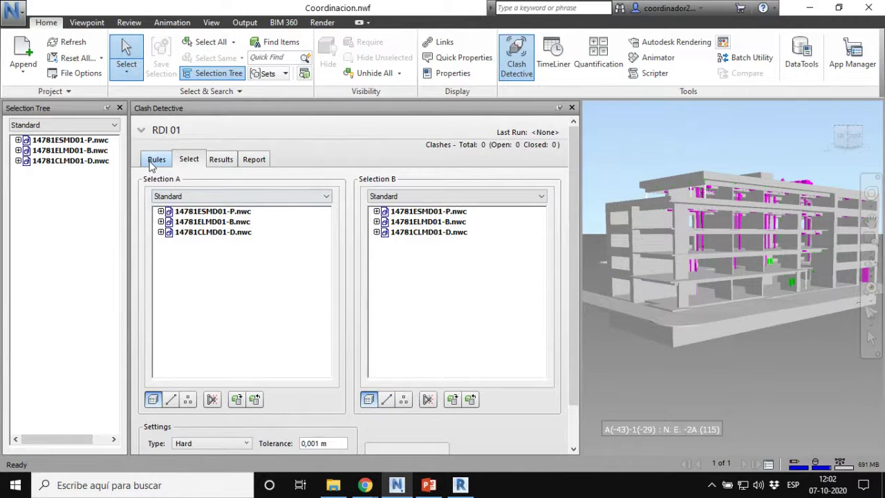
Step: Check RDI 01's Rules tab, then return to its Select panels listing the three NWC models
click(141, 131)
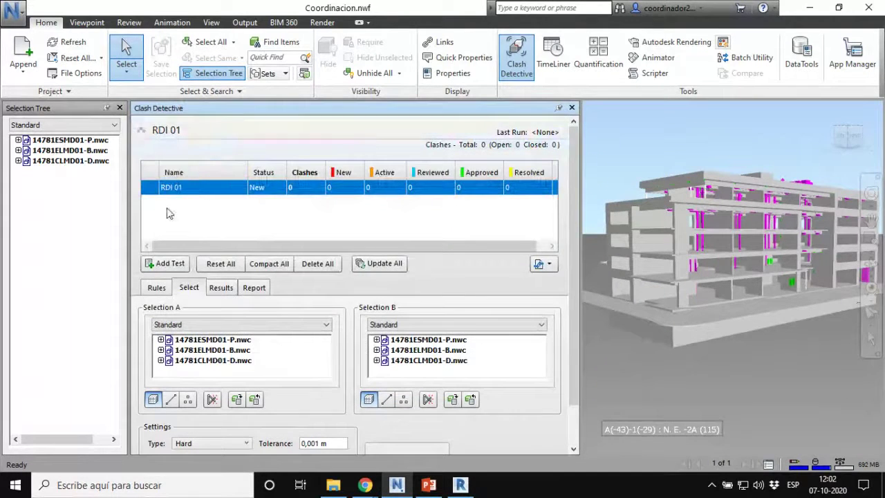
click(141, 131)
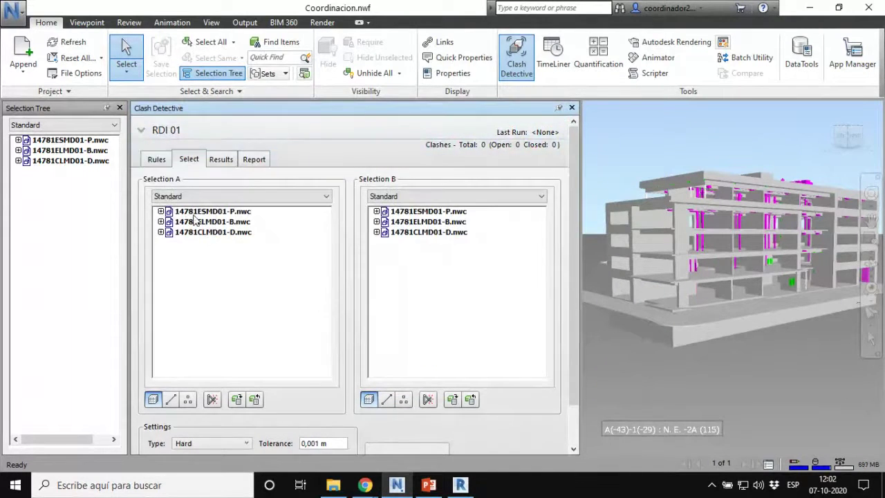
click(155, 164)
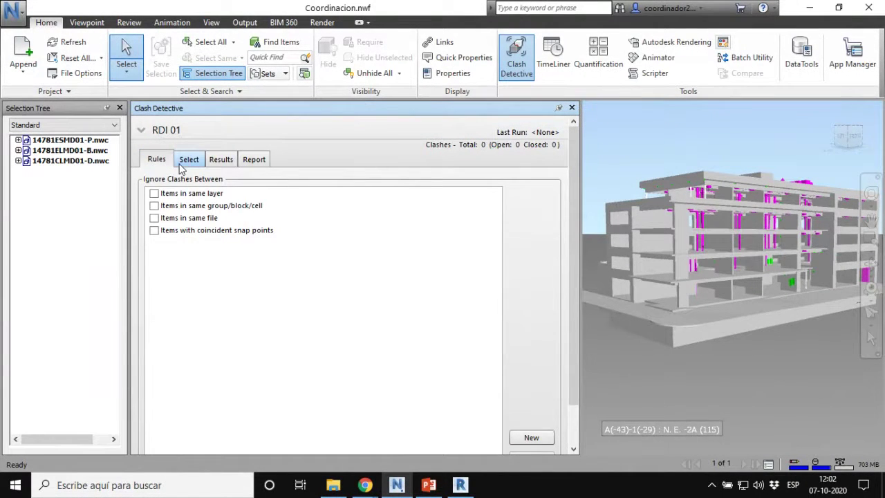
click(183, 167)
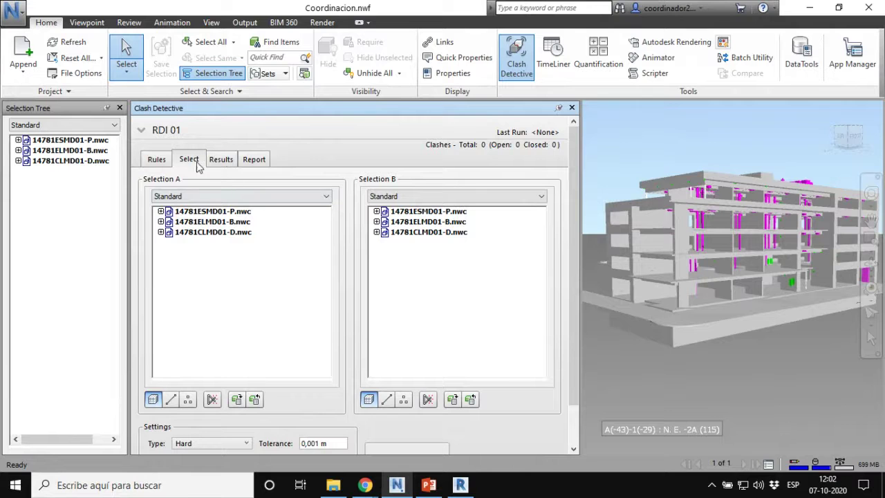
Step: Pick NIVEL 3 and NIVEL 4 of 14781ESMD01-P.nwc for Selection A and Nivel 3 and 4 of 14781ELMD01-B.nwc for Selection B
click(227, 214)
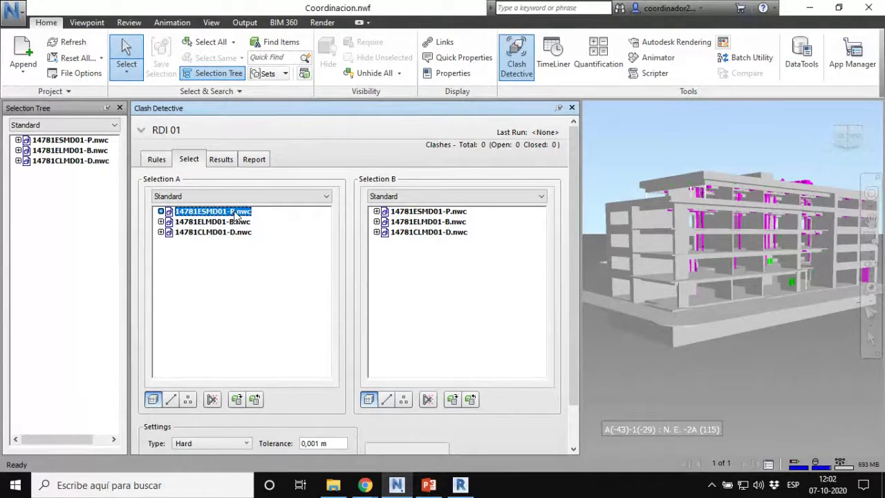
key(ctrl)
key(ctrl)
key(ctrl)
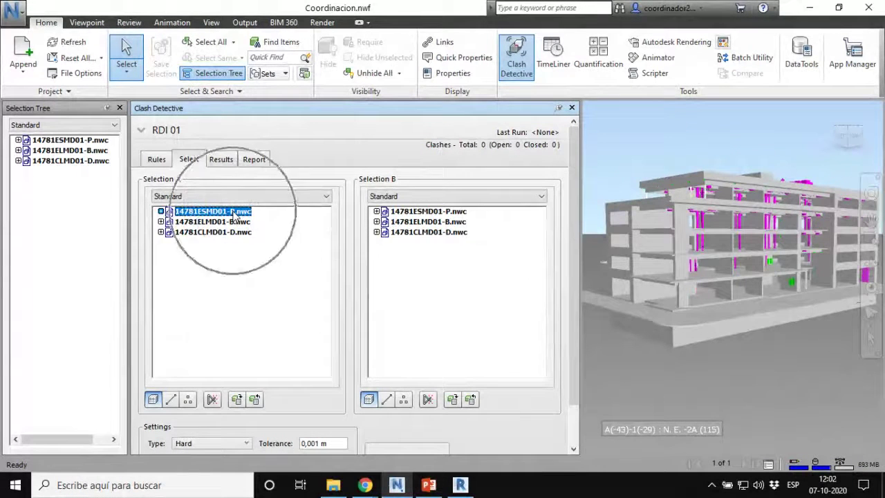
click(422, 222)
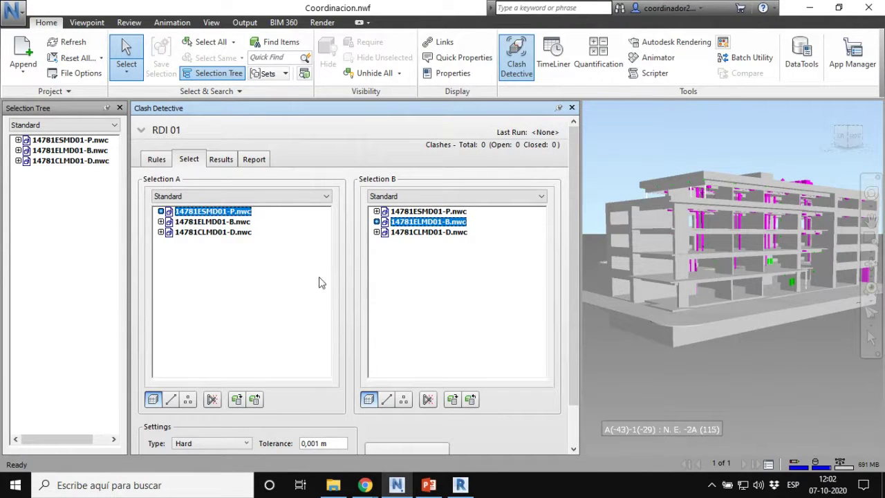
click(160, 212)
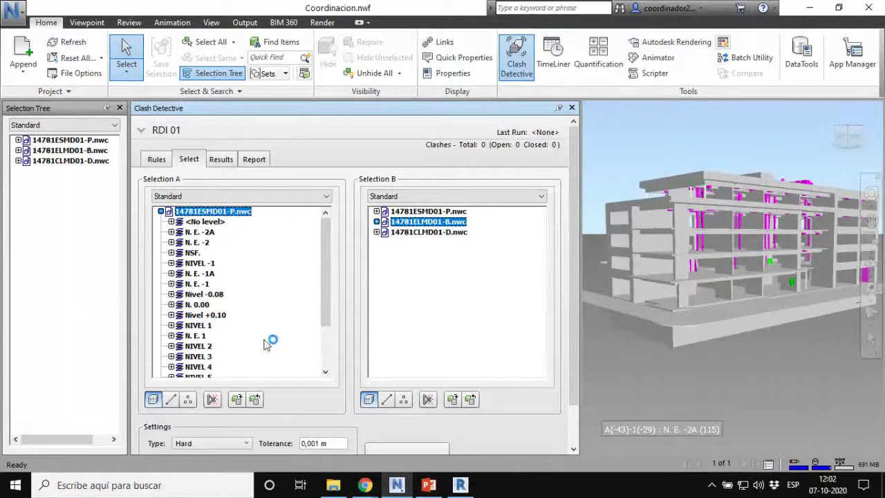
click(199, 356)
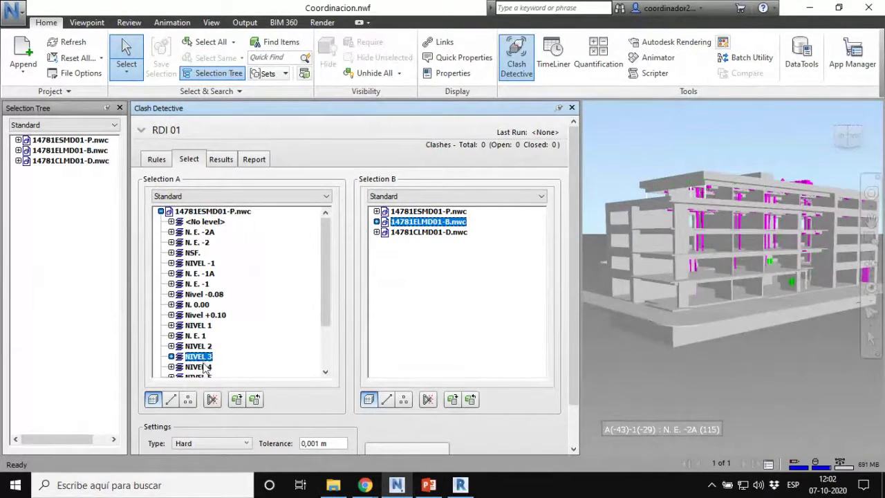
ctrl+click(199, 366)
drag(328, 287, 328, 320)
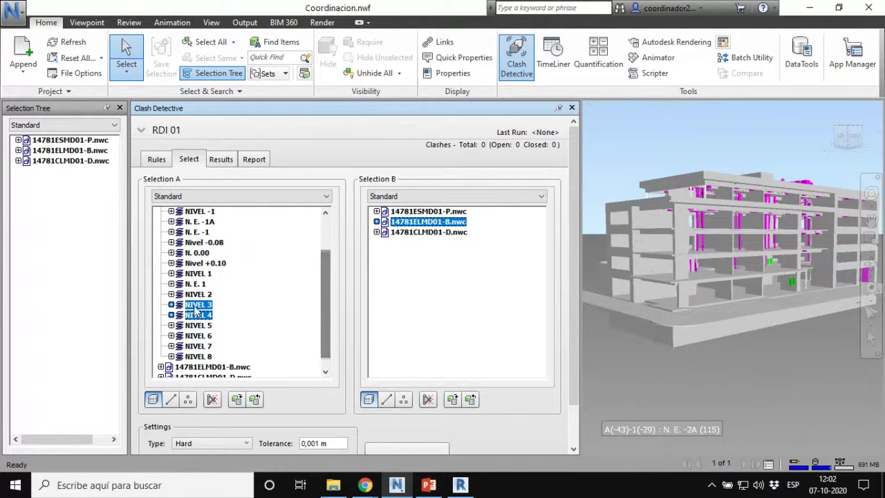
click(376, 222)
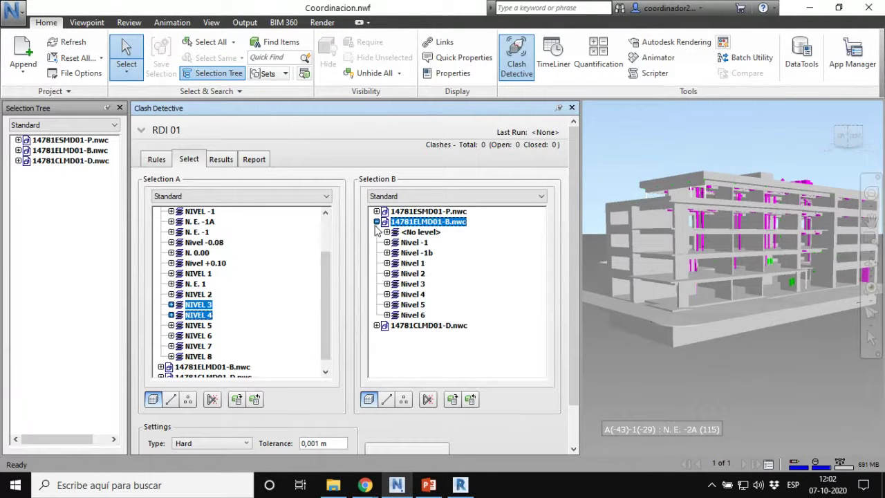
click(420, 284)
ctrl+click(420, 296)
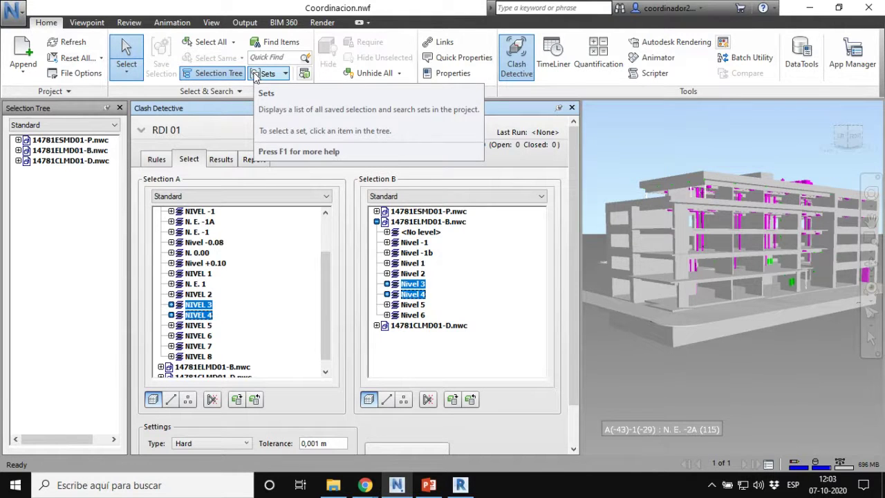
Step: Collapse both file trees and select the whole 14781ESMD01-P.nwc for A and 14781ELMD01-B.nwc for B
scroll(178, 336, up, 2)
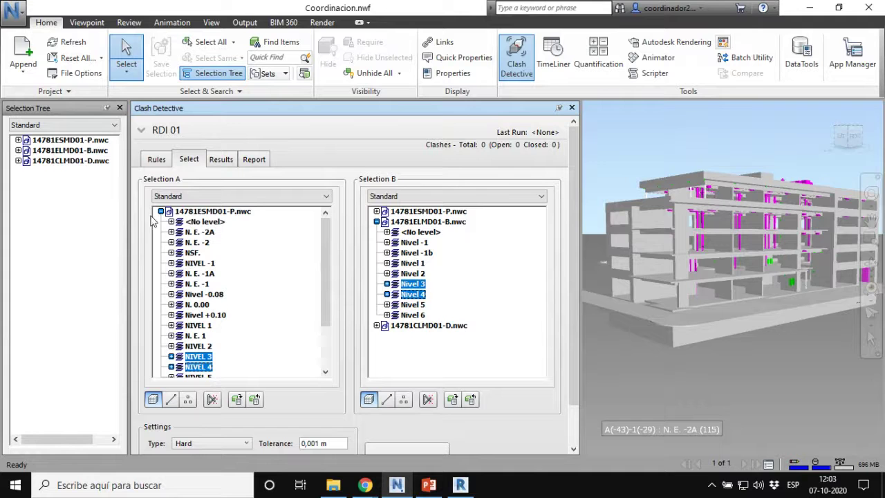
click(158, 218)
click(376, 222)
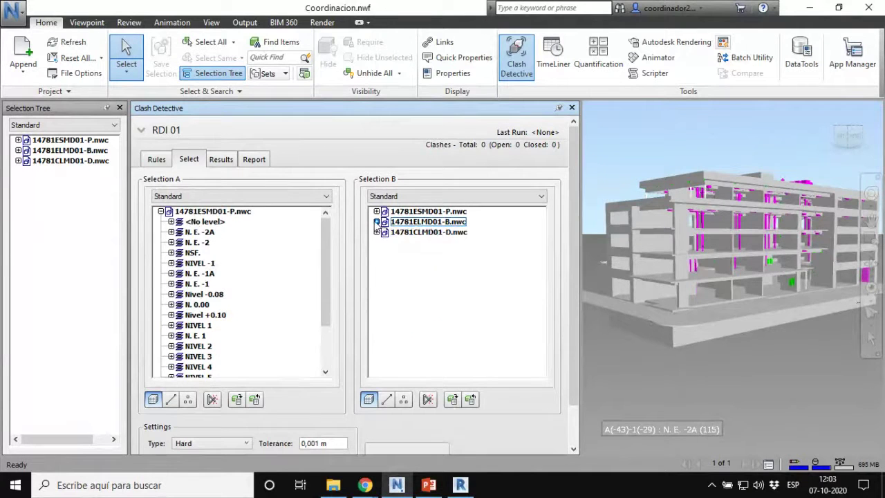
click(161, 211)
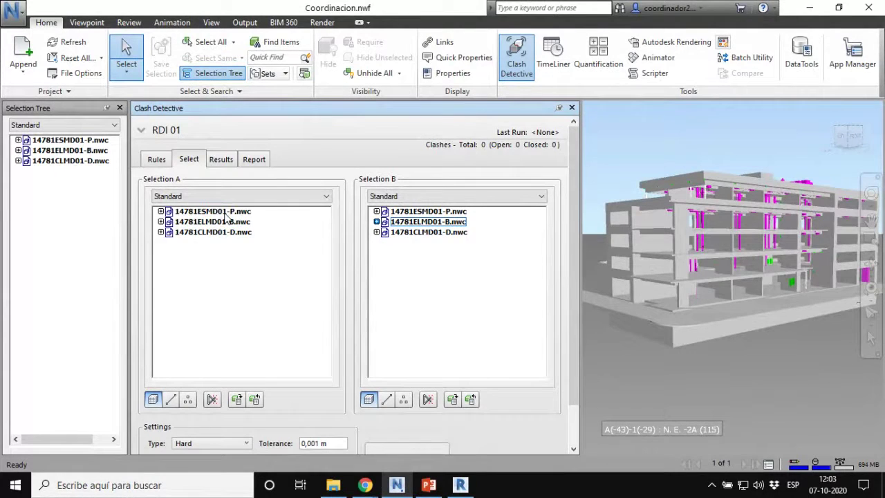
click(224, 212)
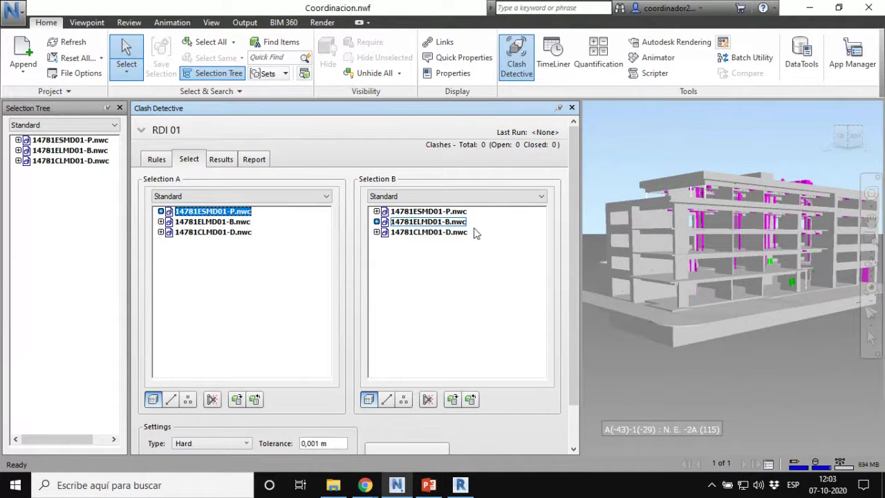
click(443, 222)
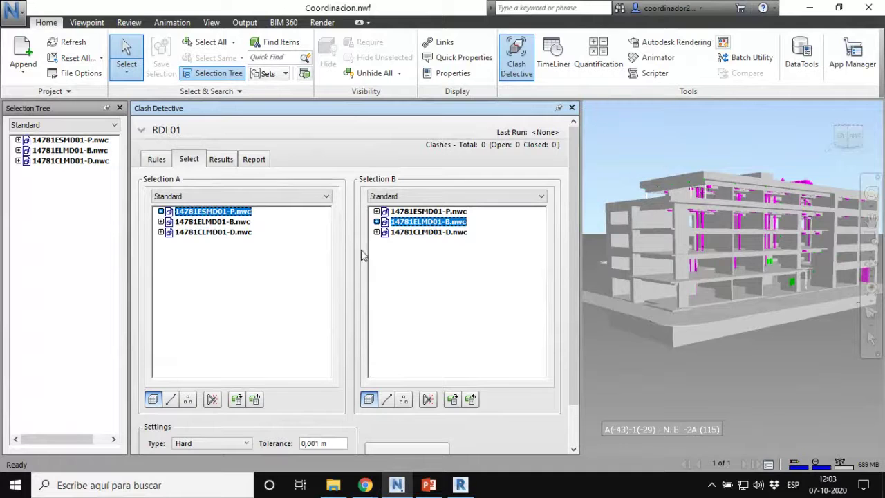
Step: Keep the Standard tree view for Selection A
click(328, 198)
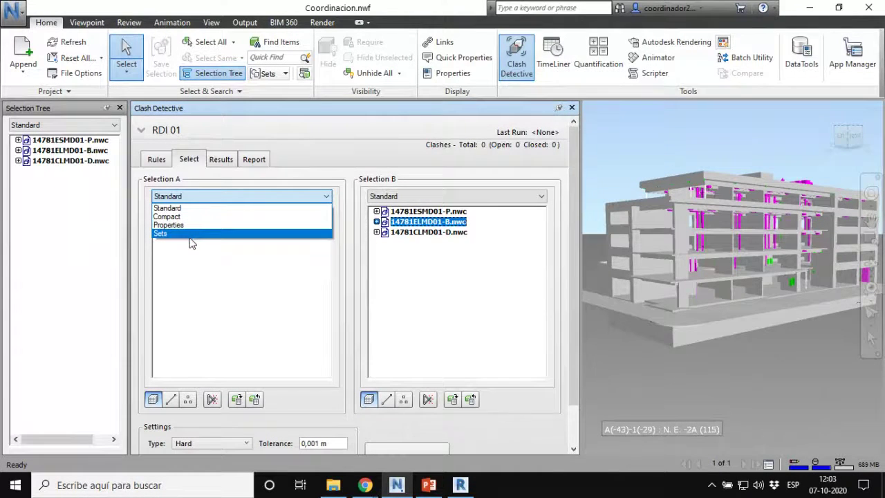
click(210, 197)
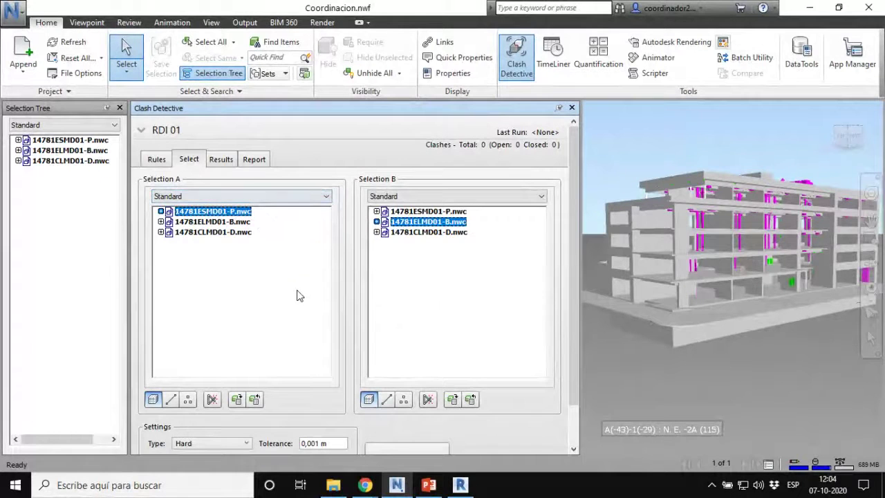
drag(576, 202, 577, 277)
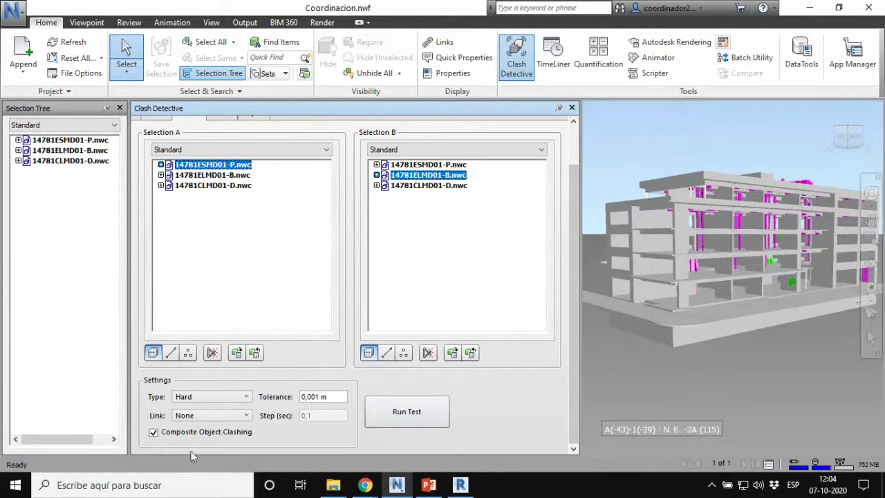
click(201, 399)
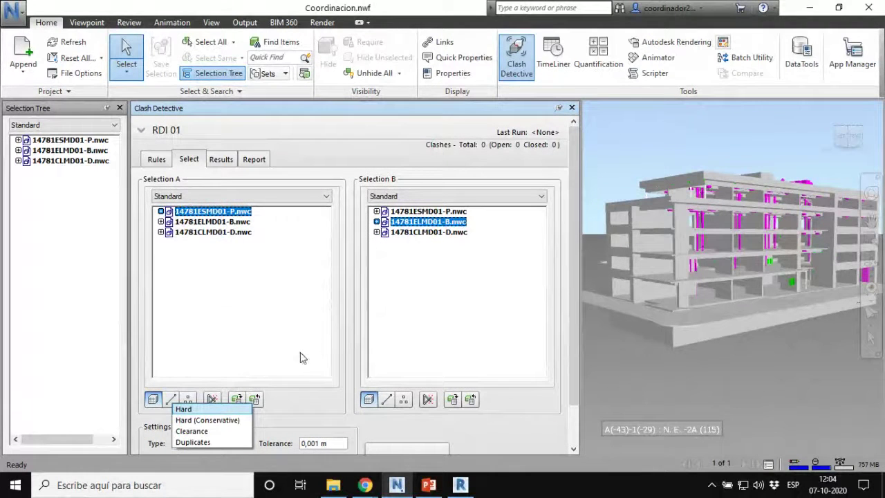
click(493, 425)
scroll(492, 424, down, 2)
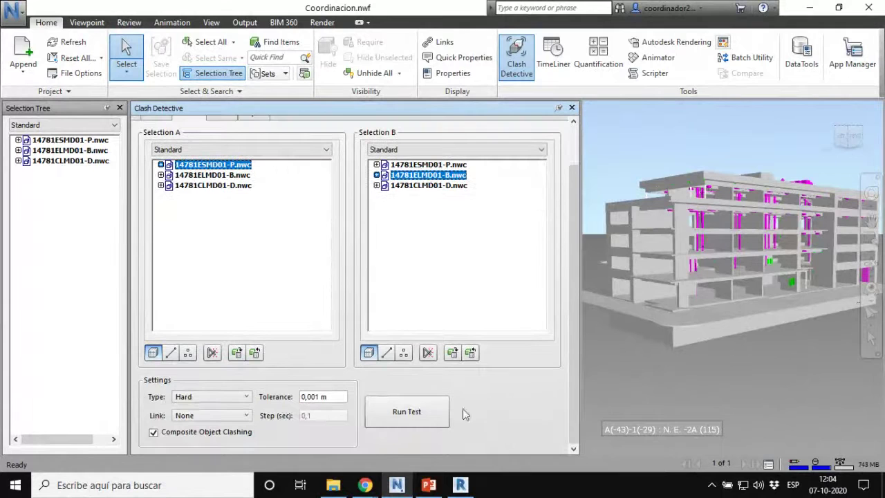
click(197, 407)
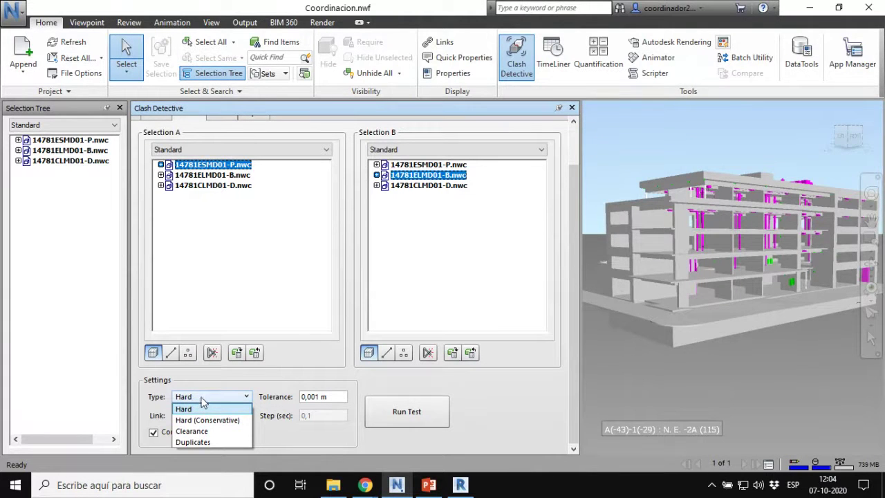
click(198, 407)
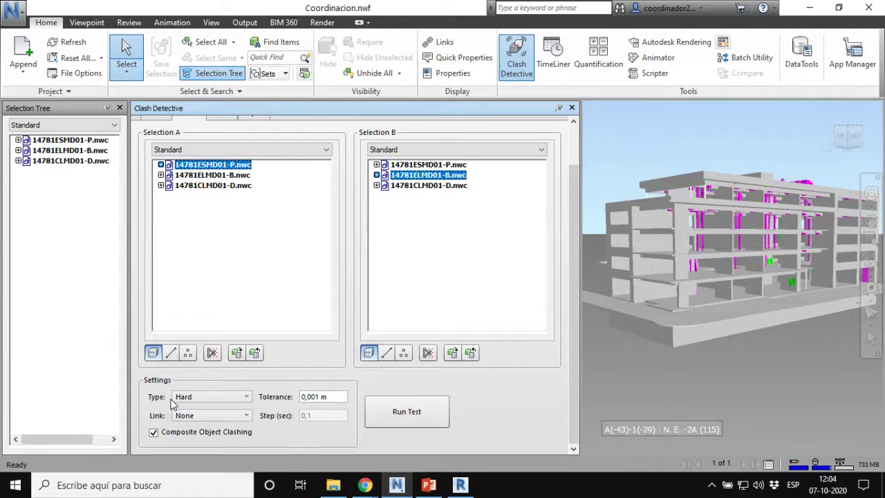
click(193, 398)
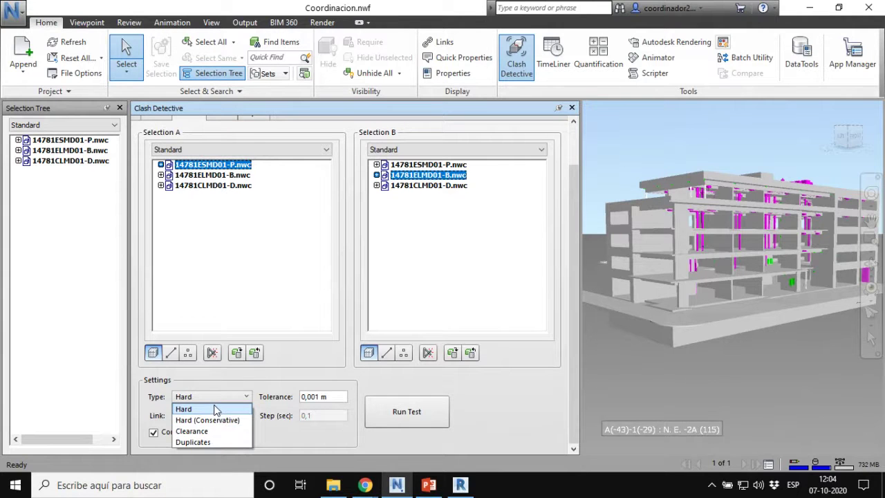
click(215, 409)
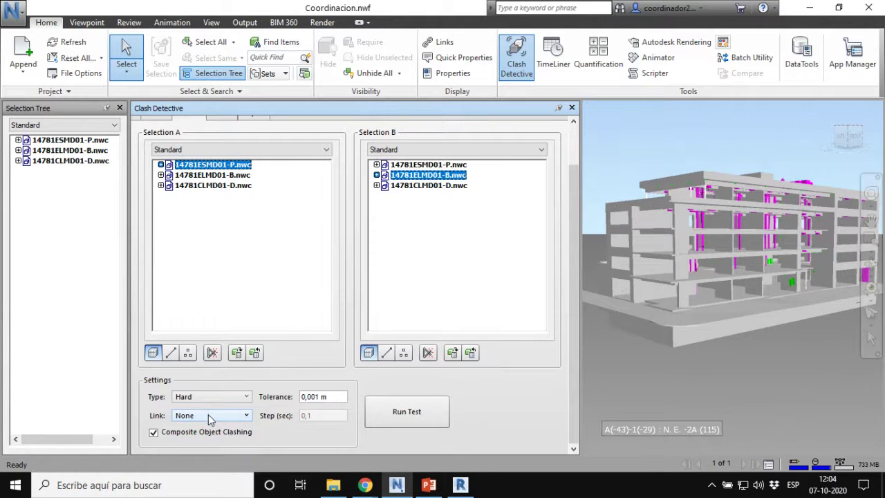
click(208, 415)
click(208, 416)
drag(329, 397, 296, 402)
Step: Change the clash test tolerance to 0,01 m
click(313, 397)
key(BackSpace)
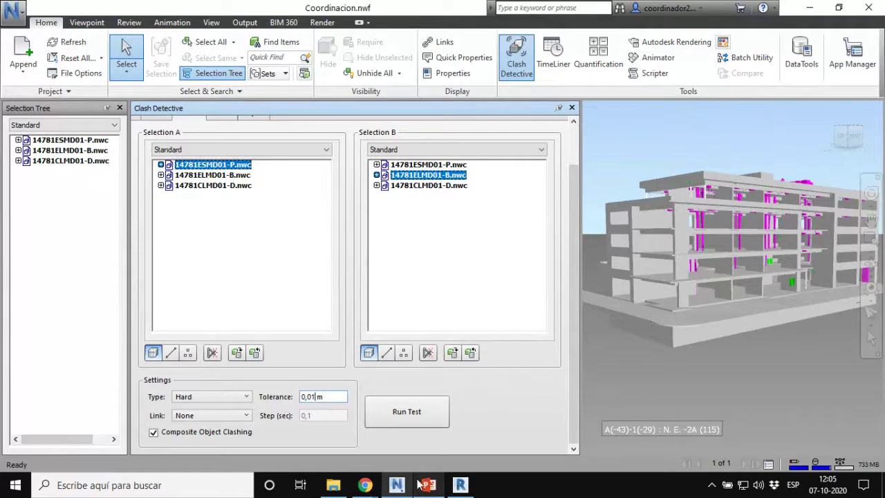
mouse_move(412, 487)
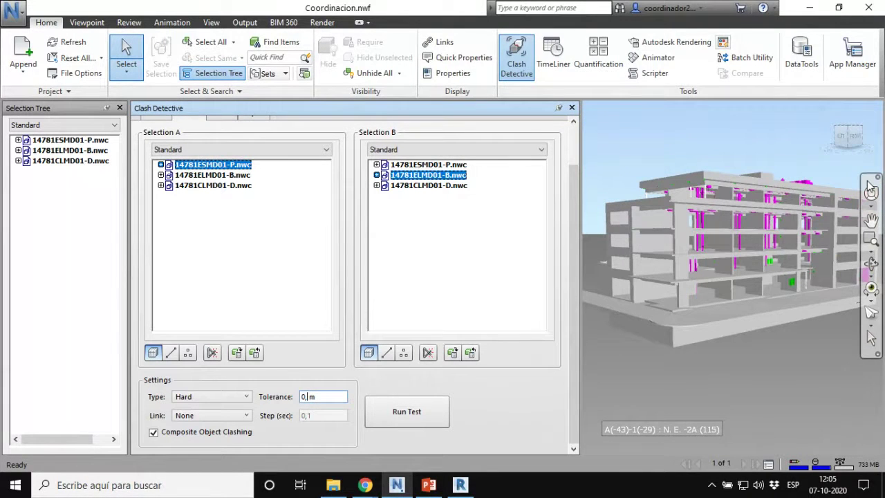
text(0)
key(BackSpace)
key(BackSpace)
text(05)
key(BackSpace)
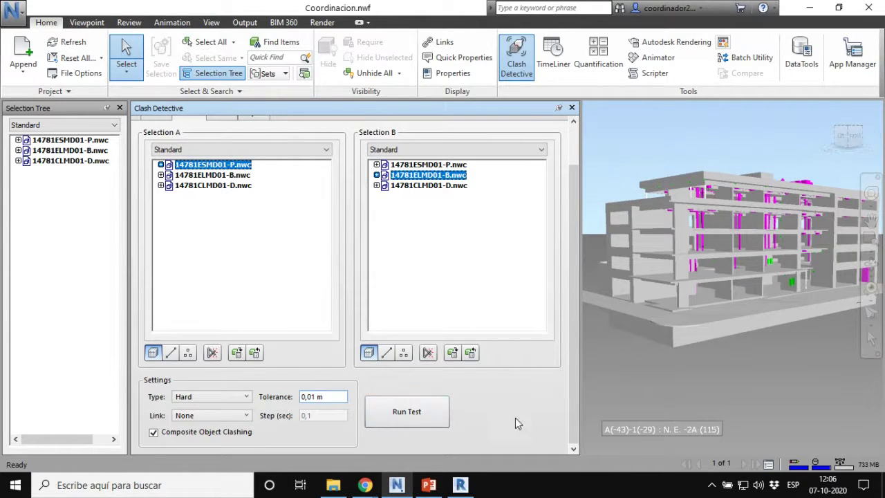
mouse_move(572, 336)
mouse_down()
mouse_move(572, 319)
mouse_move(572, 332)
mouse_up()
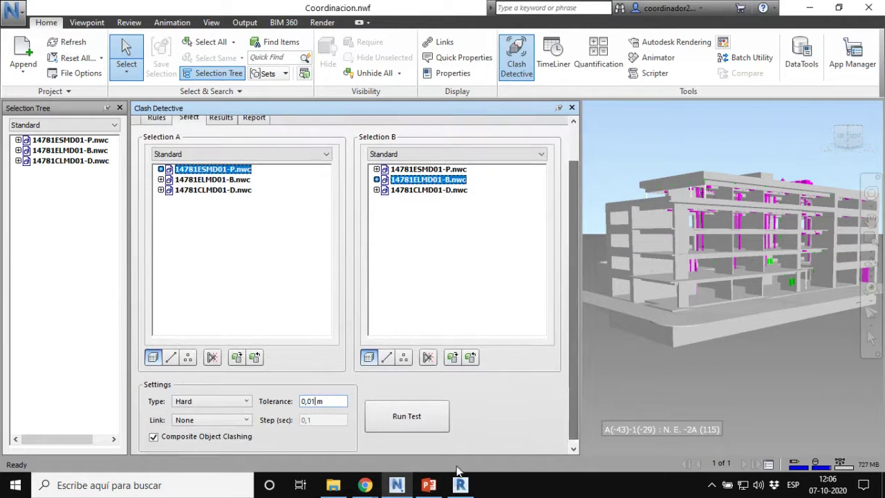
Step: Run the RDI 01 clash test, which finds 49 new clashes
click(416, 424)
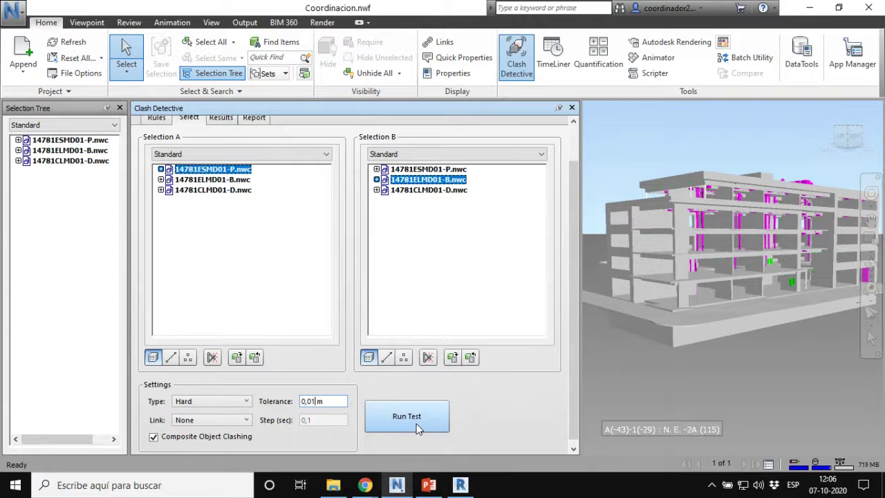
scroll(415, 427, up, 2)
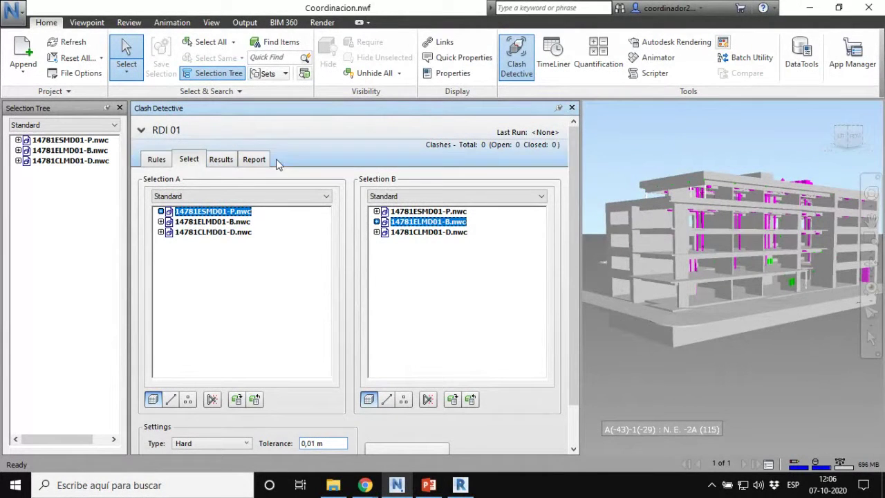
scroll(572, 283, down, 2)
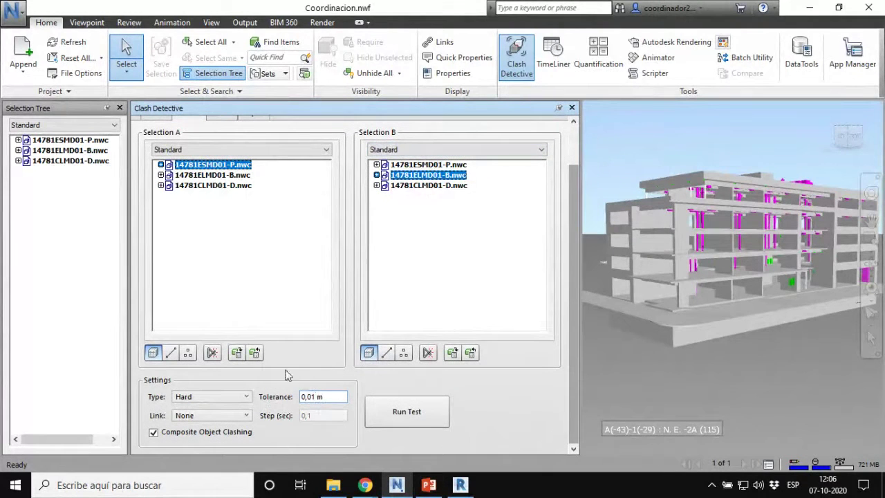
click(408, 421)
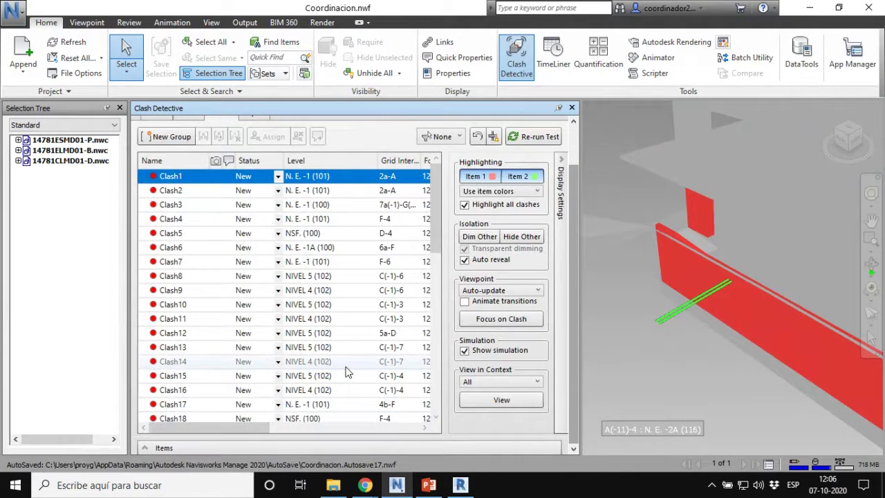
drag(577, 234, 576, 165)
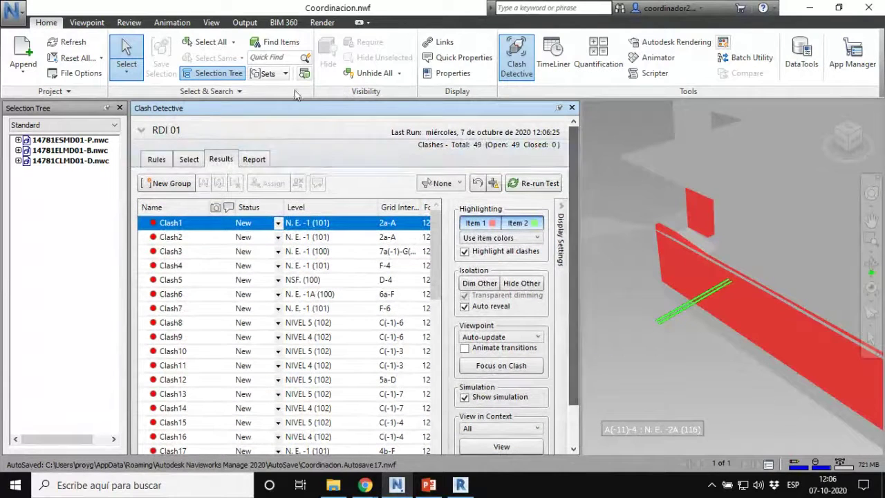
key(ctrl)
key(ctrl)
key(ctrl)
key(ctrl)
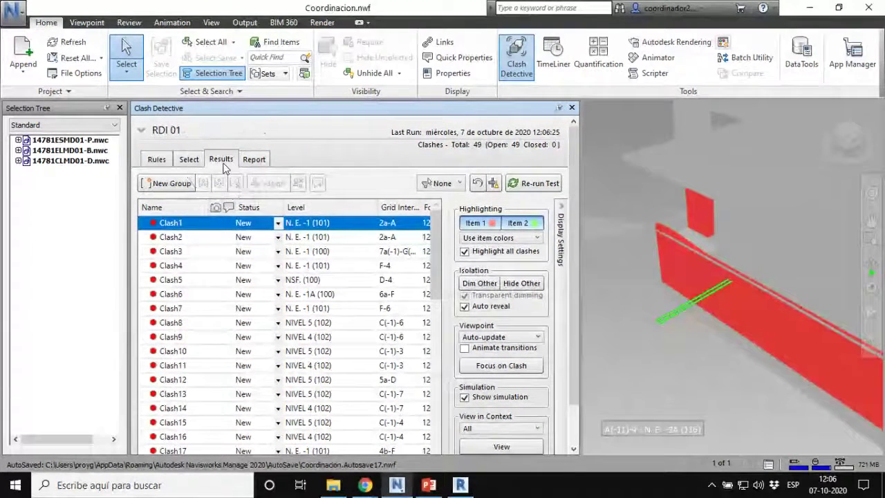
Step: Apply Hide Other, then Dim Other with transparent dimming around the clash
click(141, 131)
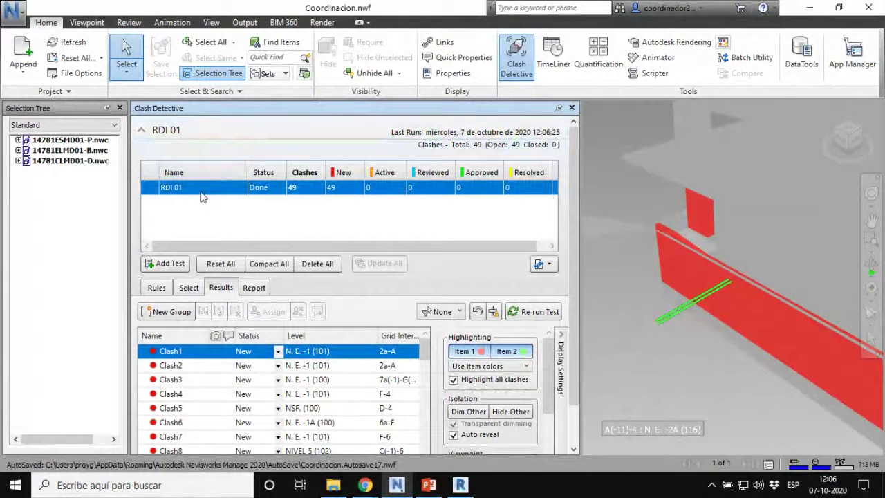
key(ctrl)
key(ctrl)
key(ctrl)
key(ctrl)
key(ctrl)
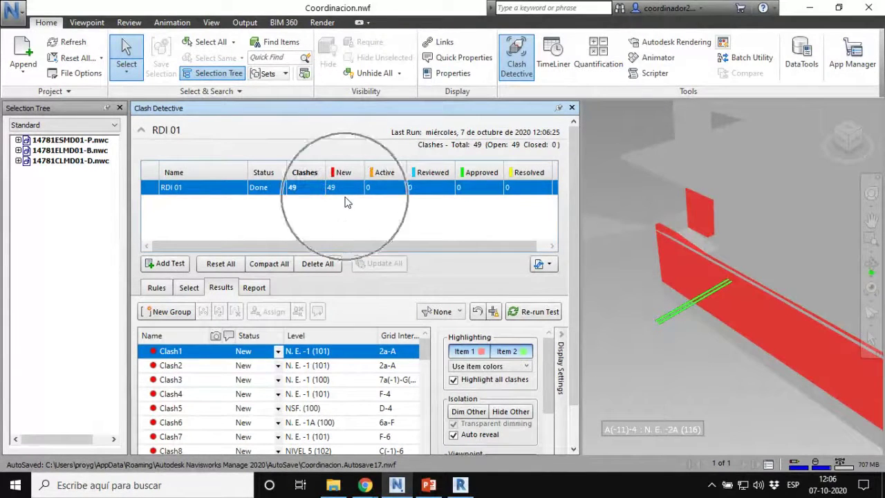
click(468, 437)
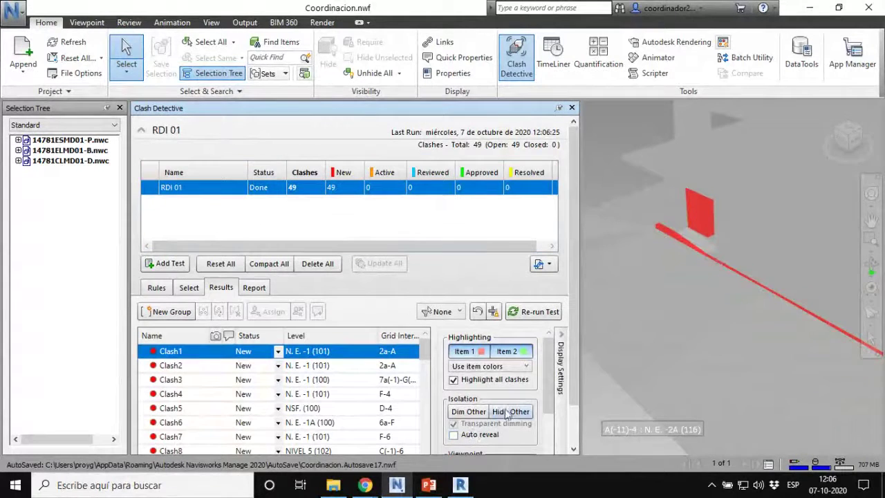
click(469, 411)
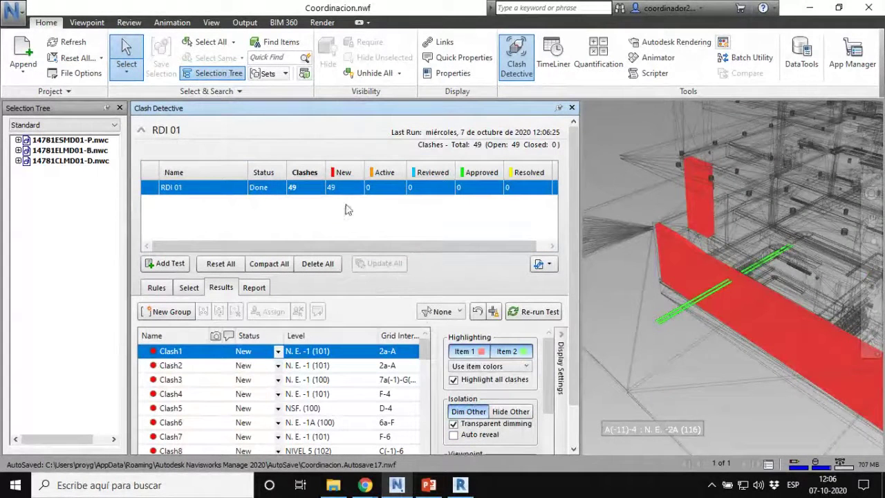
key(ctrl)
key(ctrl)
click(141, 131)
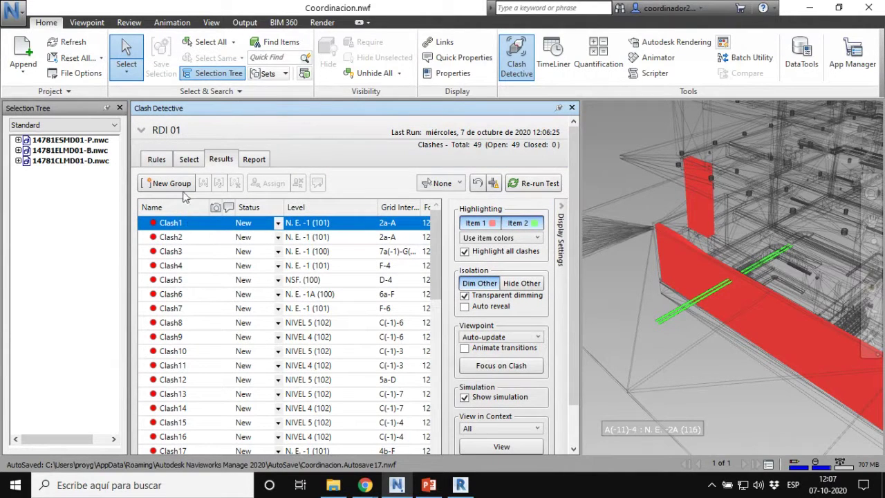
Step: Step between Clash2 and Clash1, then turn off Highlight all clashes
click(176, 237)
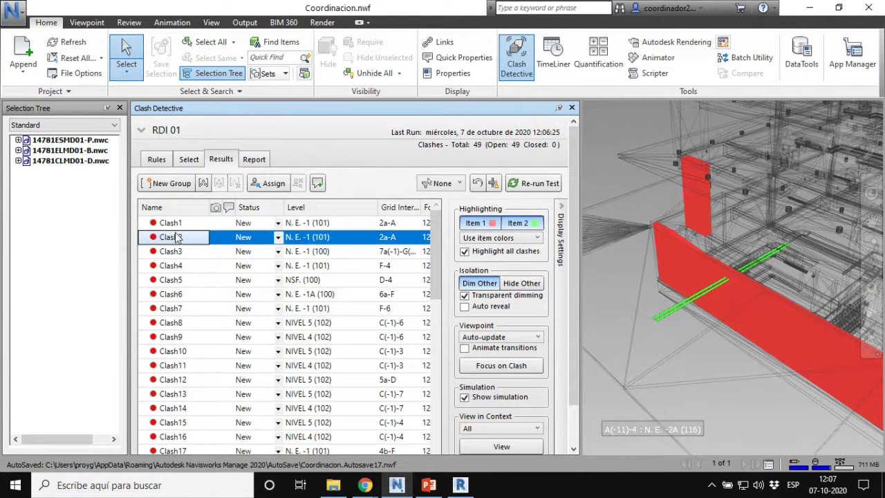
key(Up)
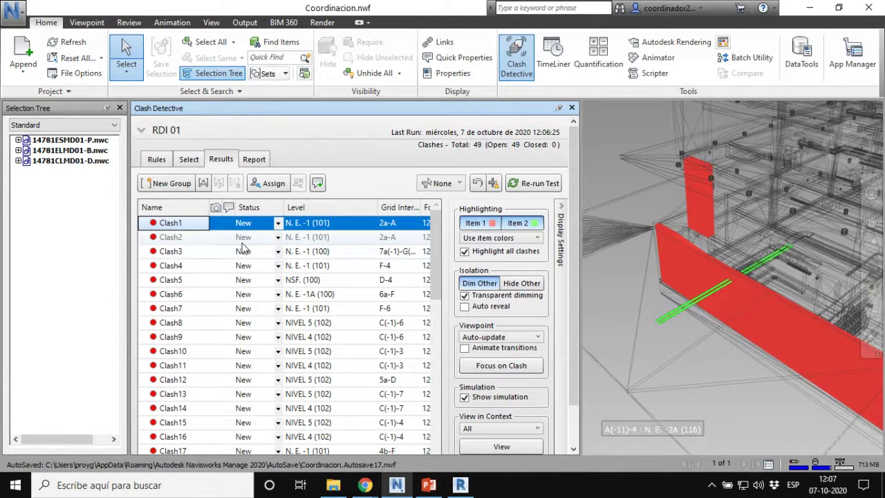
key(ctrl)
key(ctrl)
key(ctrl)
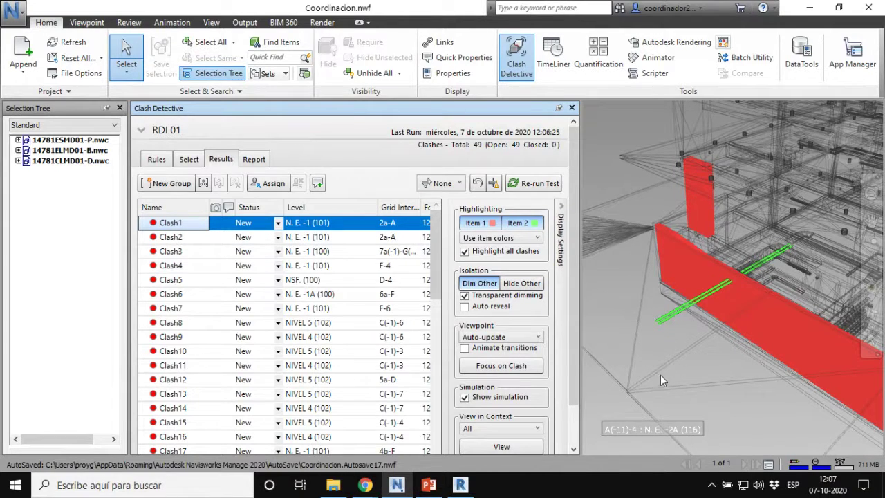
click(465, 252)
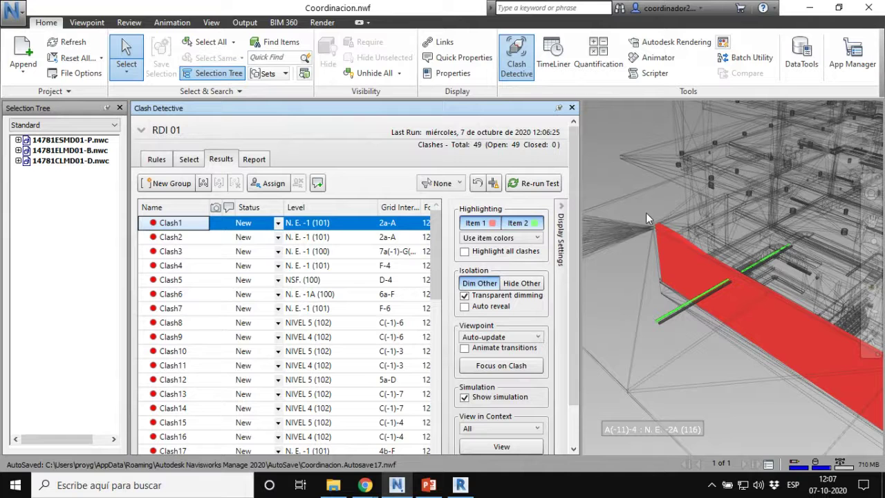
Step: Inspect the red slab, revisit Clash2 and Clash1, and collapse Display Settings to widen the results
click(733, 290)
scroll(735, 288, up, 5)
scroll(743, 271, up, 3)
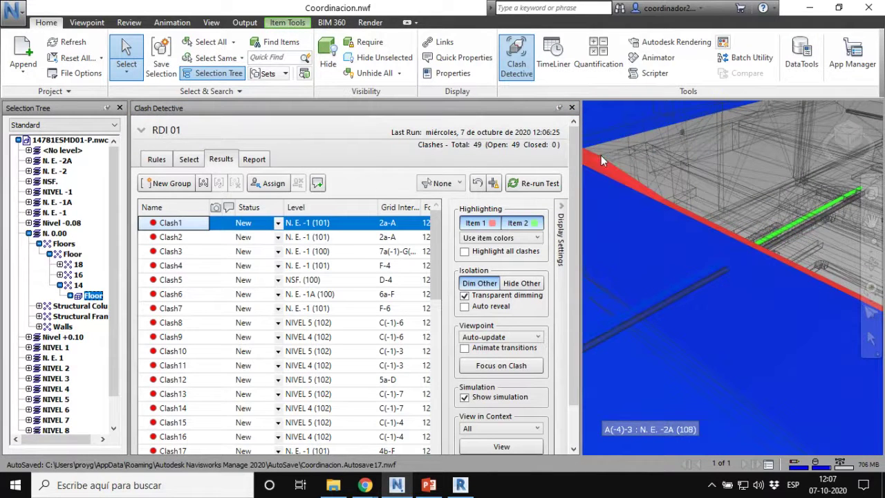
click(171, 239)
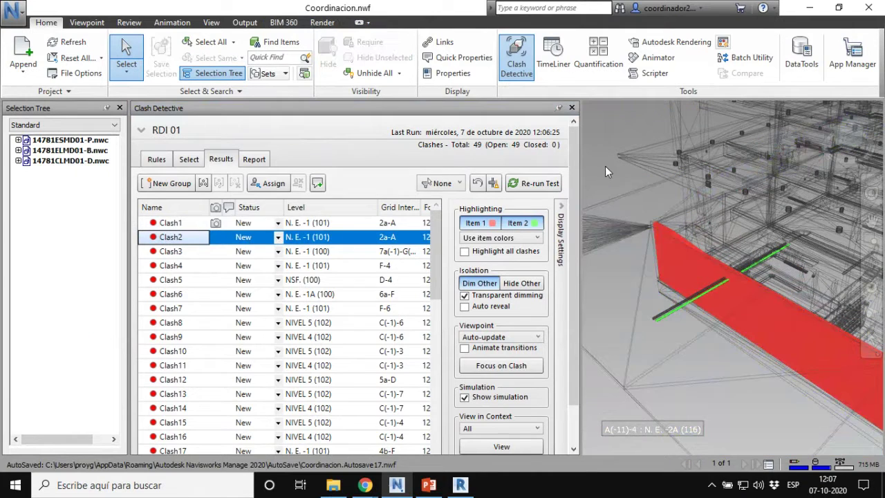
click(177, 223)
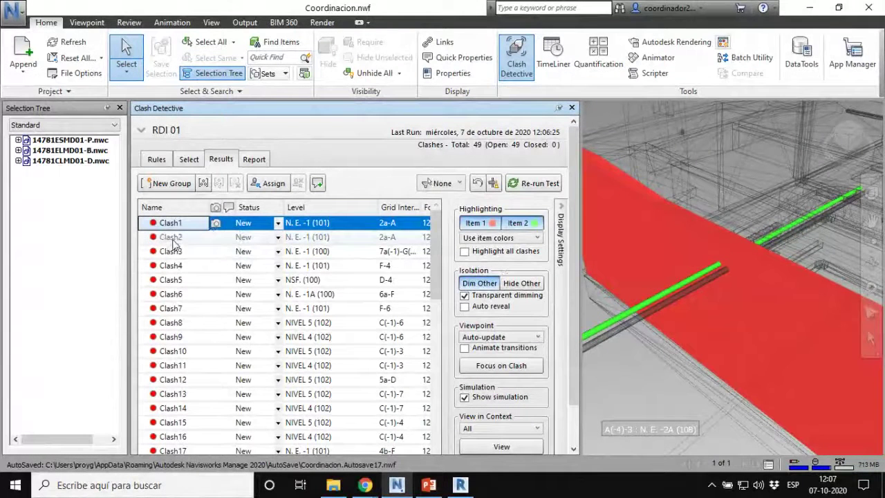
click(561, 237)
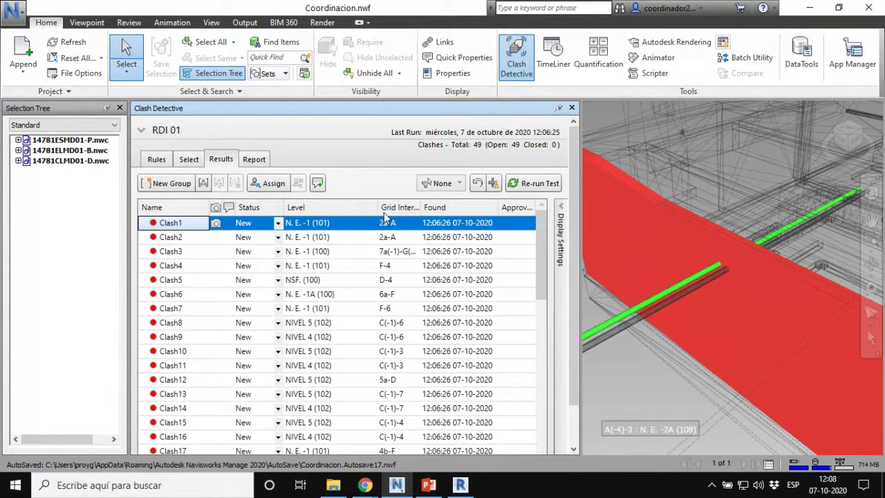
Step: Narrow the Level, Found and Assigned To columns so the Distance column shows
drag(378, 208, 340, 210)
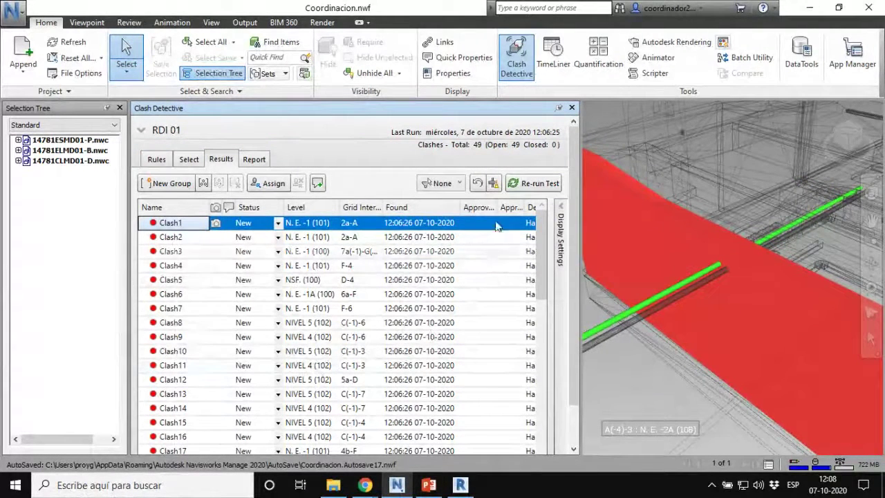
mouse_move(459, 210)
mouse_down()
mouse_move(419, 208)
mouse_move(454, 207)
mouse_up()
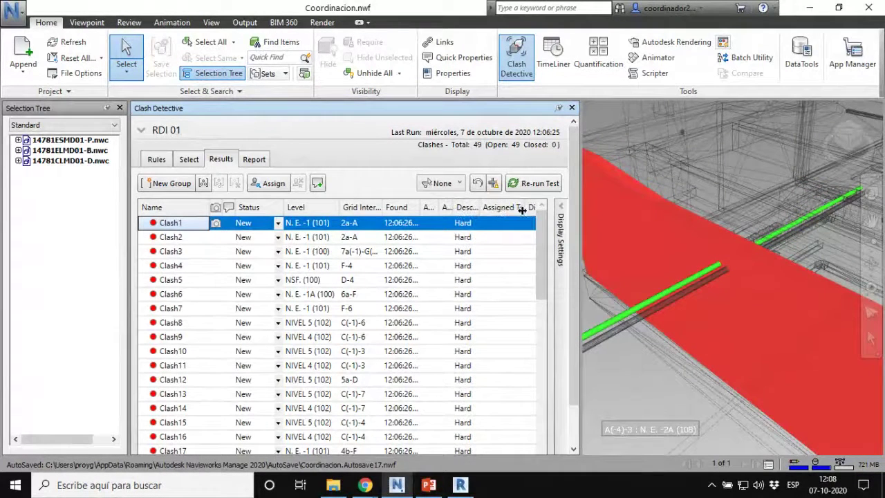
drag(526, 207, 495, 210)
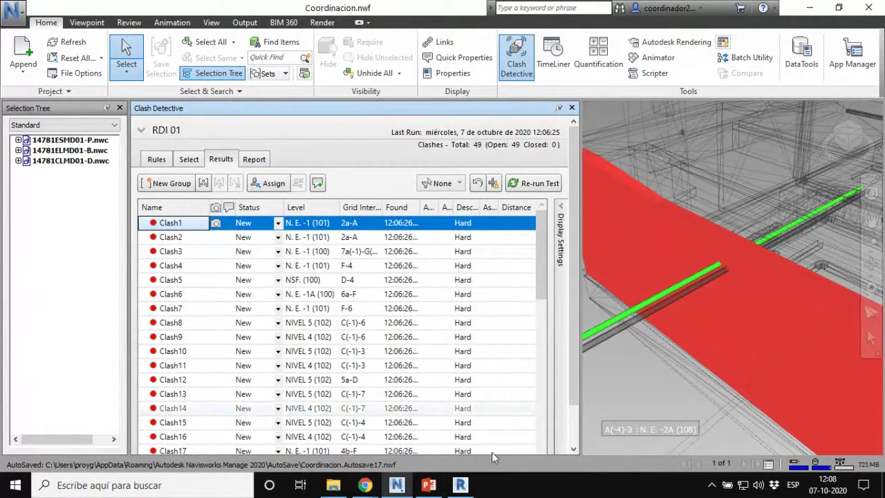
scroll(509, 395, down, 5)
scroll(508, 395, down, 5)
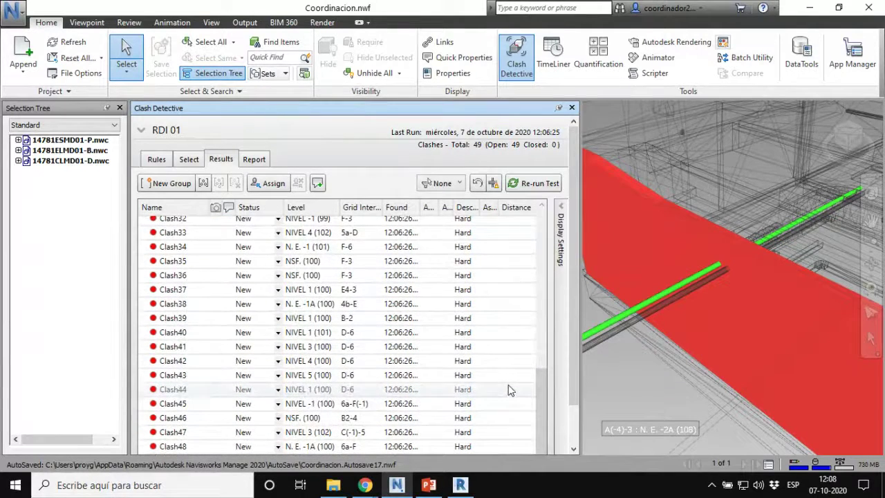
Step: Dock the Clash Detective results panel beneath the 3D view
drag(415, 110, 790, 61)
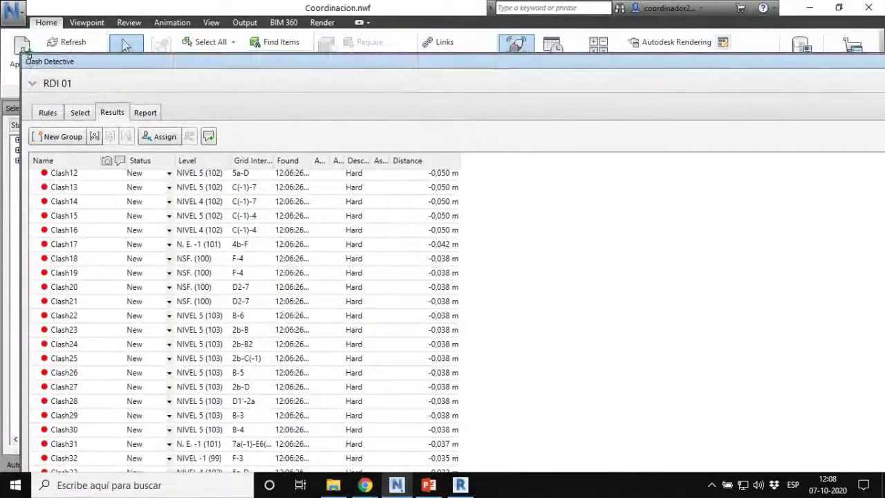
drag(26, 54, 248, 33)
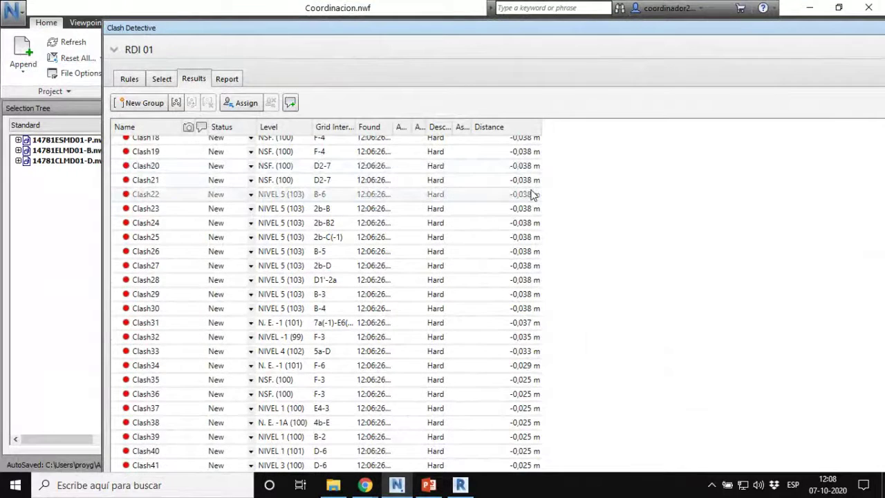
scroll(497, 261, up, 6)
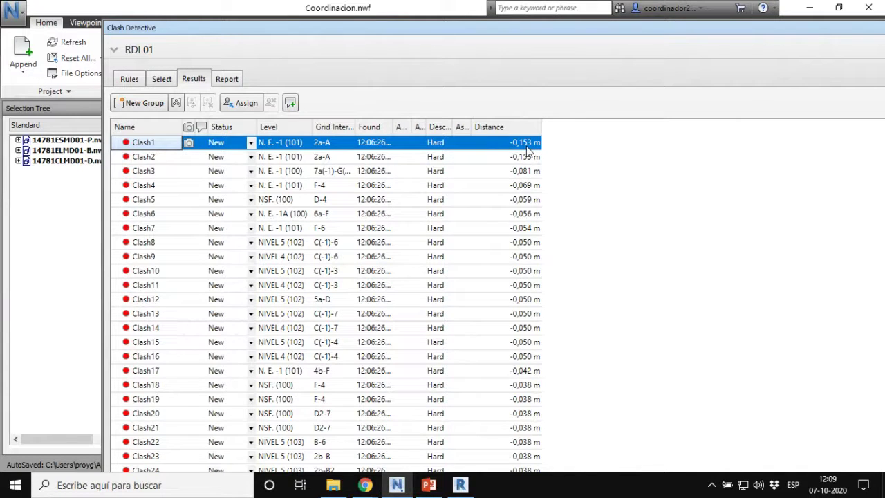
scroll(527, 220, down, 6)
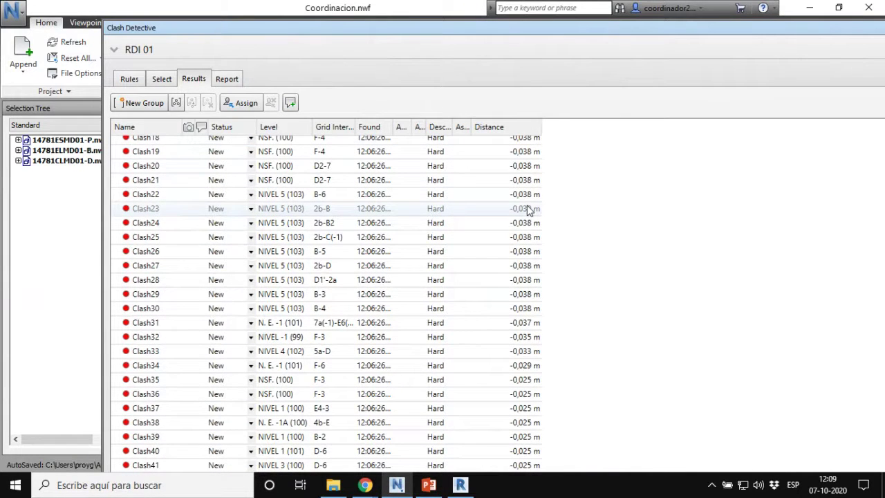
drag(209, 27, 443, 432)
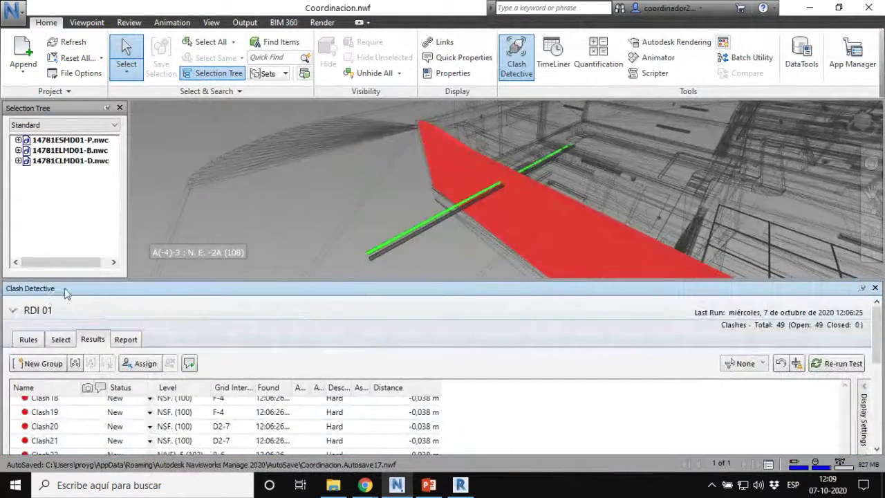
Step: Step from Clash1 through Clash2 to Clash3 and view Clash3 from below
drag(66, 289, 493, 283)
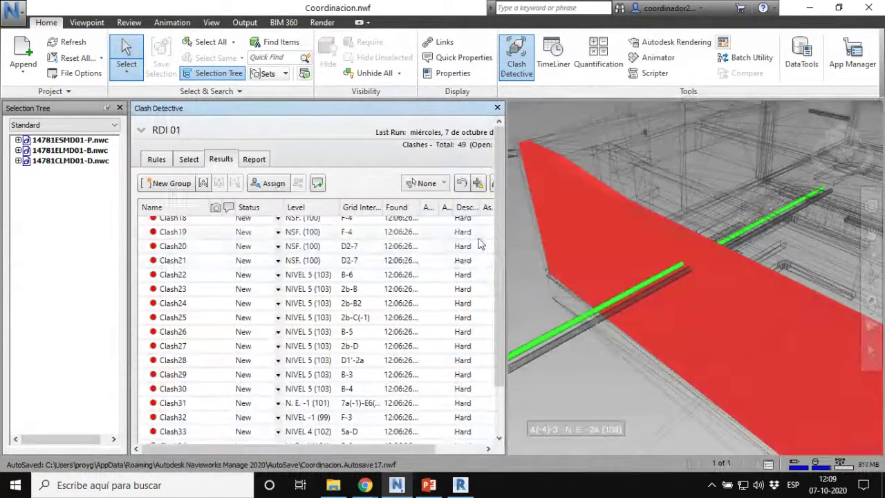
key(Home)
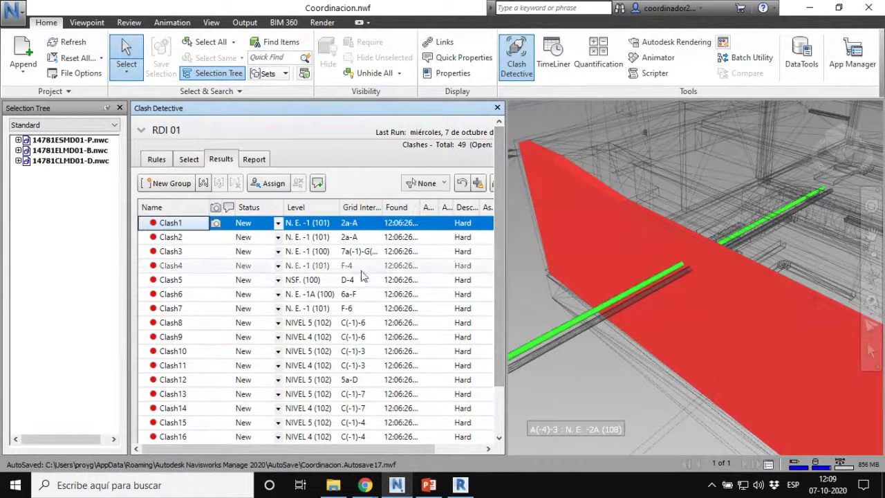
click(159, 238)
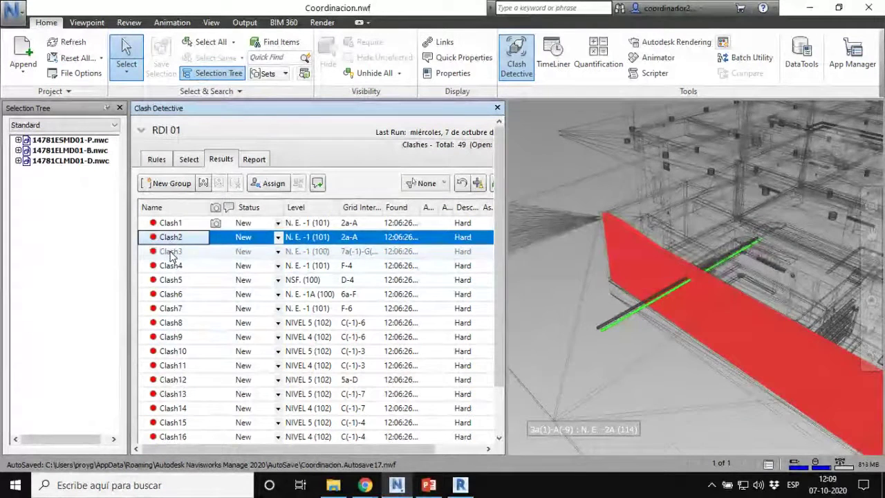
click(171, 253)
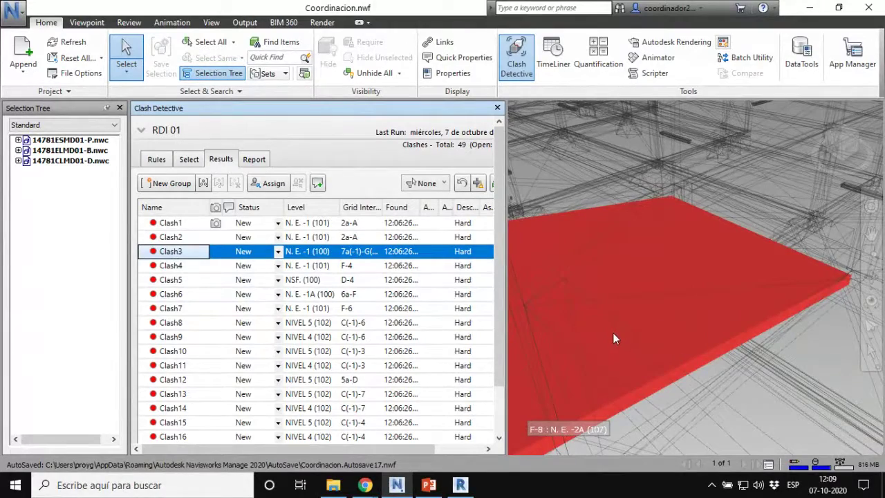
mouse_move(730, 353)
shift+middle_down()
mouse_move(719, 338)
mouse_move(631, 331)
mouse_move(625, 316)
mouse_move(712, 301)
shift+middle_up()
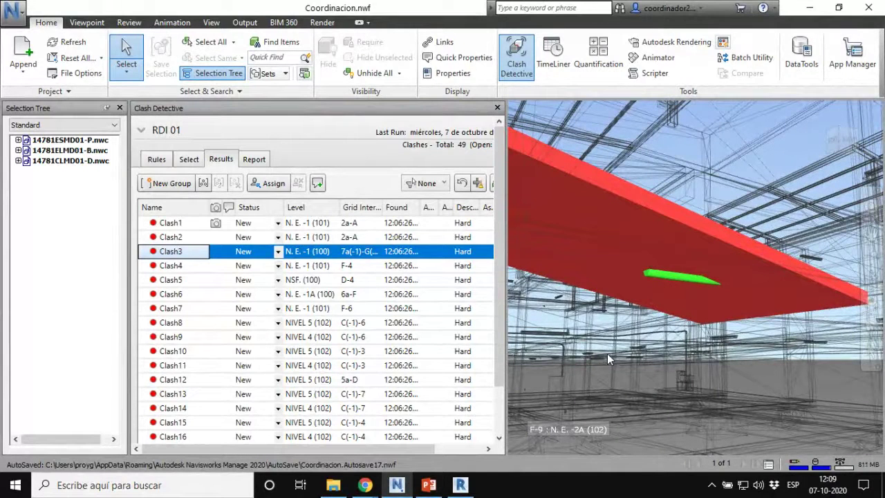
Step: Select the red slab, green element, upper slab and wall around Clash3
click(667, 228)
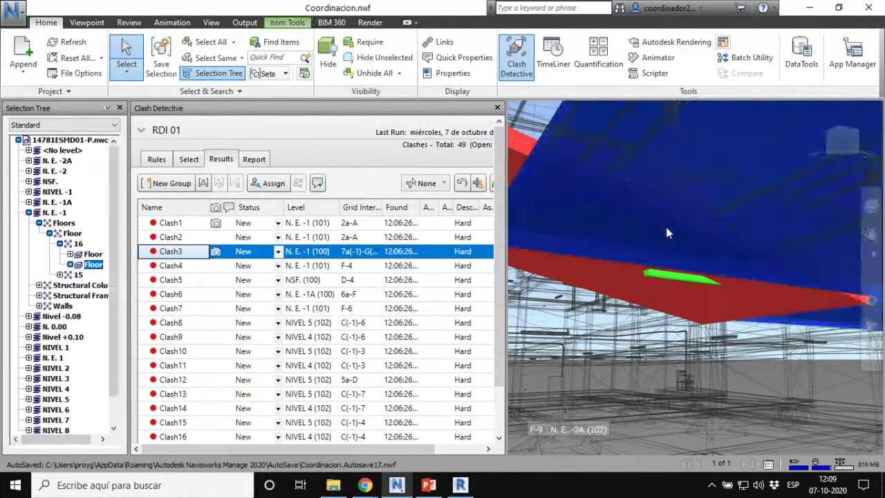
click(656, 280)
click(660, 270)
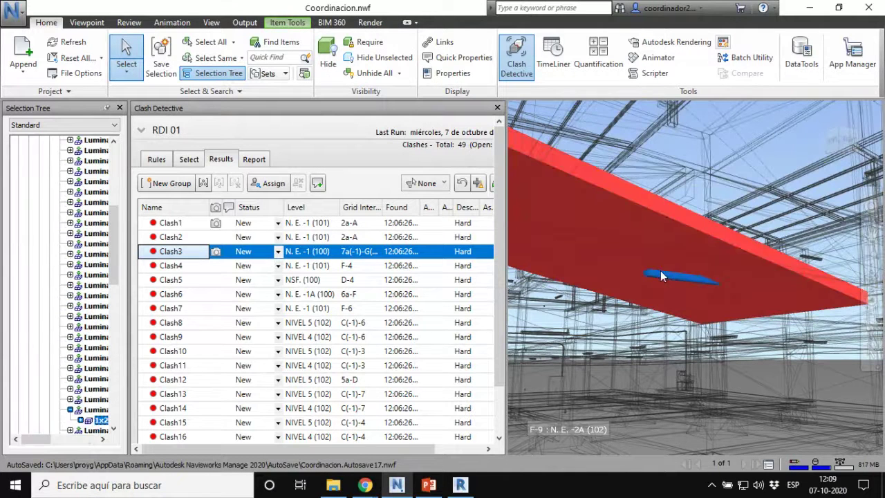
click(664, 212)
click(828, 395)
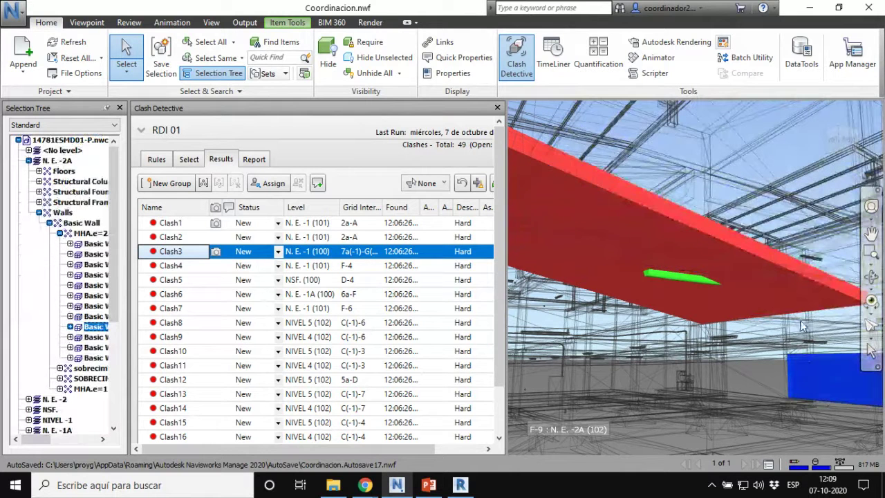
click(766, 271)
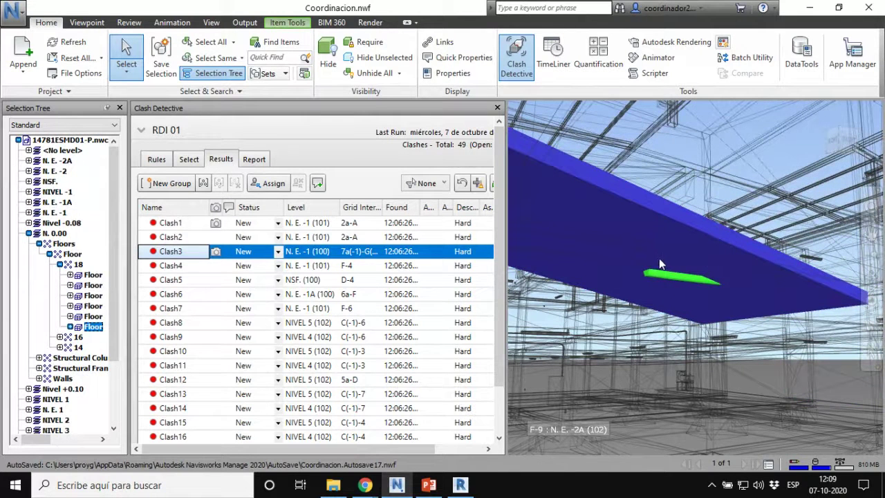
key(ctrl)
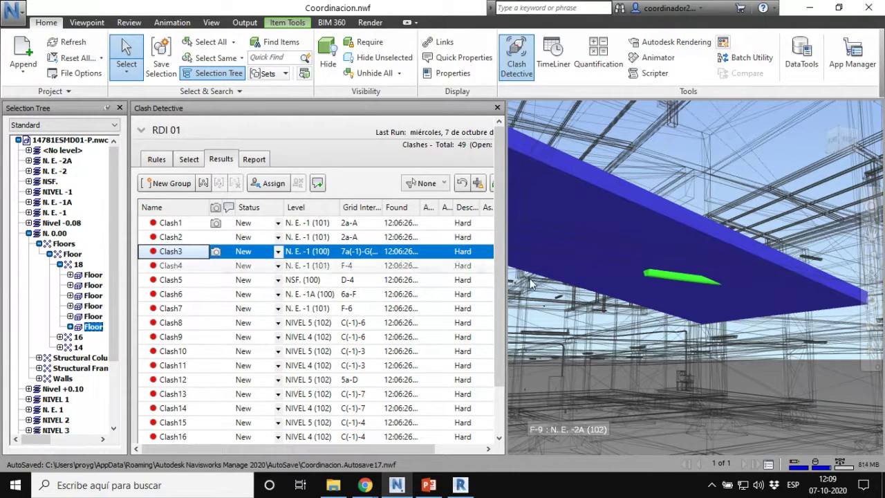
Step: Locate the green luminaire as Luminaria sobrepuesta in the Selection Tree
click(655, 275)
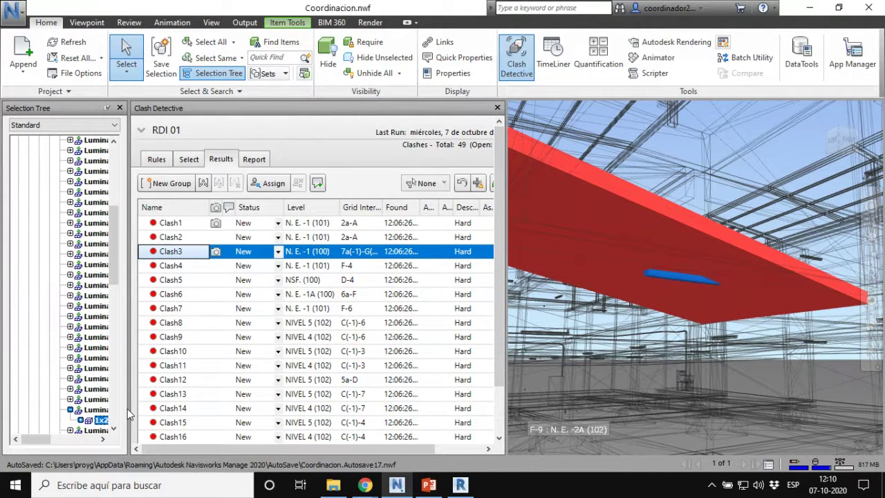
drag(195, 408, 195, 408)
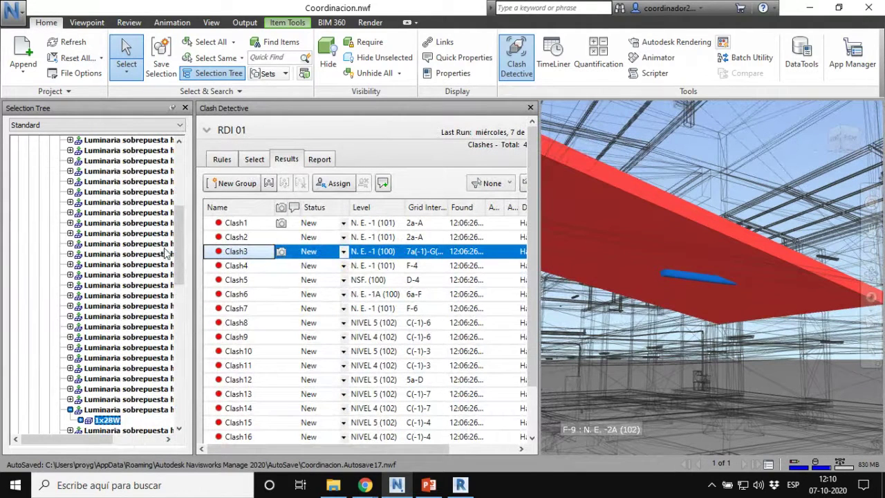
drag(181, 253, 184, 205)
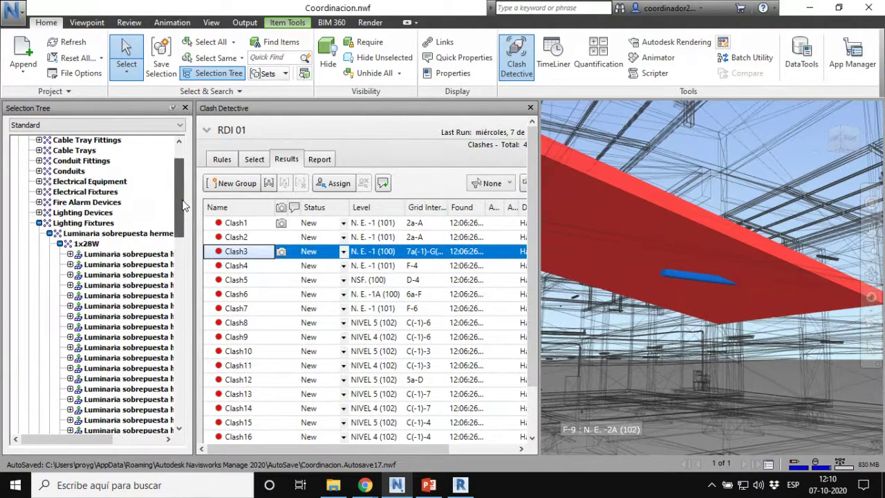
click(82, 235)
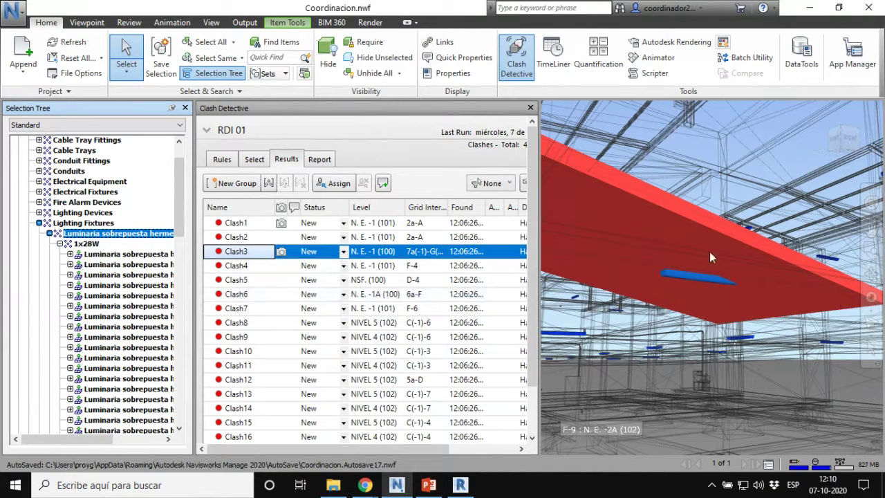
Step: Hide the slab blocking Clash3 and orbit around the clash
click(721, 109)
key(ctrl+h)
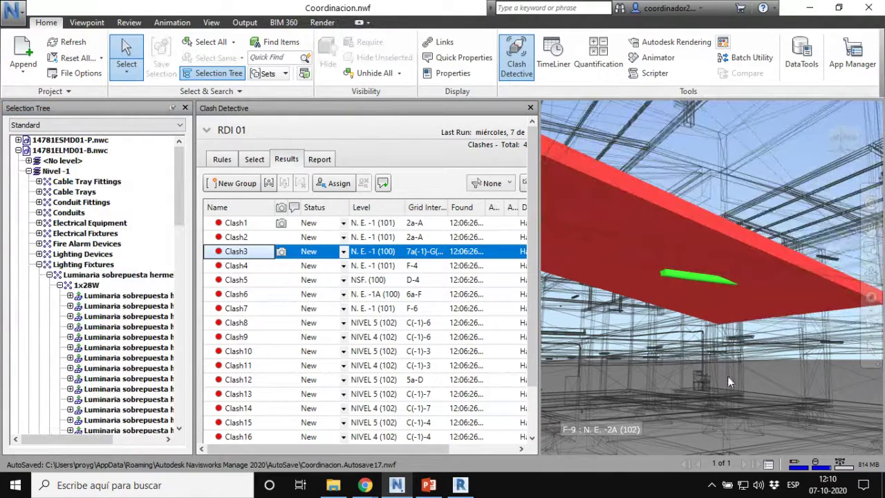
mouse_move(713, 338)
shift+middle_down()
mouse_move(683, 346)
mouse_move(788, 290)
mouse_move(812, 313)
mouse_move(797, 342)
mouse_move(761, 287)
mouse_move(733, 345)
mouse_move(618, 348)
mouse_move(688, 355)
shift+middle_up()
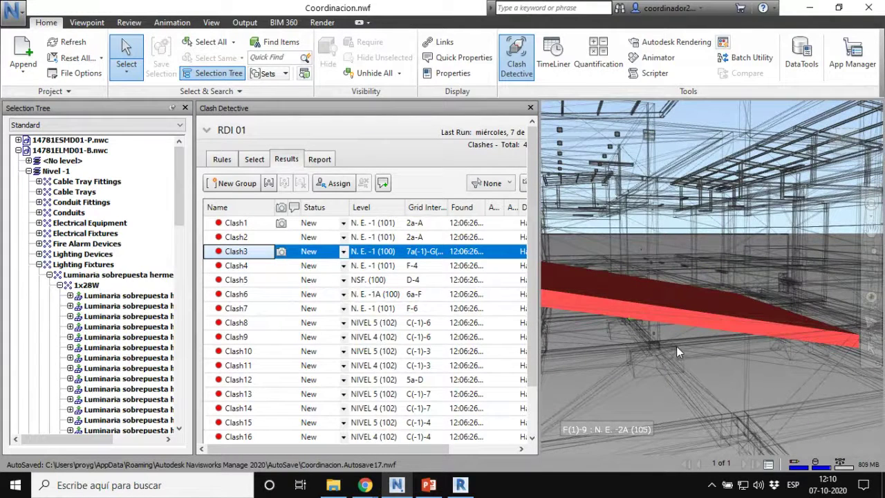
Step: Review Clash4 through Clash8, zooming and panning to recentre Clash8
click(249, 268)
scroll(717, 285, up, 2)
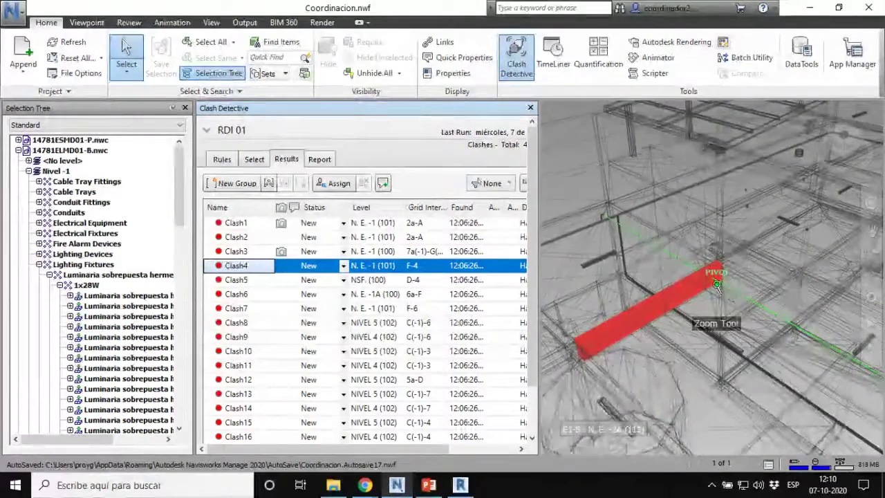
scroll(717, 285, up, 1)
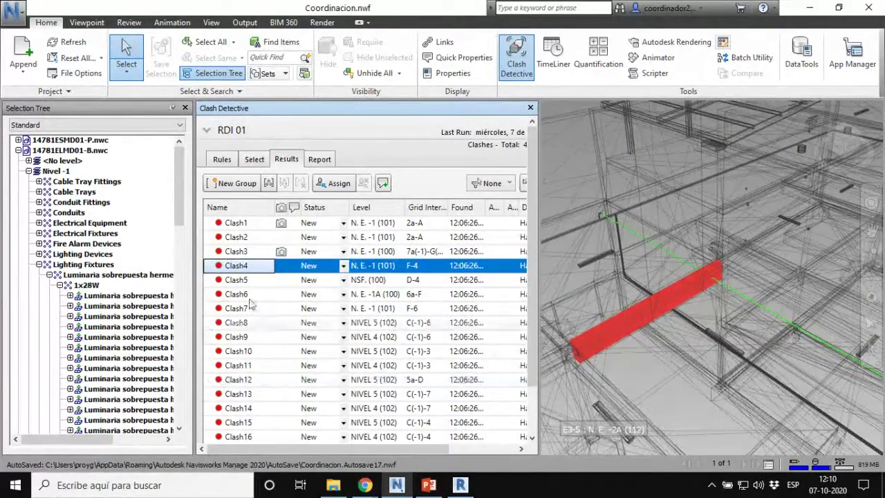
click(240, 281)
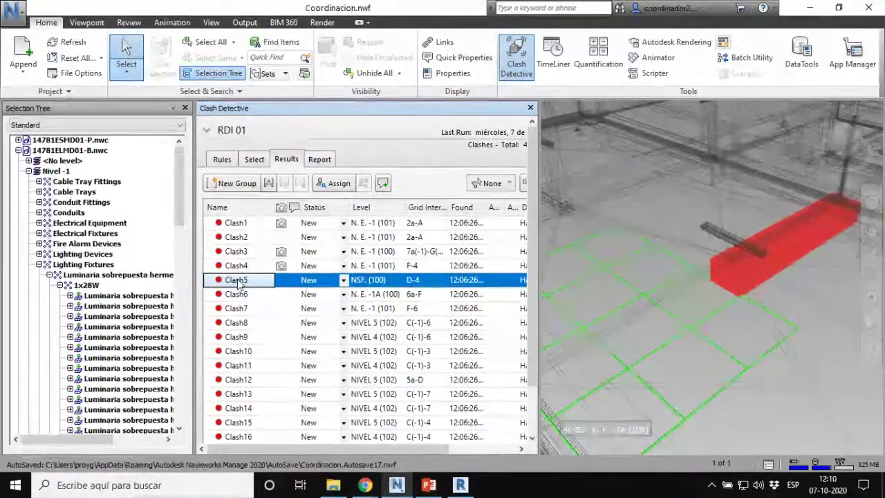
click(233, 296)
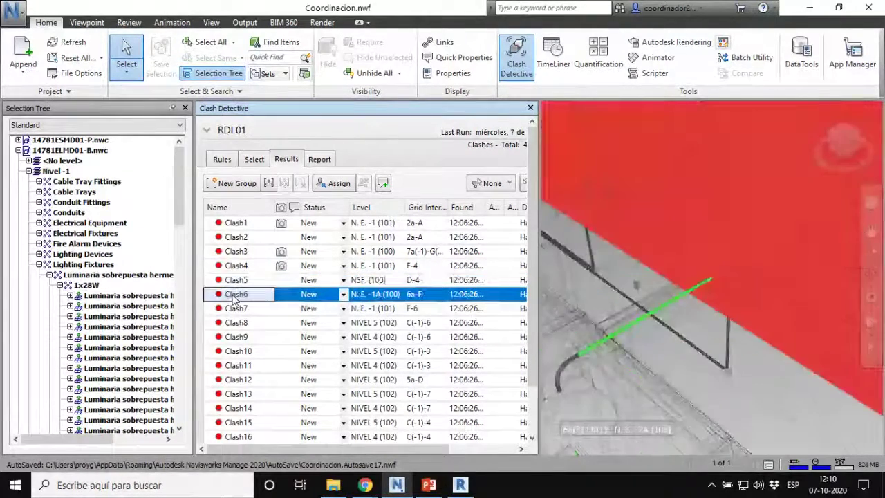
click(234, 310)
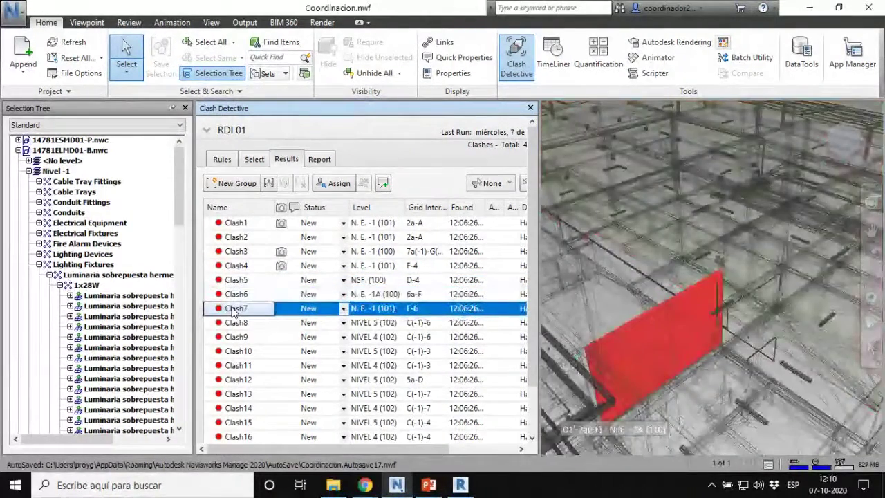
click(234, 324)
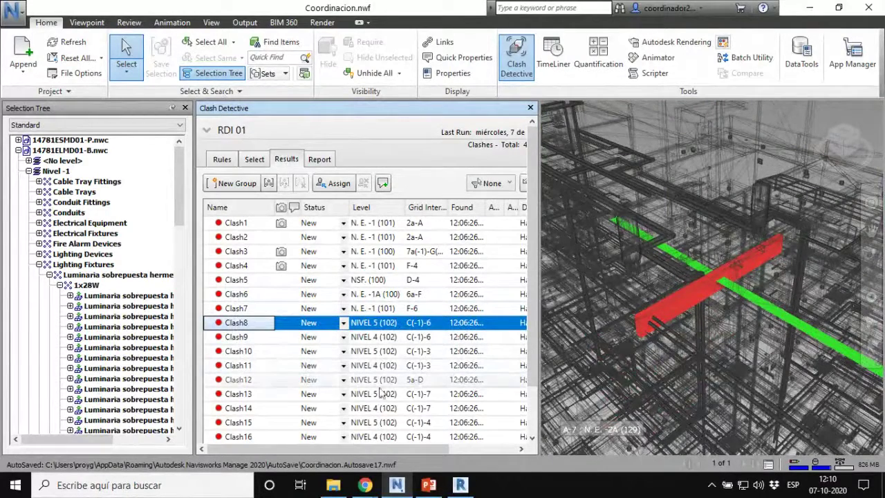
middle_drag(640, 350, 616, 358)
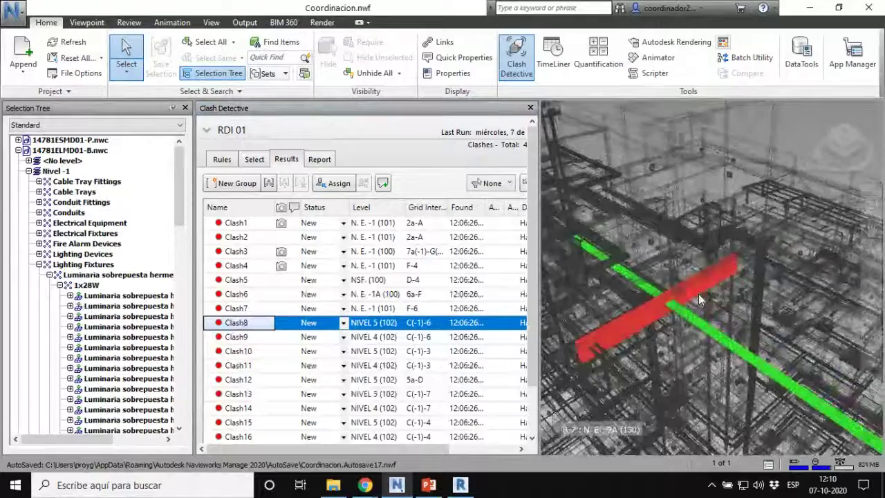
scroll(699, 294, up, 5)
scroll(586, 321, up, 2)
middle_drag(664, 311, 785, 252)
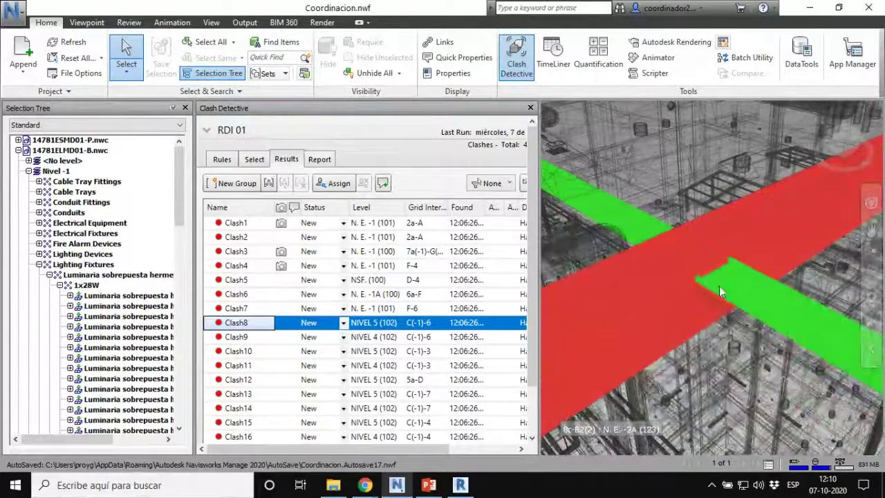
Step: Review Clash9 and Clash10, zooming and panning alongside the Clash10 elements
click(235, 338)
scroll(735, 280, up, 5)
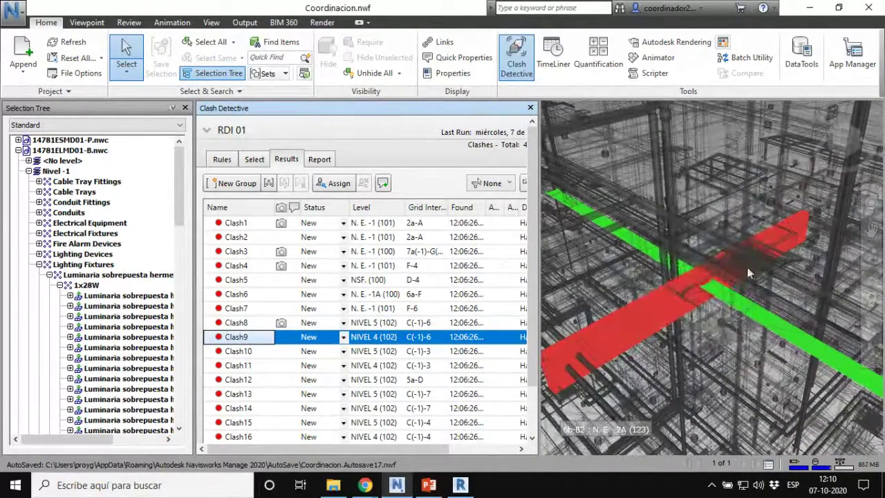
click(230, 353)
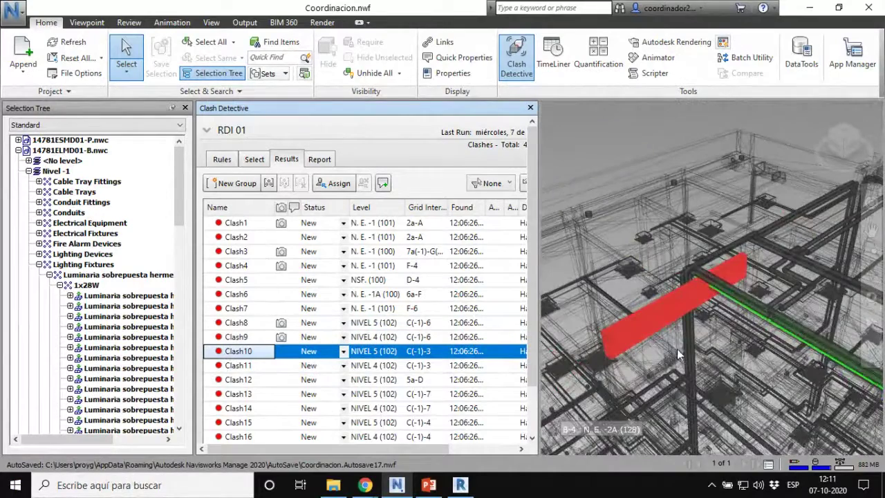
scroll(720, 332, up, 5)
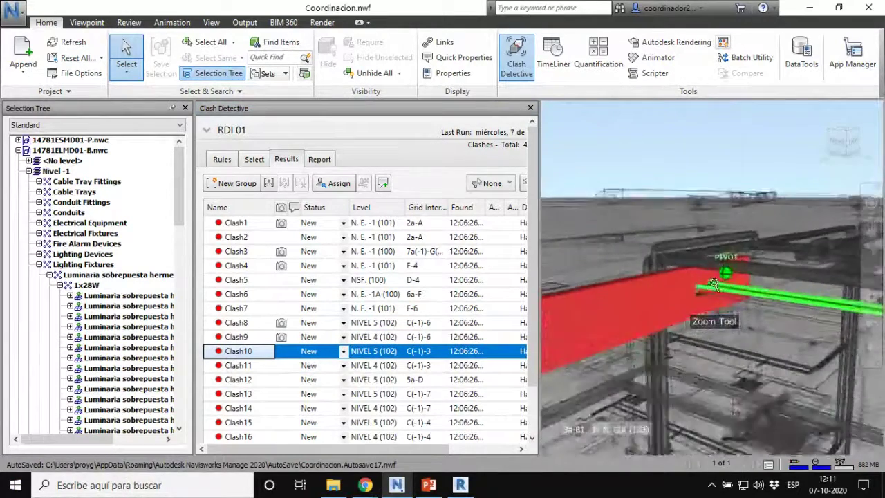
scroll(714, 285, up, 5)
middle_drag(676, 339, 700, 304)
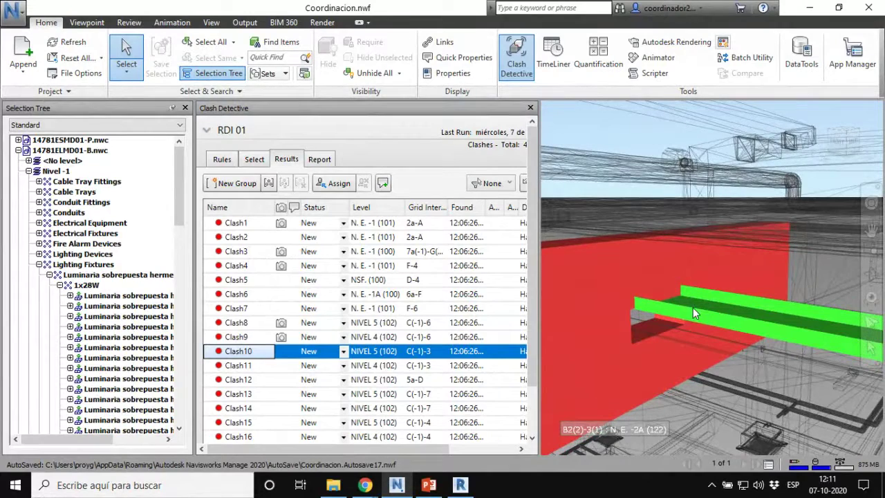
Step: Step through Clash11 to Clash18 in the results list
click(225, 370)
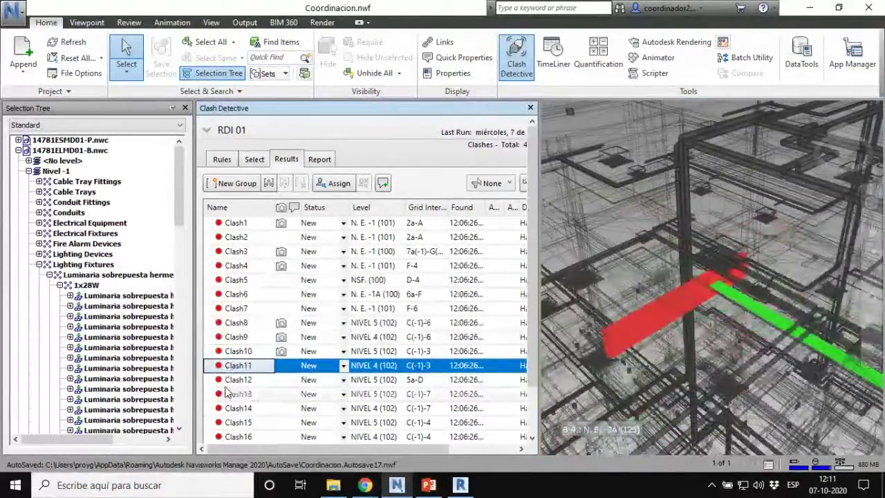
key(Down)
key(Down)
key(Down)
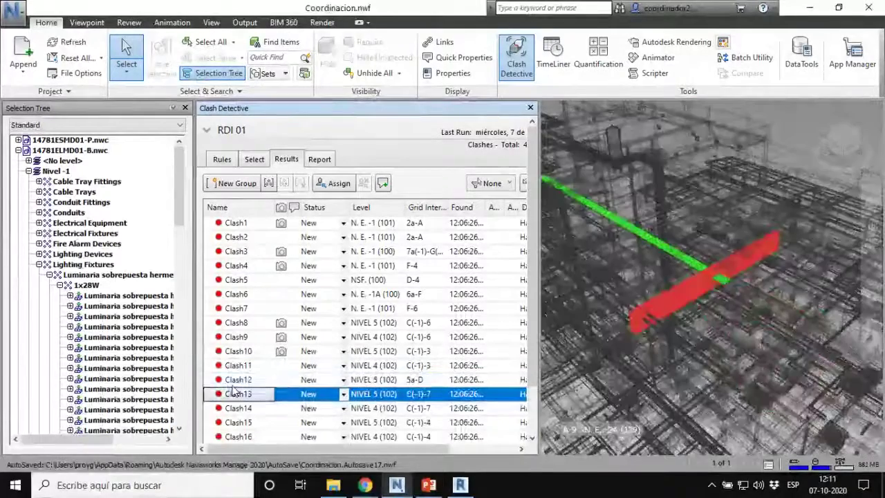
key(Down)
key(Down)
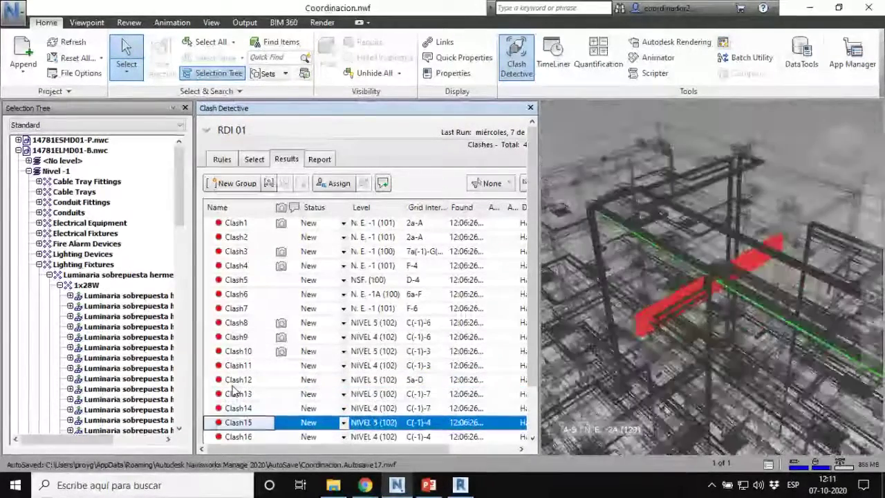
key(Down)
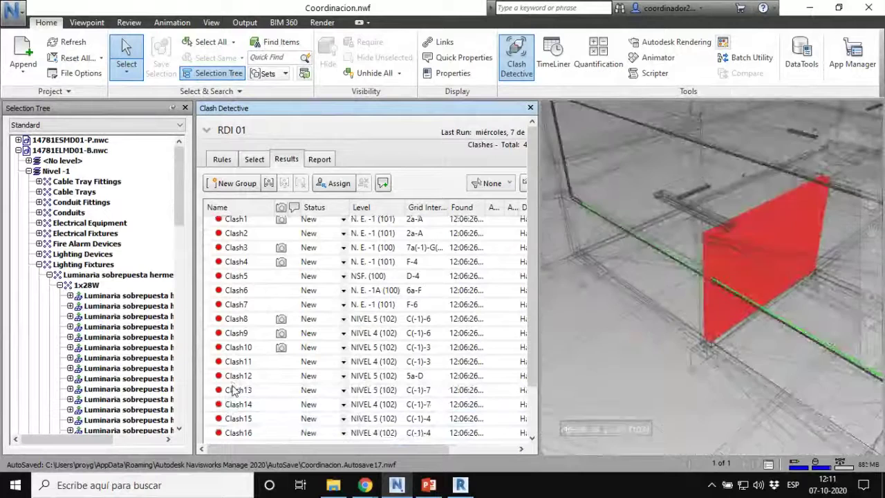
key(Down)
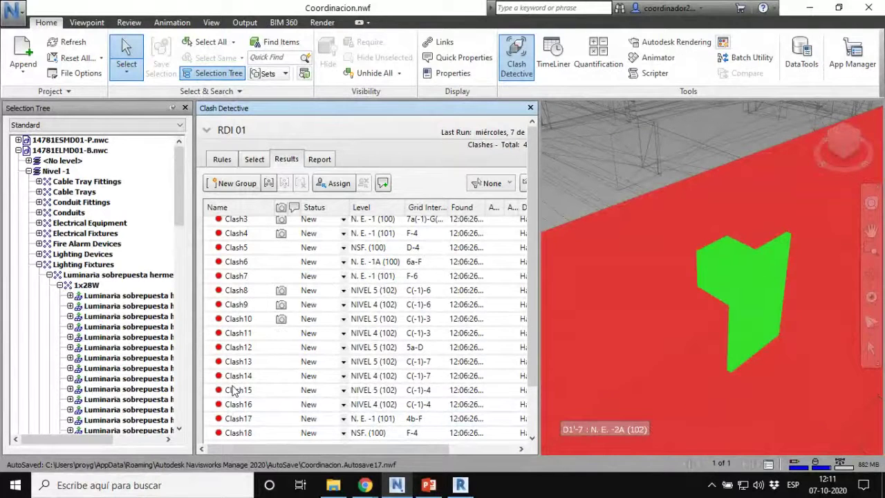
Step: Orbit around Clash20 and select the red wall and green outlet box
scroll(267, 363, down, 2)
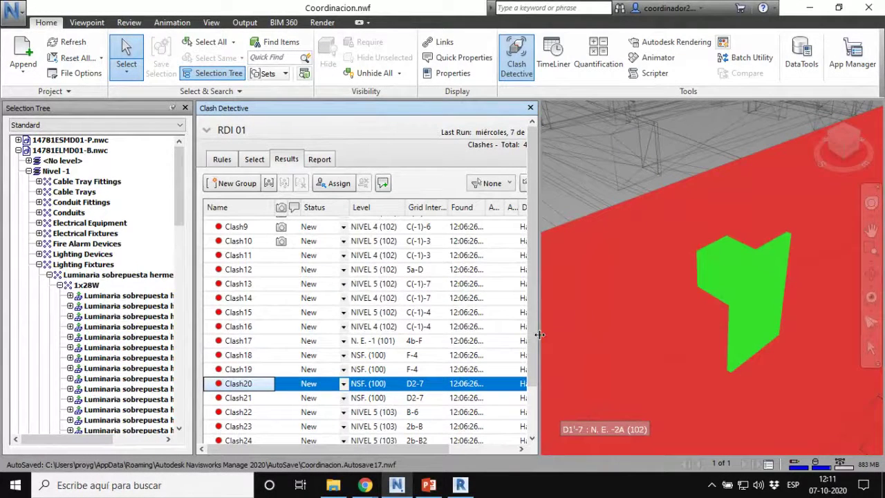
mouse_move(760, 315)
shift+middle_down()
mouse_move(809, 294)
mouse_move(695, 325)
mouse_move(726, 319)
mouse_move(730, 289)
mouse_move(733, 310)
mouse_move(655, 356)
shift+middle_up()
click(652, 358)
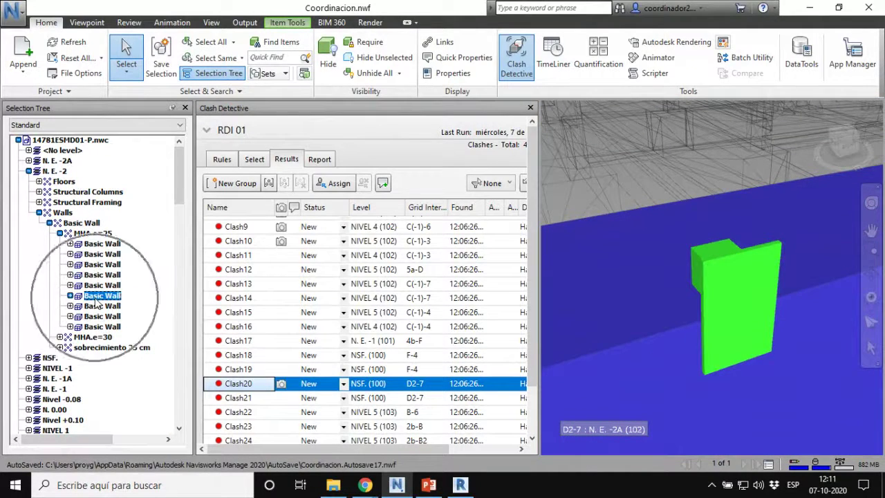
click(741, 275)
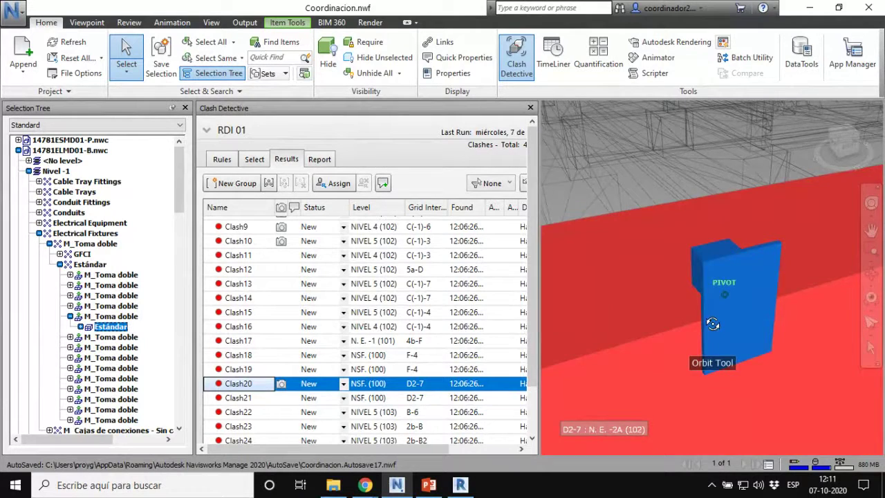
drag(713, 323, 803, 304)
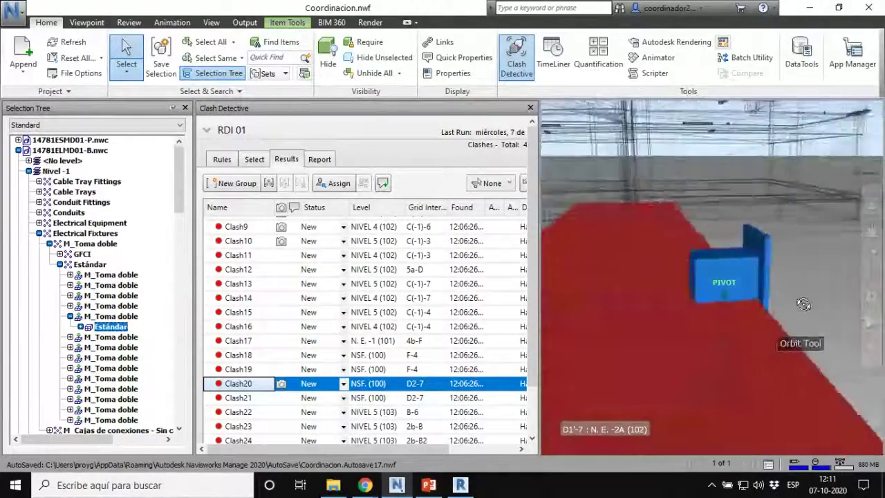
shift+middle_drag(803, 304, 728, 303)
Step: Orbit around the red wall, then bring the 'instalacion de enchufes' image search onto this screen
scroll(729, 303, down, 3)
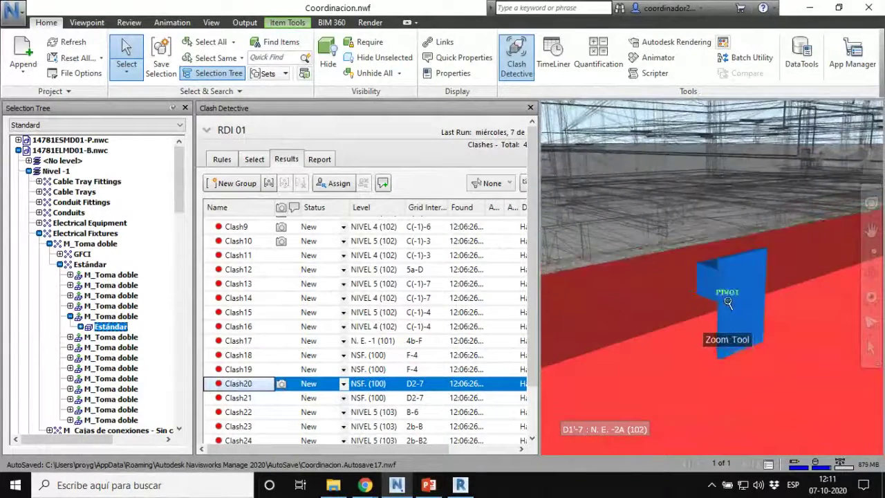
scroll(728, 303, down, 6)
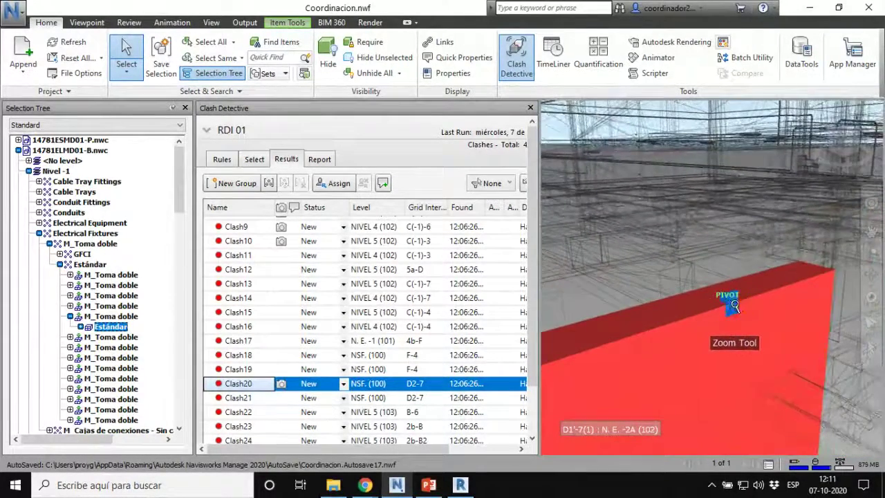
scroll(734, 306, down, 2)
shift+middle_drag(727, 302, 718, 344)
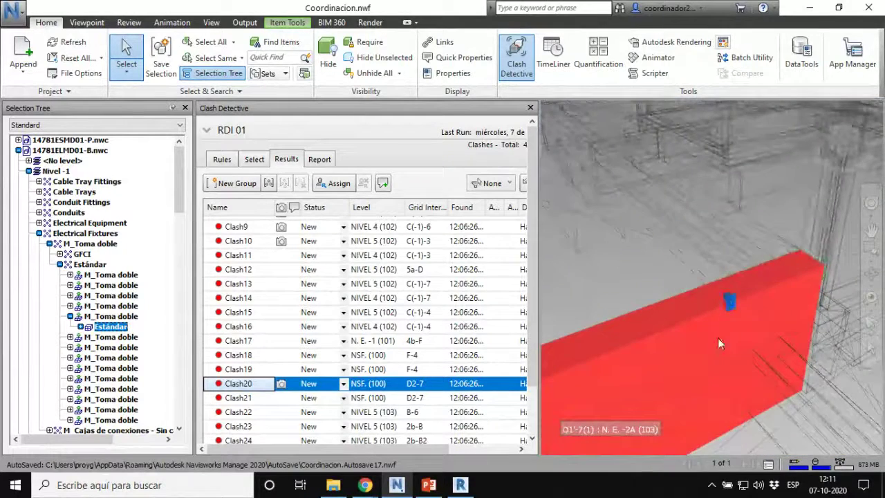
scroll(734, 296, up, 5)
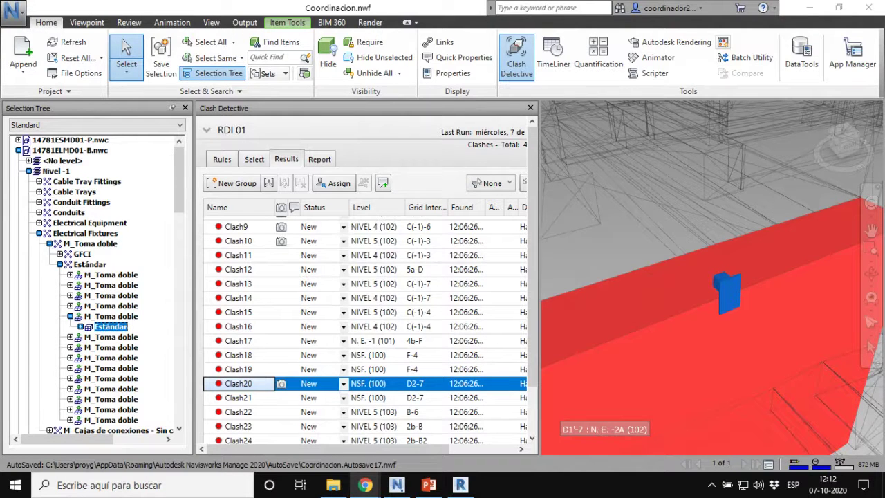
drag(104, 494, 599, 119)
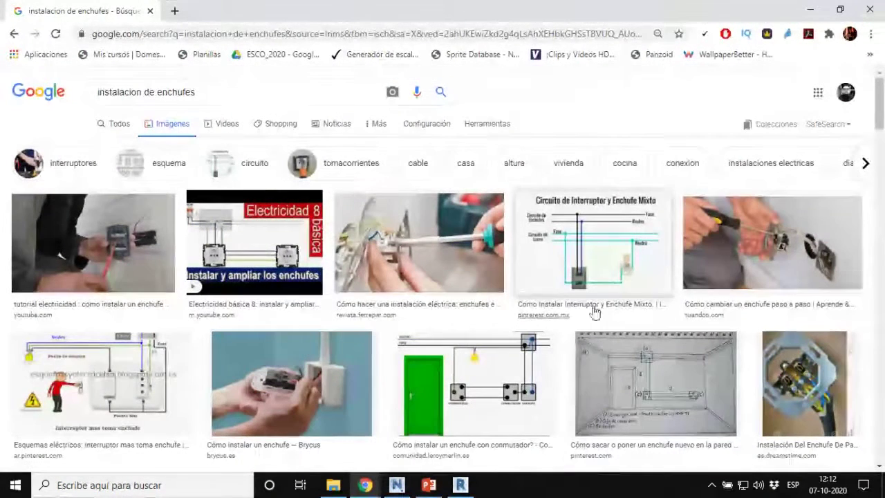
Step: Preview the Enchufes en paralelo image, then the habitissimo photo of partition-wall conduits and outlet boxes
scroll(429, 268, down, 1)
scroll(429, 269, down, 4)
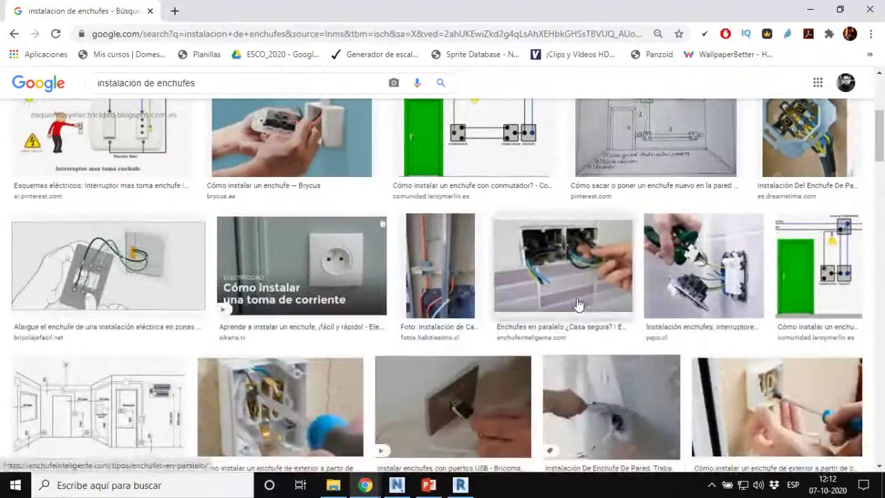
click(578, 305)
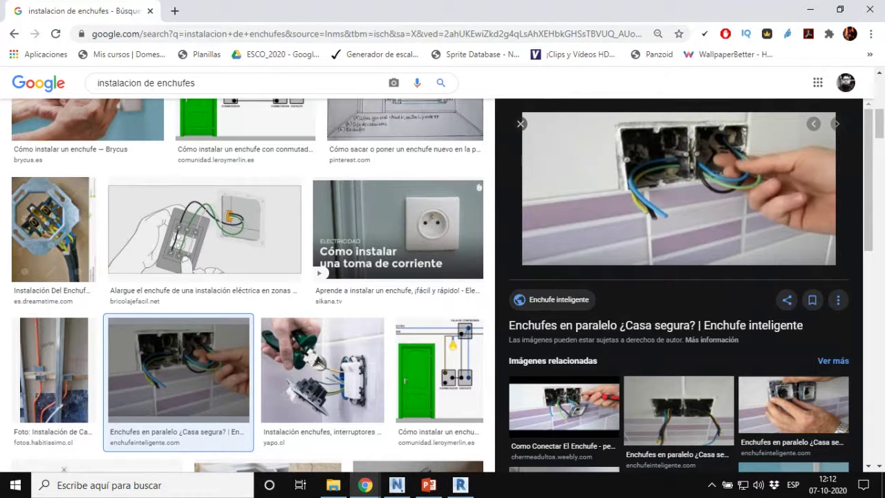
key(alt+Tab)
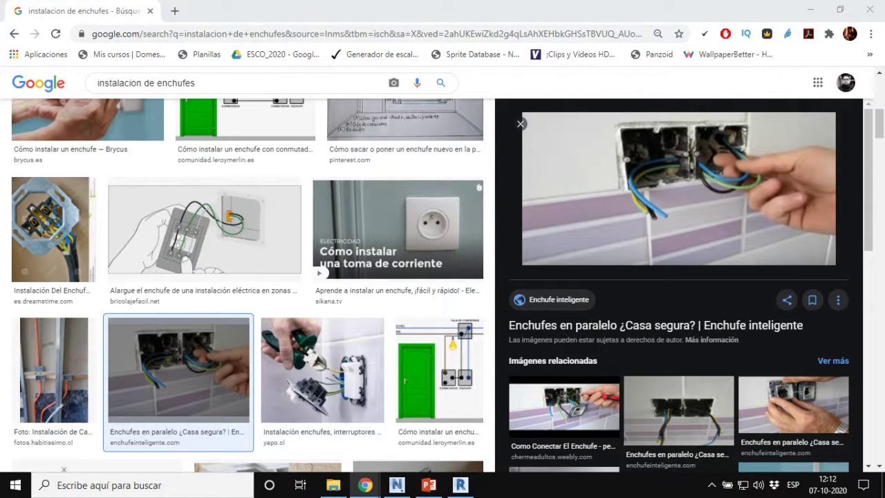
click(43, 346)
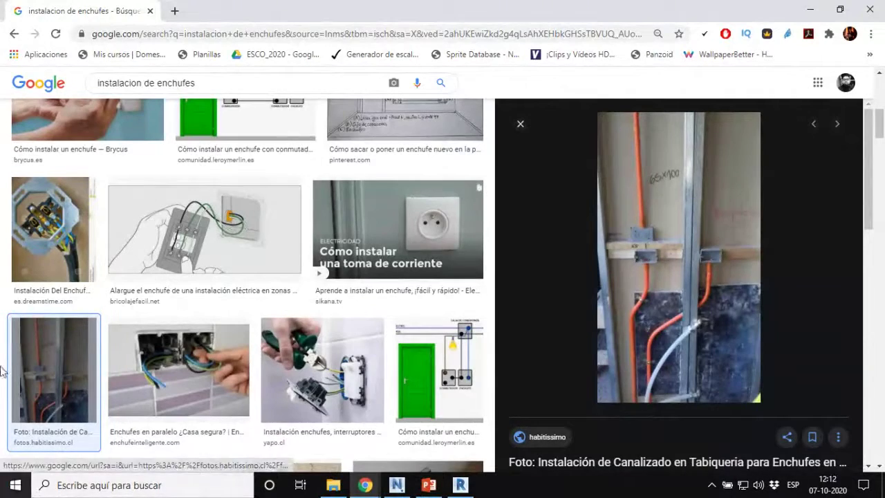
Step: Orbit briefly around Clash20's blue fixture, then bring the socket image search back in Chrome
click(406, 486)
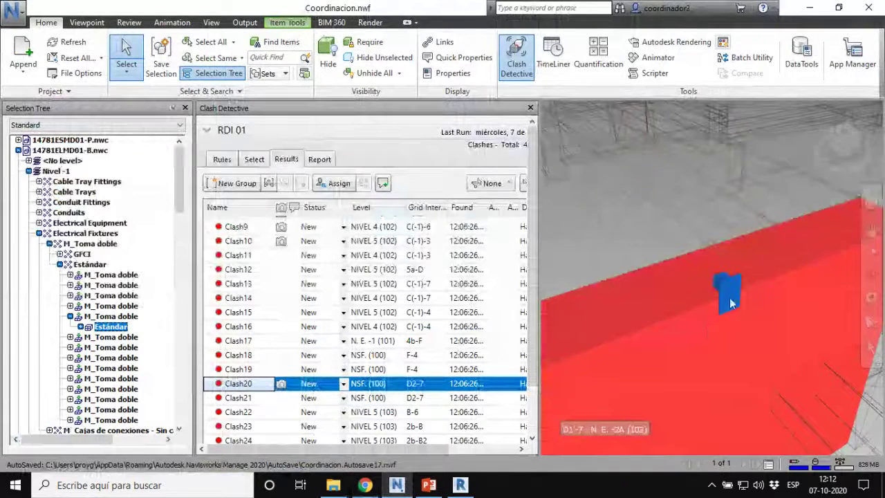
shift+middle_drag(726, 279, 674, 322)
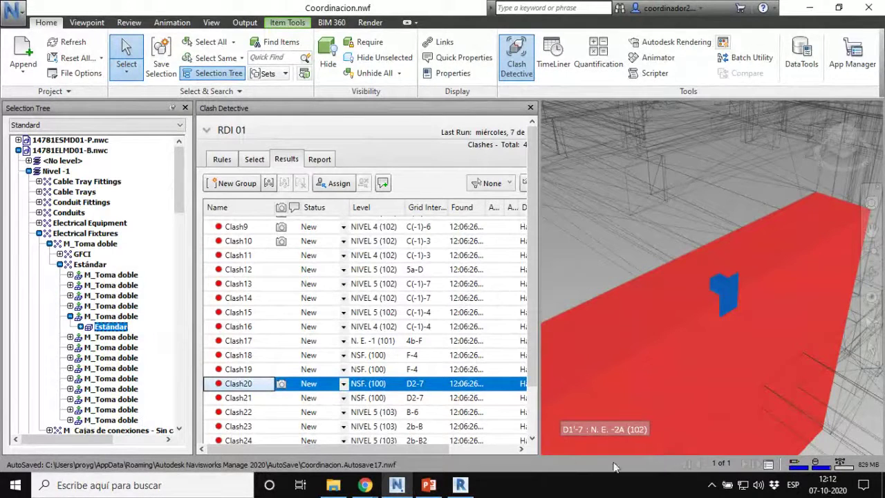
click(366, 485)
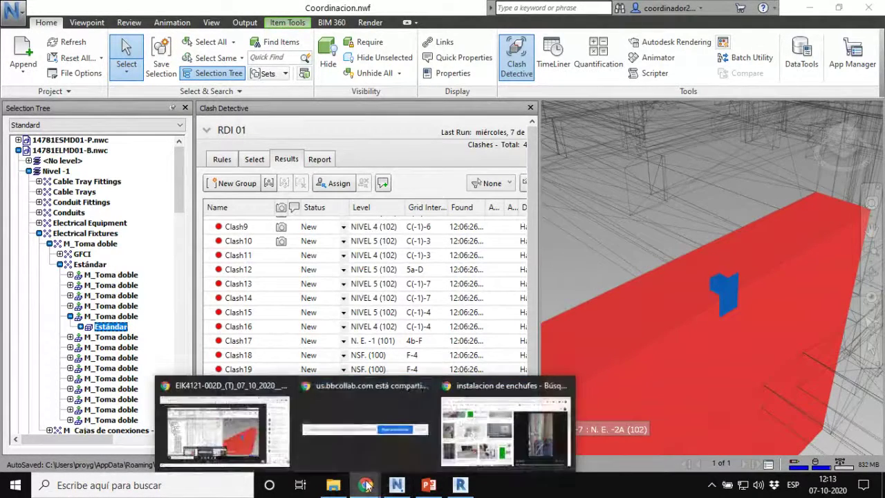
click(454, 446)
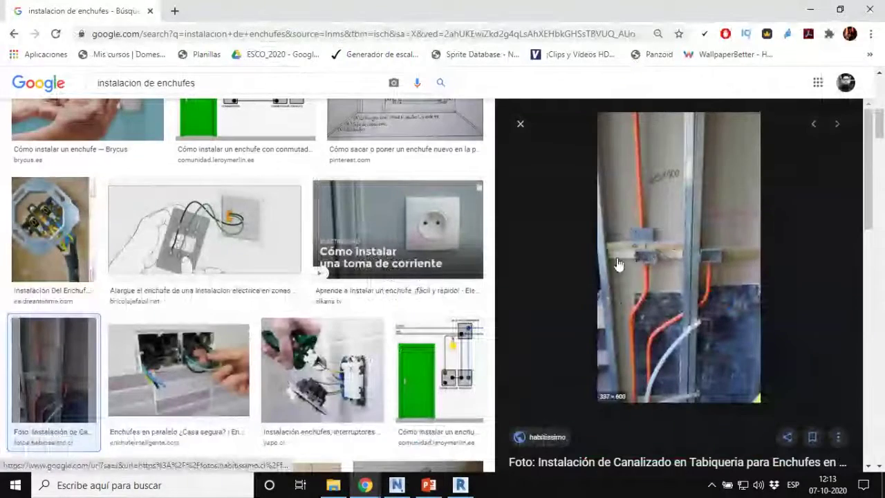
Step: Preview the wall socket, blue-wall sockets and alamy hand-and-socket photos, then return to Navisworks
scroll(311, 297, down, 5)
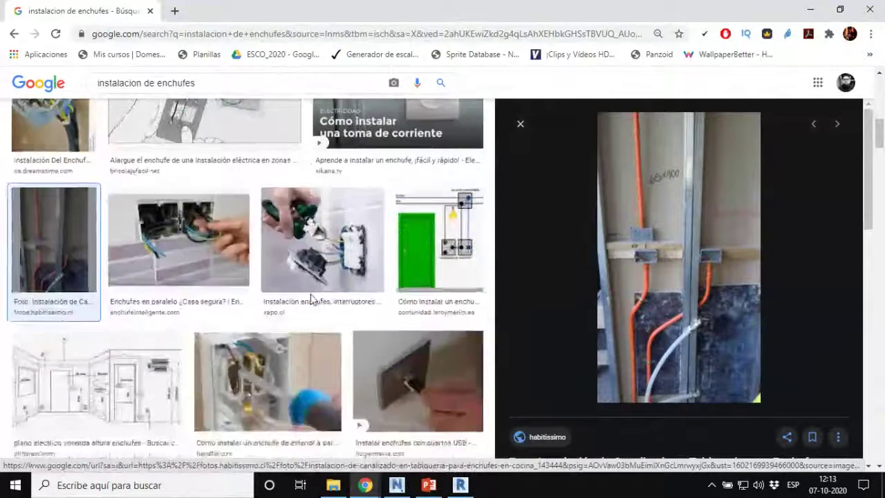
scroll(311, 299, down, 3)
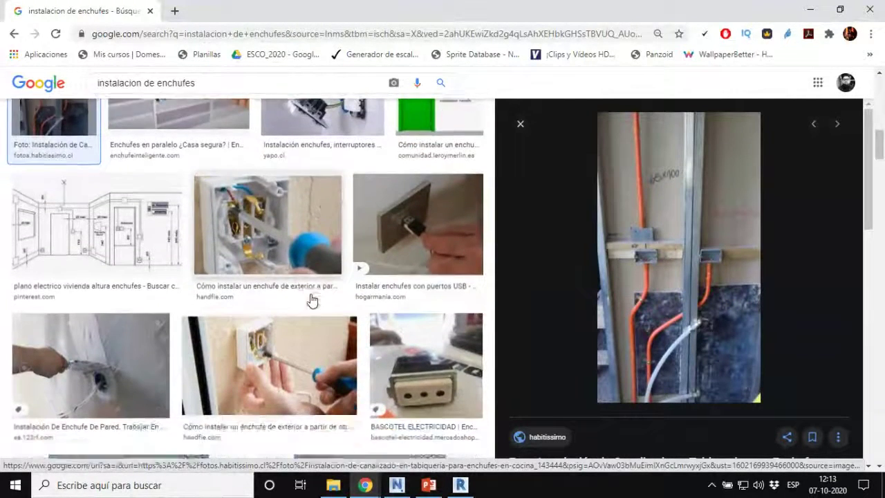
click(121, 215)
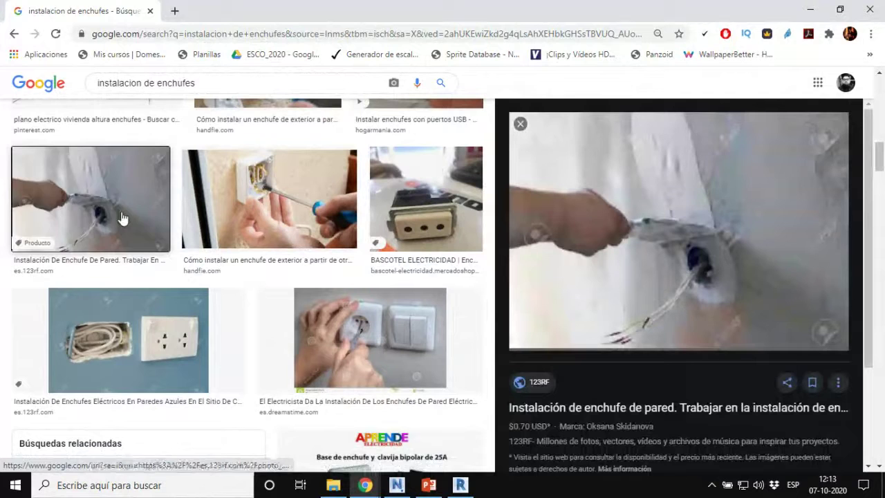
click(170, 359)
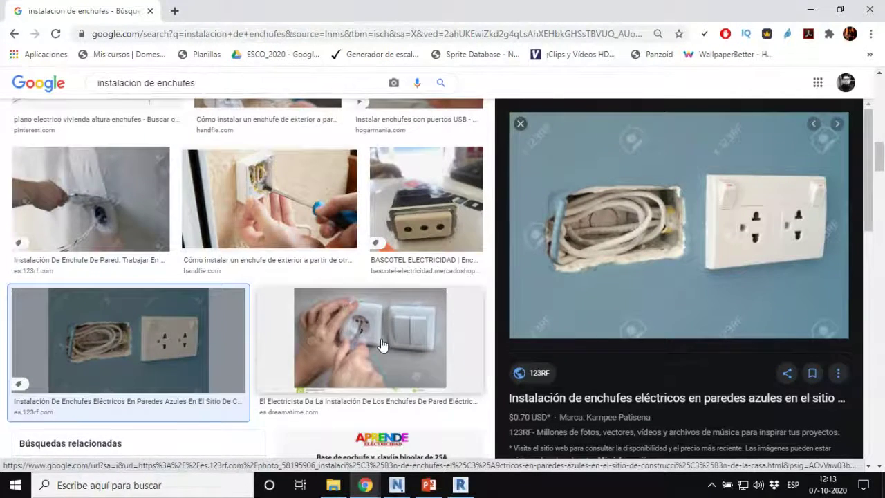
scroll(383, 342, down, 3)
scroll(383, 341, down, 1)
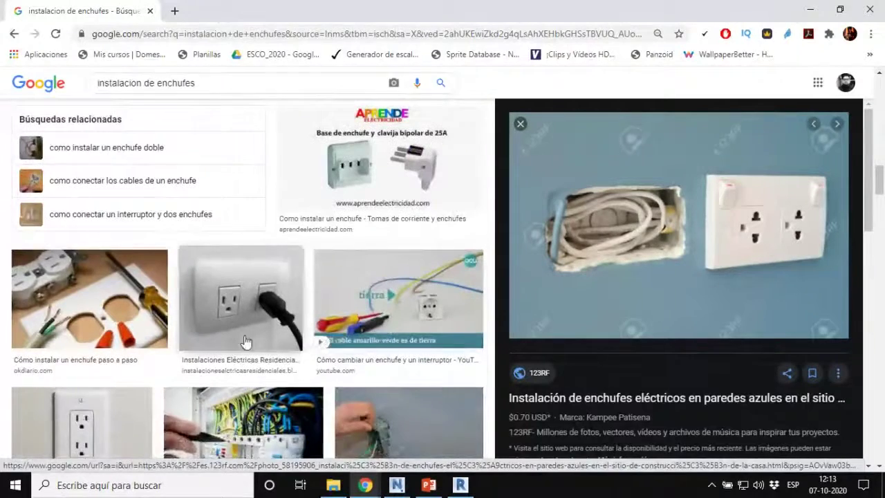
scroll(247, 339, down, 2)
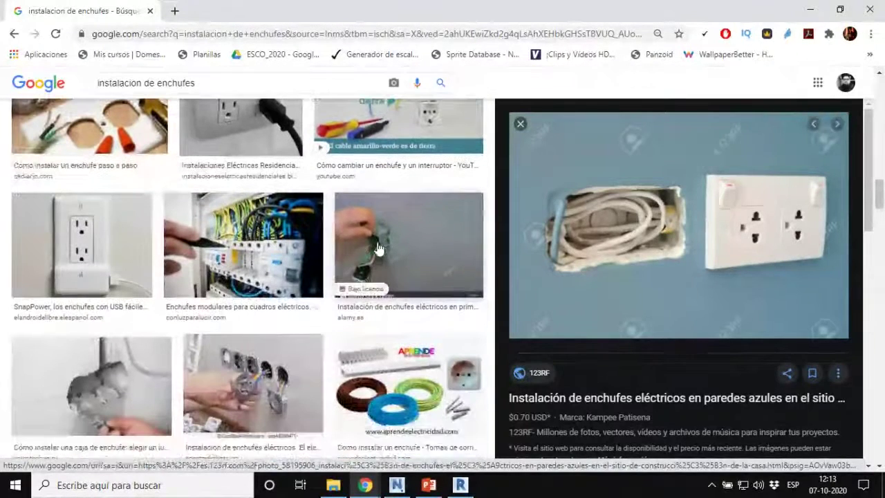
click(408, 246)
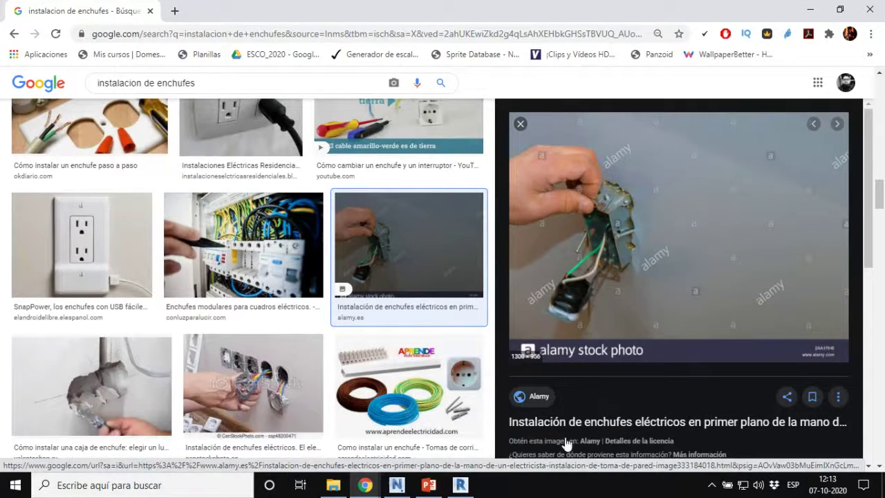
click(459, 485)
click(396, 485)
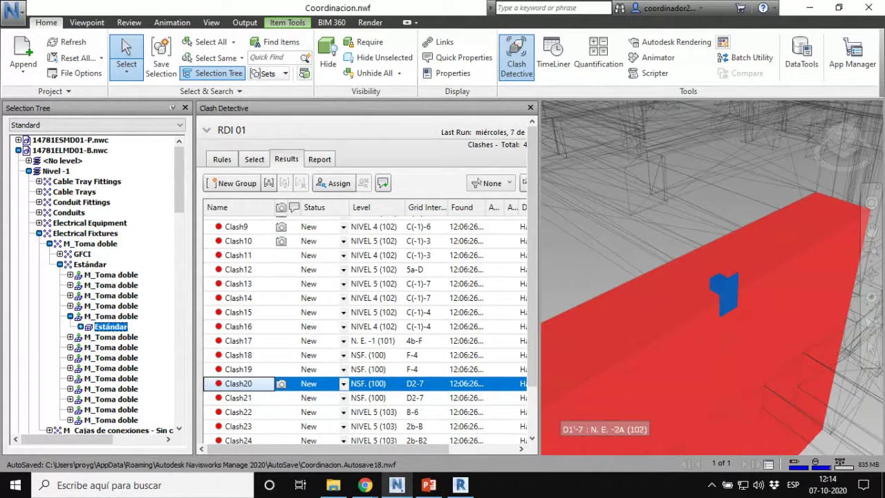
Step: Orbit Clash21's view so the blue fixture faces the camera, then redisplay Clash20
key(alt+Tab)
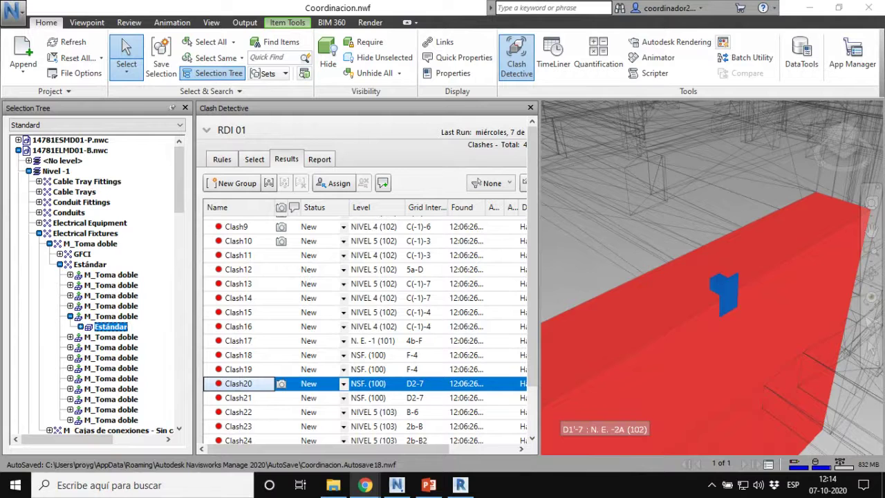
click(237, 401)
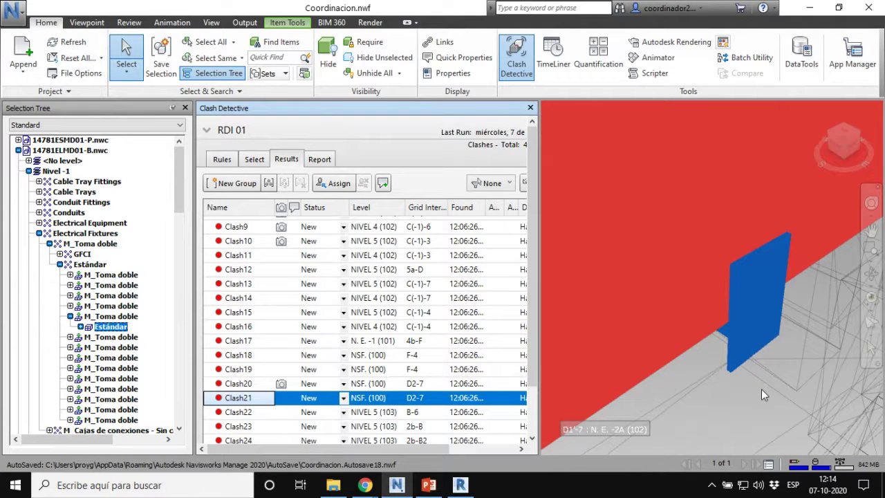
mouse_move(762, 389)
shift+middle_down()
mouse_move(602, 371)
mouse_move(823, 346)
mouse_move(628, 355)
mouse_move(754, 366)
mouse_move(764, 354)
mouse_move(758, 360)
shift+middle_up()
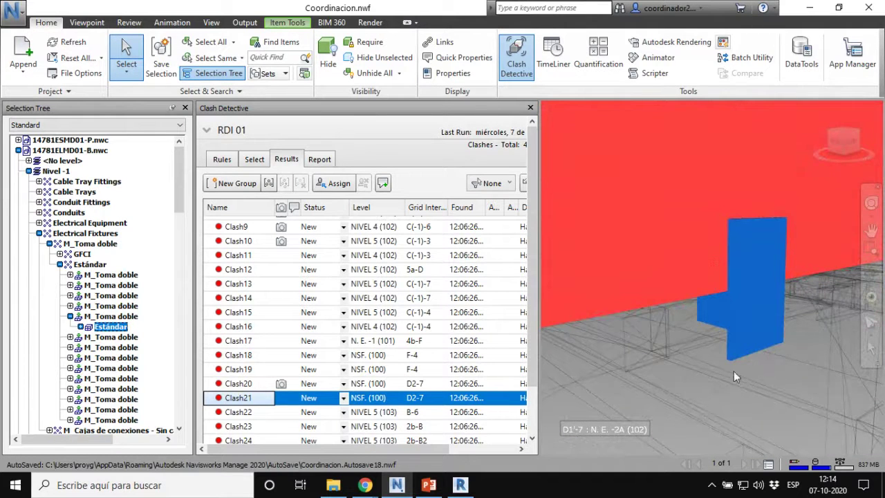
click(235, 385)
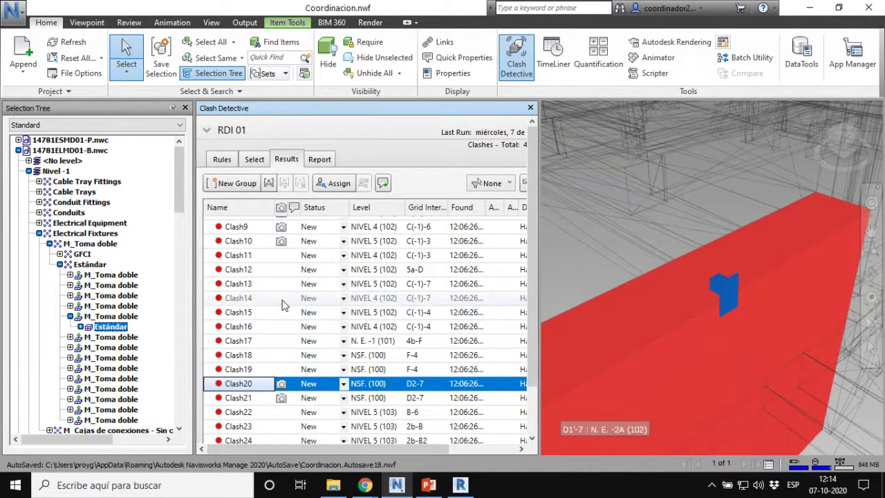
Step: Zoom Clash13's view in on the red duct crossing the green tray, then redisplay Clash20
click(242, 329)
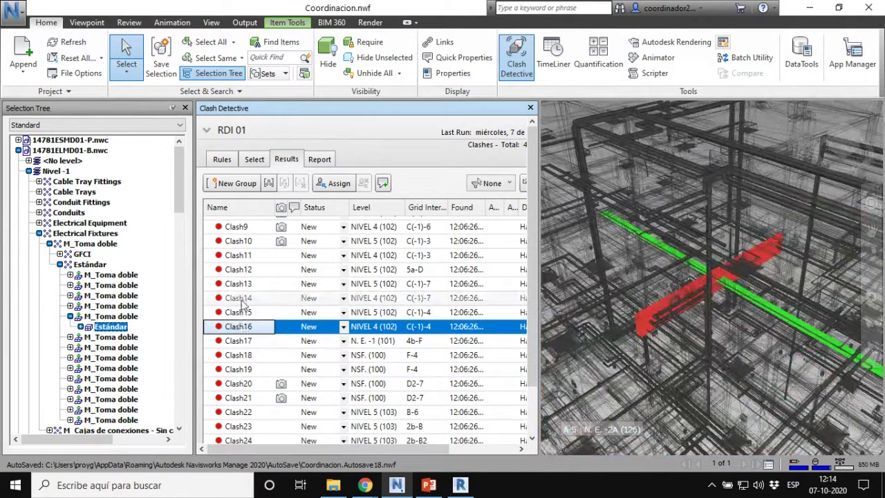
click(242, 300)
click(241, 284)
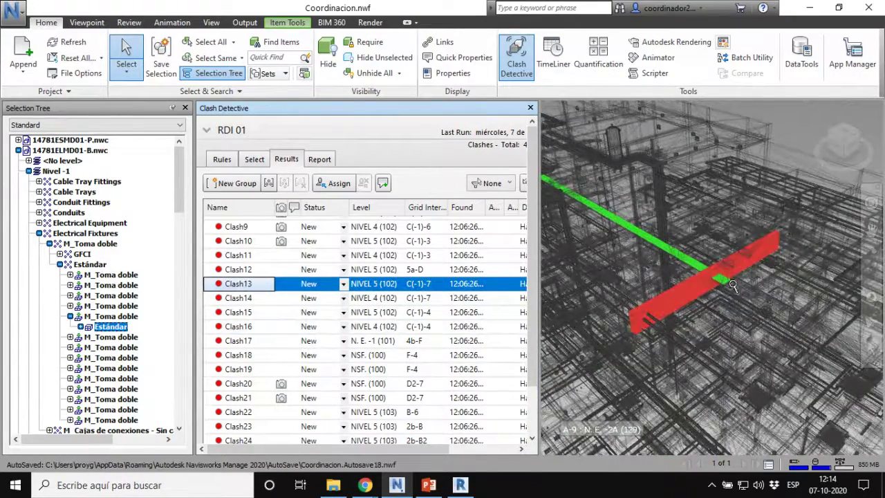
scroll(733, 285, up, 6)
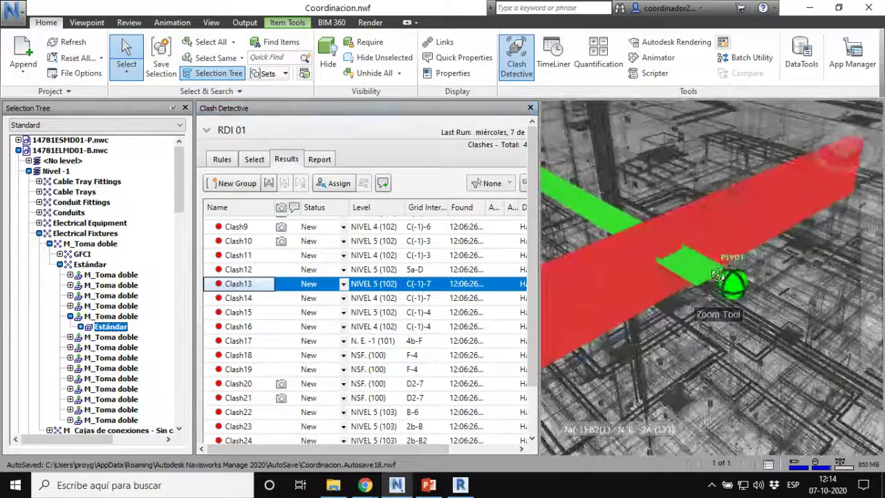
scroll(718, 275, up, 6)
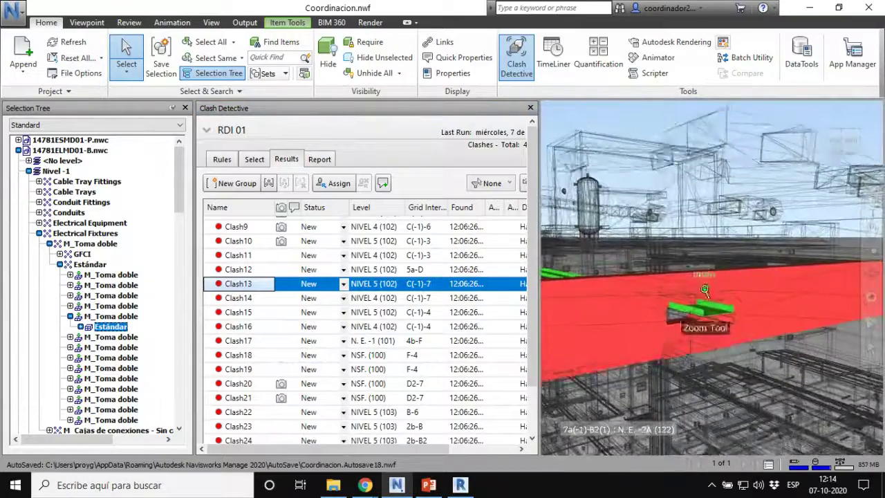
scroll(705, 289, up, 4)
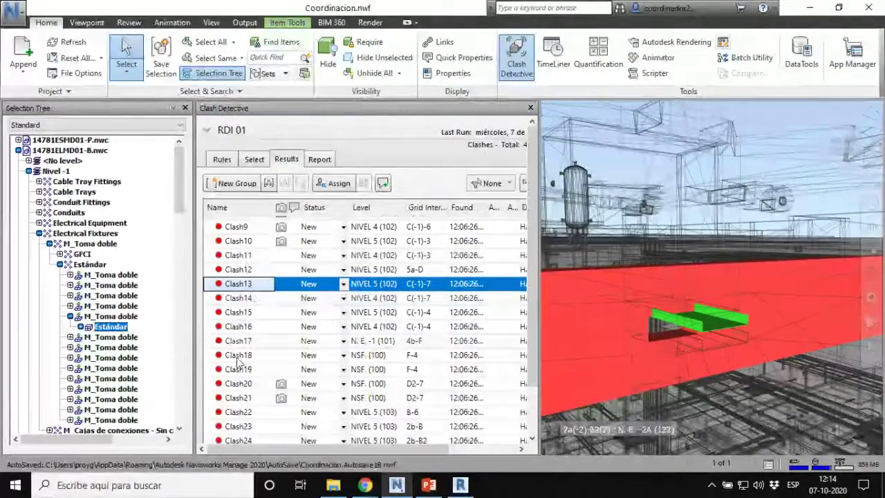
click(239, 384)
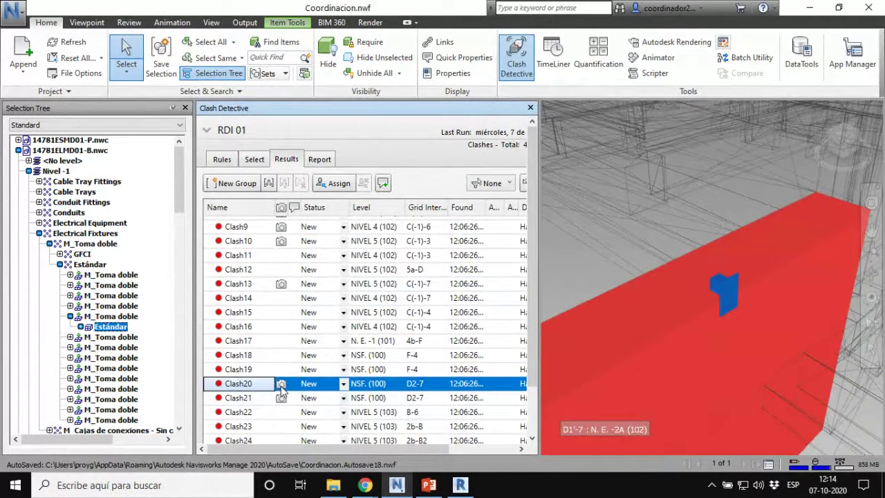
Step: Pan, zoom and orbit Clash20's view close to the blue outlet box against the red wall
middle_drag(773, 334, 777, 305)
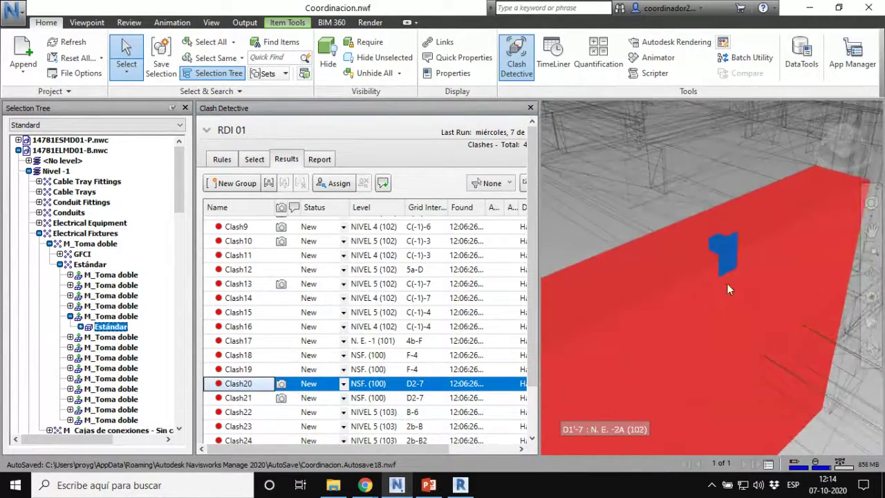
scroll(728, 283, up, 3)
mouse_move(728, 254)
shift+middle_down()
mouse_move(704, 218)
mouse_move(630, 269)
mouse_move(628, 239)
mouse_move(723, 247)
shift+middle_up()
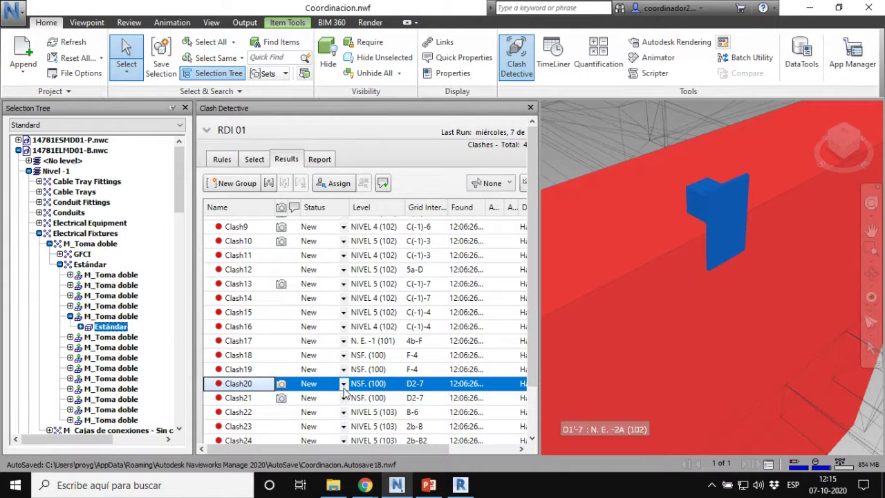
Step: Change Clash20's status from New to Reviewed
click(344, 385)
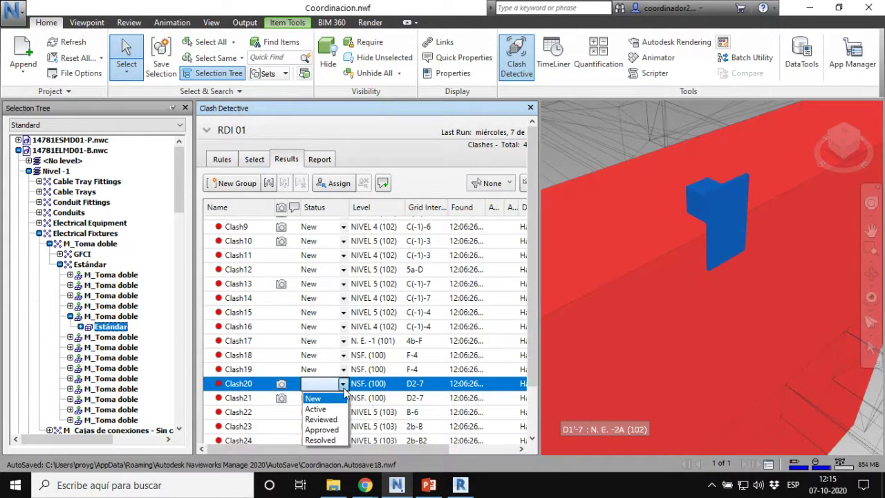
click(322, 419)
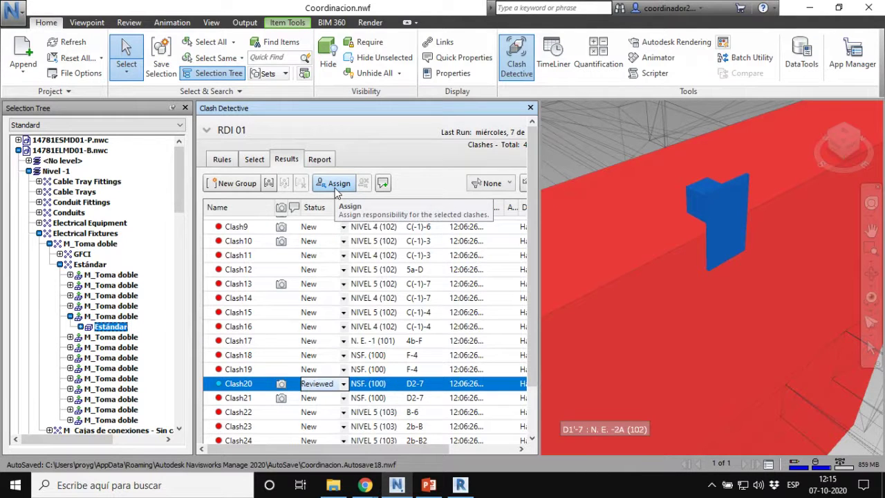
Step: Assign Clash20 to the electrical team member with the note 'Modelador de Electricidad'
click(338, 184)
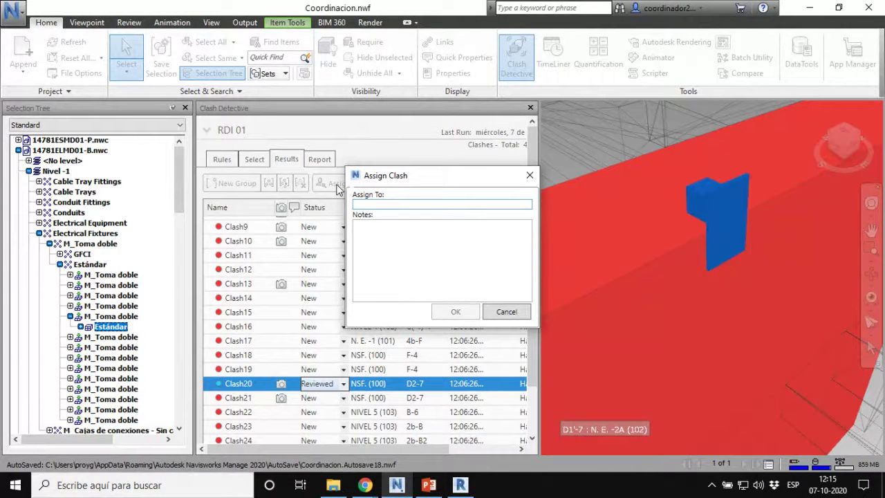
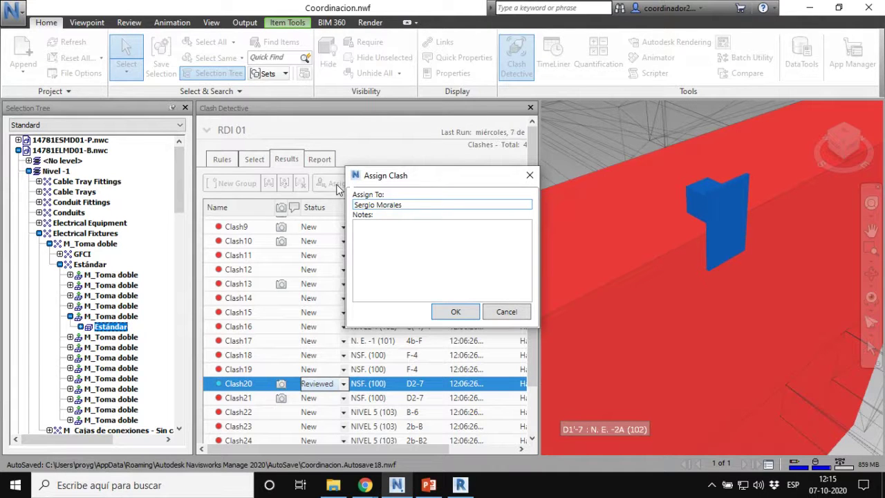
click(414, 240)
text(Modelador de Electricidad)
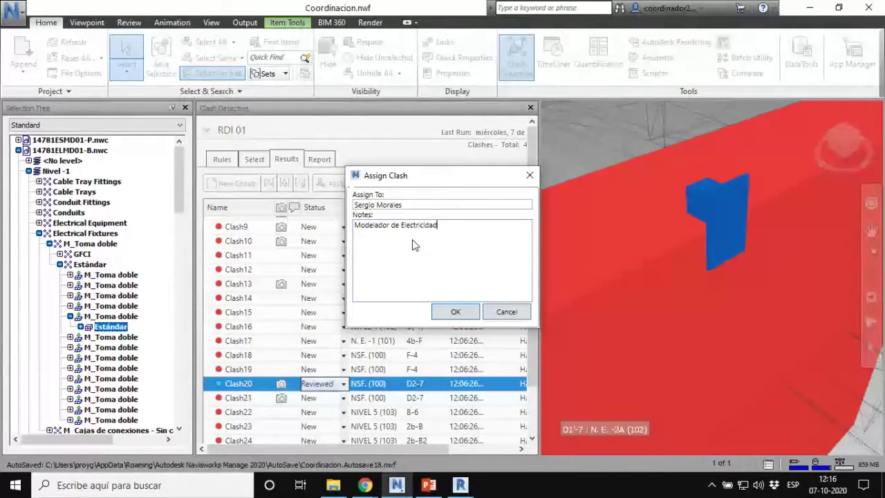
click(455, 312)
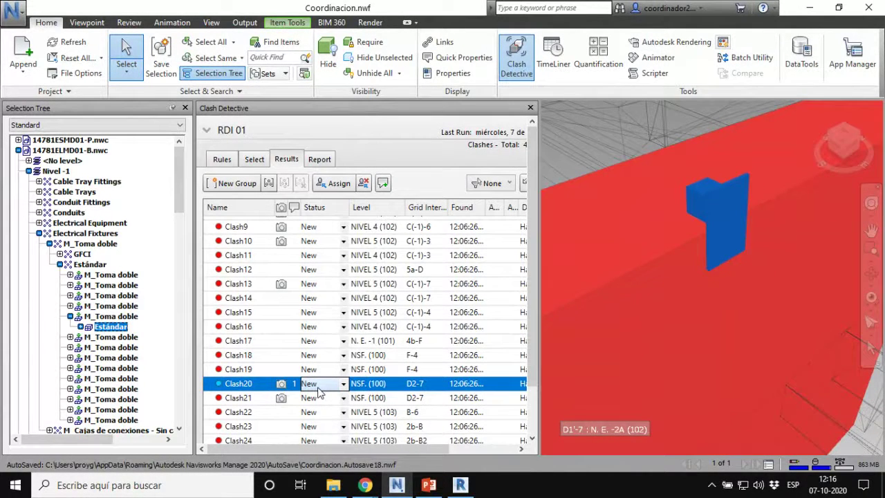
Step: Comment on Clash20 'Toma de enchufe, no genera perforacion en SW nativo Revit. No considerar 07/10', then show test totals
click(390, 185)
click(384, 183)
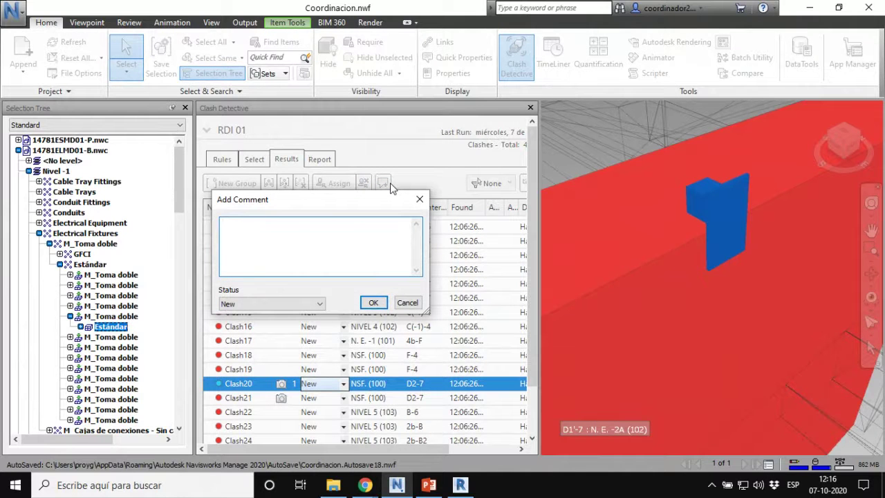
text(Toma de enchufe, no genera)
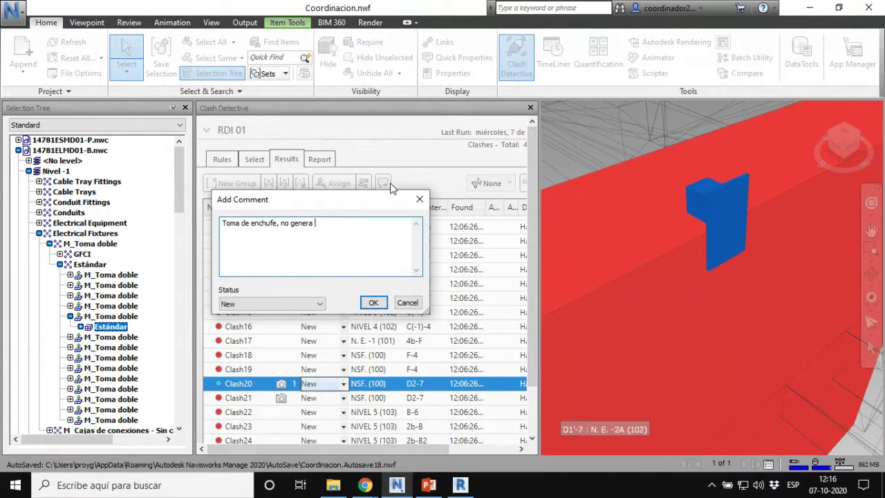
text( perfora)
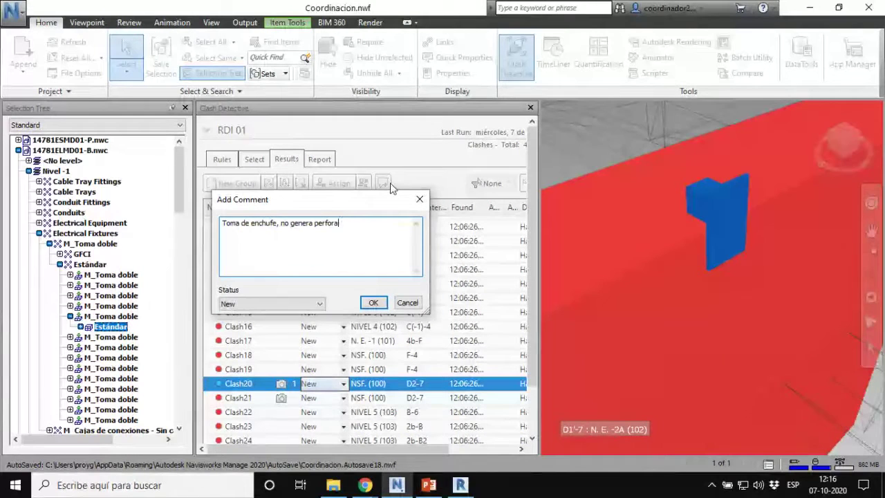
text(cion en SW )
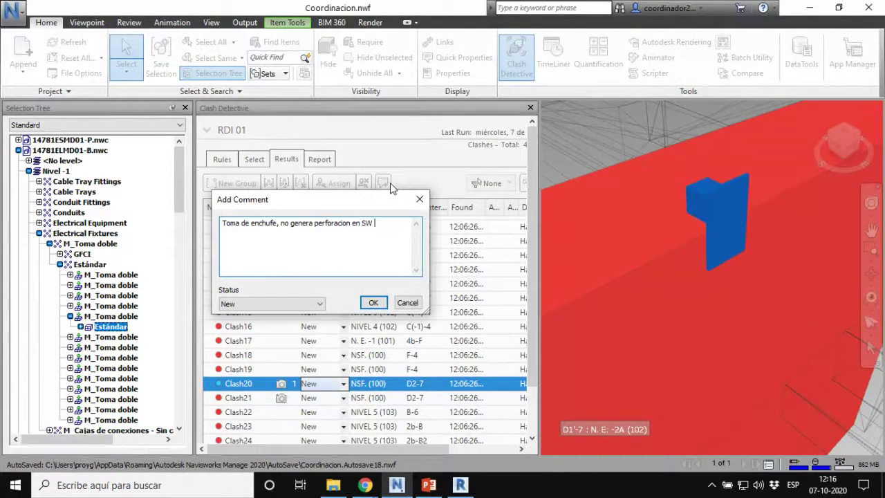
text(nativo Revit. No considera)
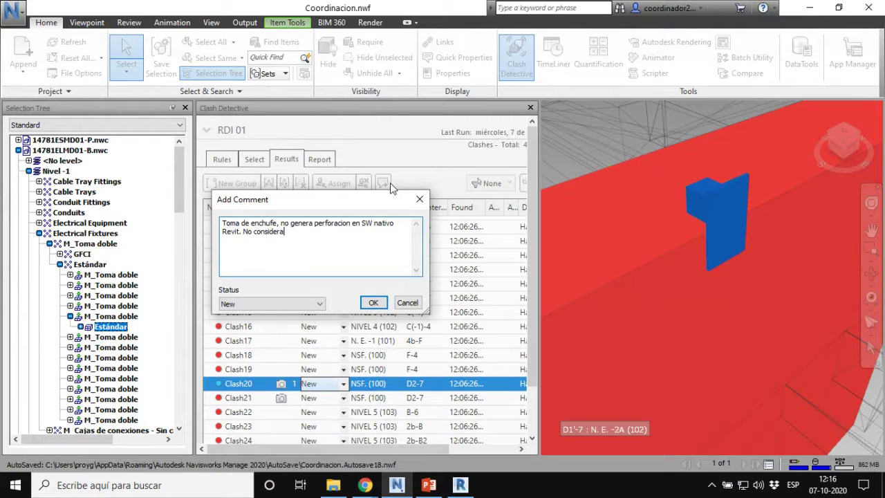
text(r 07)
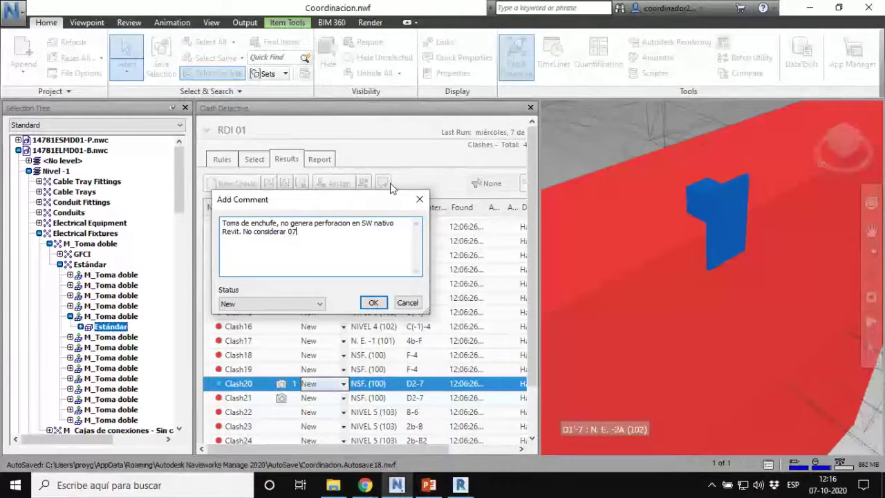
text(/)
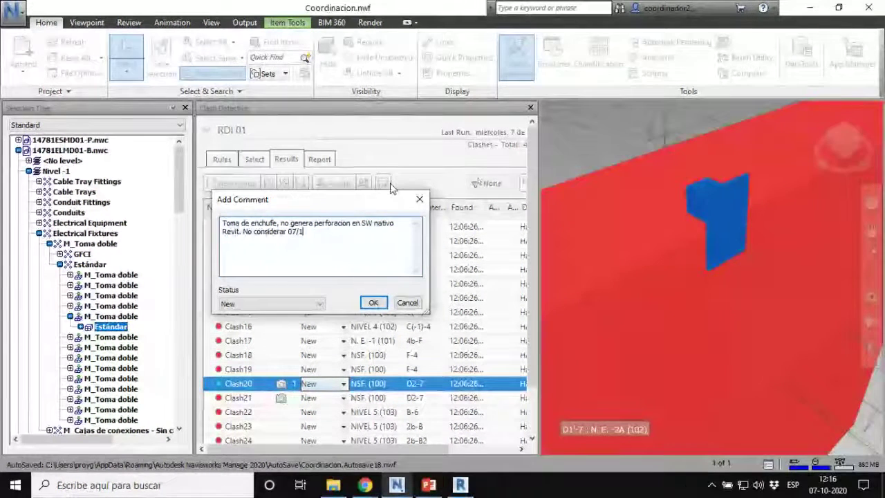
text(10/20)
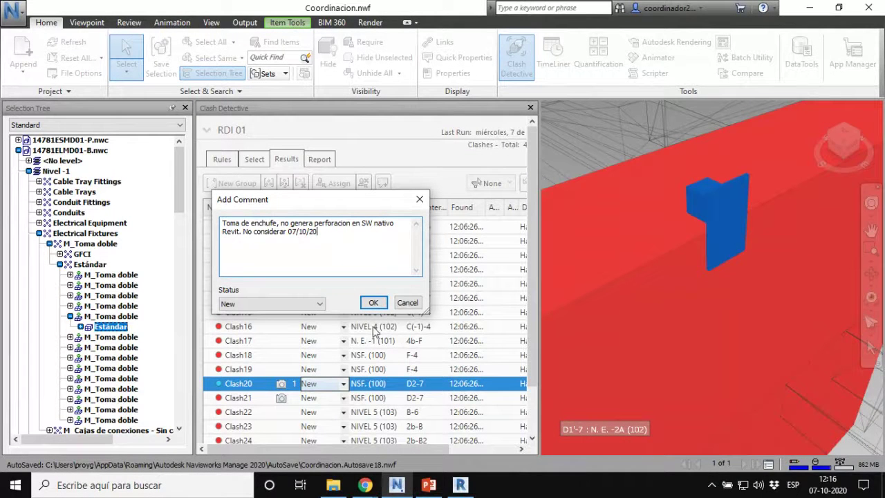
click(373, 304)
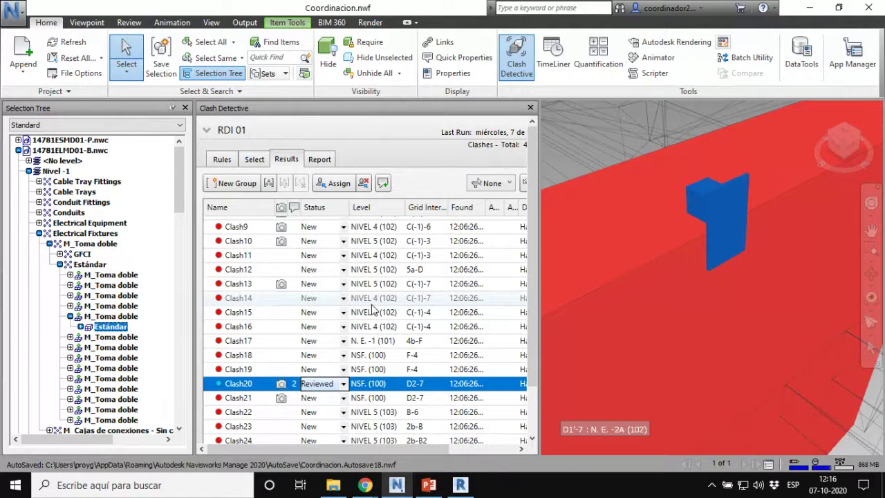
click(206, 130)
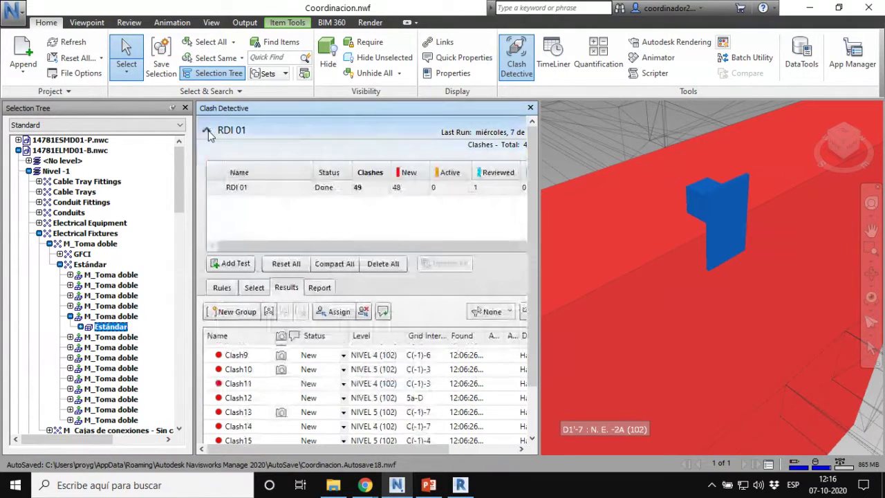
Step: Select Clash12 at grid 5a-D and zoom in on it in the model
key(ctrl)
key(ctrl)
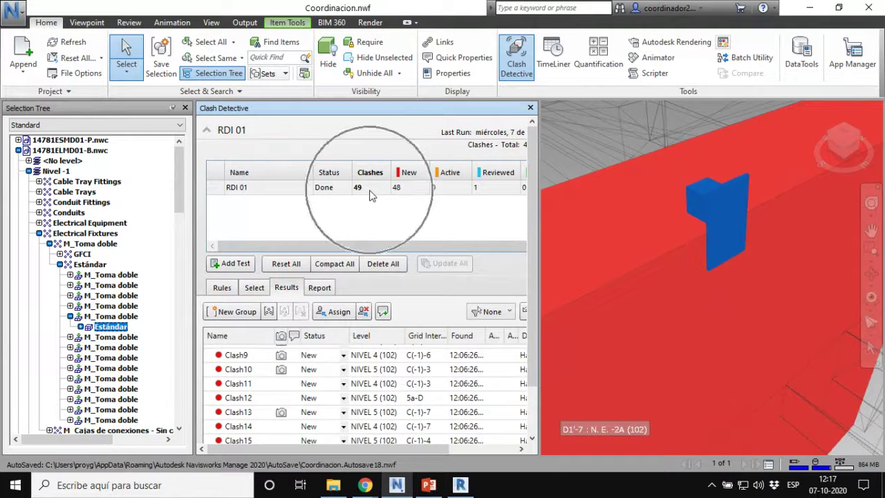
key(ctrl)
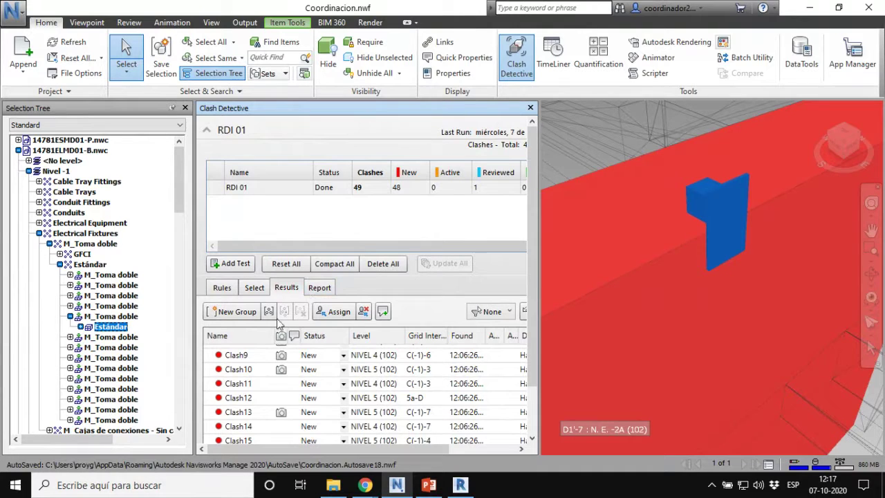
click(242, 398)
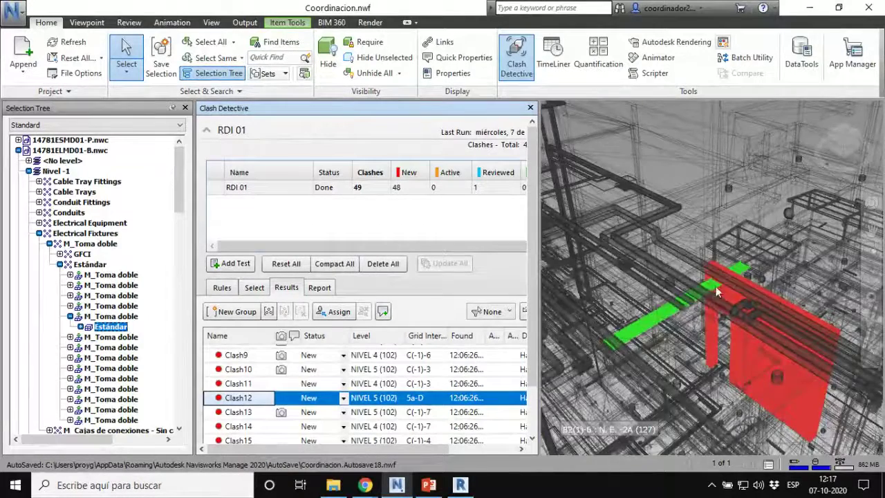
scroll(715, 292, up, 3)
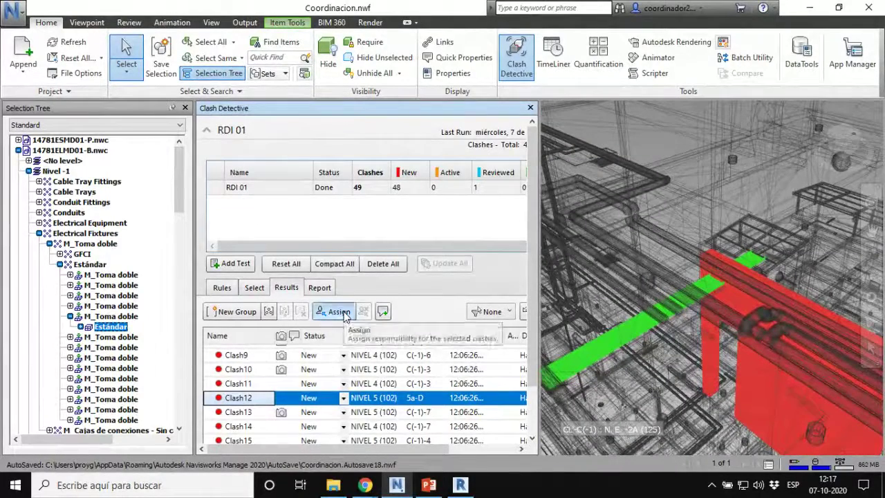
Step: Assign Clash12 to the structural team member with the note 'Modelador de Estructuras'
click(338, 312)
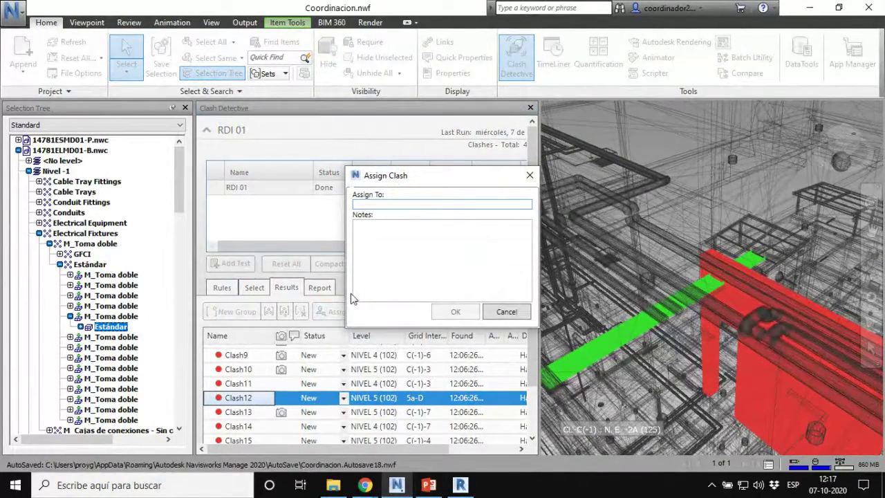
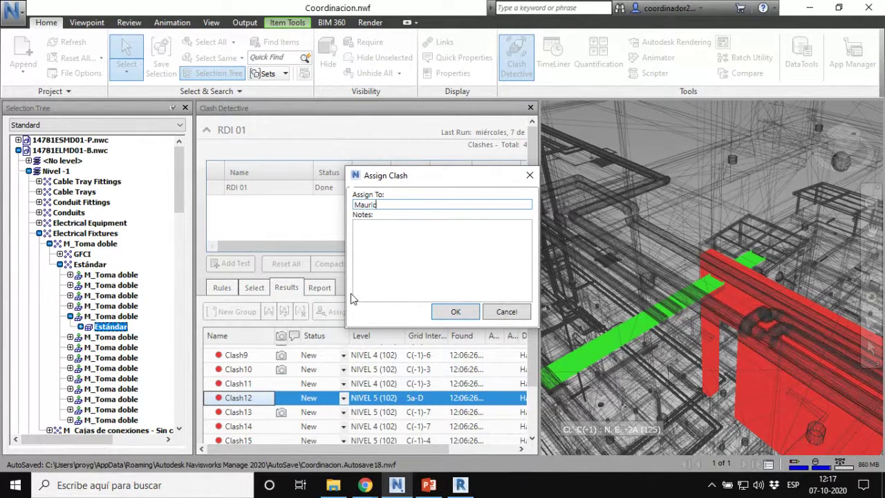
click(431, 271)
text(M)
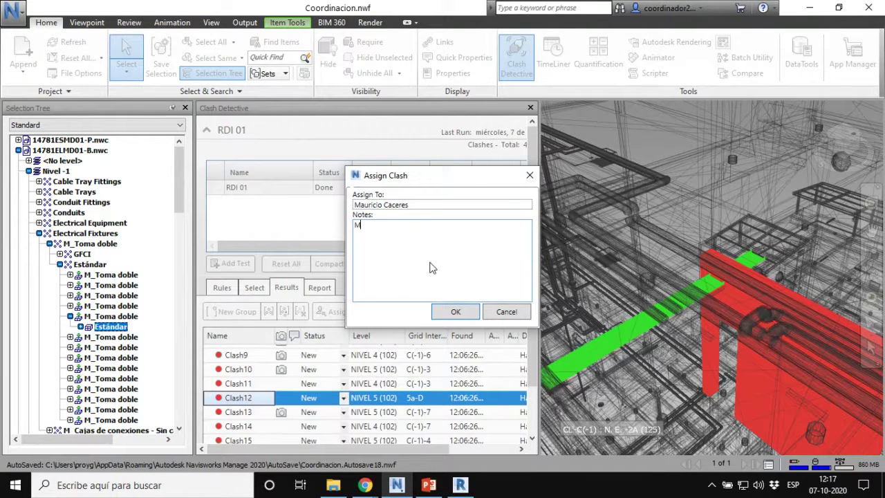
text(odelador de Estructura)
key(Return)
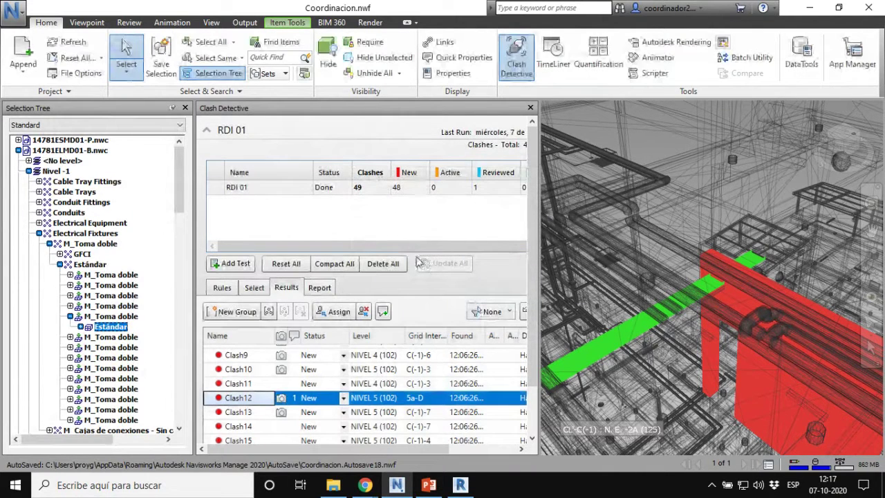
Step: Add the comment 'Se necesita pasada en muro para bandeja electrica, considerar en' to Clash12
click(383, 312)
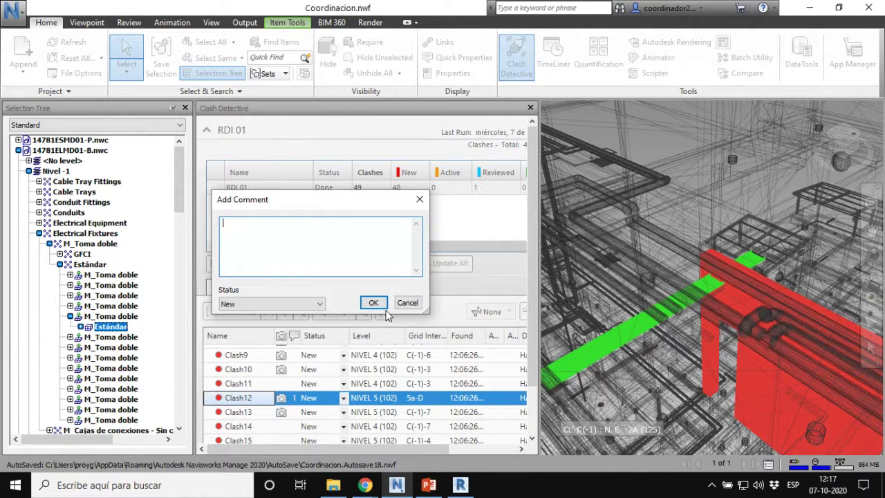
text(Se necesita pasada en muro )
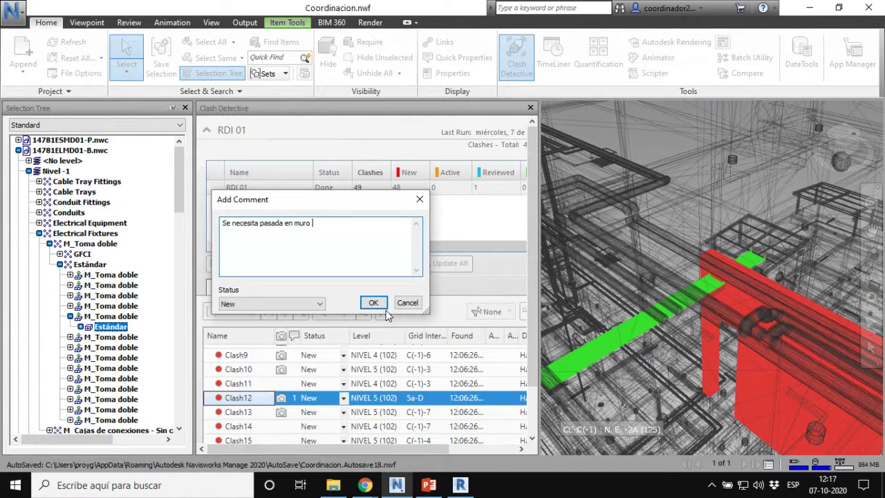
text(para bandeja electrica, consid)
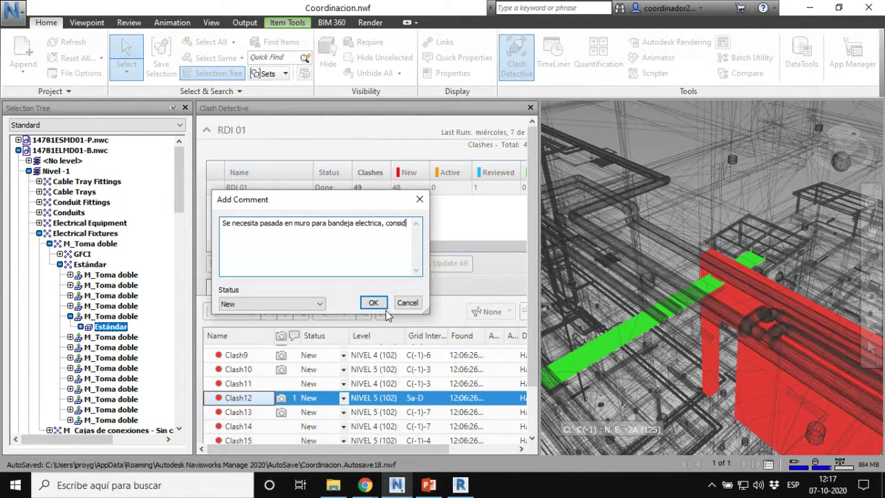
text(erar en Modelo.)
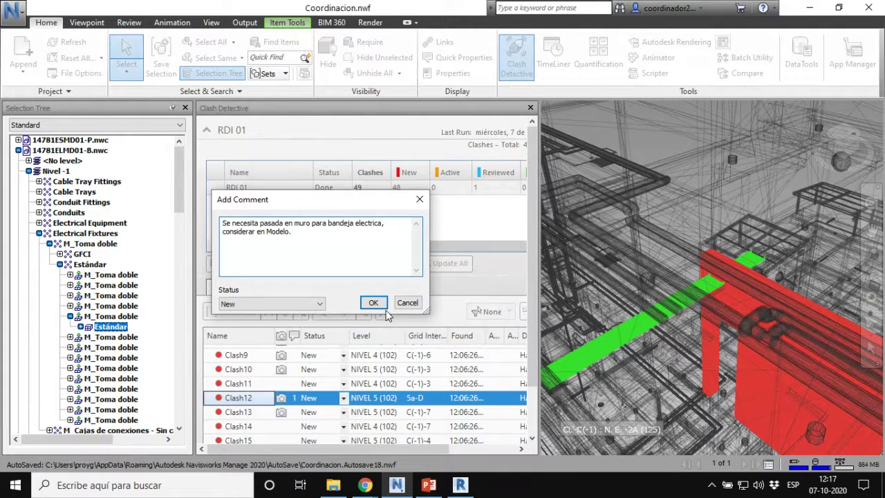
click(374, 304)
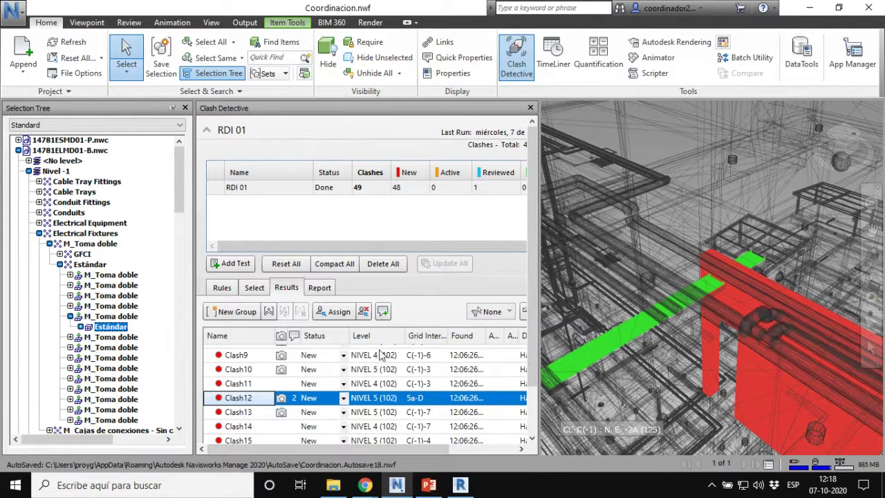
Step: Show Clash11 in the model, orbit around it, compare with Clash12, then return to Clash11
key(ctrl)
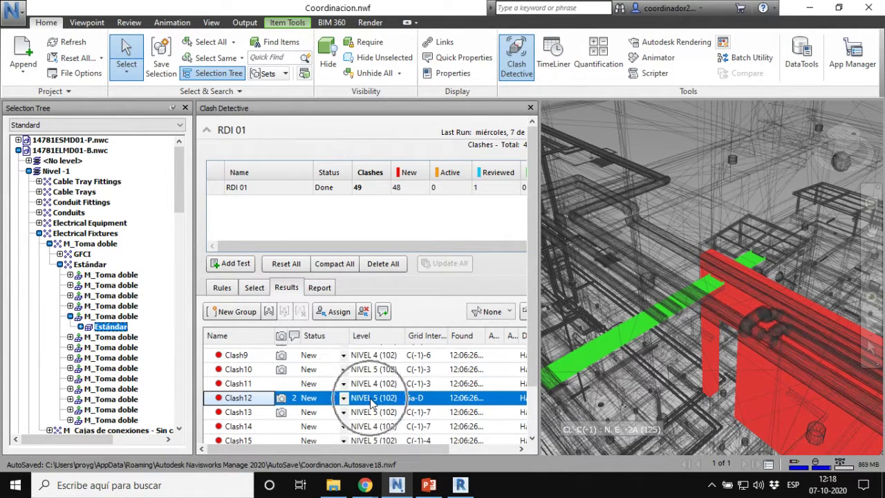
key(ctrl)
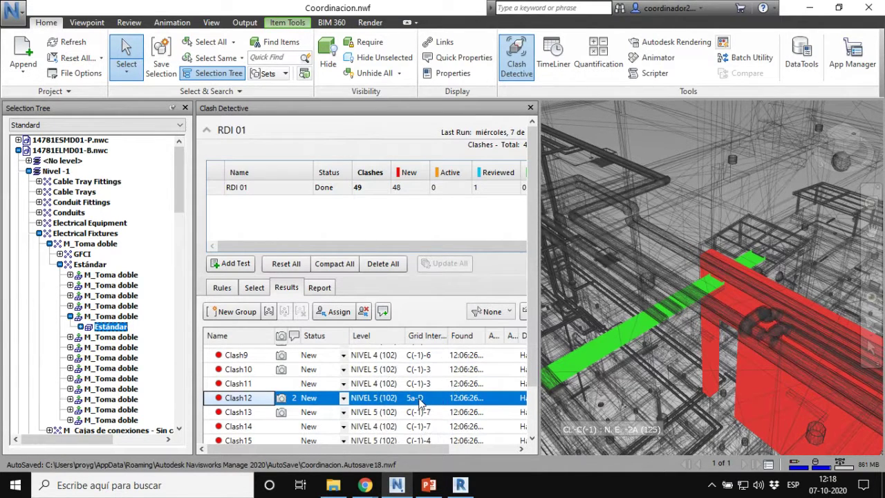
drag(414, 450, 511, 450)
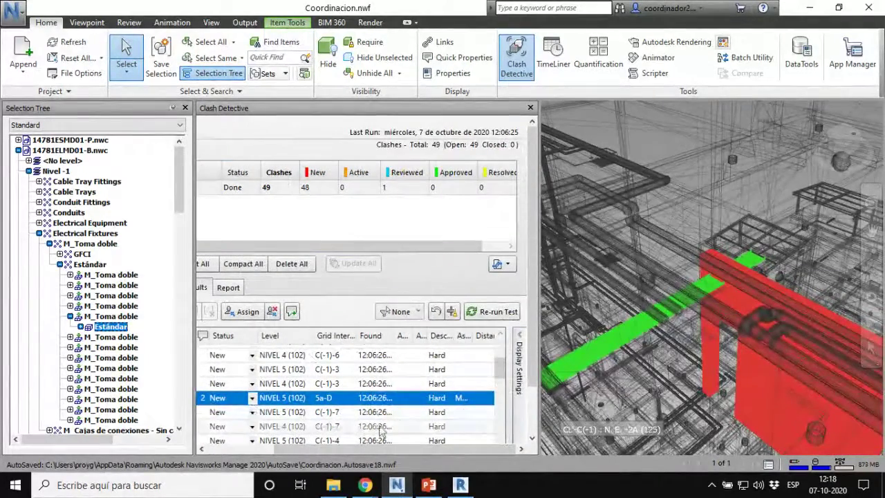
drag(417, 451, 282, 448)
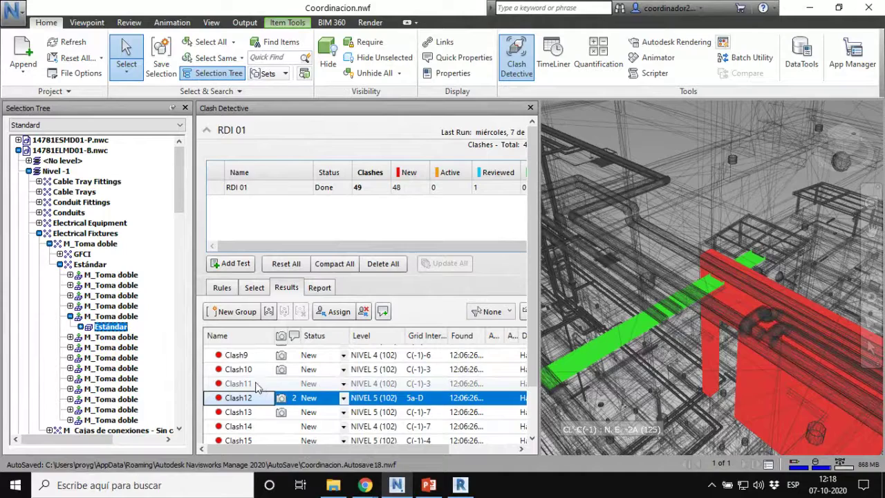
click(238, 385)
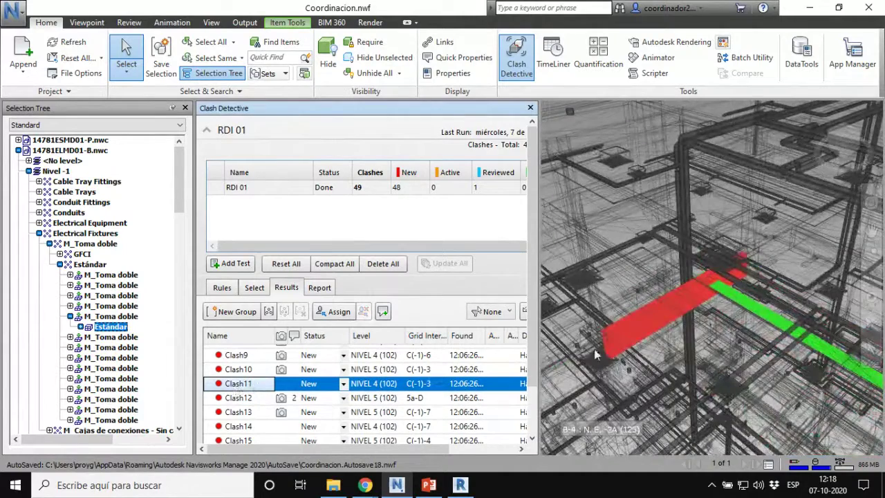
mouse_move(618, 324)
shift+middle_down()
mouse_move(571, 304)
mouse_move(641, 304)
mouse_move(562, 290)
mouse_move(637, 287)
shift+middle_up()
shift+middle_drag(707, 284, 704, 320)
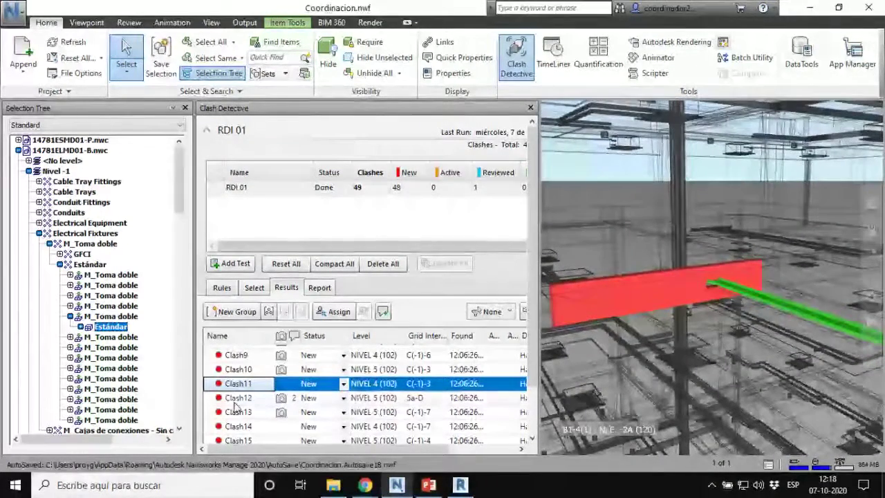
click(237, 399)
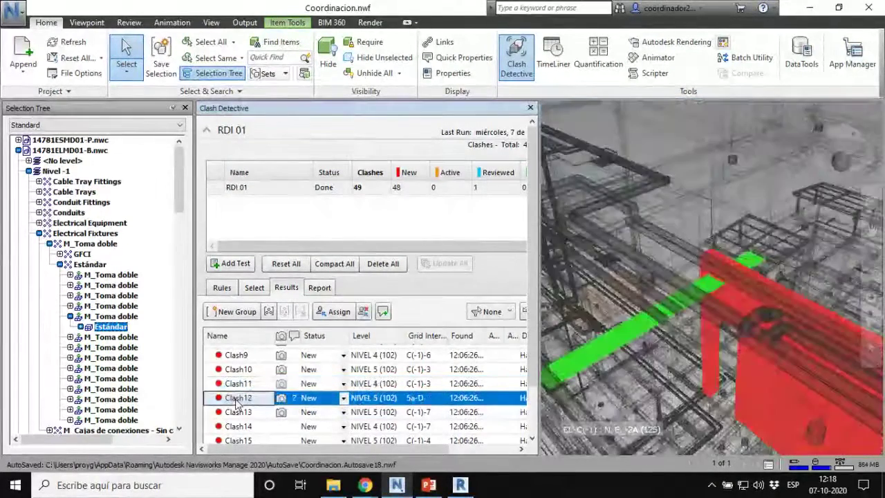
click(283, 385)
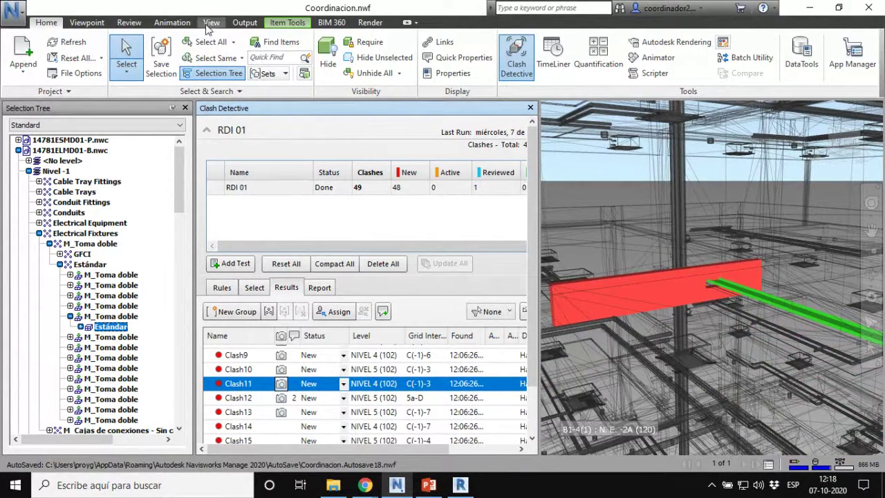
Step: Draw a redline ellipse around Clash11's green-element and red-tray contact point
click(88, 22)
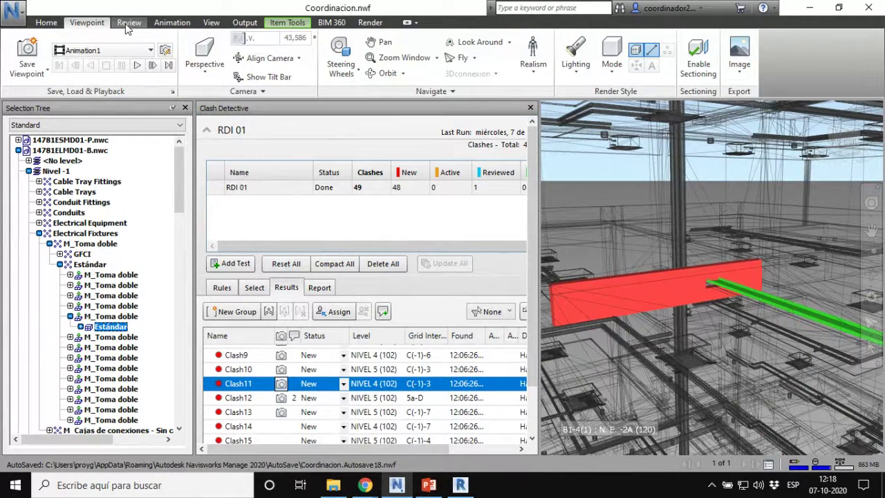
click(128, 23)
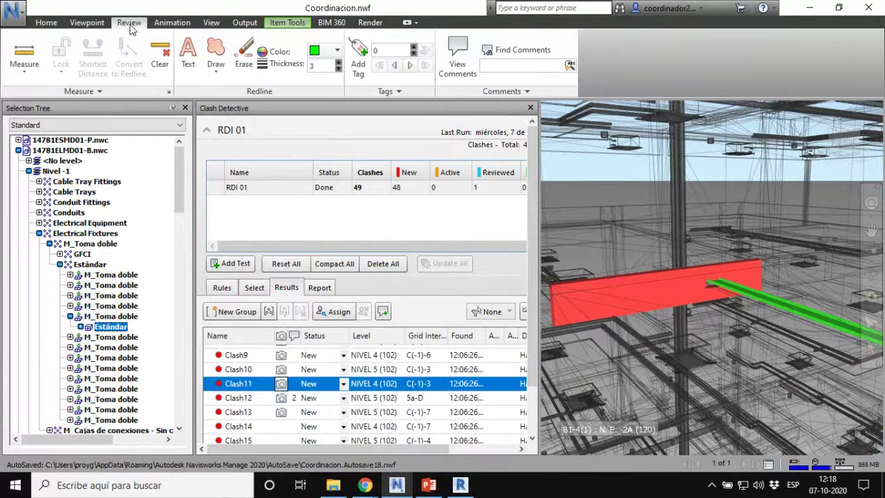
click(221, 67)
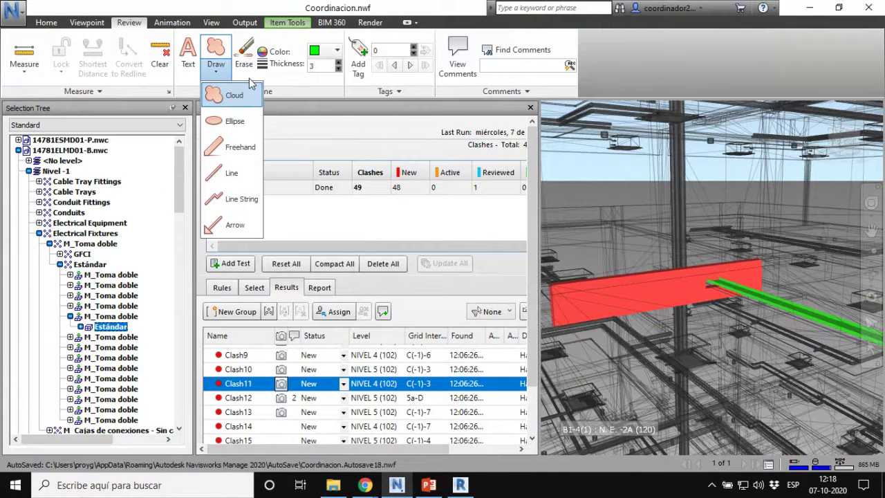
click(235, 122)
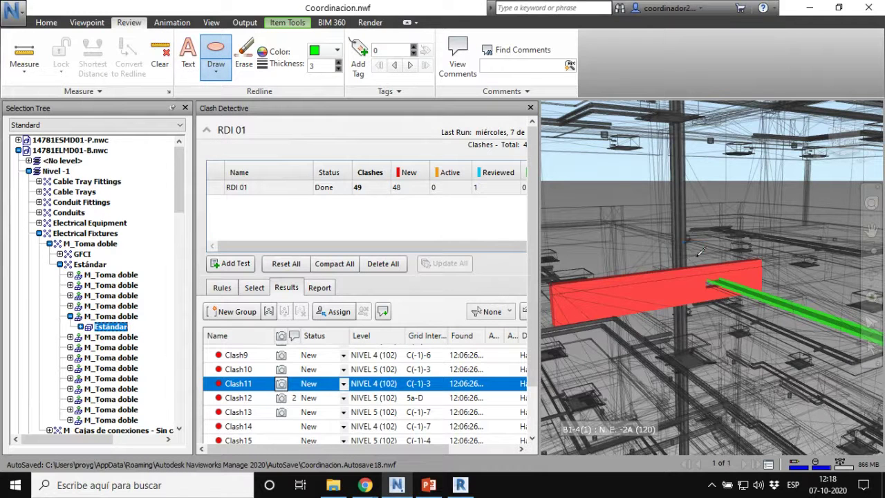
drag(684, 240, 775, 326)
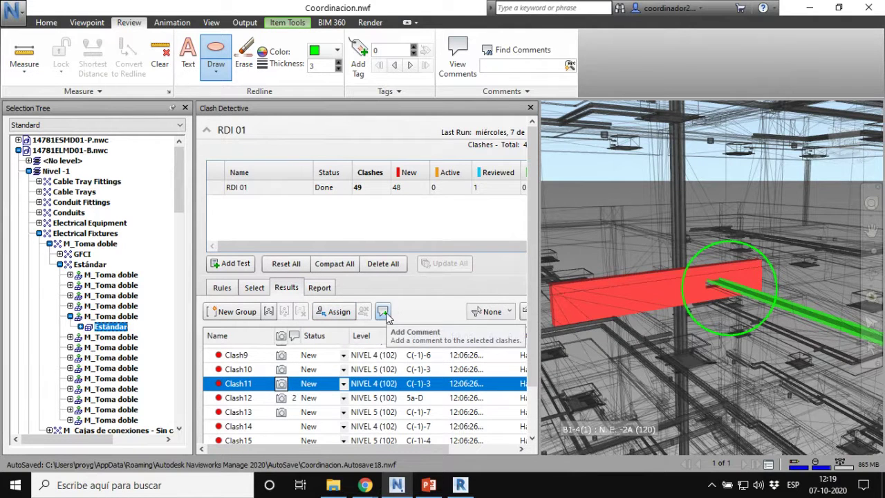
key(ctrl)
key(ctrl)
key(ctrl)
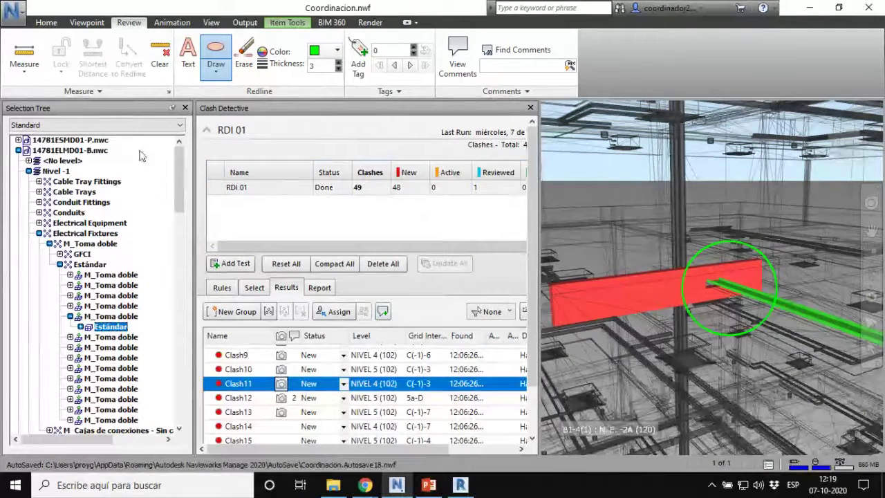
Step: Add a new clash test named RDI 02
click(235, 264)
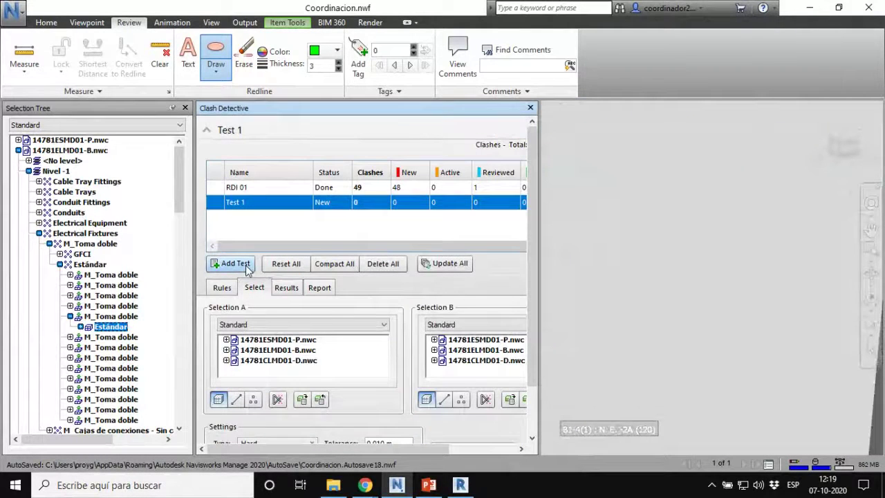
click(245, 203)
text(RDI)
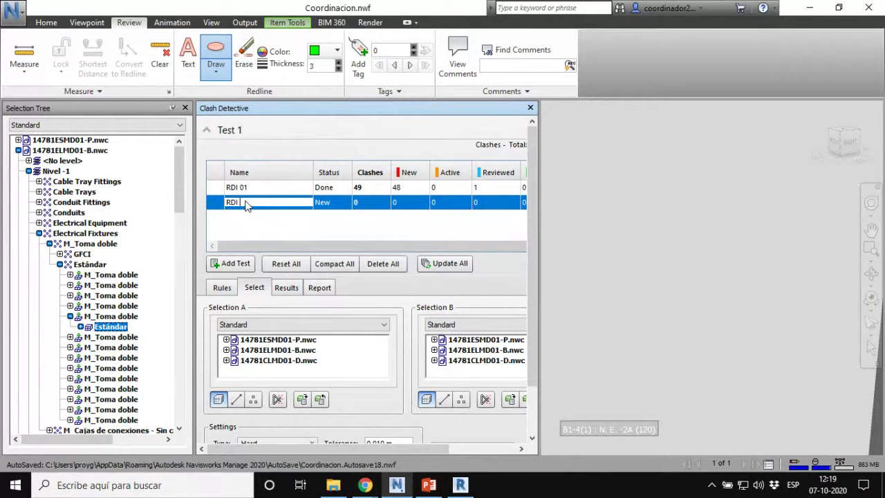
text( 02)
key(Return)
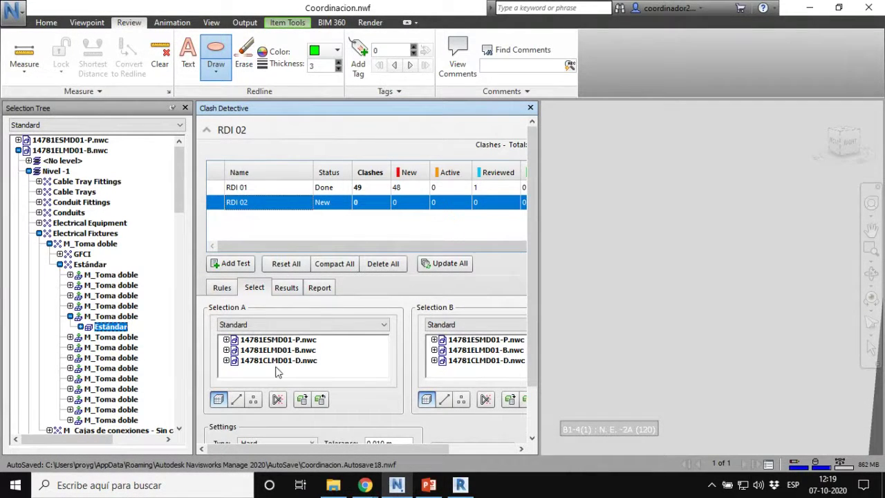
Step: Set 14781ESMD01-P.nwc as Selection A and 14781CLMD01-D.nwc as Selection B
click(206, 130)
click(277, 211)
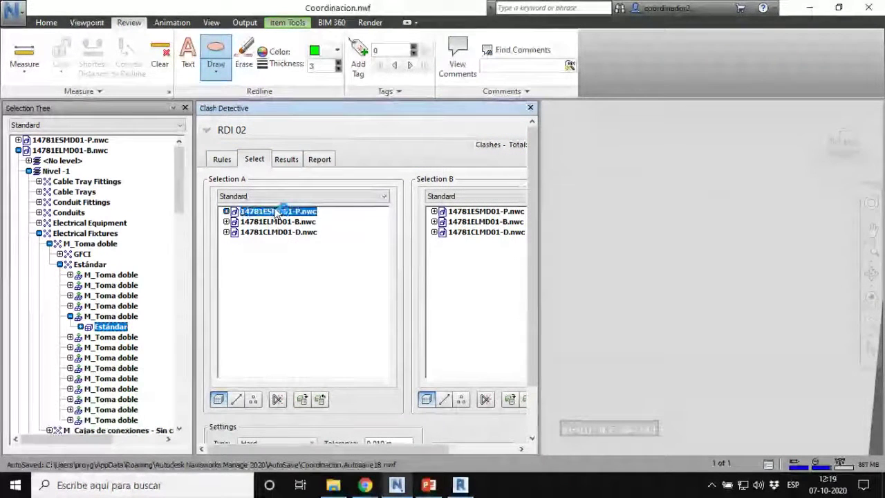
click(454, 234)
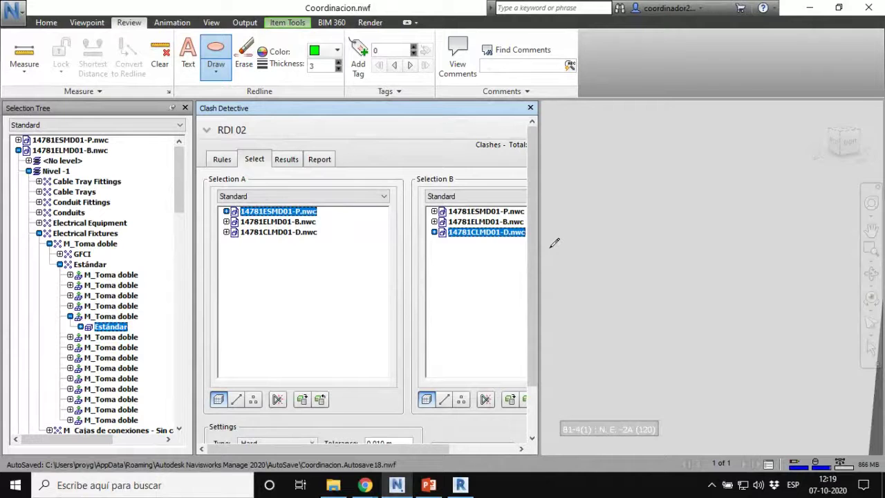
drag(534, 246, 534, 328)
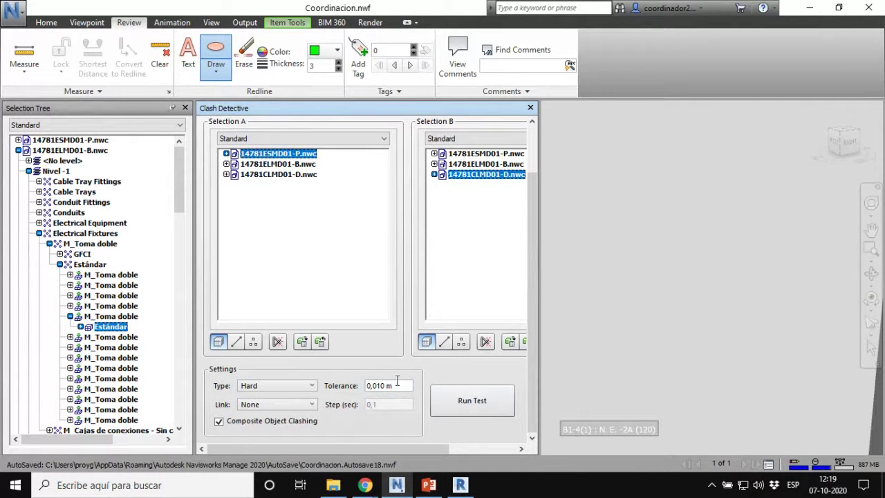
Step: Run the RDI 02 test and check its total of 668 new clashes
click(463, 402)
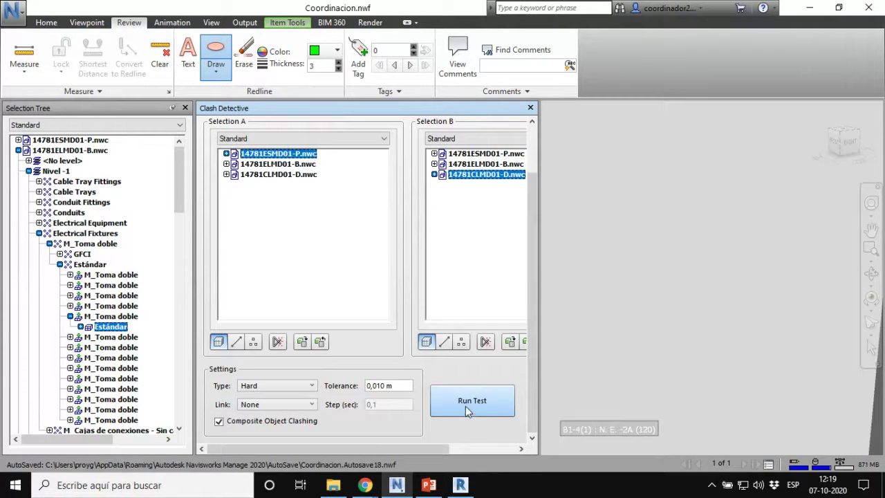
click(465, 406)
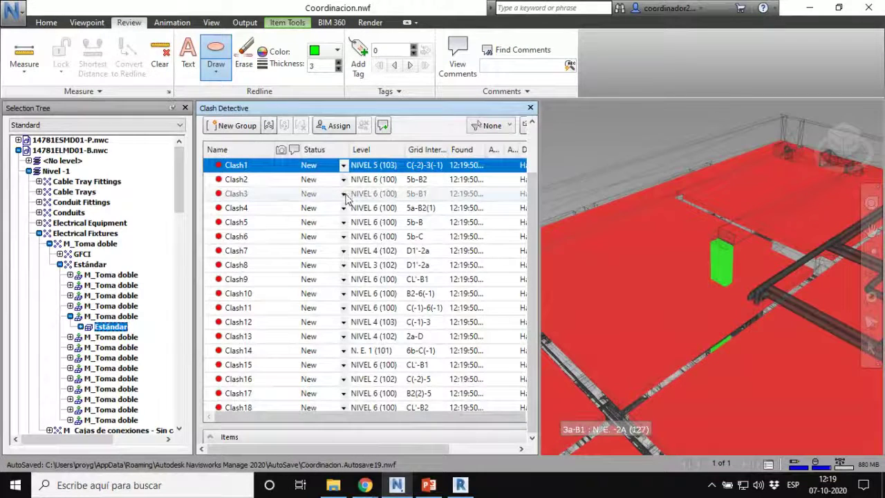
drag(529, 208, 538, 154)
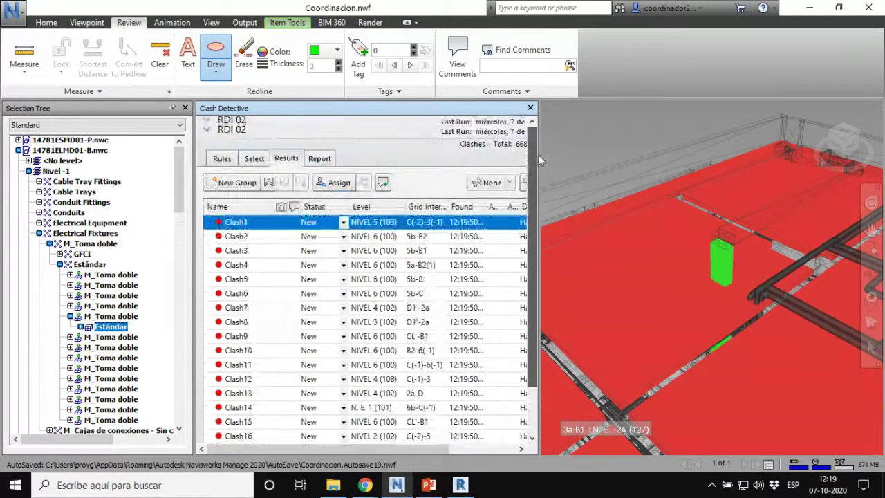
click(208, 131)
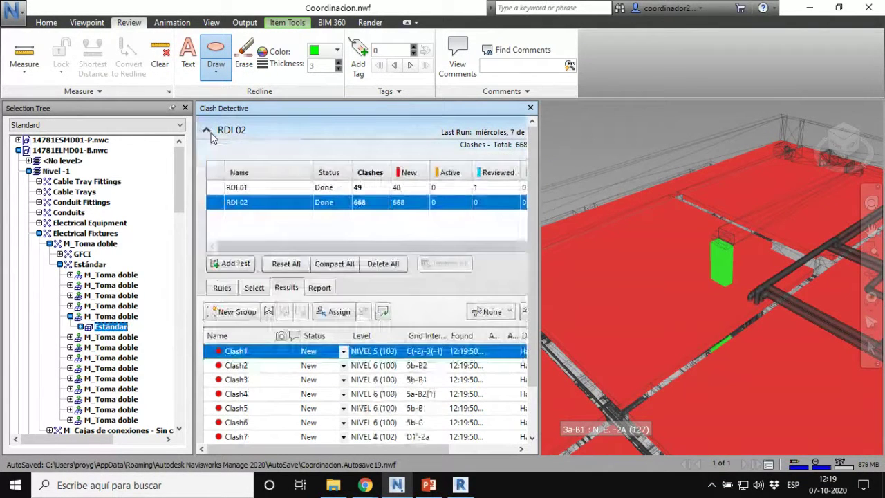
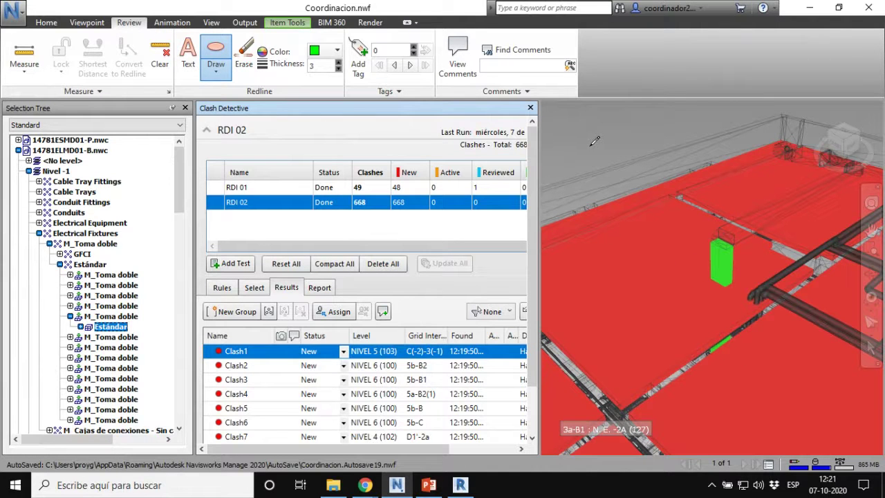
Step: Exit Redline Draw, select and orbit the clashing duct, then widen the Clash Detective panel
key(Escape)
click(720, 260)
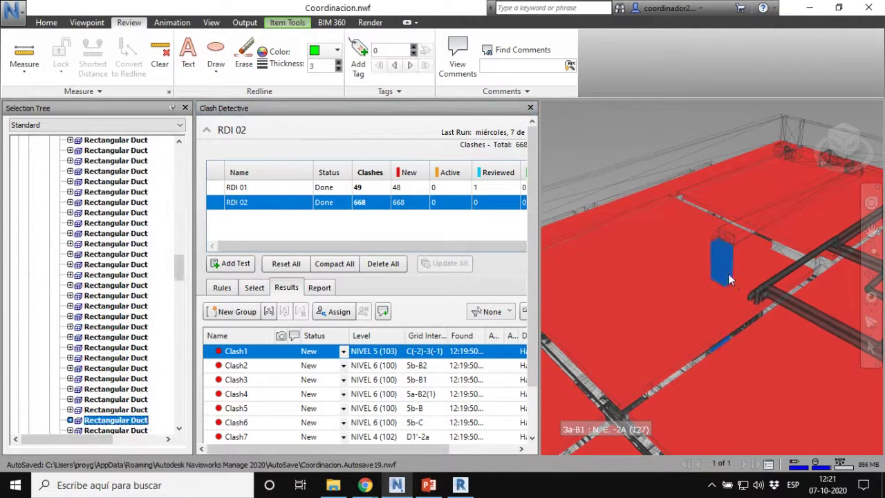
mouse_move(728, 274)
shift+middle_down()
mouse_move(722, 213)
mouse_move(816, 207)
mouse_move(857, 239)
mouse_move(839, 190)
mouse_move(587, 245)
mouse_move(827, 265)
mouse_move(719, 241)
mouse_move(722, 270)
shift+middle_up()
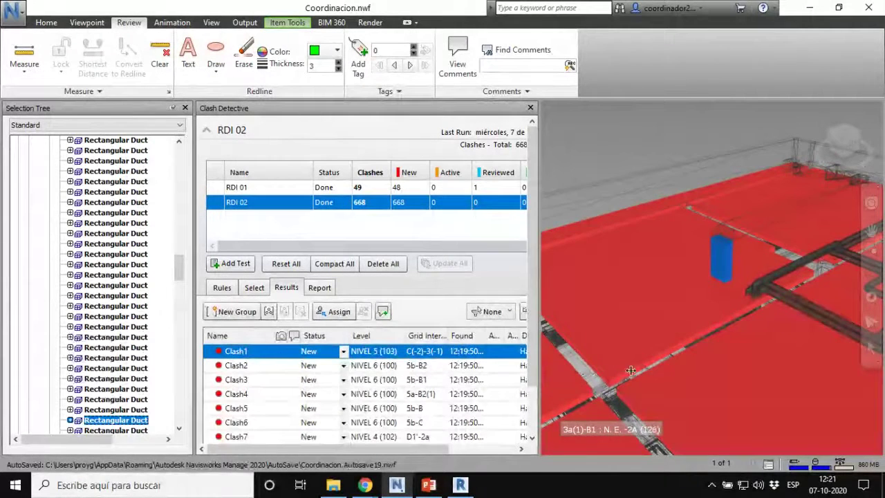
drag(538, 370, 634, 370)
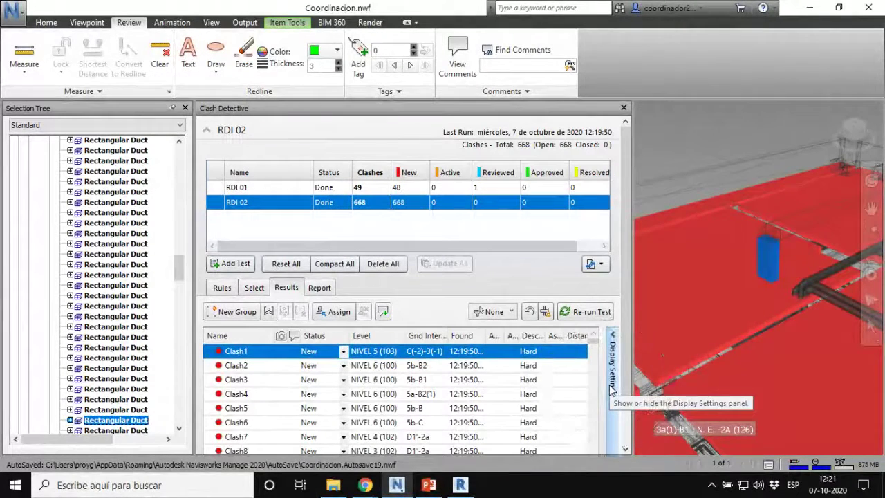
Step: Set the clash display isolation to Hide Other, then narrow the Clash Detective panel
click(612, 388)
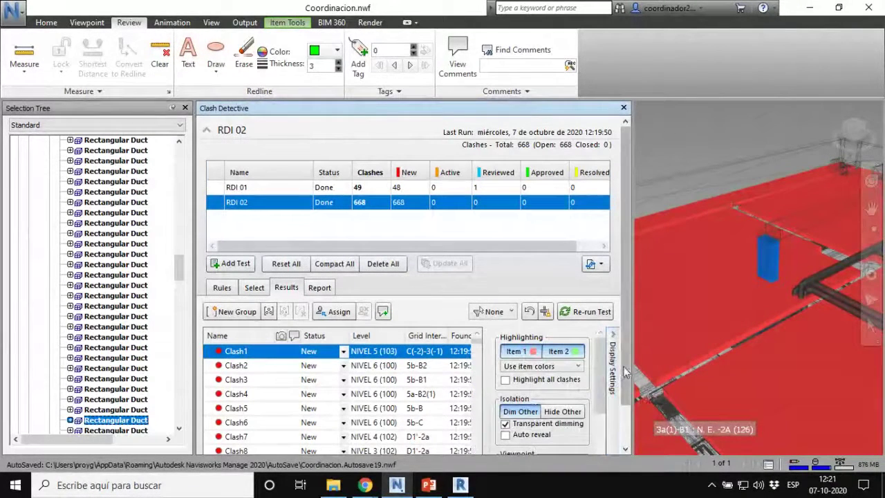
drag(626, 372, 636, 390)
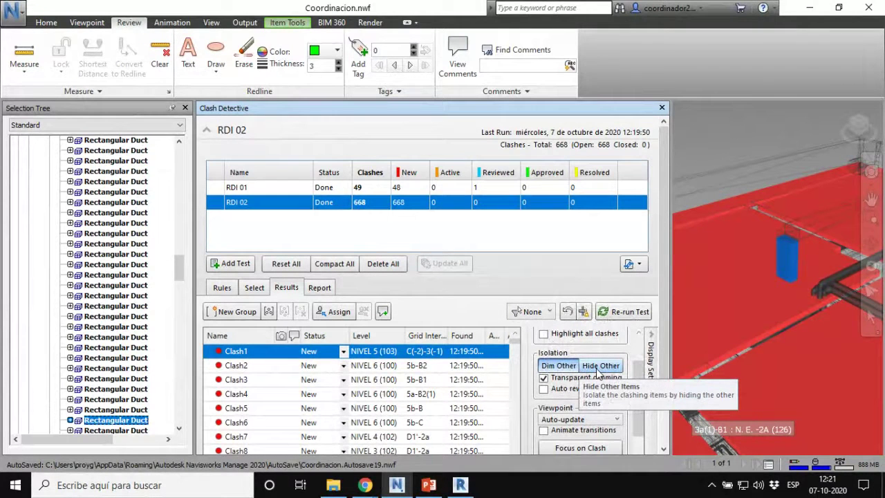
click(597, 371)
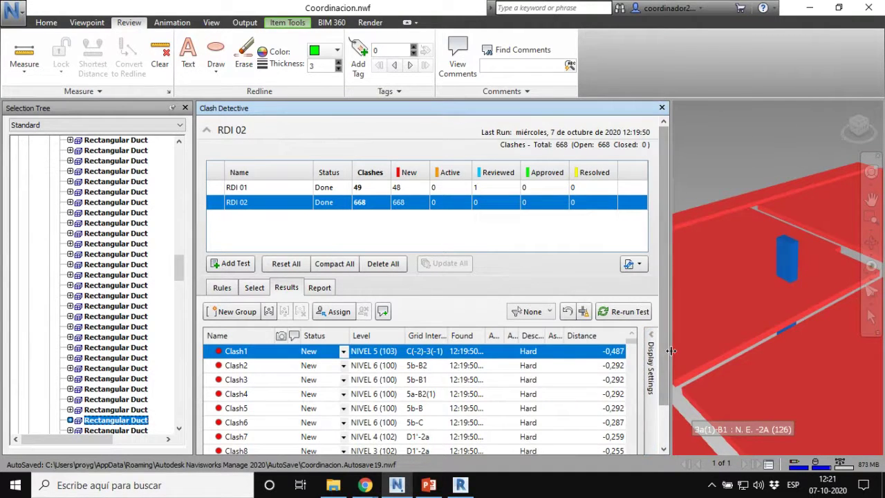
drag(578, 350, 580, 356)
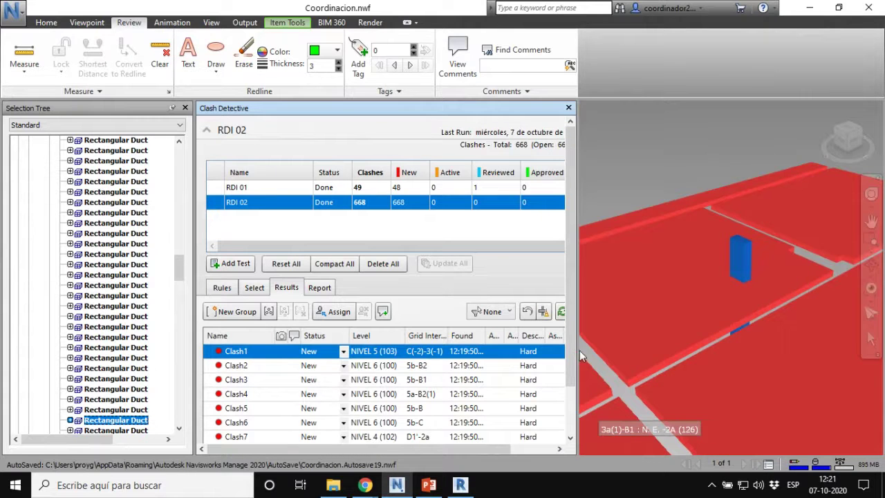
Step: Identify a floor slab from below in the Selection Tree, then display Clash2 (NIVEL 6, grid 5b-B2)
shift+middle_drag(672, 353, 761, 346)
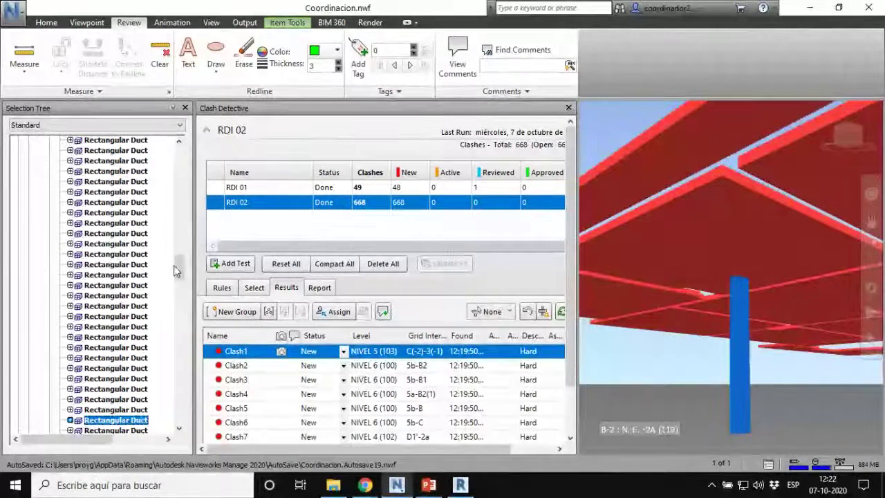
drag(177, 273, 187, 256)
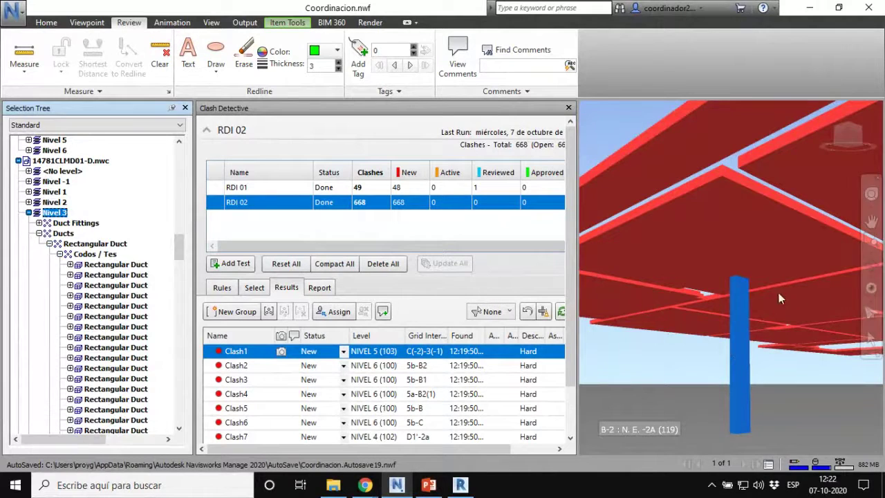
click(767, 212)
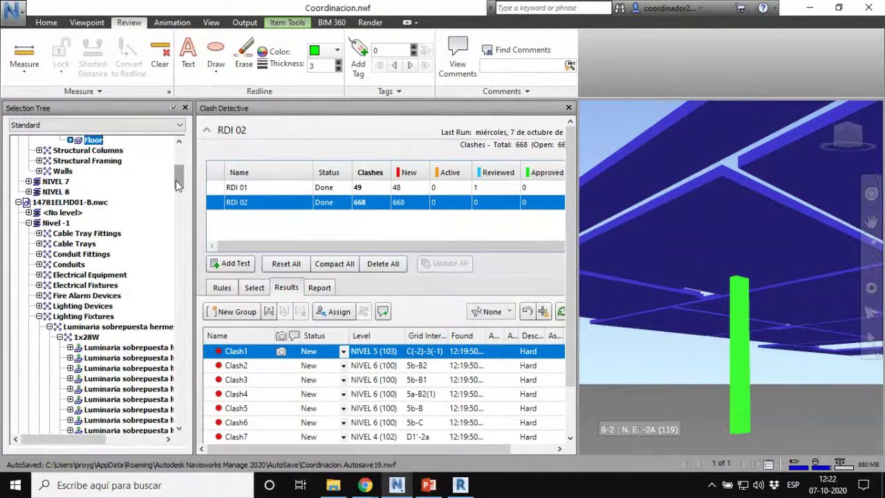
drag(179, 181, 179, 170)
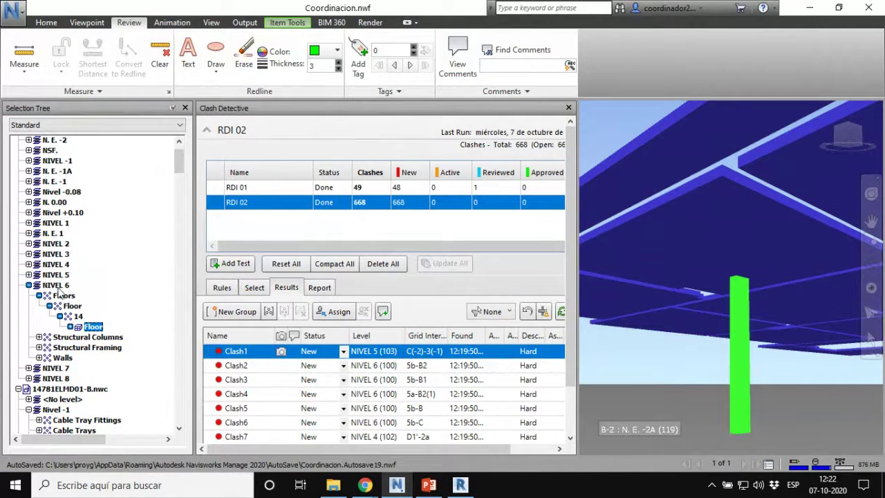
shift+middle_drag(704, 360, 692, 378)
click(235, 365)
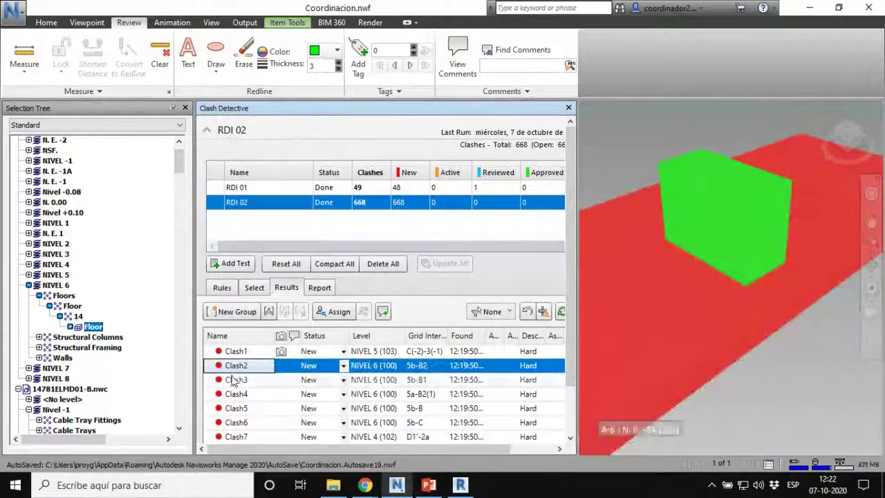
Step: Identify Clash2's condensing unit MGCL.F65 W/RN1C and its floor, then display Clash3 (grid 5b-B1)
shift+middle_drag(733, 360, 743, 280)
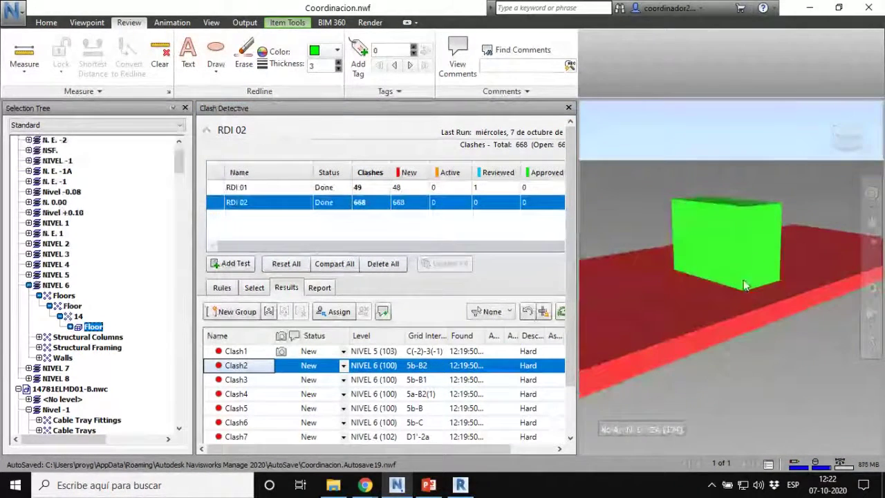
click(753, 257)
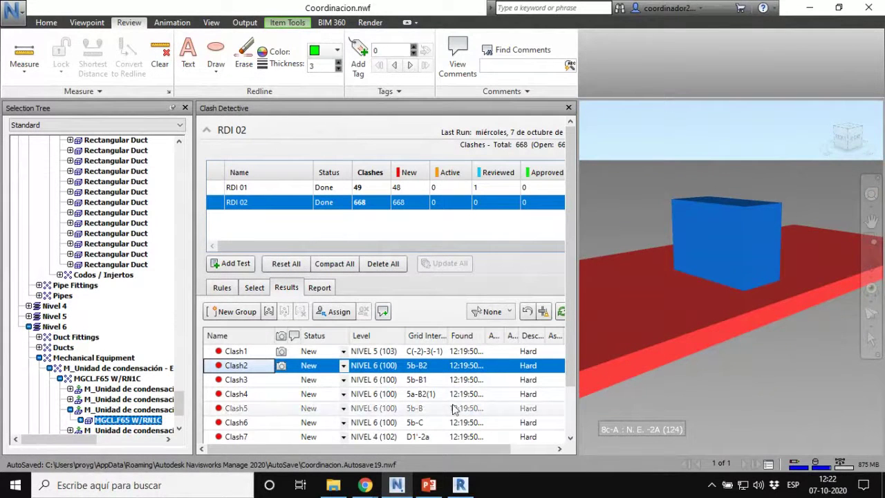
shift+middle_drag(747, 399, 756, 378)
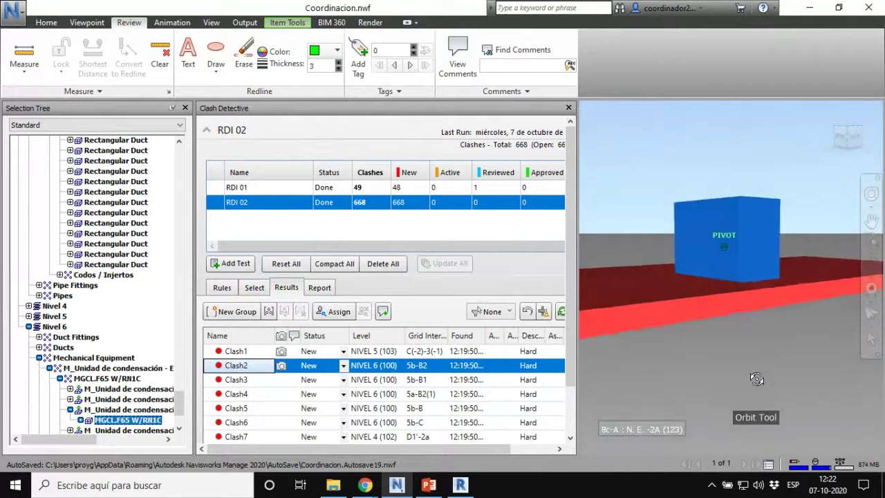
click(720, 298)
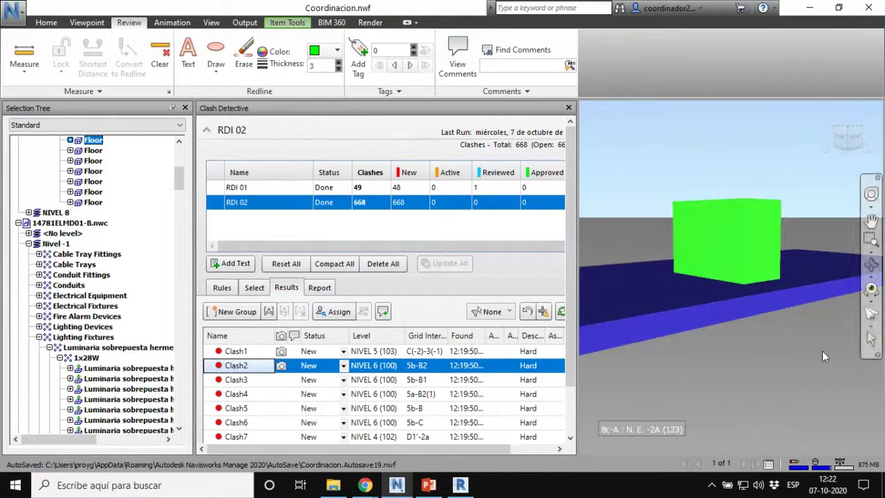
click(760, 237)
shift+middle_drag(760, 237, 746, 320)
scroll(739, 259, up, 2)
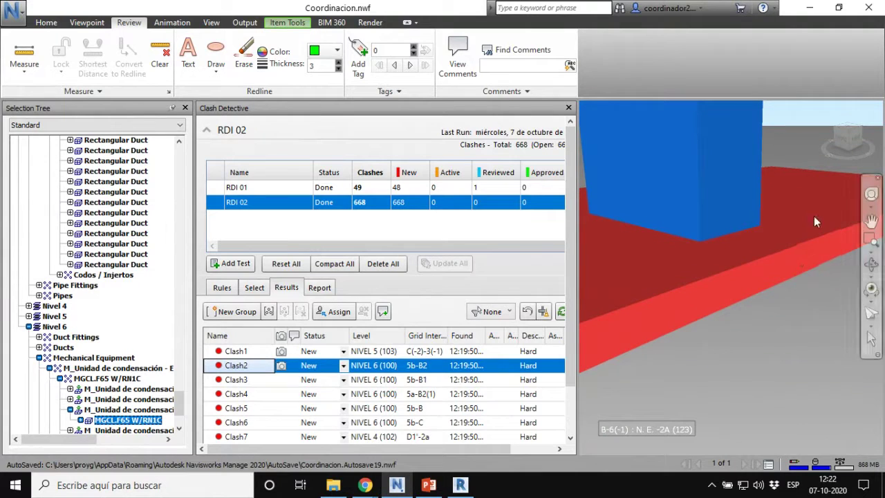
click(245, 381)
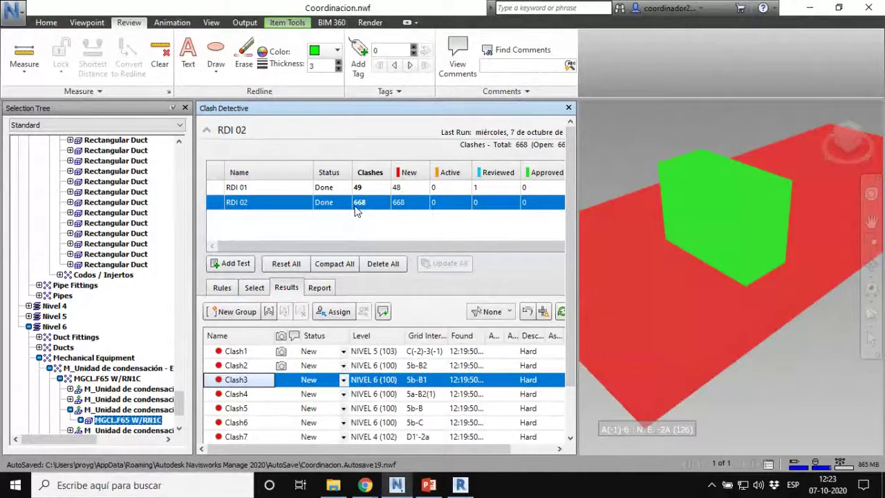
Step: Step through the RDI 02 clashes one by one, from Clash59 down to Clash78
click(250, 399)
key(Down)
key(Down)
key(Down)
key(Down)
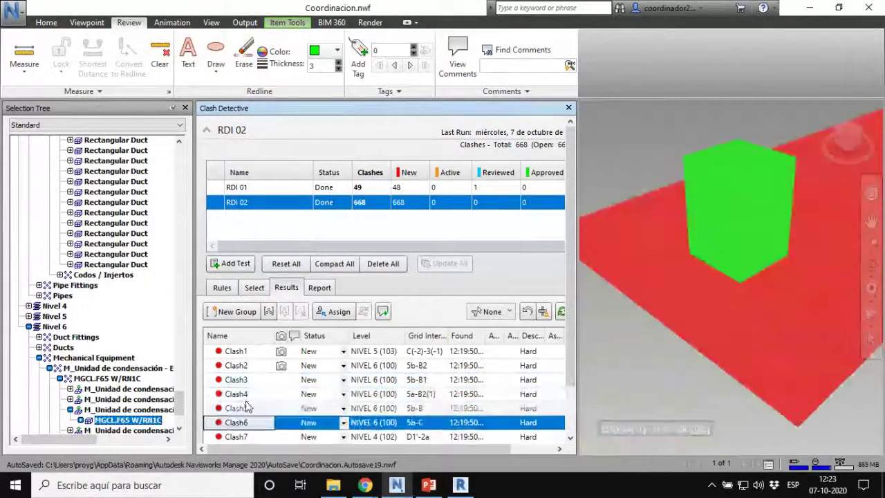
key(Down)
key(Down)
key(Down)
key(Down)
key(Down)
key(Down)
key(Down)
key(Down)
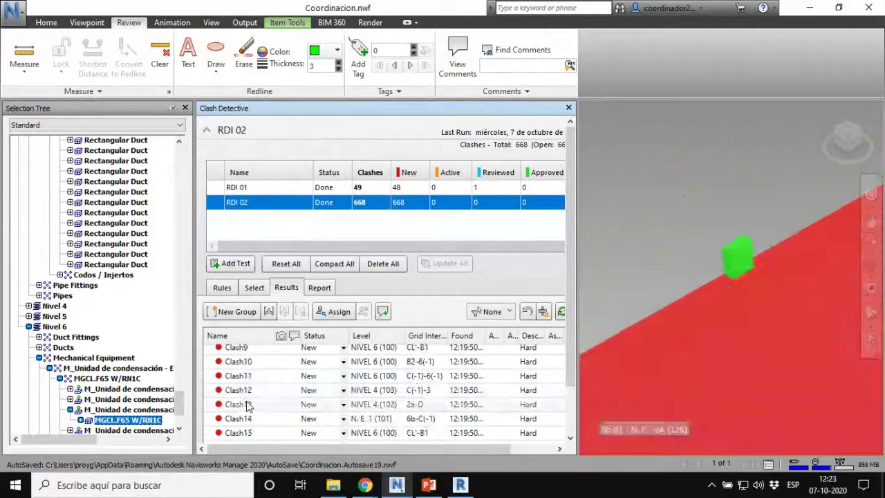
key(Down)
key(Down)
key(Down)
key(Down)
key(Down)
key(Down)
key(Down)
key(Down)
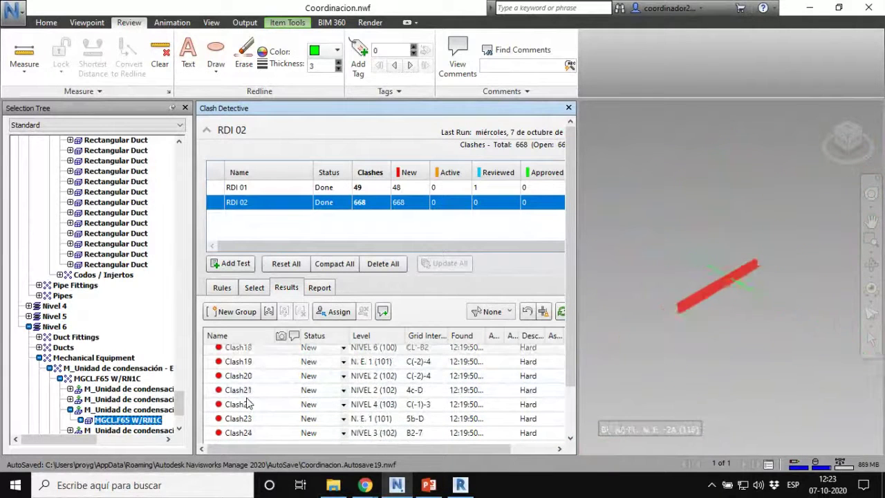
key(Down)
key(Down)
key(Down)
key(Down)
key(Down)
key(Down)
key(Down)
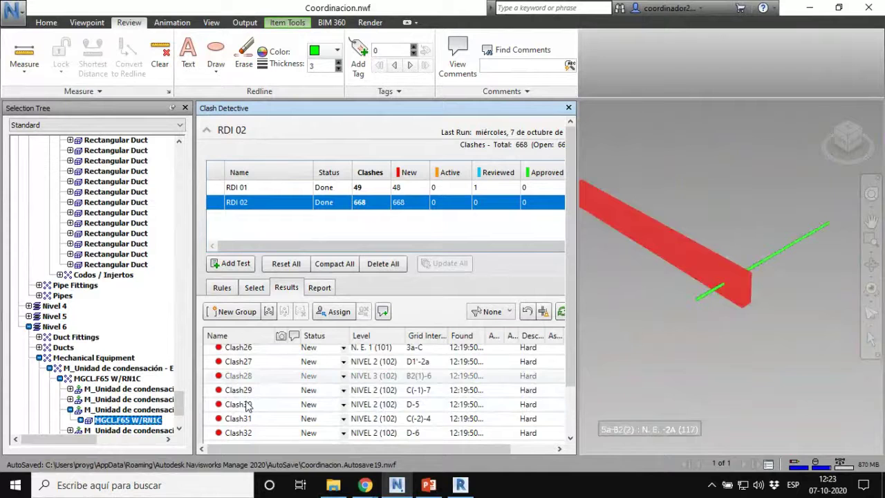
key(Down)
key(Down)
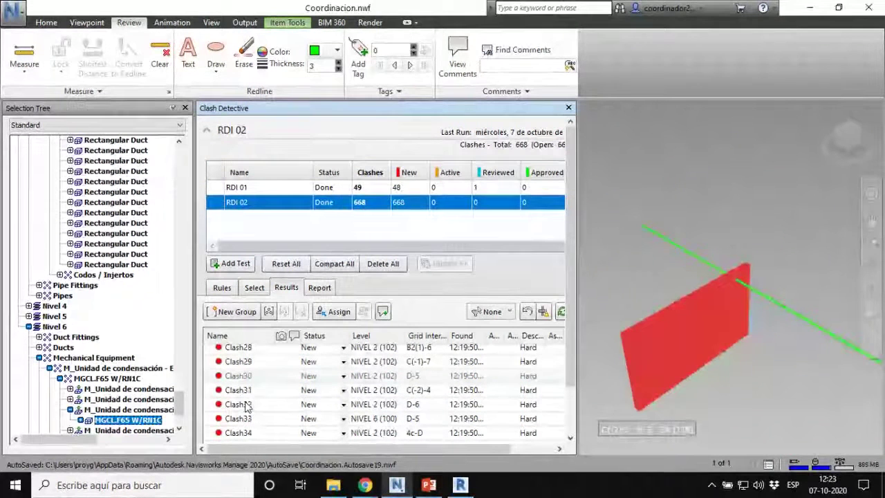
key(Down)
key(Down)
key(Down)
key(Down)
key(Down)
key(Down)
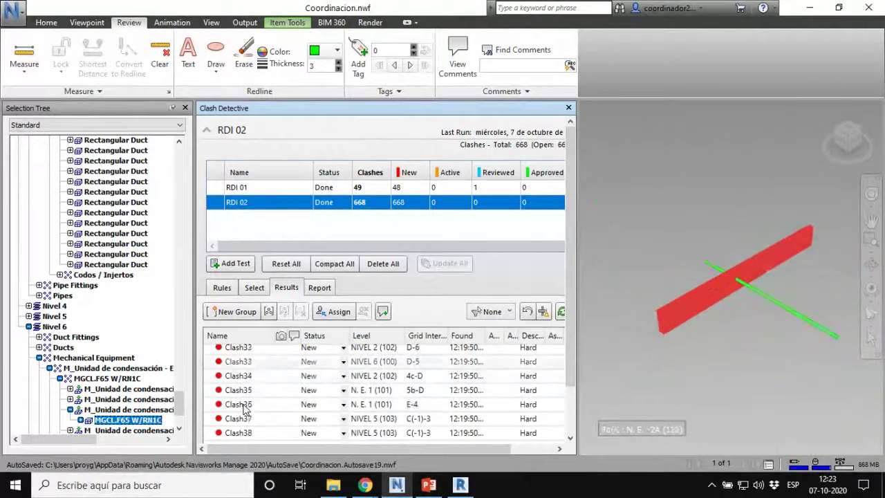
key(Down)
key(Down)
key(Down)
key(Down)
key(Down)
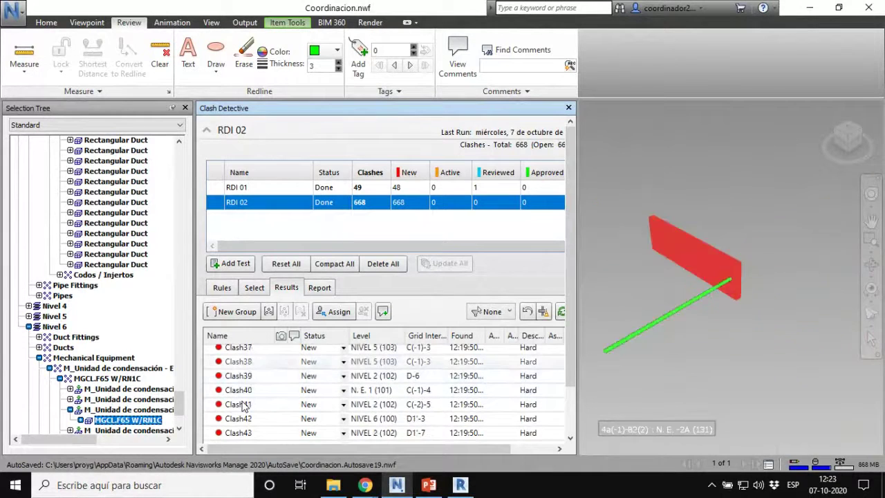
key(Down)
key(Down)
key(Down)
key(Down)
key(Down)
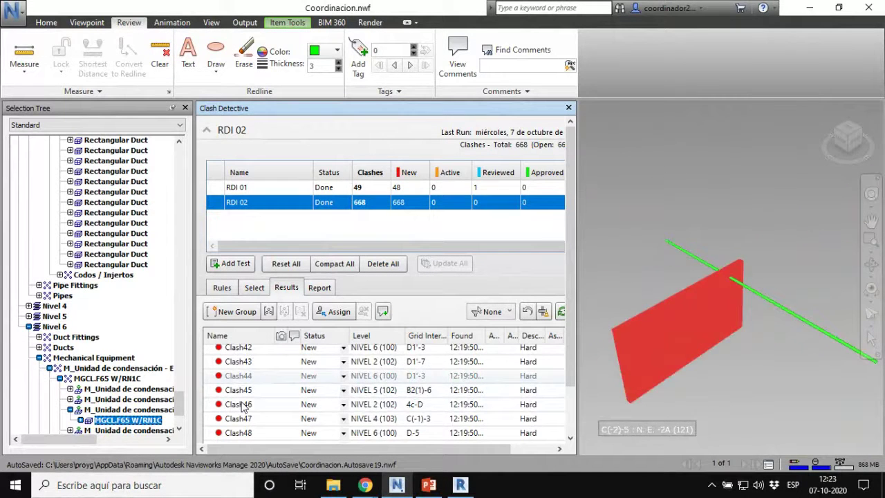
key(Down)
key(Down)
key(Down)
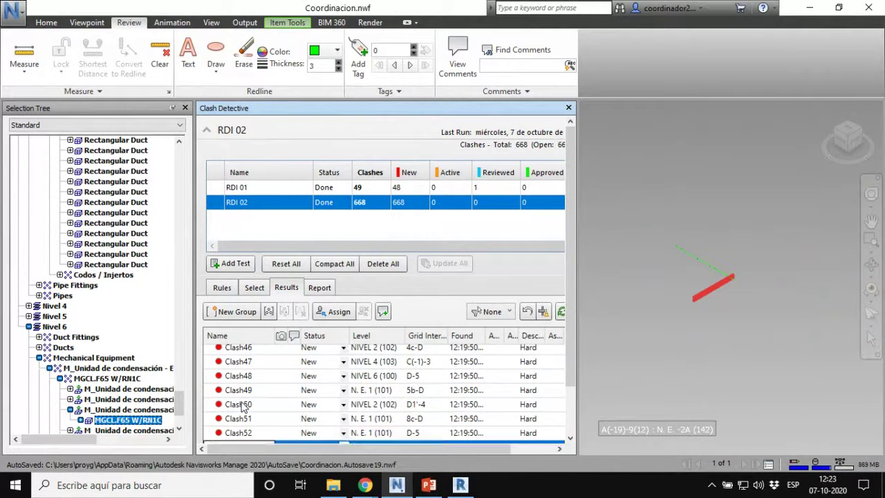
key(Down)
key(Down)
key(Down)
key(Down)
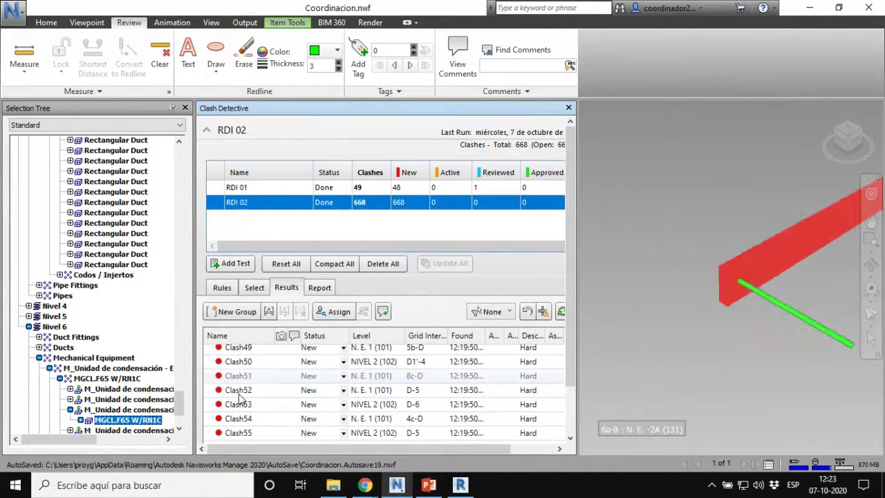
key(Down)
key(Down)
key(Down)
key(Down)
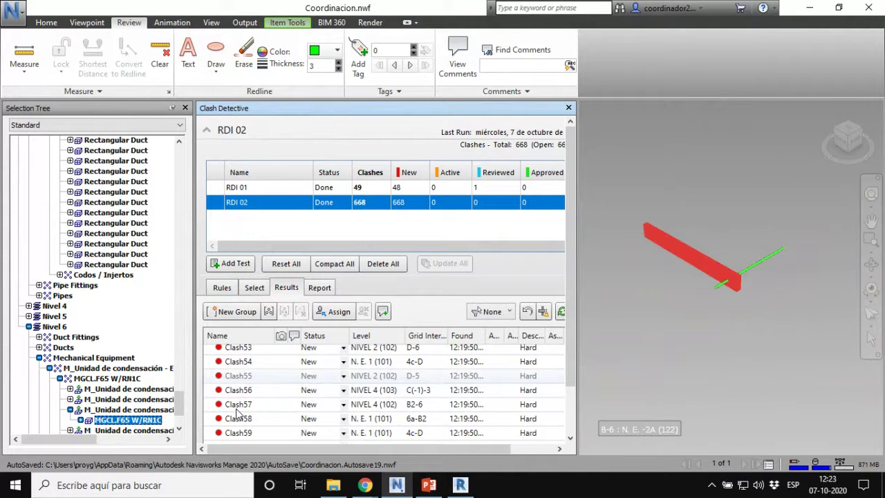
key(Down)
key(Down)
key(Down)
key(Down)
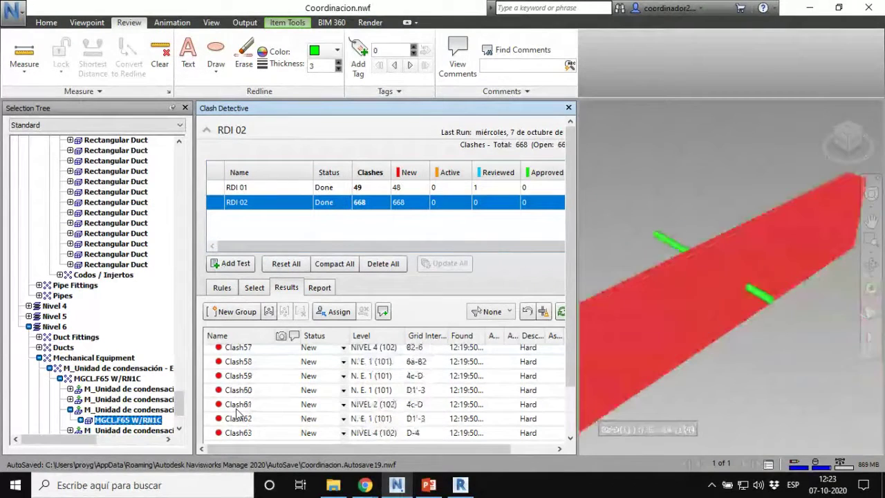
key(Down)
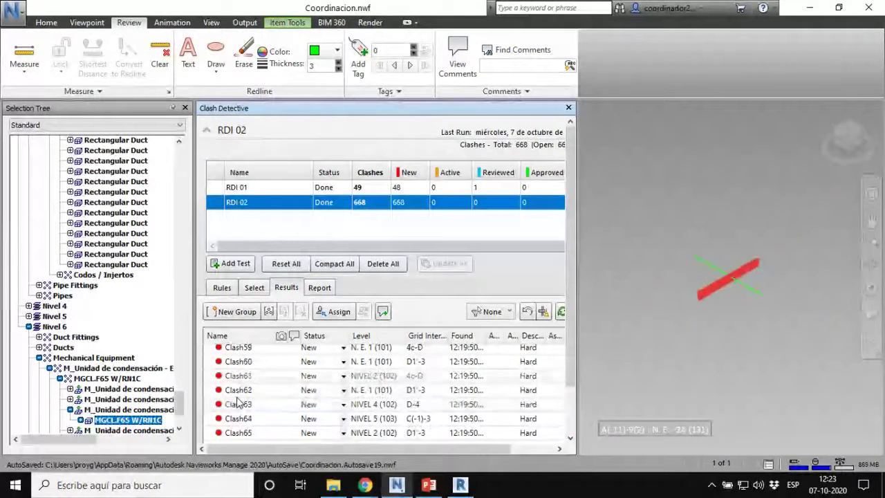
key(Down)
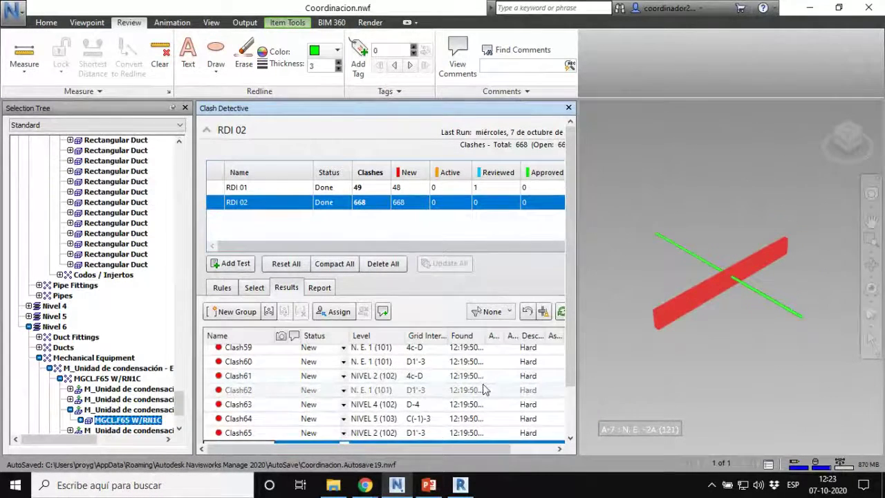
key(Down)
key(Down)
key(Down)
key(Down)
key(Down)
key(Down)
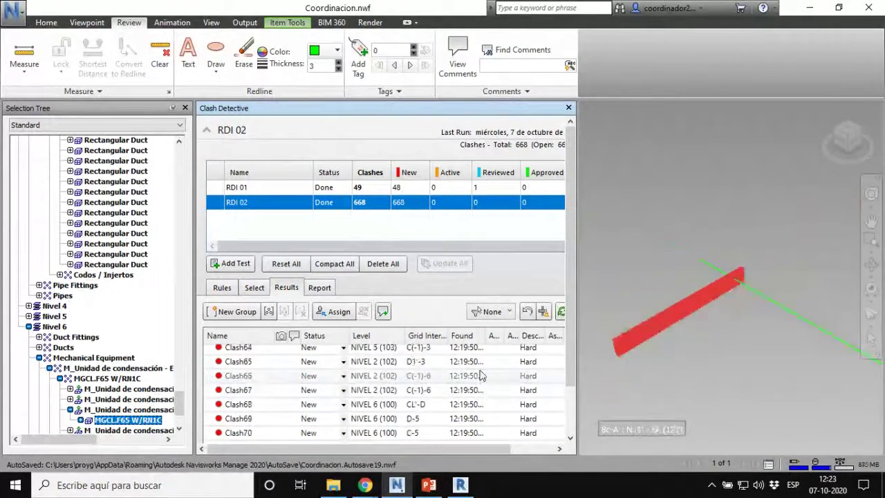
key(Down)
key(Down)
key(Down)
key(Down)
key(Down)
key(Down)
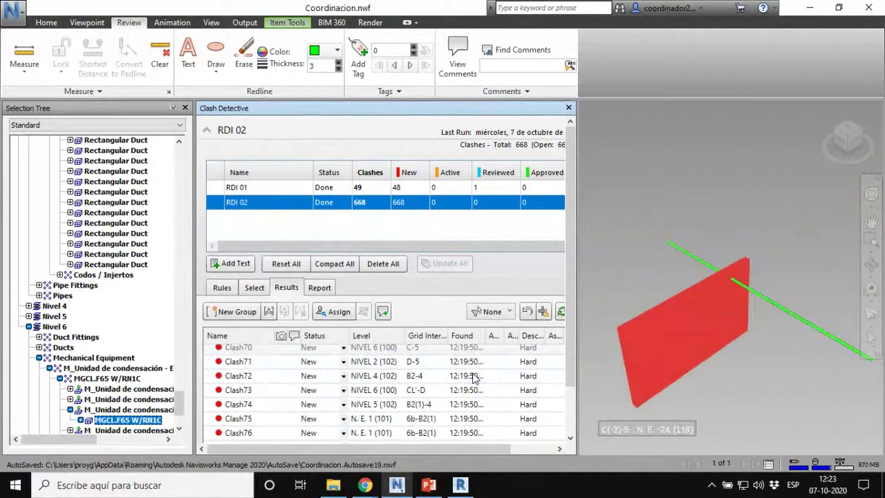
key(Down)
key(Down)
key(Down)
key(Down)
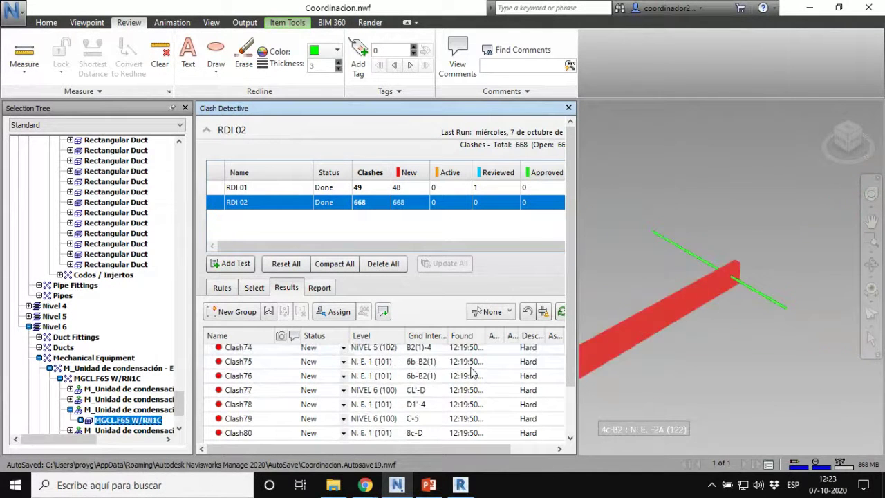
key(Down)
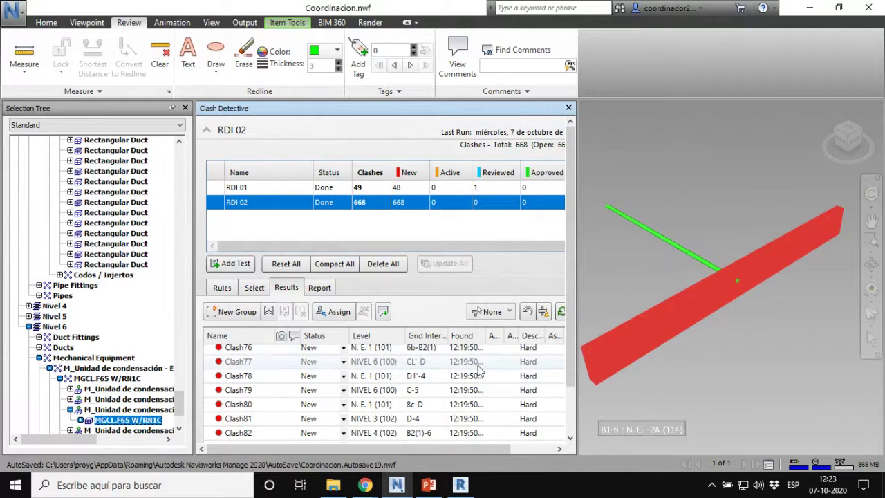
Step: Show Clash78, then step back up to Clash69 (NIVEL 6, grid D-5)
click(267, 378)
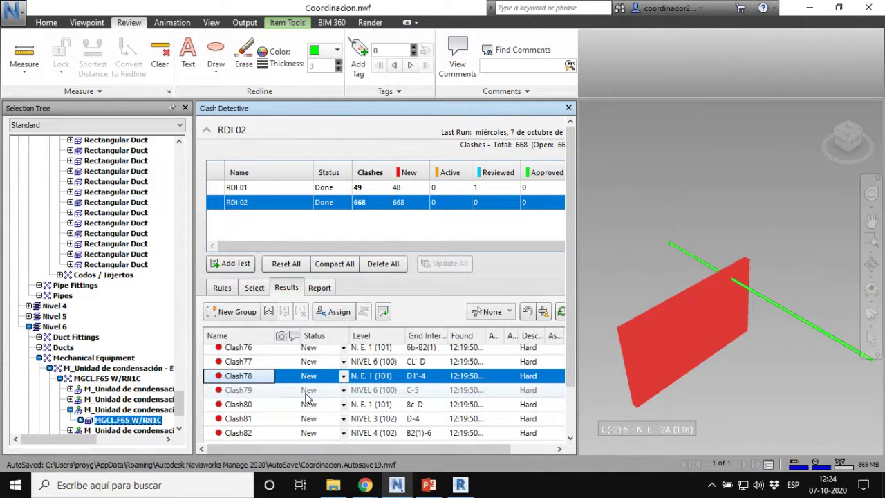
key(Up)
key(Up)
key(Up)
key(Up)
key(Up)
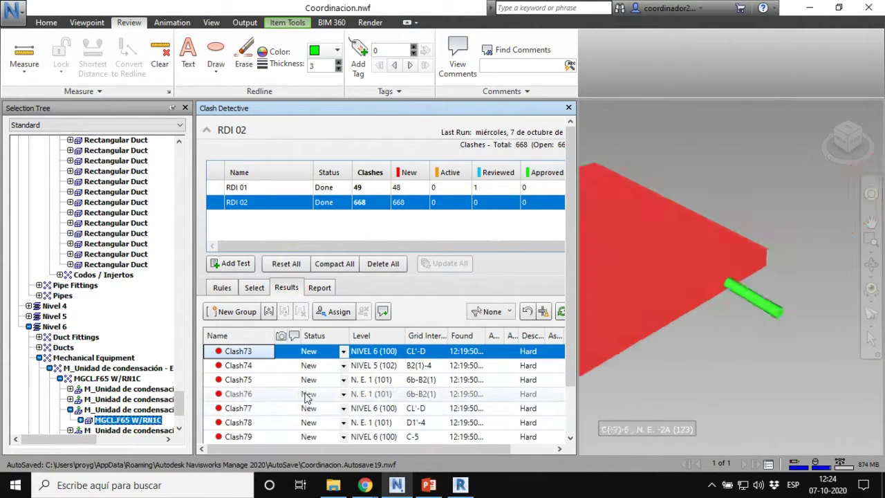
key(Up)
key(Up)
key(Up)
key(Up)
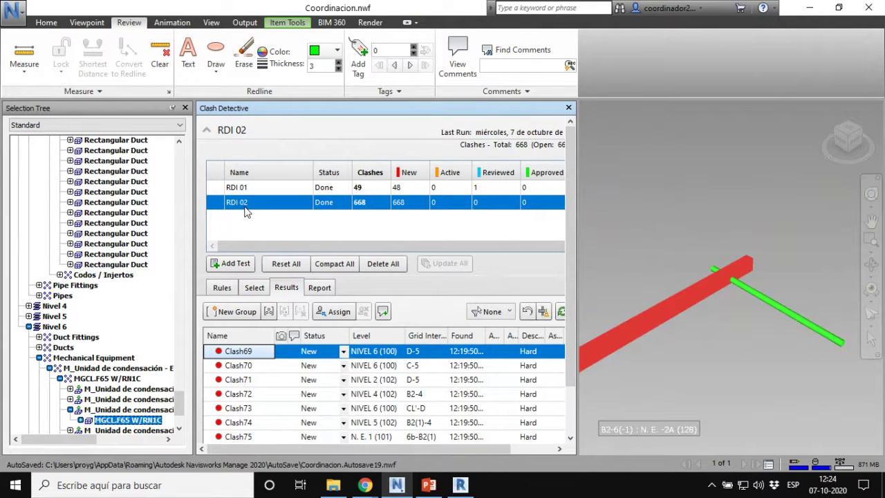
Step: Delete the RDI 02 test and widen the panel to show the Resolved and Distance columns
right_click(239, 203)
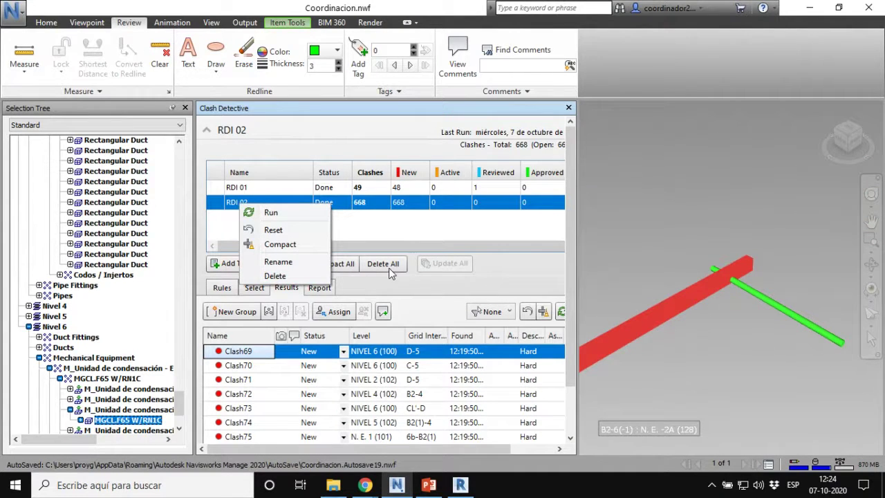
click(291, 276)
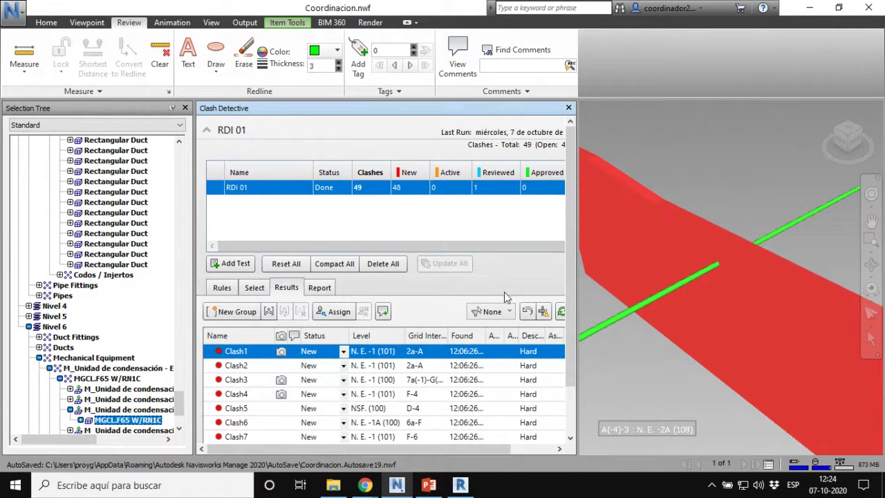
drag(579, 280, 664, 277)
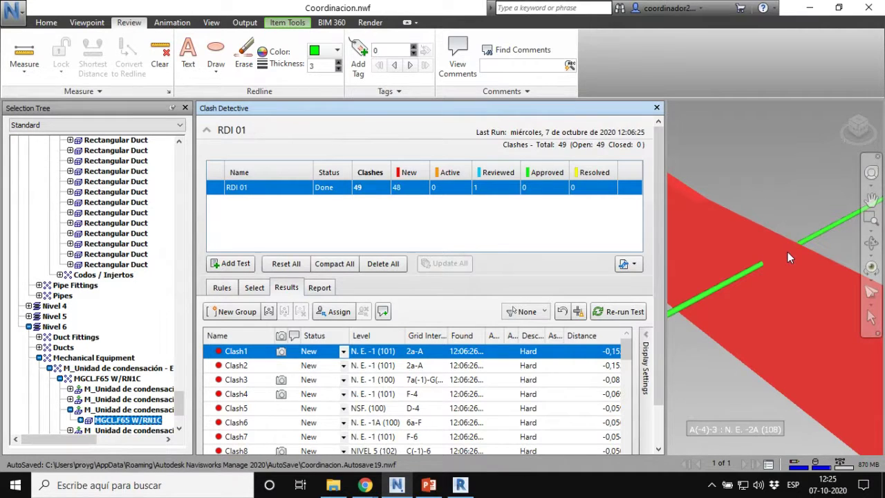
Step: Set the RDI 01 tolerance to 0,30 and rerun the clash test
click(256, 287)
scroll(266, 291, down, 2)
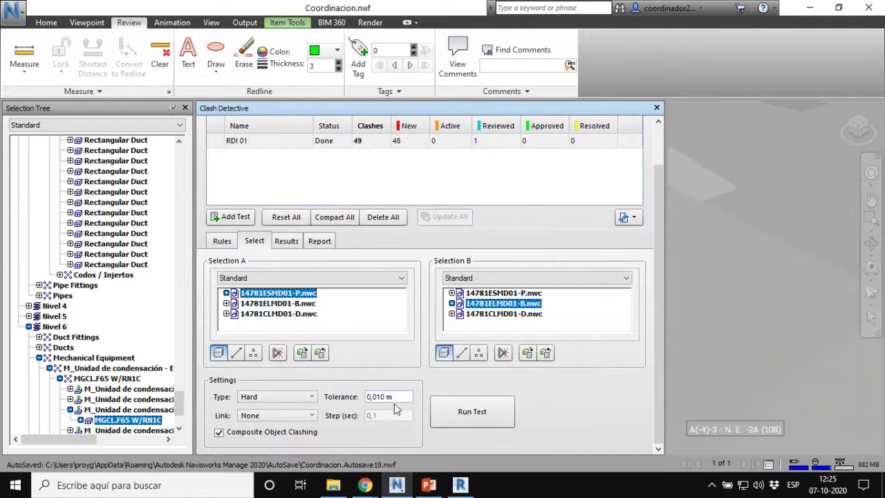
click(393, 401)
scroll(377, 398, up, 2)
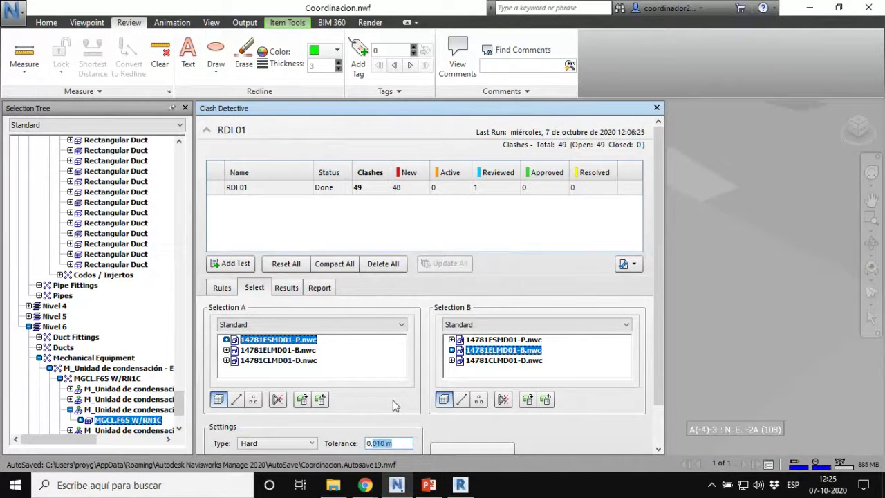
text(0,30)
scroll(440, 421, down, 2)
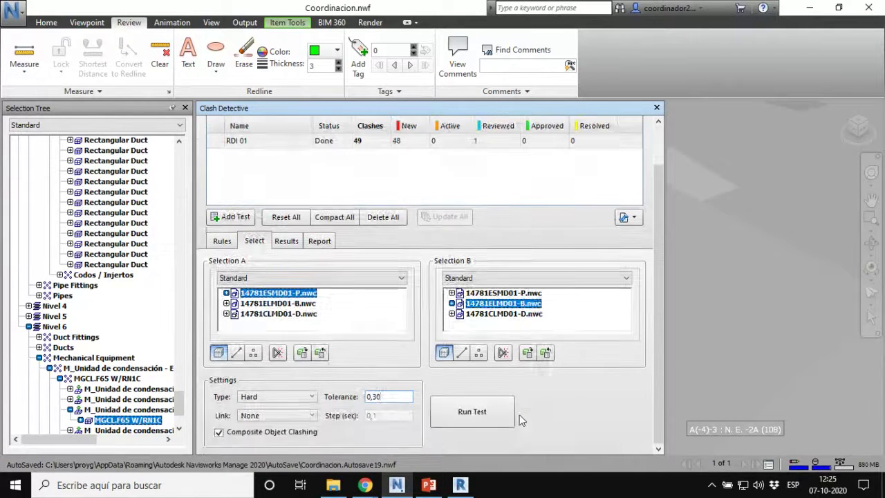
click(482, 414)
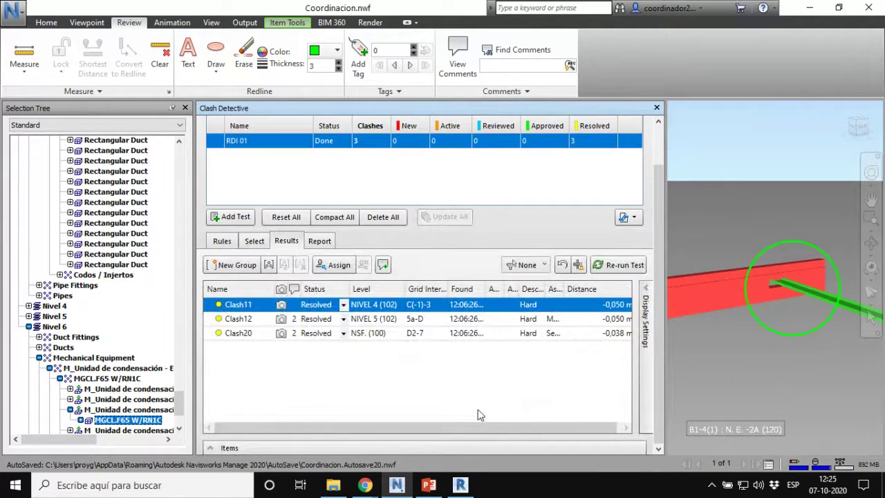
Step: Review the three resolved results, viewing Clash12 and Clash20 in the model
click(370, 148)
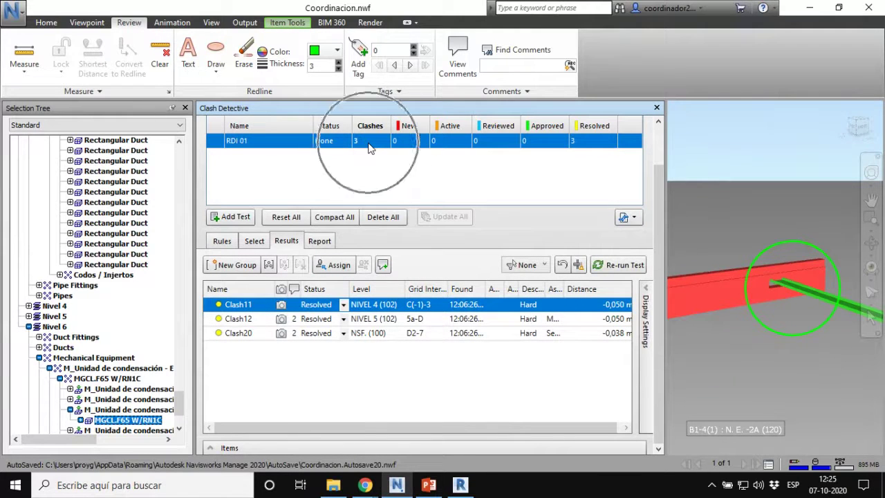
click(245, 320)
click(247, 334)
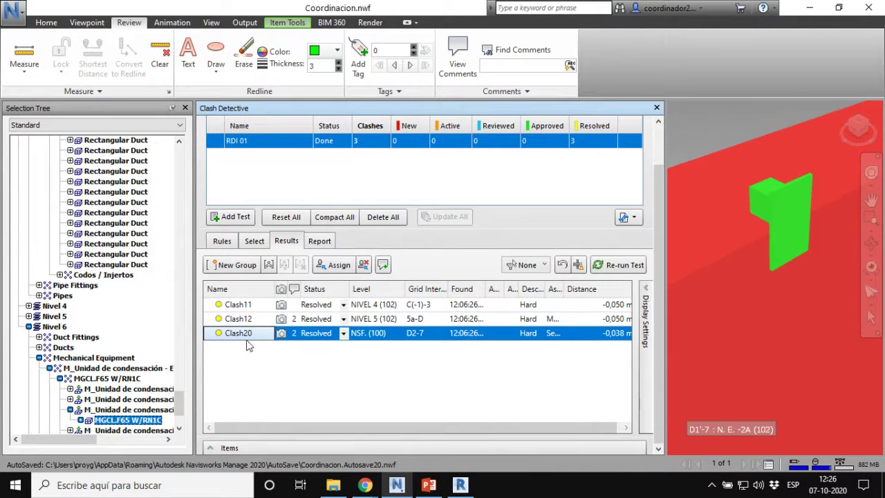
Step: Rerun RDI 01 with the tolerance set to 0,001
click(254, 240)
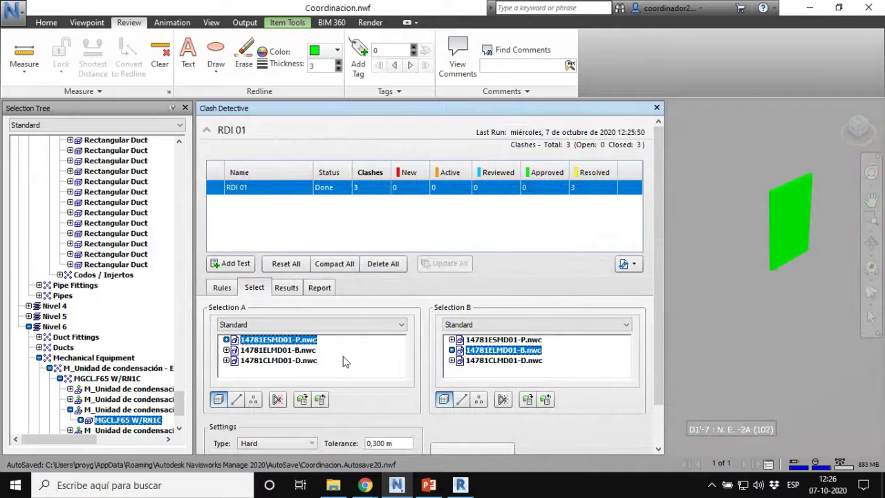
scroll(346, 362, down, 2)
drag(406, 397, 375, 394)
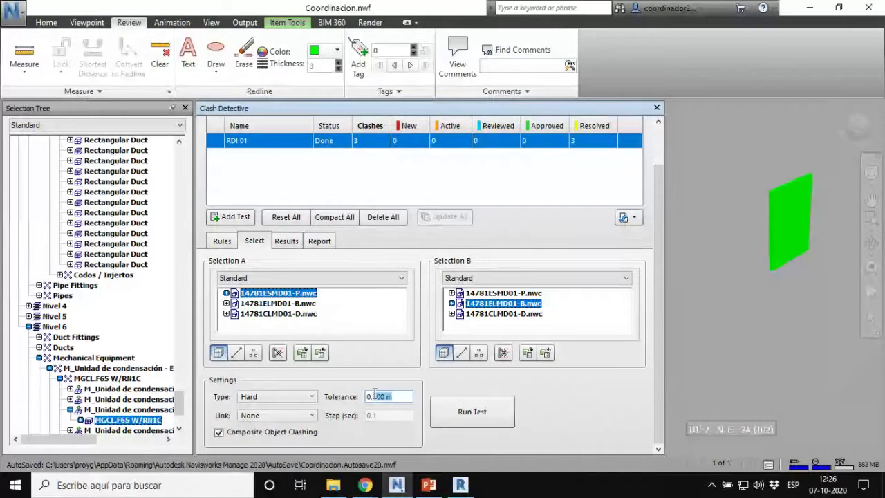
text(001)
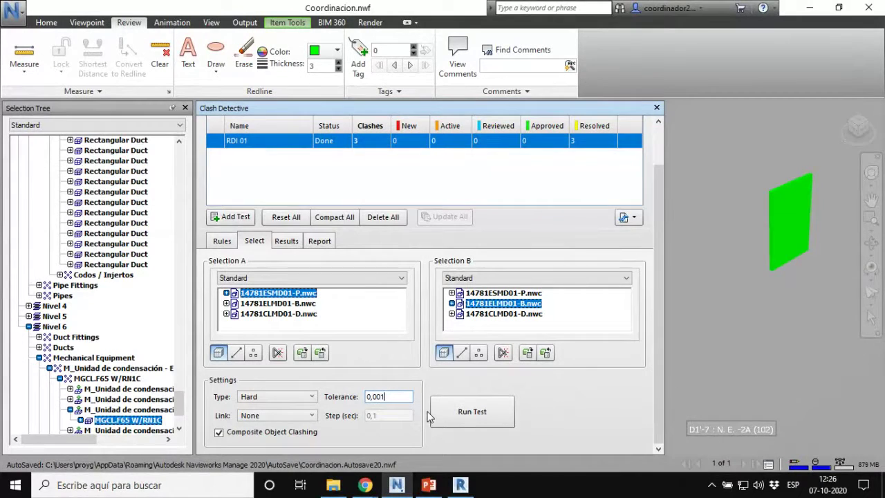
click(471, 413)
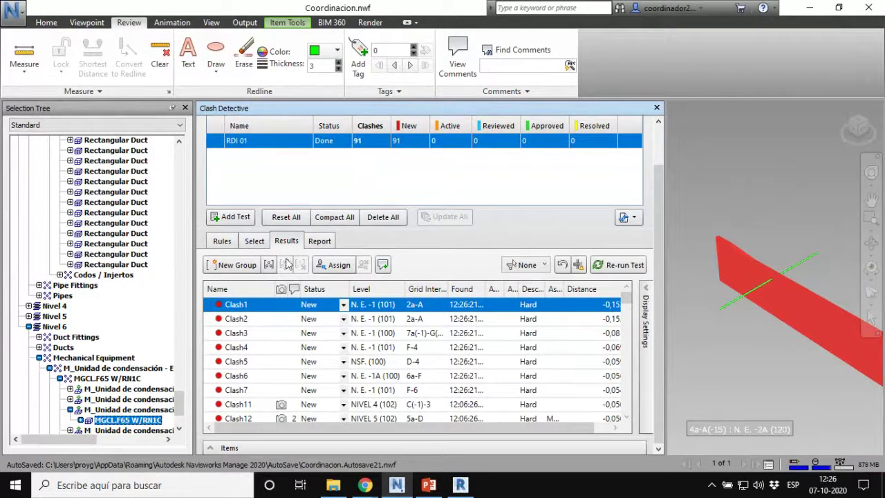
Step: Rerun RDI 01 at 0,01 tolerance and scroll through its 49 active clashes
click(255, 242)
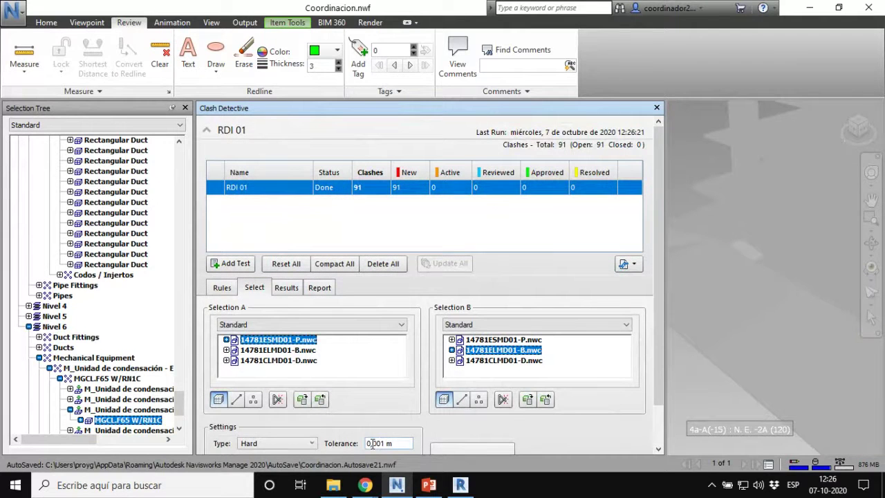
drag(367, 444, 410, 443)
text(1)
scroll(529, 425, down, 2)
click(473, 408)
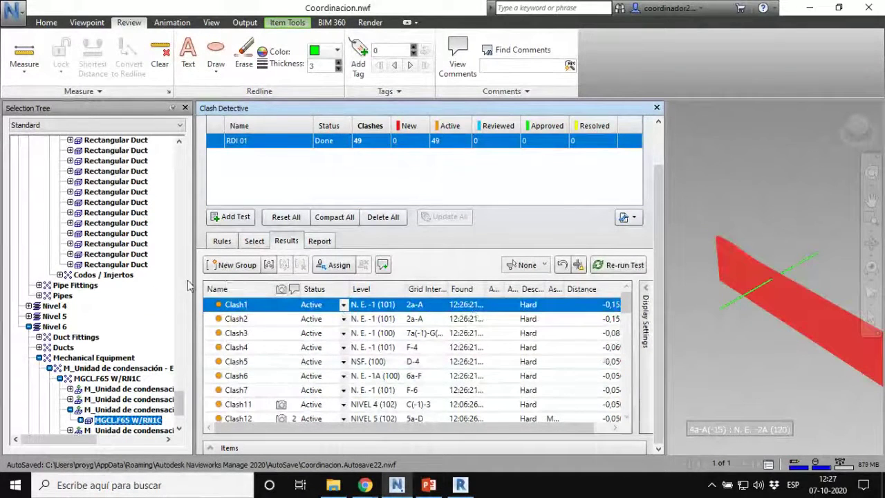
scroll(320, 362, down, 3)
scroll(319, 363, down, 8)
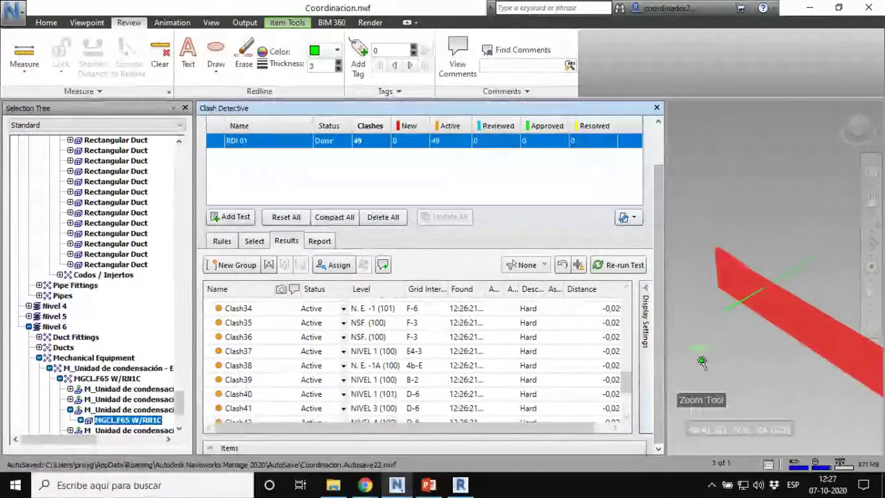
Step: Change the RDI 01 tolerance to 0,05 and run the test again
click(255, 241)
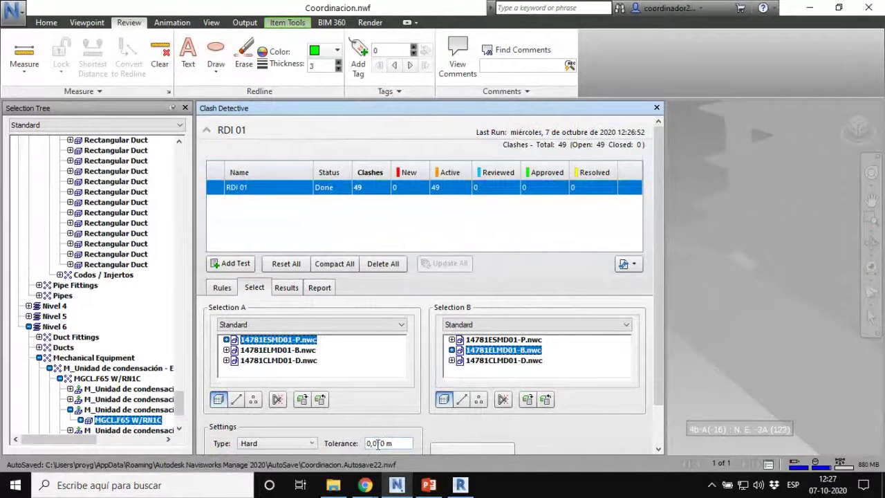
triple_click(377, 443)
text(0,05)
click(496, 449)
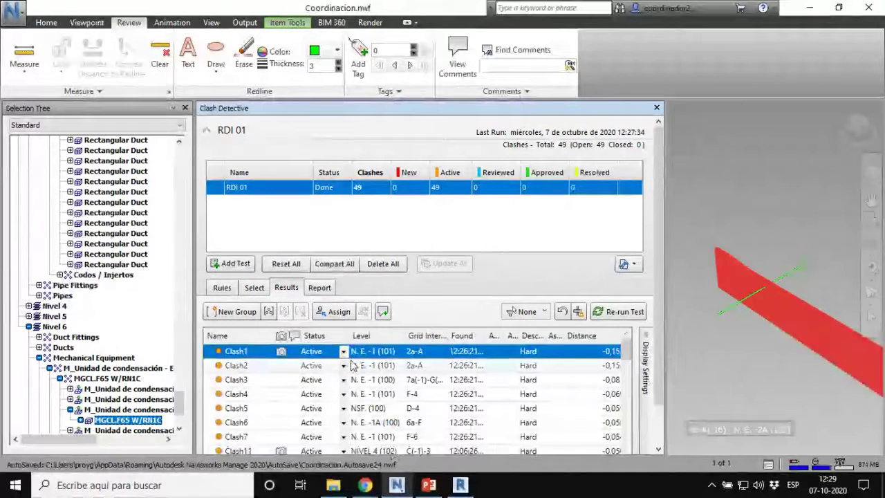
Step: In the Report tab's included statuses, tick Active and untick Reviewed
click(323, 291)
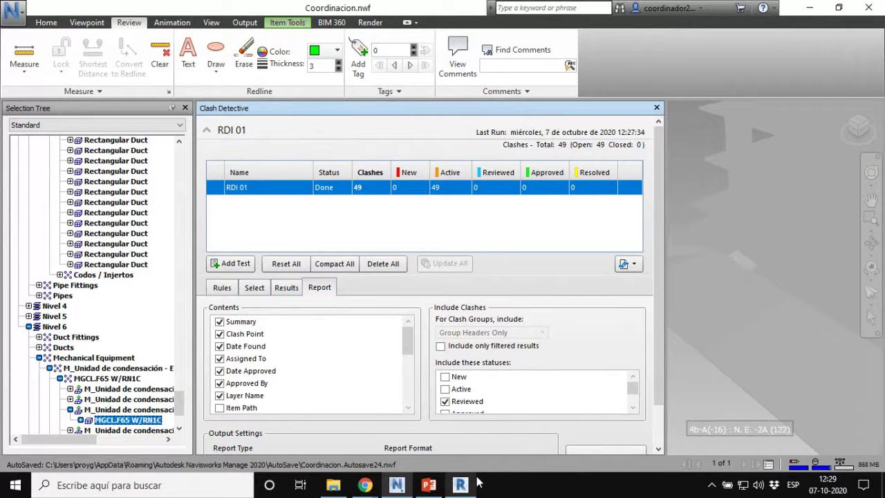
mouse_move(479, 482)
drag(662, 357, 661, 411)
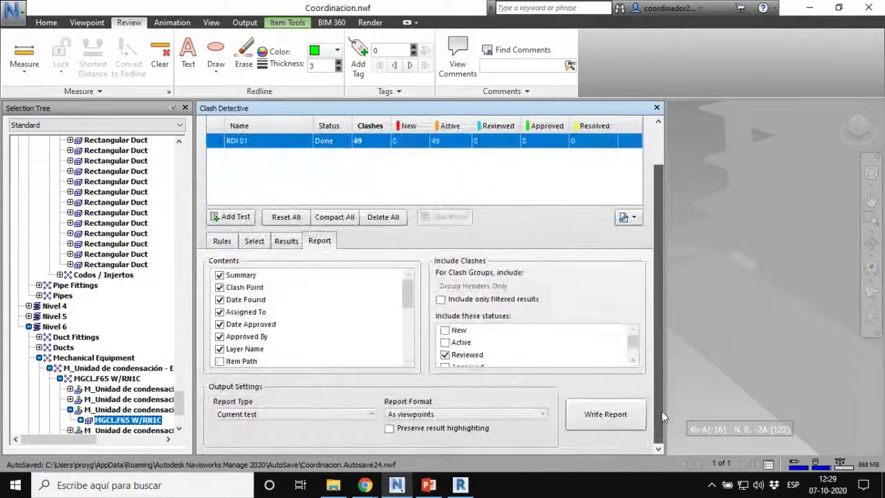
key(ctrl)
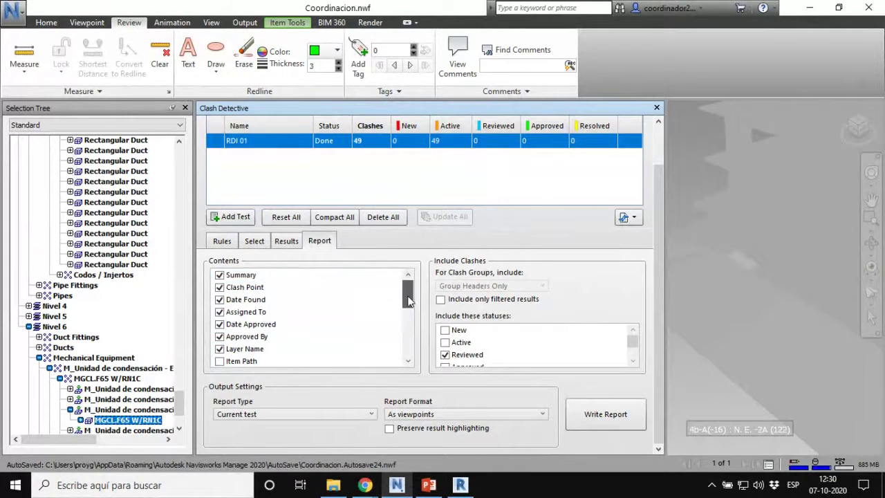
mouse_move(410, 293)
mouse_down()
mouse_move(406, 346)
mouse_move(409, 297)
mouse_up()
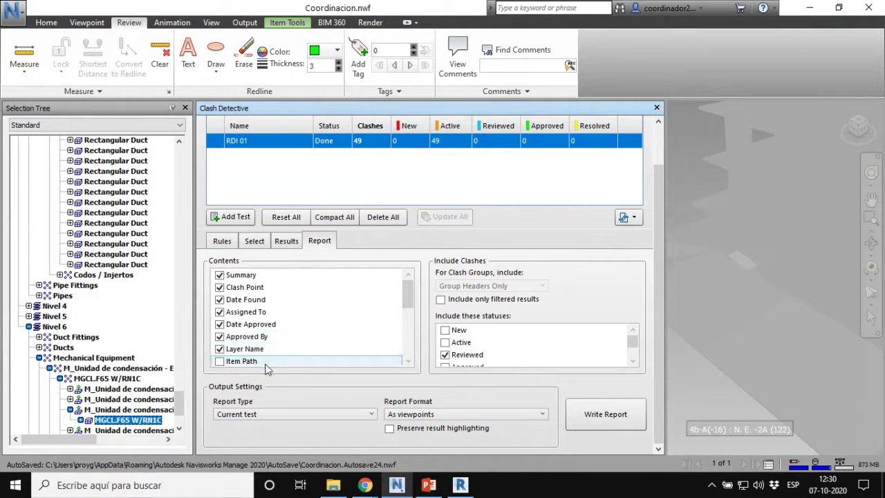
click(445, 342)
click(446, 354)
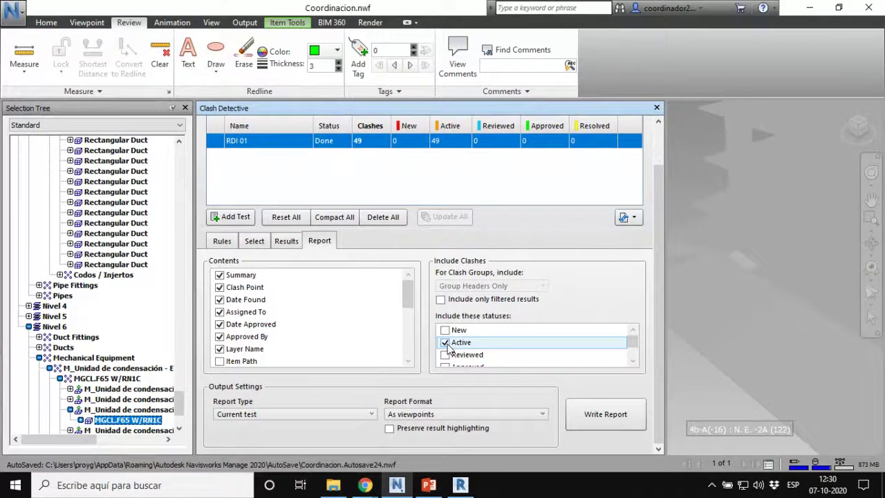
key(ctrl)
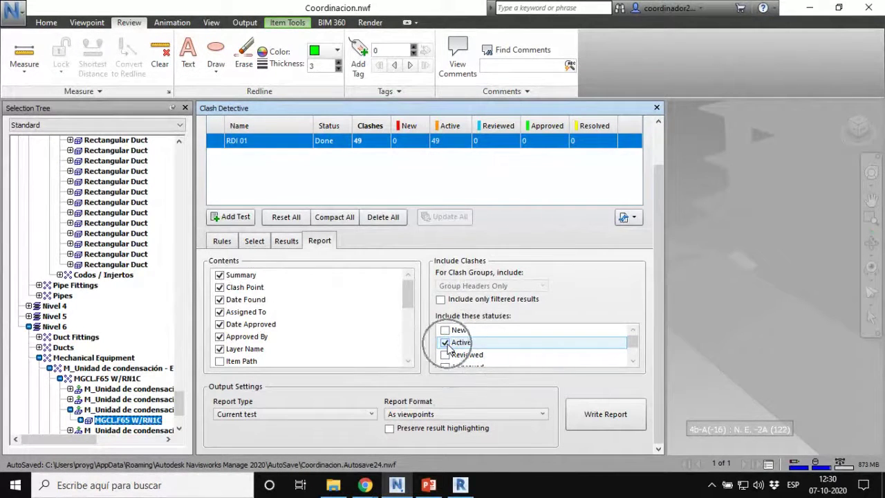
key(ctrl)
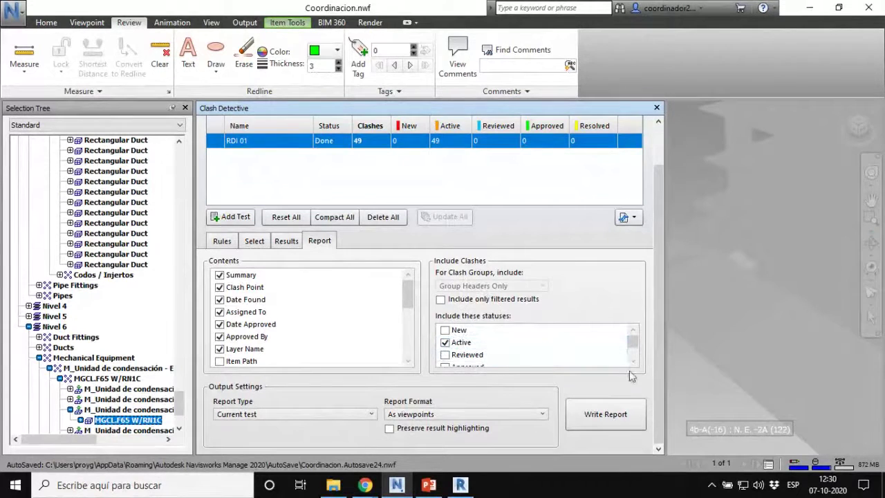
click(633, 361)
click(634, 361)
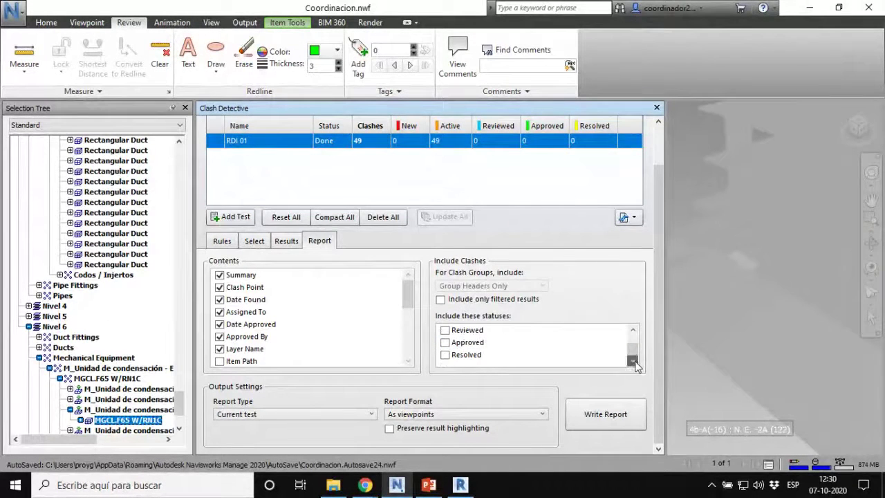
drag(633, 352, 630, 337)
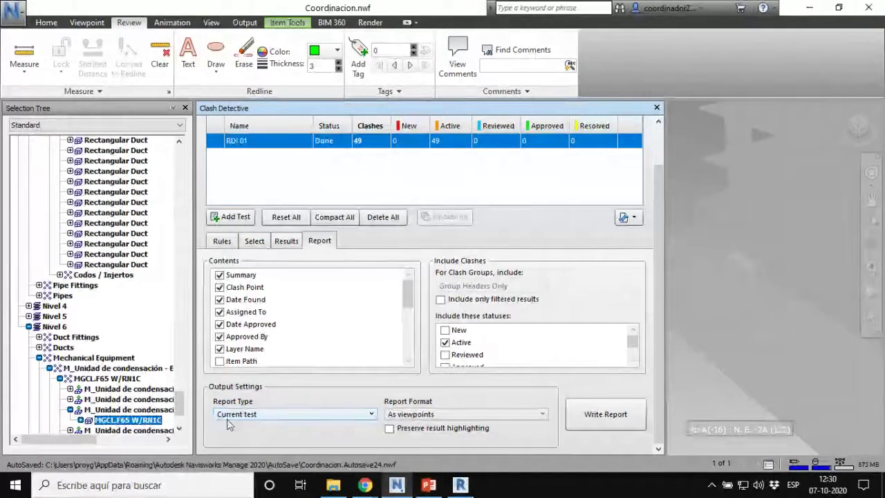
Step: Choose HTML (Tabular) as the RDI 01 report format and write the report
click(252, 422)
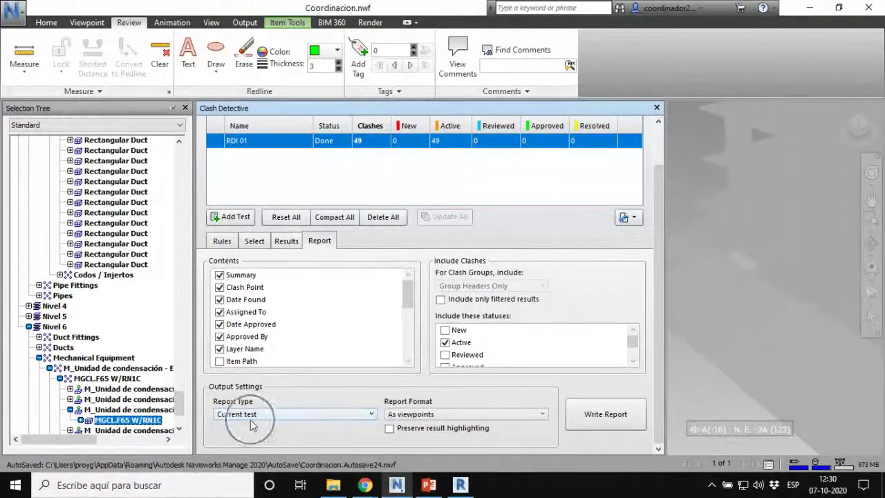
click(426, 415)
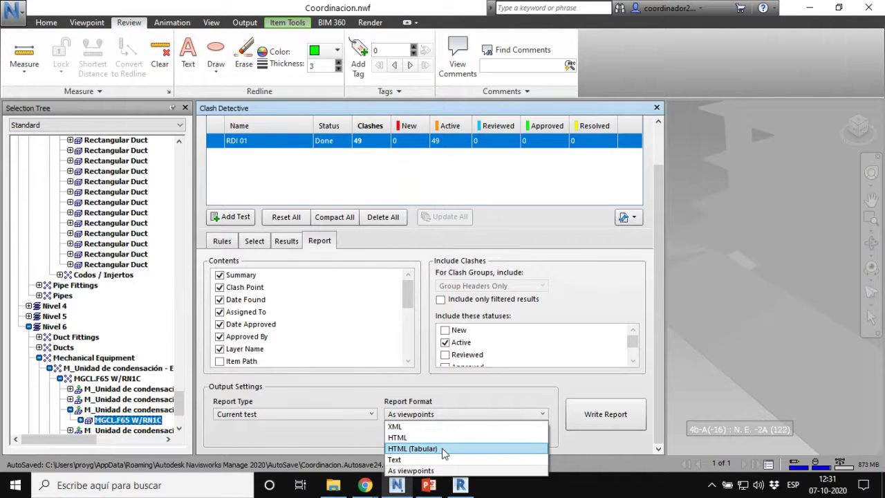
click(444, 450)
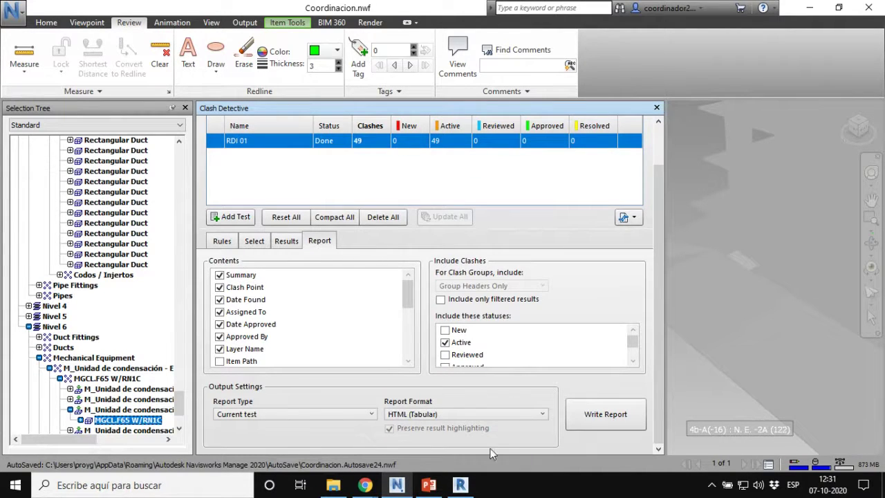
click(596, 421)
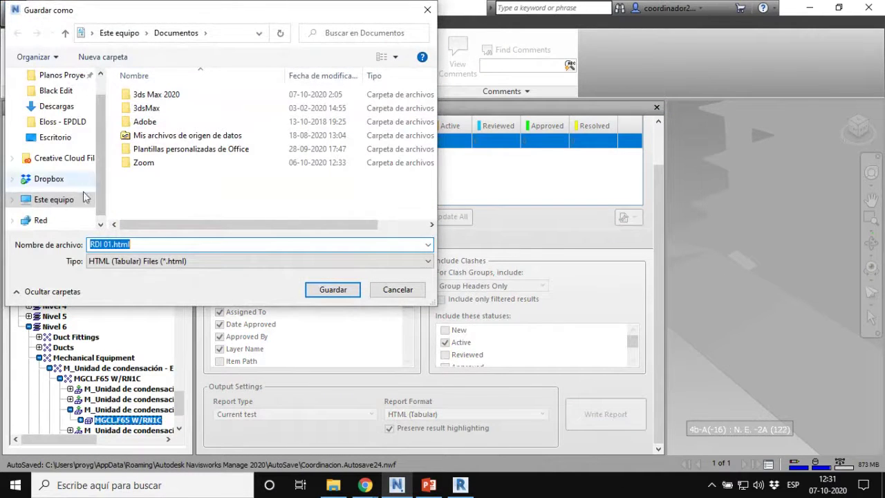
Step: On Escritorio, create a folder named Reporte and save RDI 01.html inside it
scroll(102, 167, up, 1)
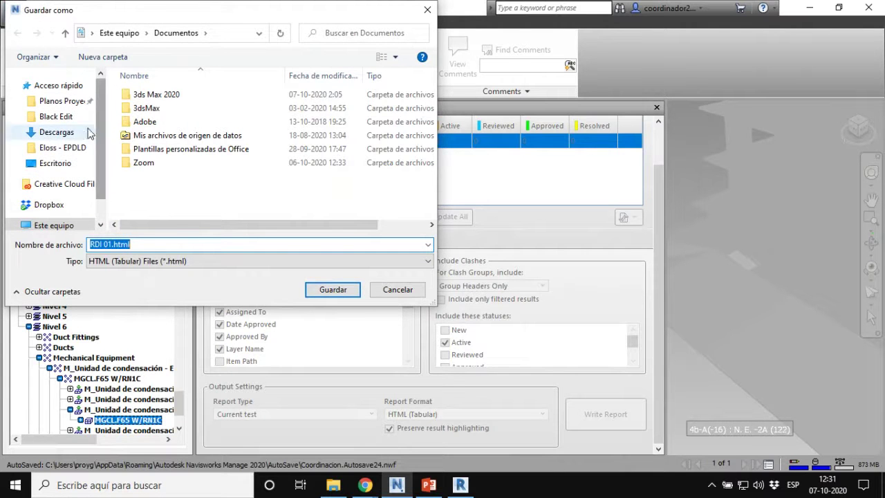
click(56, 163)
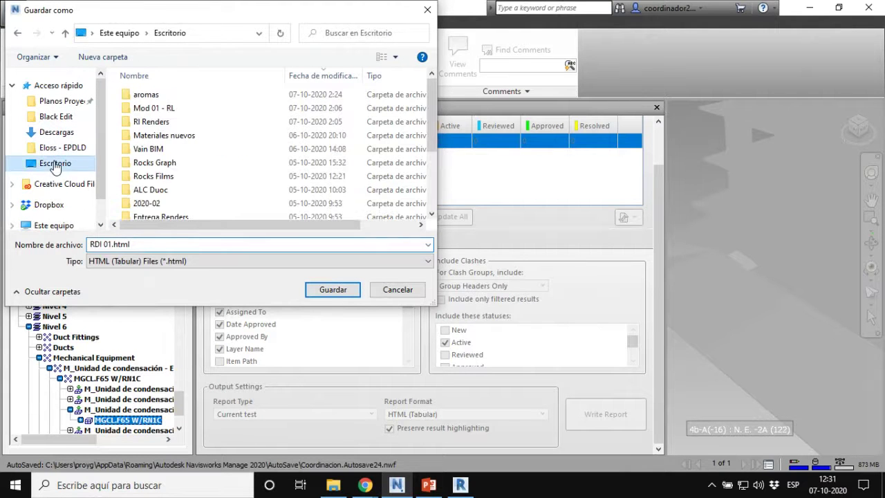
click(111, 58)
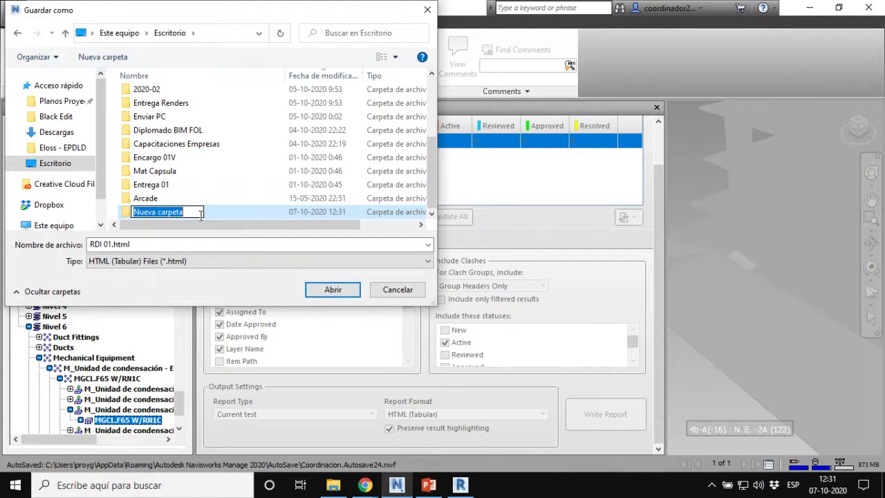
text(Reporte)
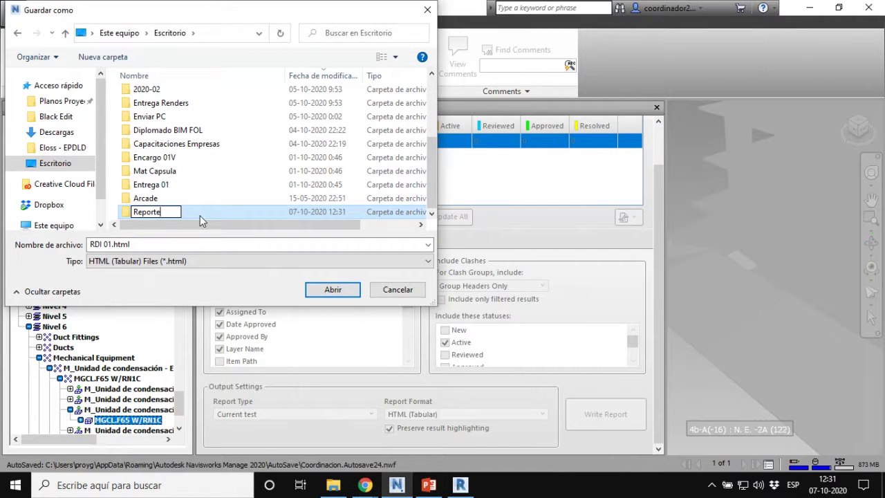
key(Return)
double_click(199, 215)
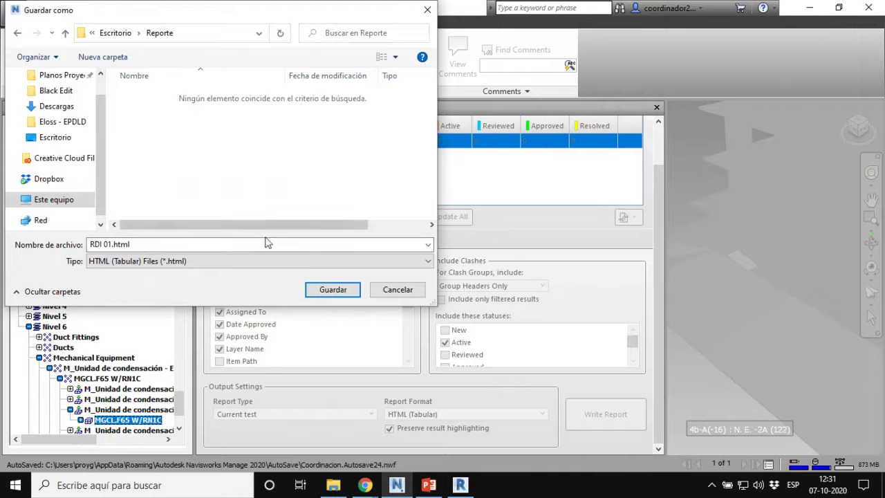
click(332, 290)
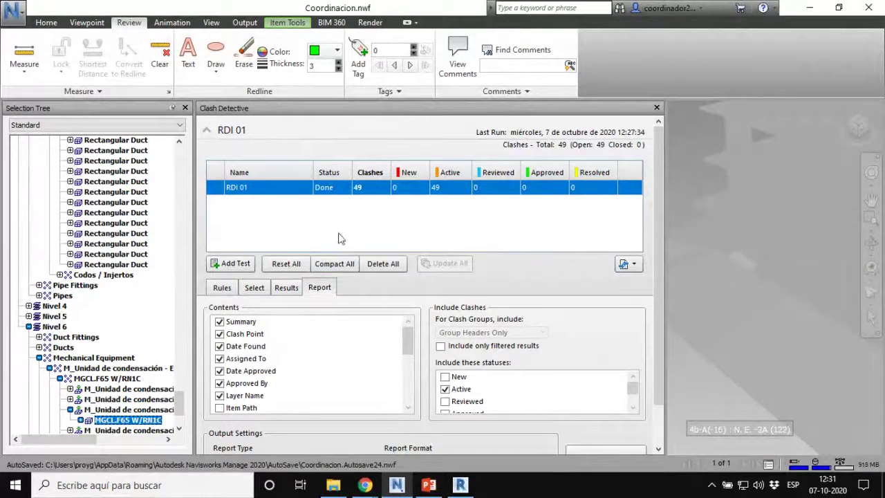
Step: Minimize the Navisworks, Revit and Chrome windows and close PowerPoint to reach the desktop
click(811, 10)
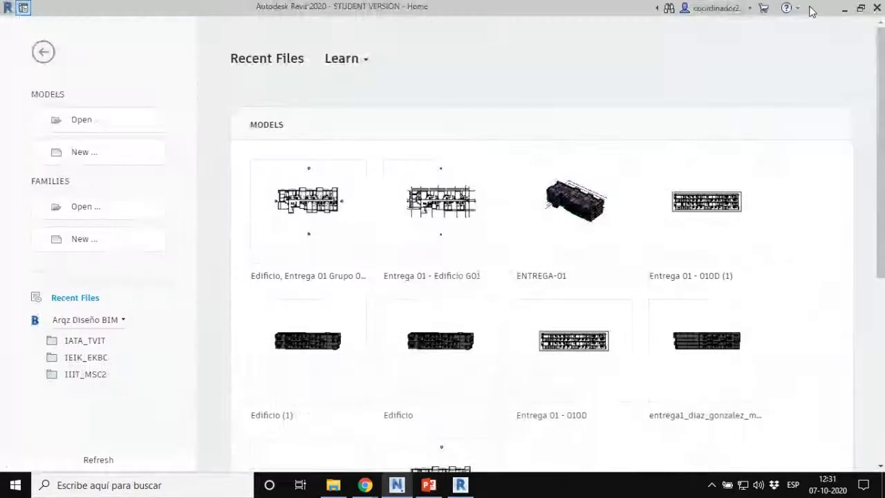
click(845, 8)
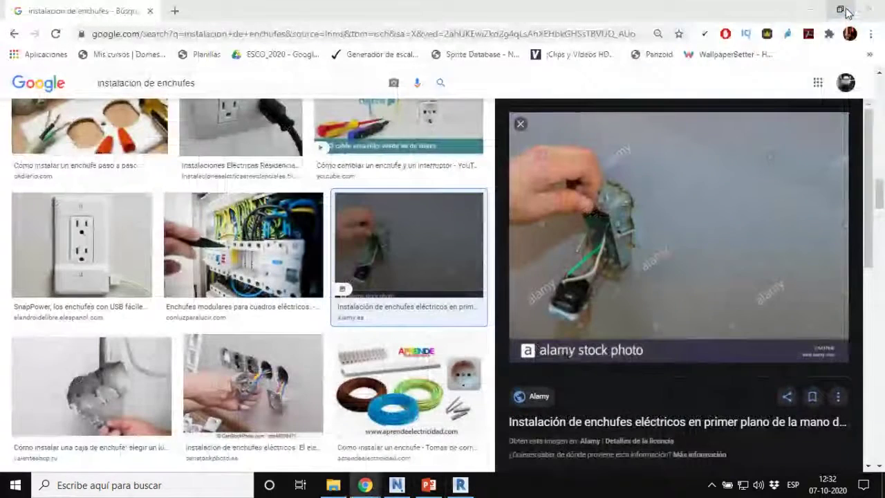
click(822, 12)
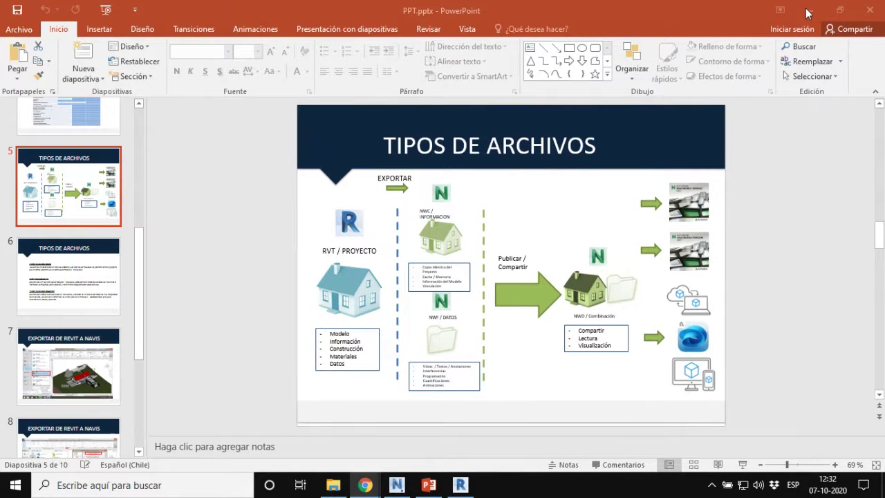
click(870, 11)
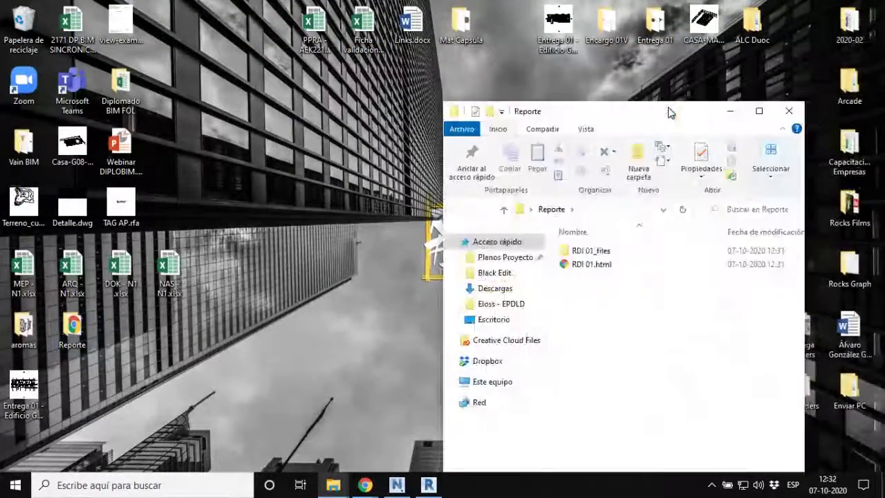
Step: Open the Reporte folder, check RDI 01_files, then open RDI 01.html in the browser
double_click(668, 111)
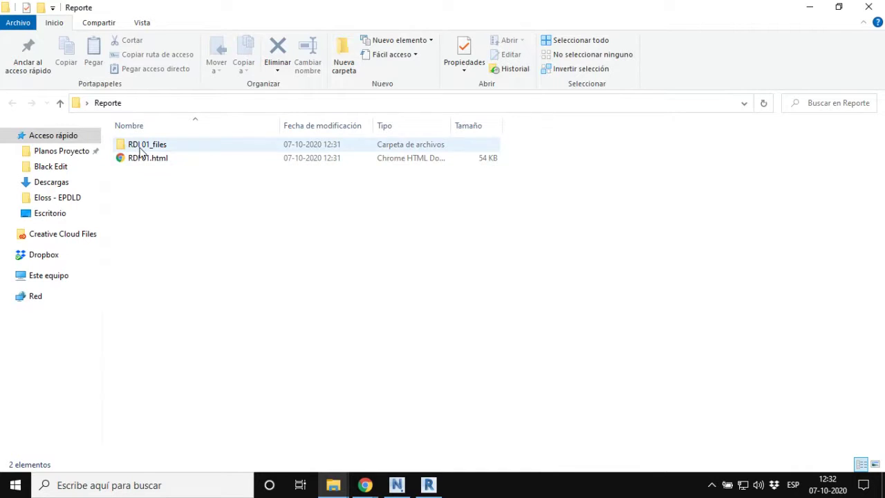
double_click(141, 148)
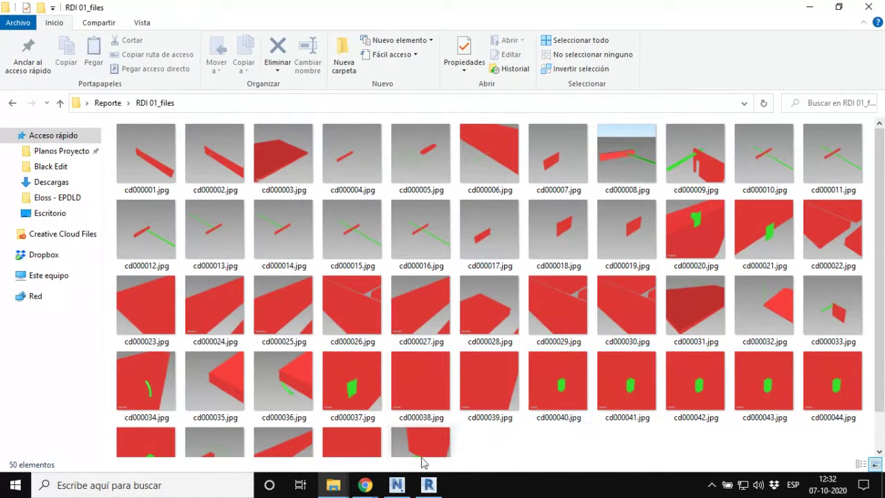
click(13, 103)
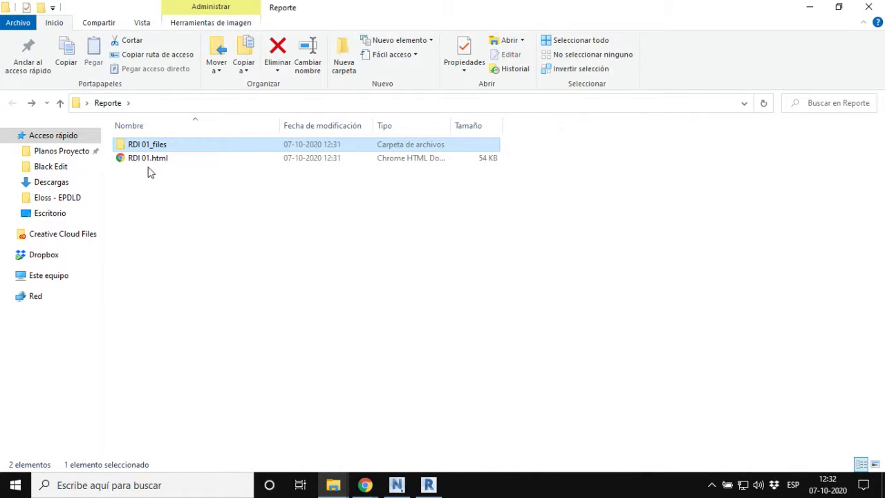
click(148, 162)
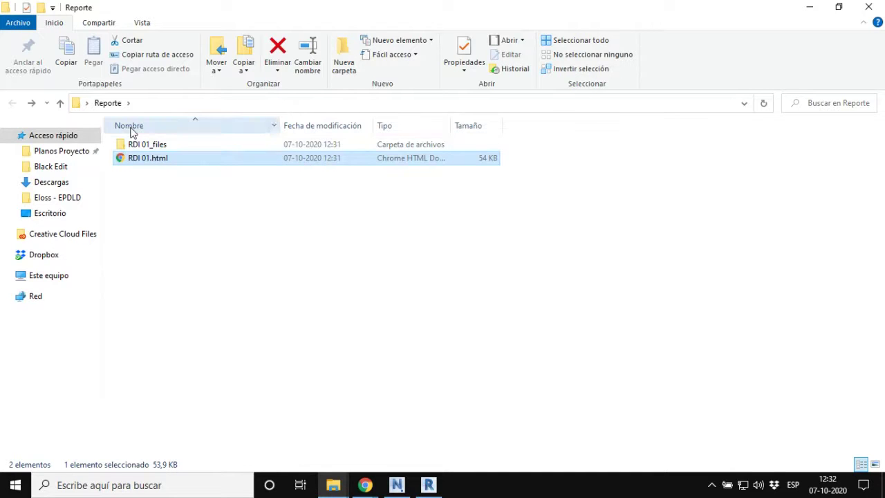
double_click(153, 159)
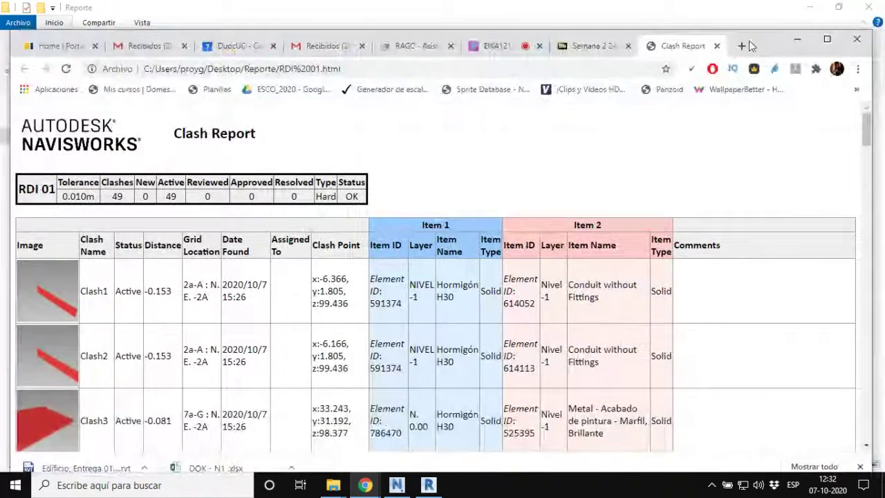
Step: Review the report's summary row, open Clash1's image cd000001.jpg in a new tab, then return
click(798, 40)
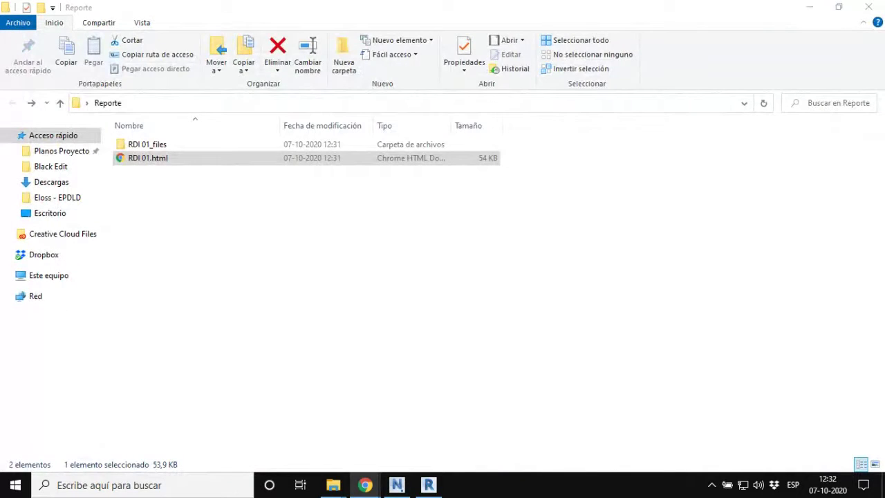
key(alt+Tab)
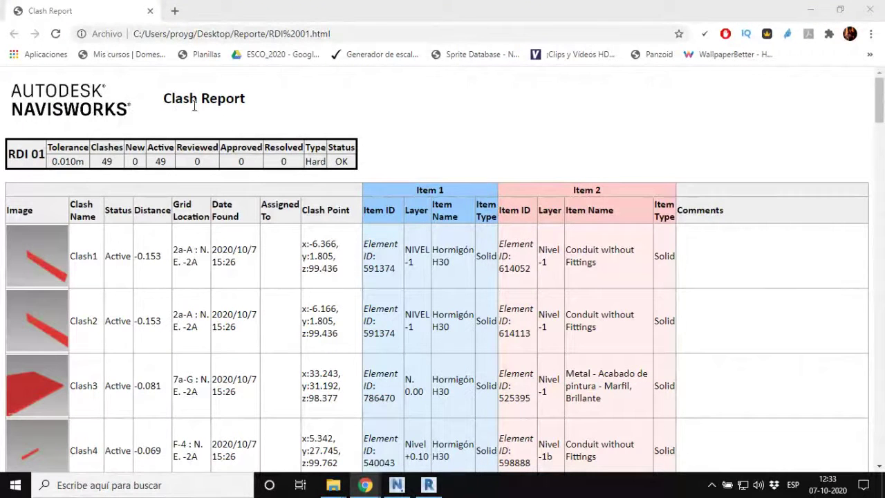
click(73, 165)
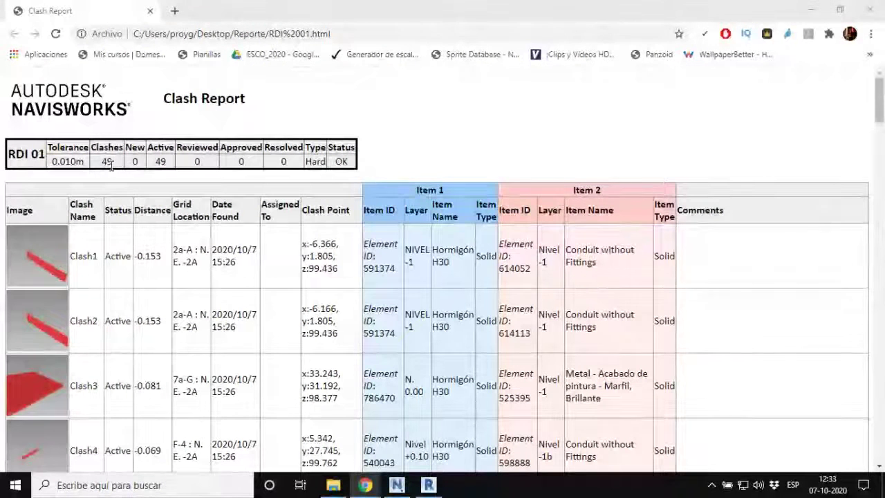
click(159, 163)
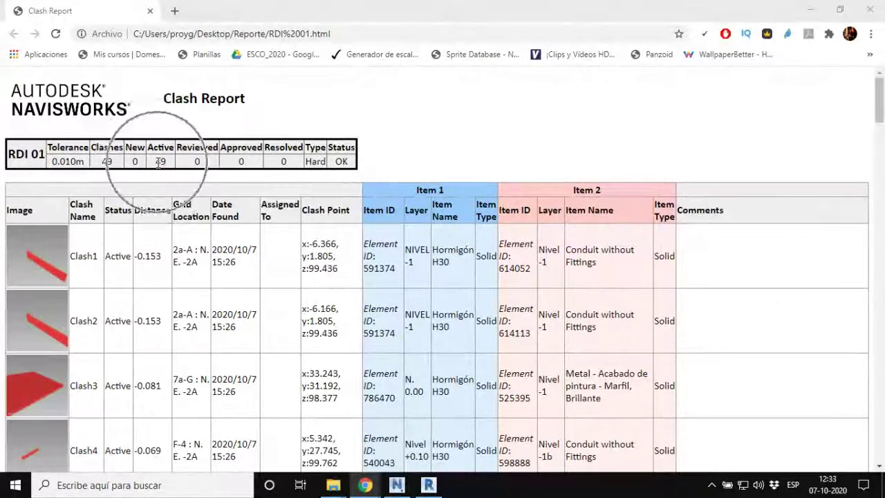
click(325, 162)
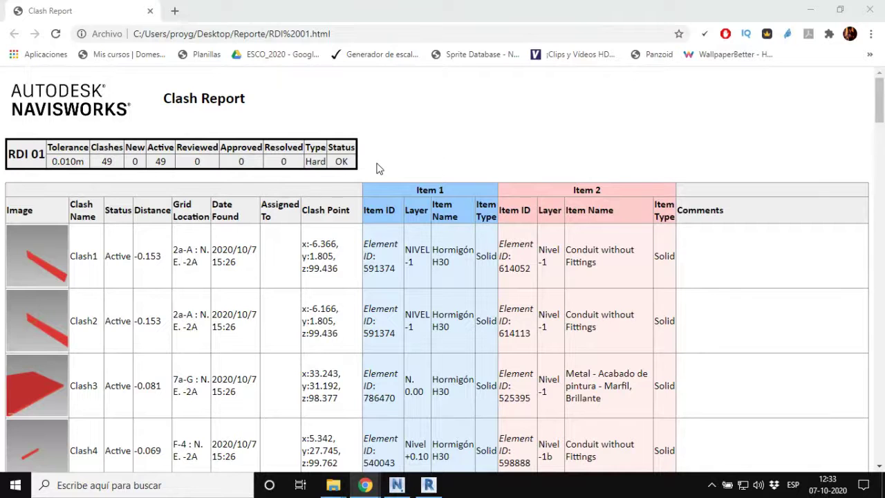
click(56, 281)
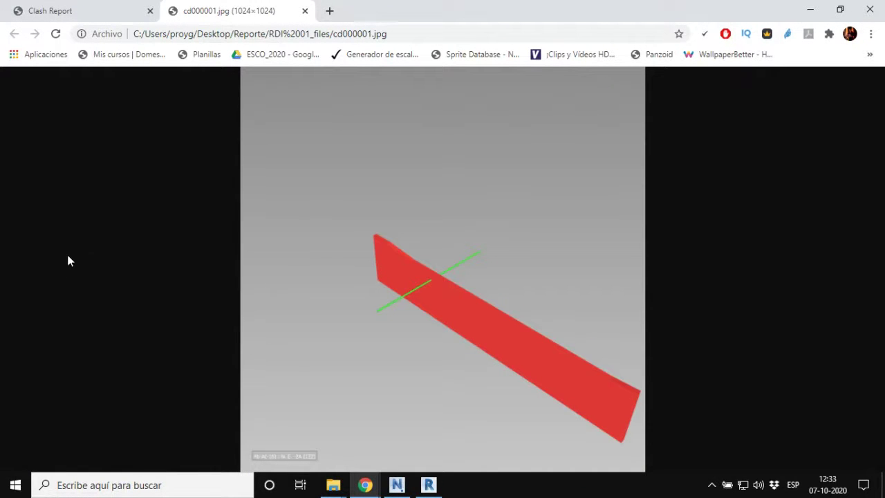
click(104, 14)
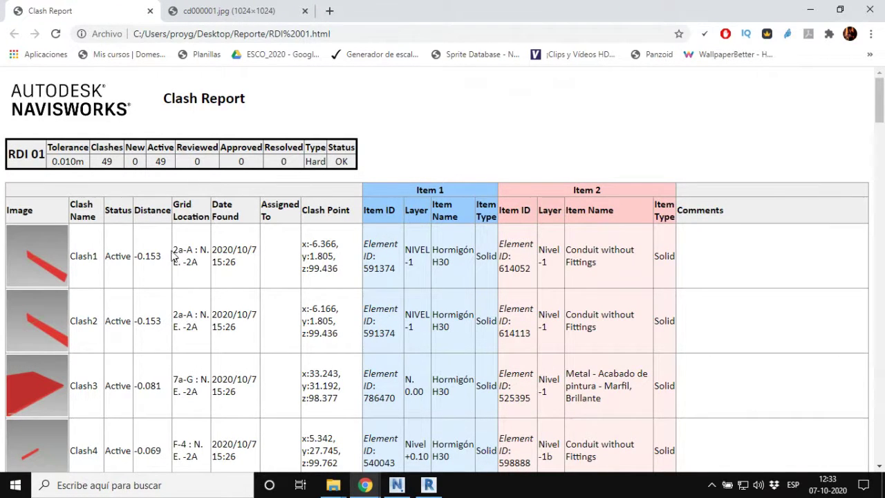
drag(172, 249, 198, 262)
drag(374, 268, 400, 276)
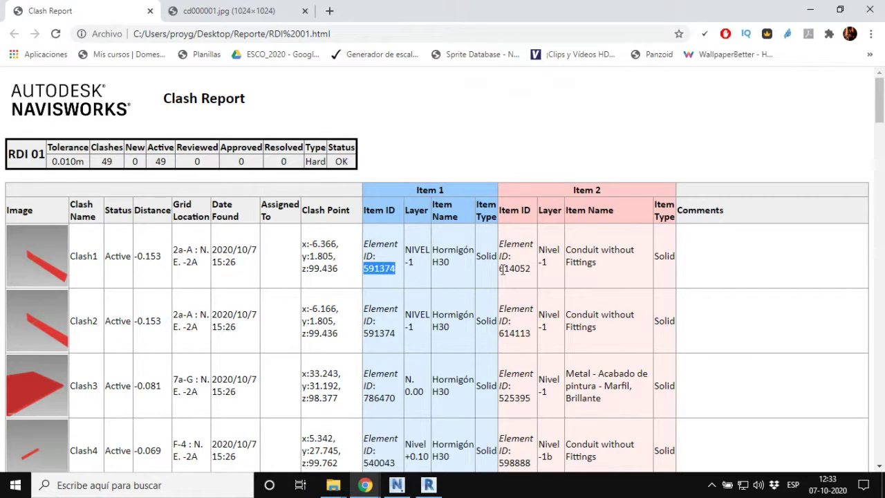
drag(499, 269, 537, 278)
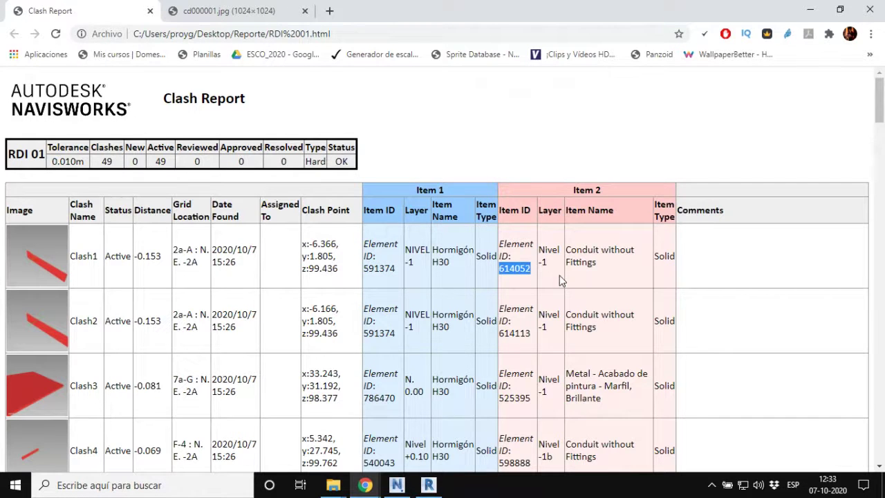
click(559, 275)
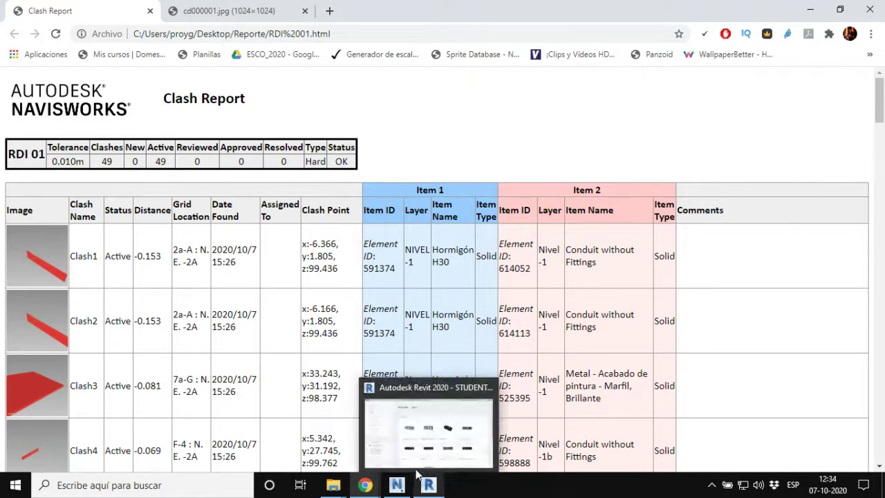
Step: Scroll down to Clash12 and highlight the assignee's name in its Assigned To cell
scroll(452, 314, down, 3)
scroll(452, 314, down, 4)
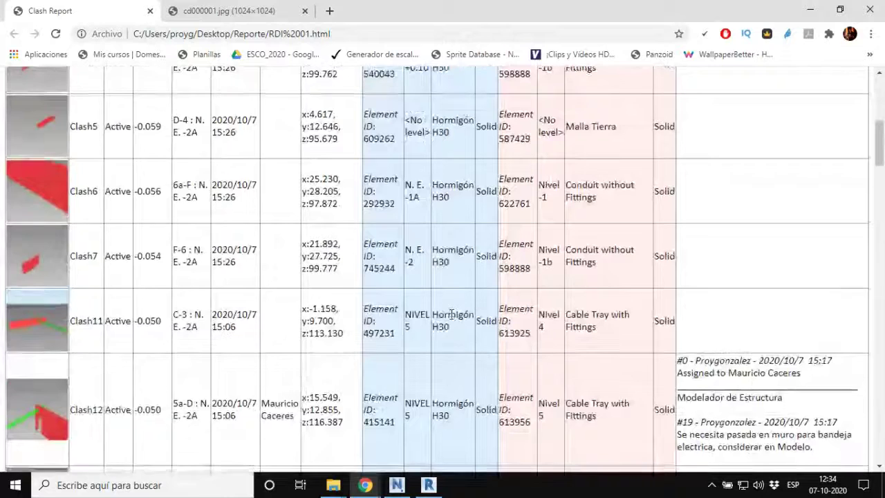
scroll(451, 314, down, 1)
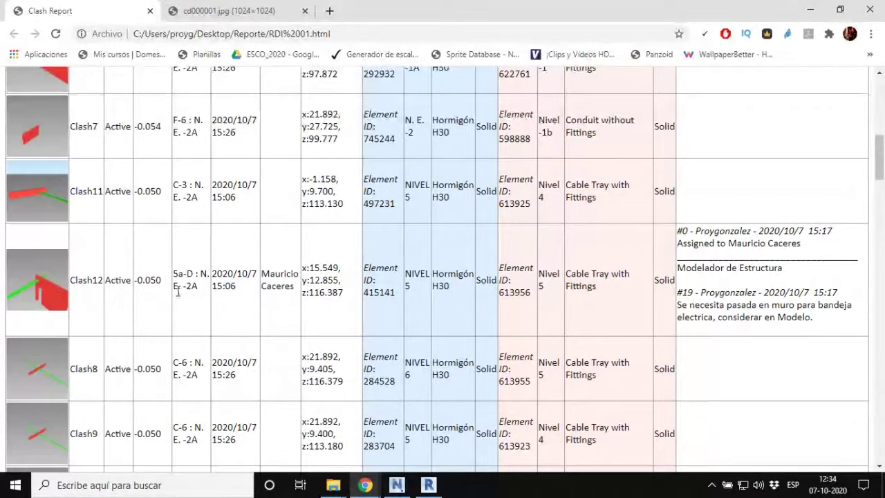
drag(275, 275, 296, 290)
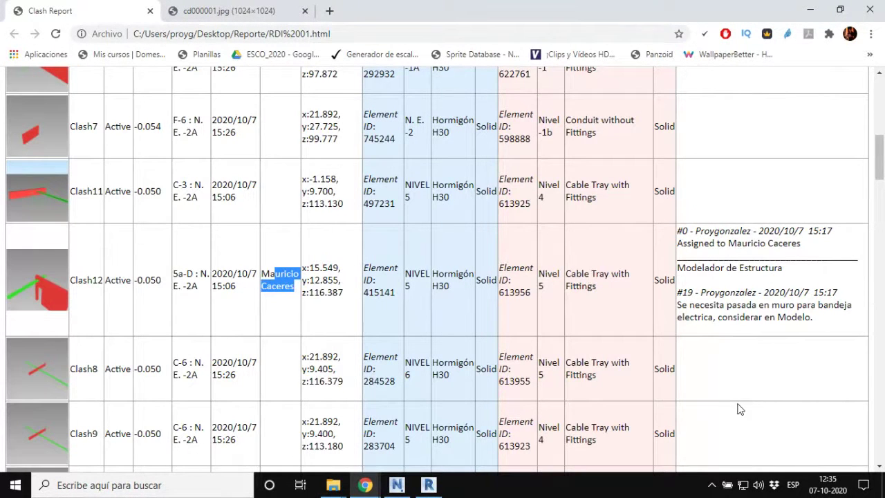
scroll(462, 386, up, 10)
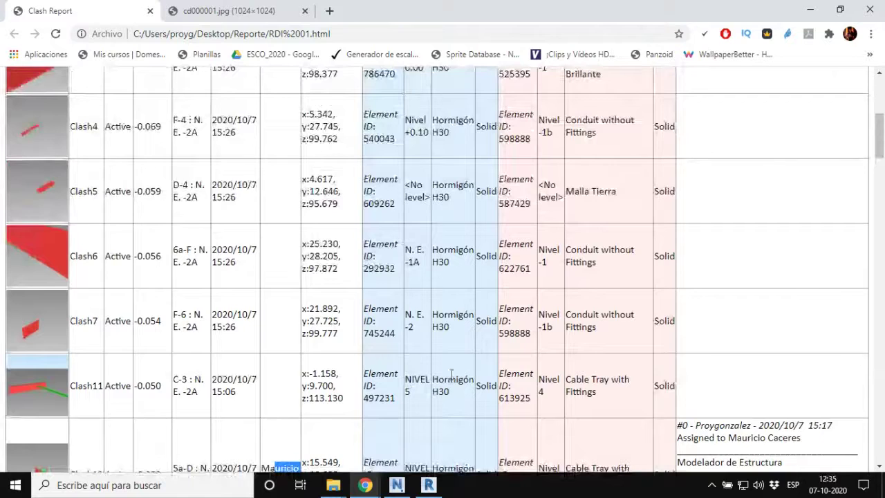
scroll(516, 365, up, 1)
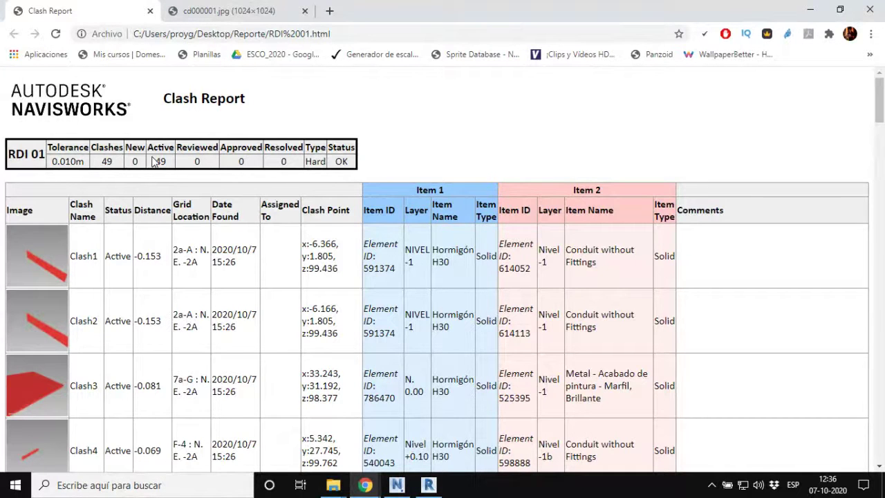
scroll(474, 138, down, 2)
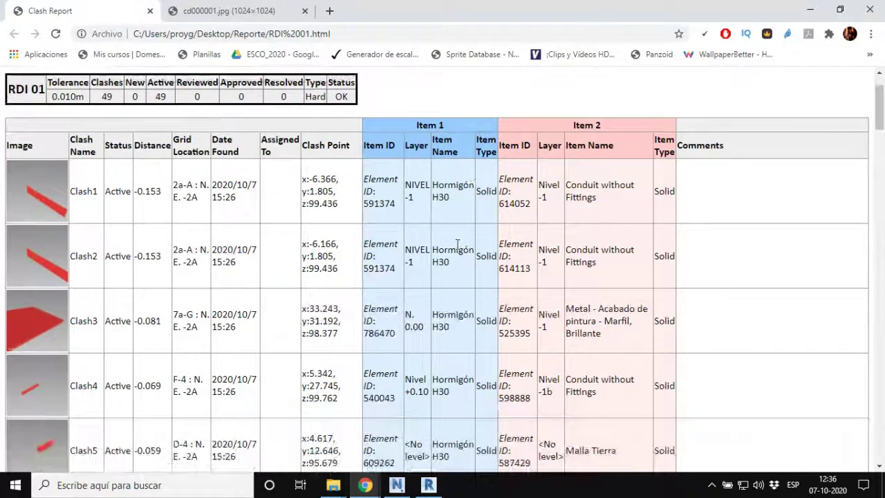
scroll(457, 245, down, 5)
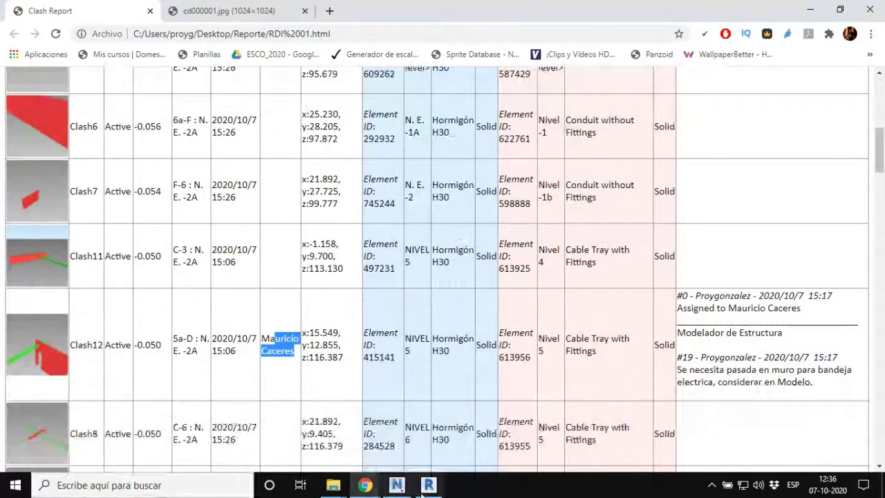
Step: Bring Revit 2020 forward and maximize its Home screen window over the report
click(425, 488)
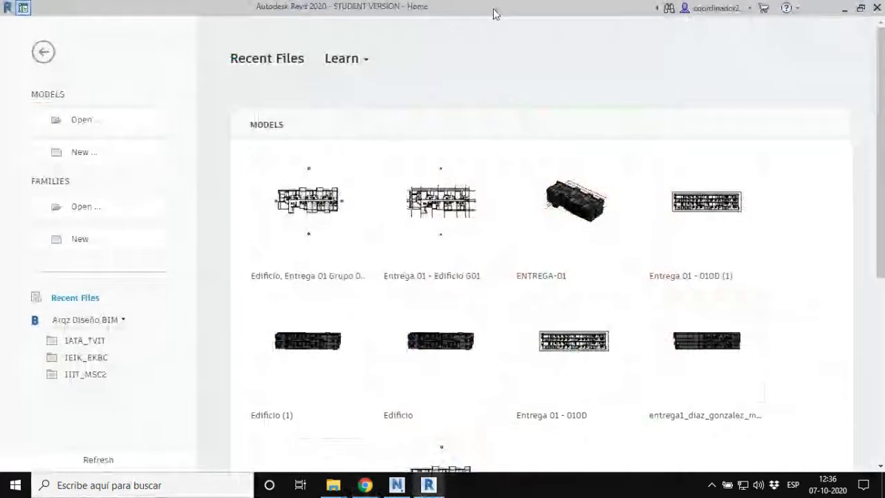
drag(494, 14, 884, 46)
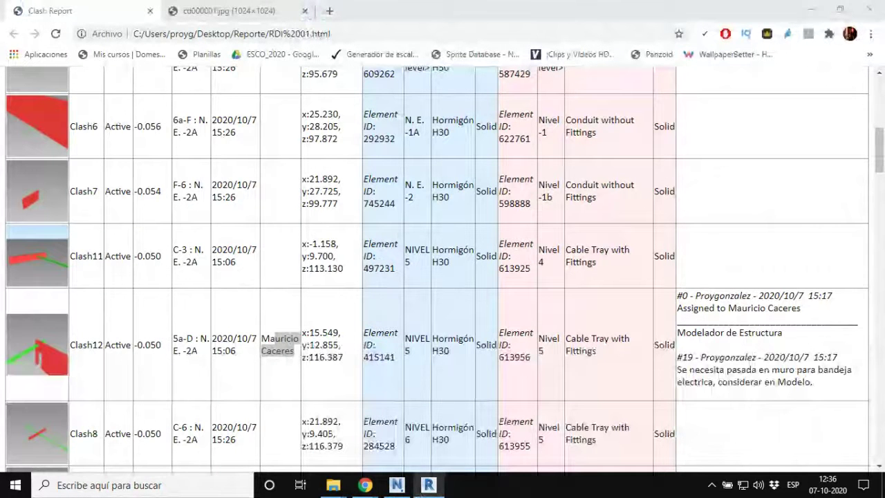
drag(884, 139, 375, 105)
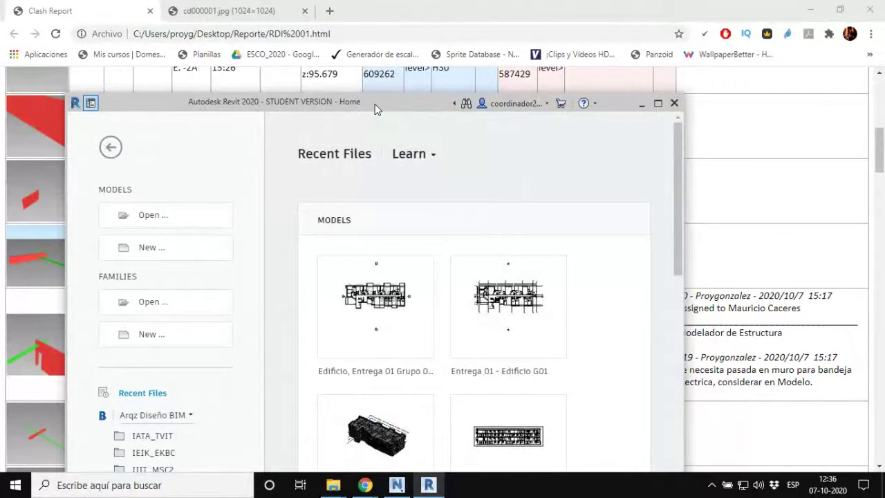
double_click(375, 104)
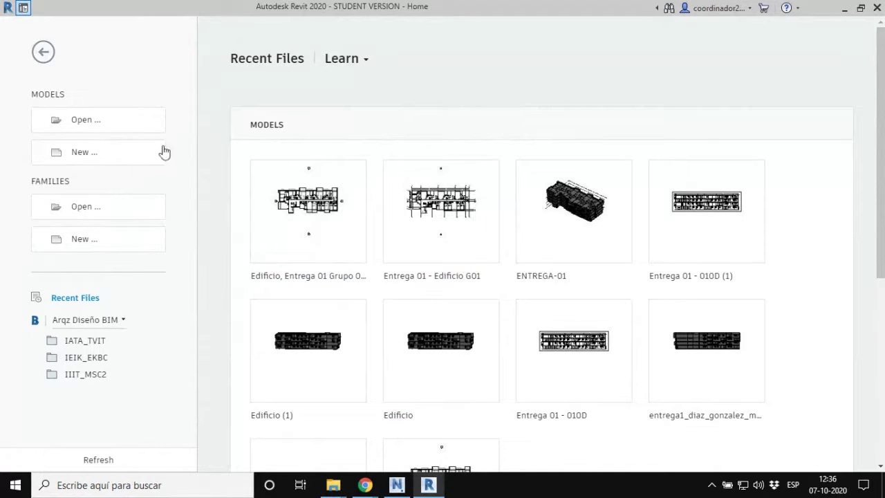
Step: Browse Desktop > 2020-02 > 01 - MEP > Encargo 01 > Modelos and pick Baltierra Estructura.rvt
click(110, 125)
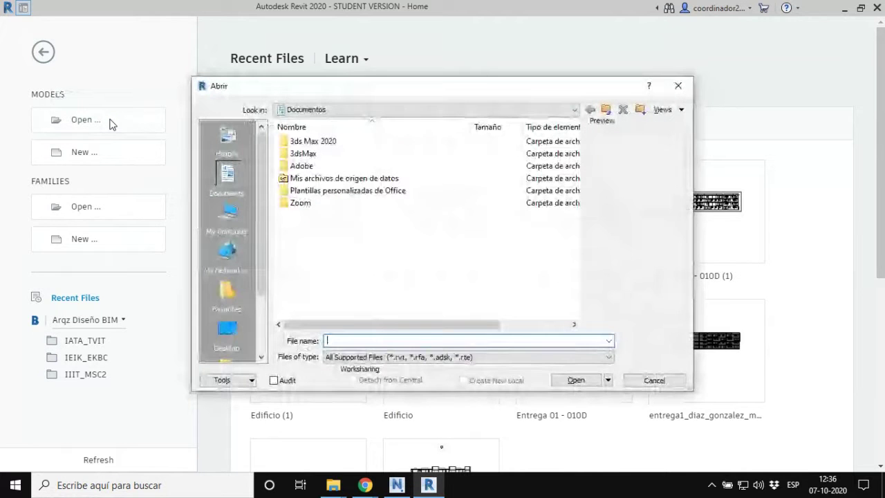
click(233, 331)
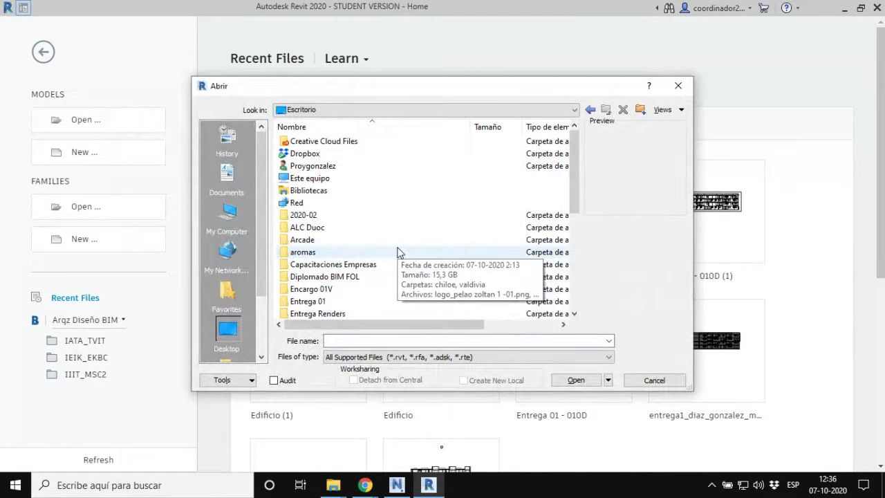
double_click(309, 217)
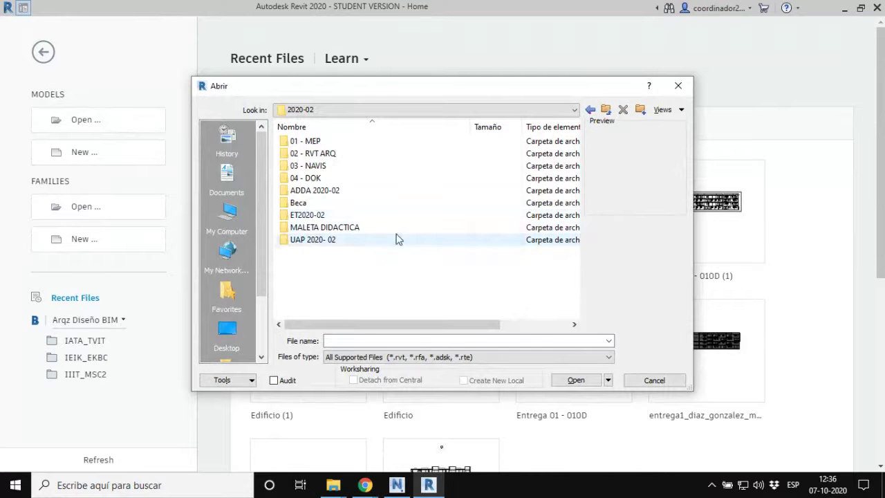
double_click(309, 141)
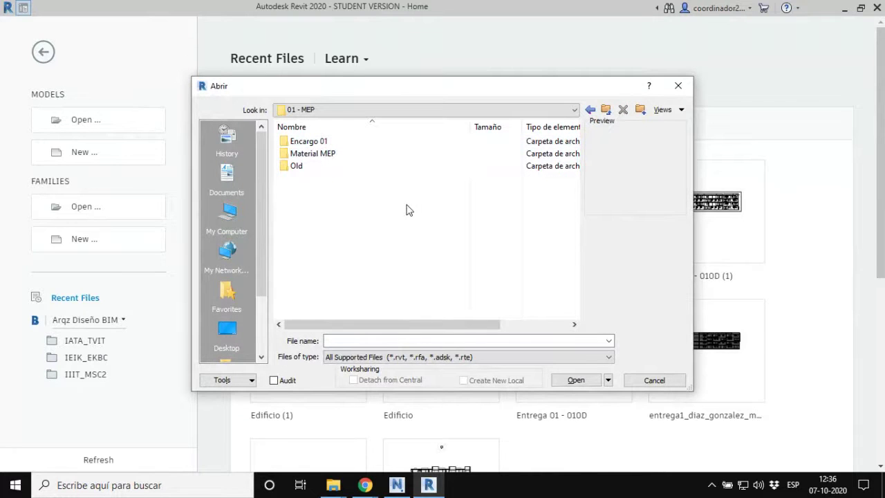
double_click(308, 141)
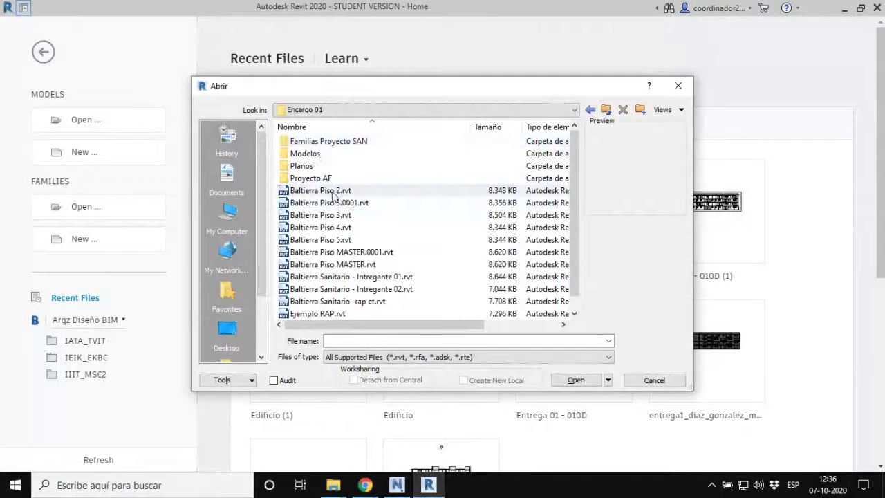
double_click(317, 155)
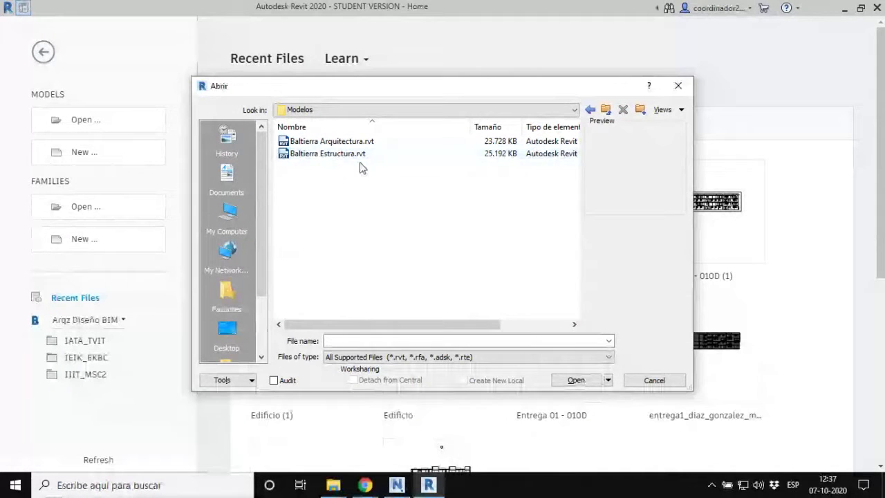
click(319, 155)
Step: Open Baltierra Estructura.rvt, continuing past missing updaters and ignoring its 3 unresolved references
click(576, 381)
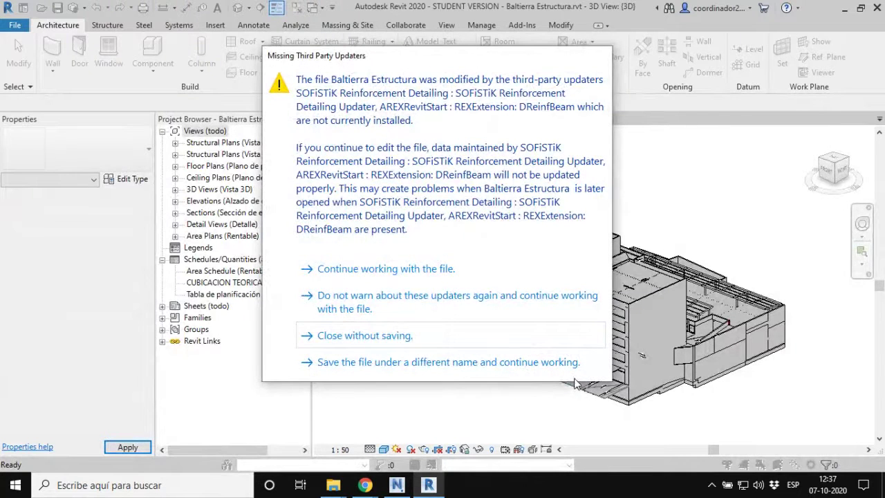
click(407, 268)
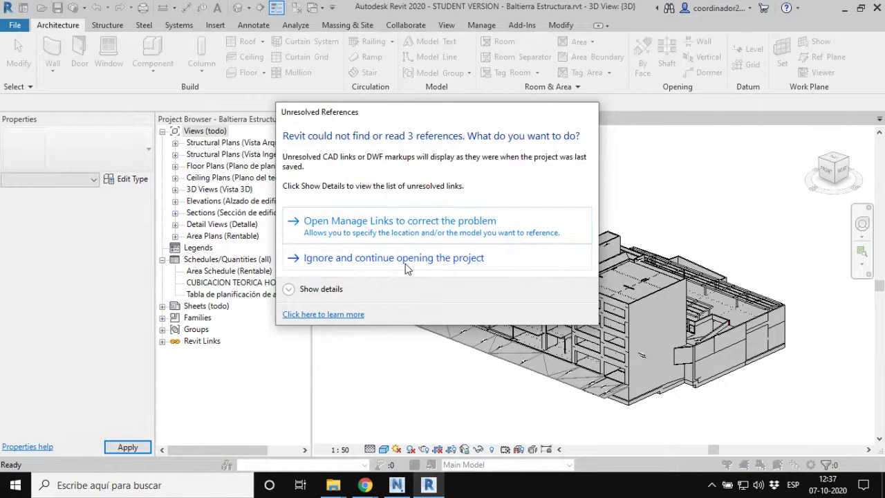
click(407, 263)
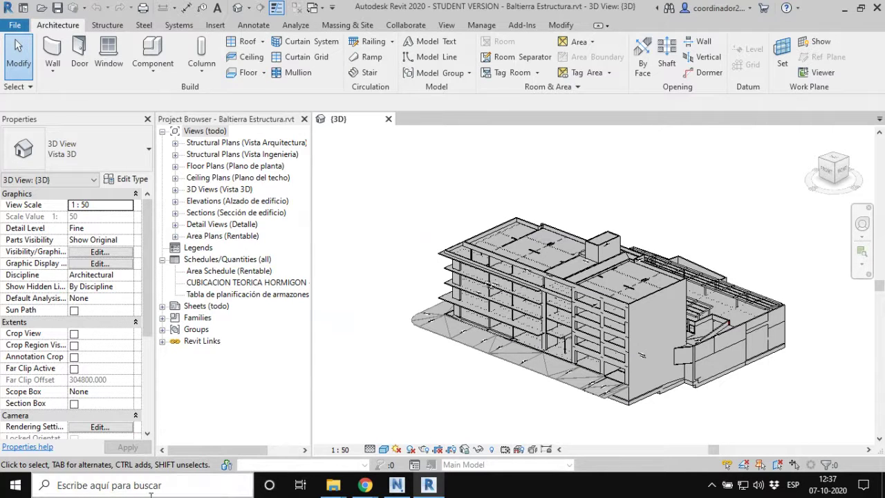
Step: Revisit Clash12 in the Chrome report, then switch back to Navisworks Clash Detective
mouse_move(366, 485)
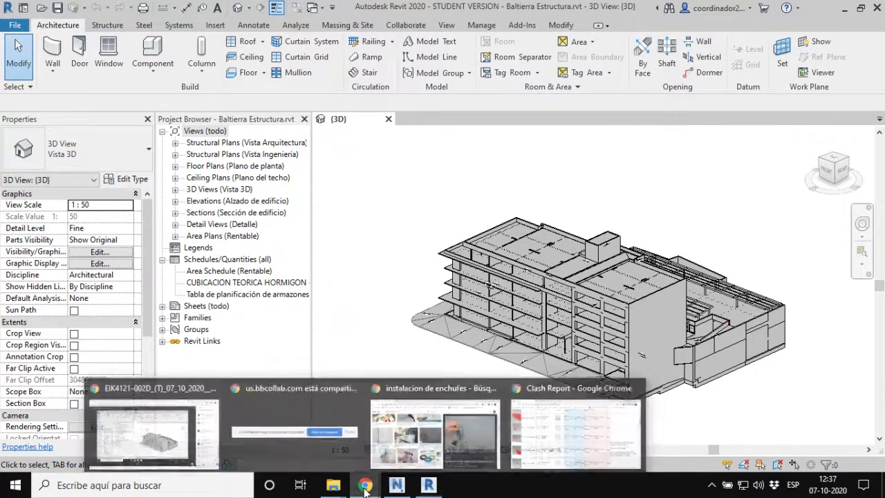
click(560, 432)
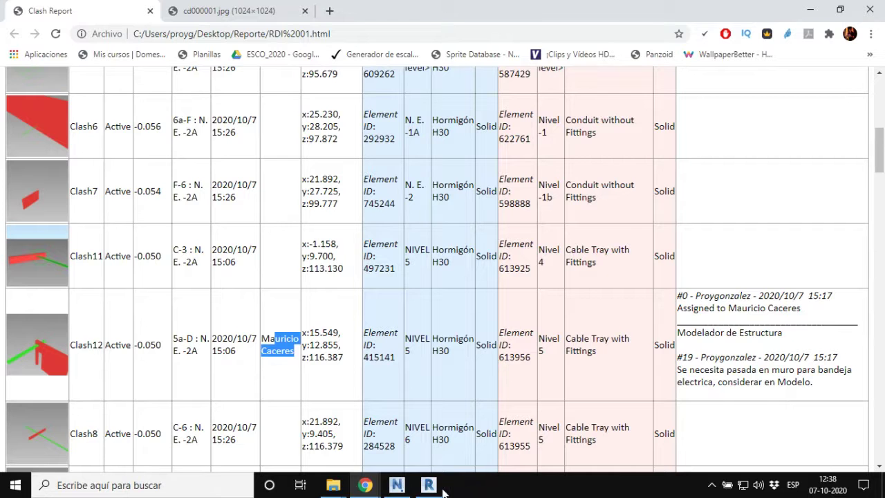
click(392, 487)
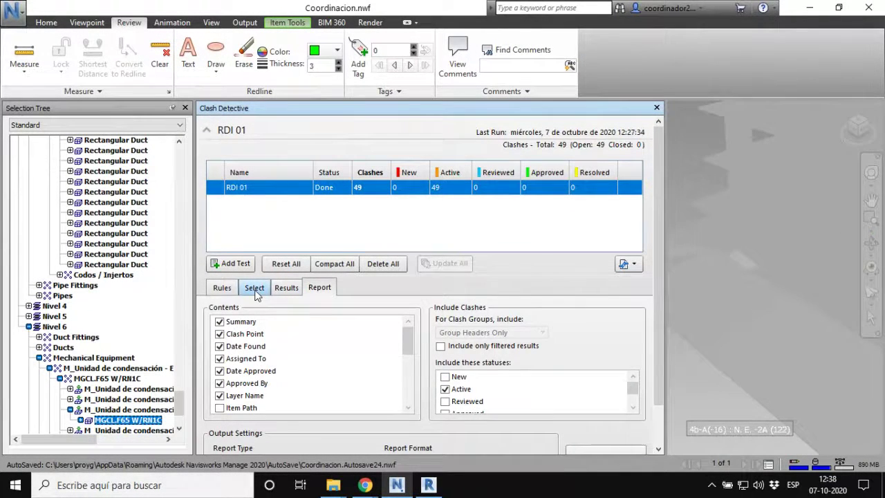
Step: Jump to Clash20 in the RDI 01 results and resize the panels to see it
click(255, 289)
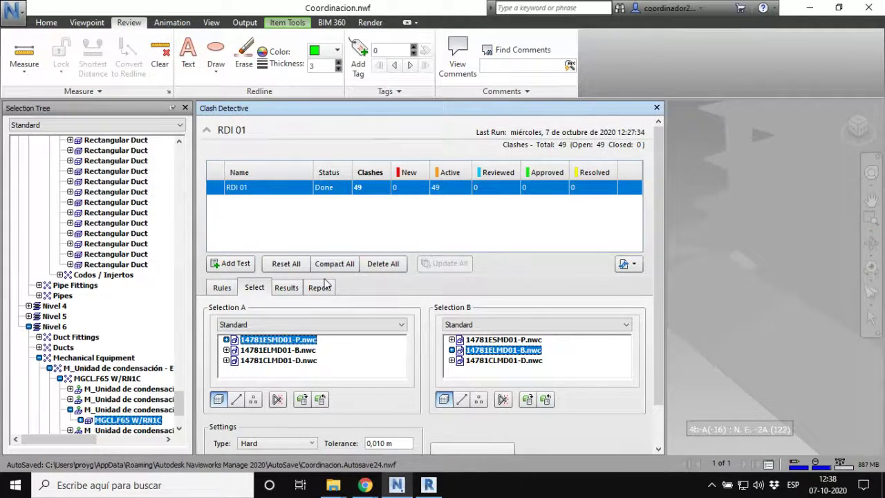
click(286, 289)
scroll(242, 401, down, 9)
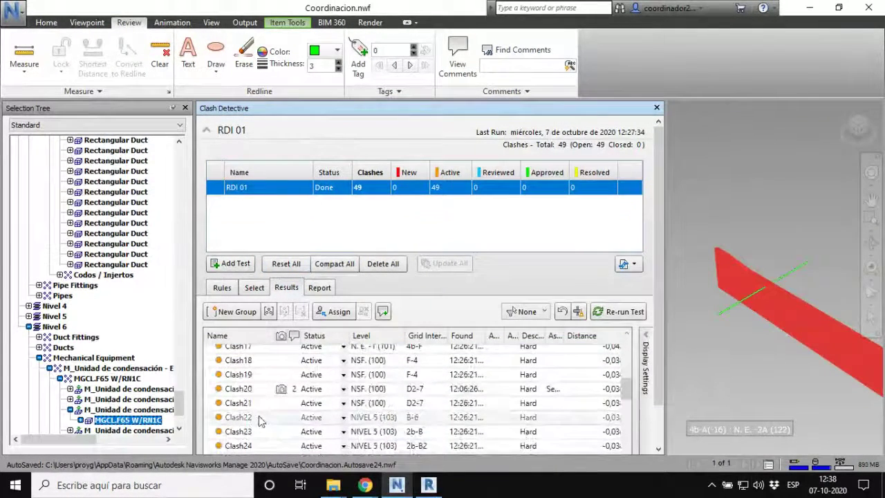
scroll(242, 398, up, 4)
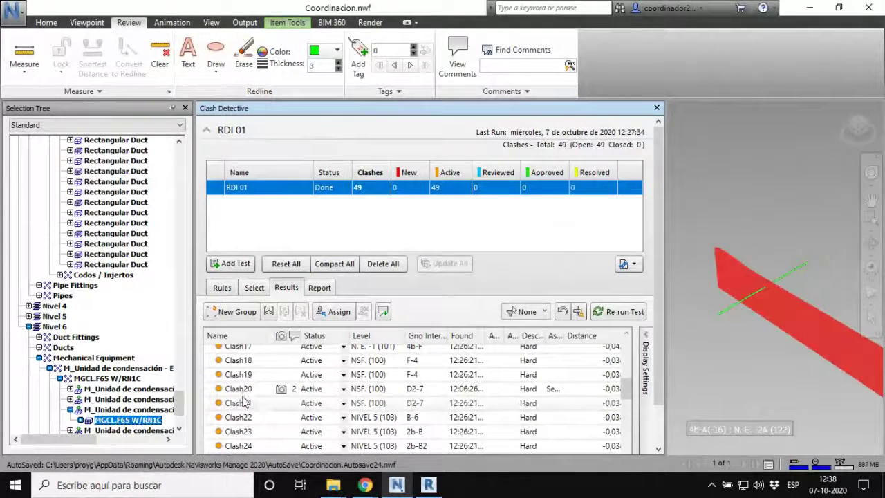
click(239, 388)
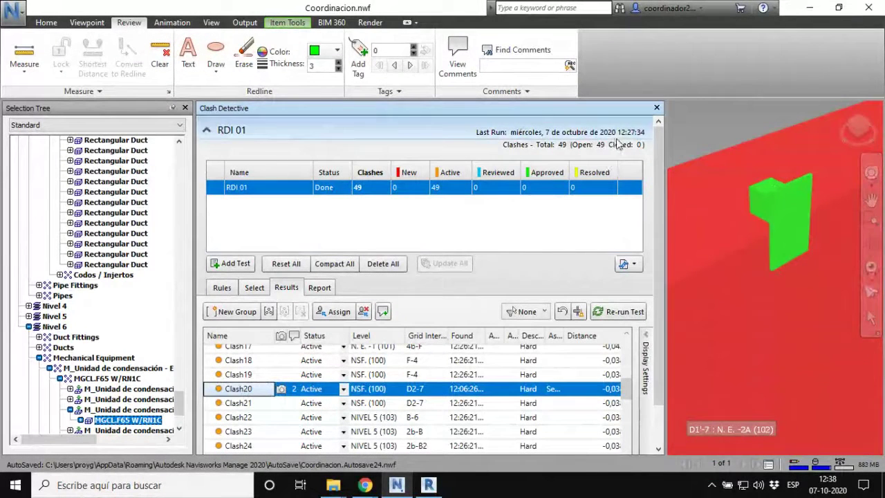
drag(665, 211, 551, 219)
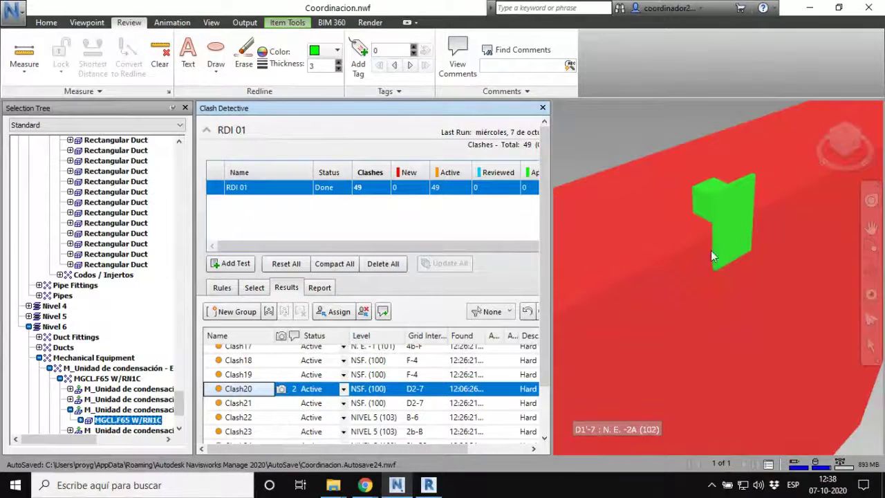
drag(553, 333, 605, 328)
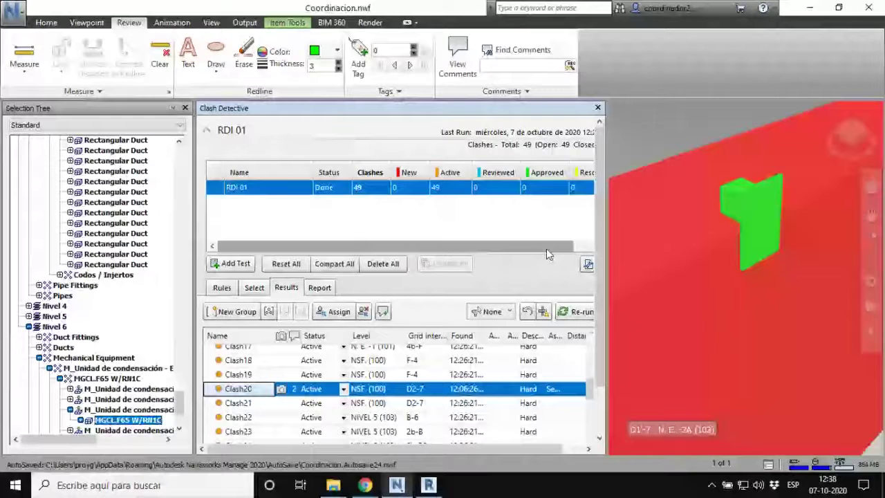
drag(553, 246, 578, 246)
click(578, 188)
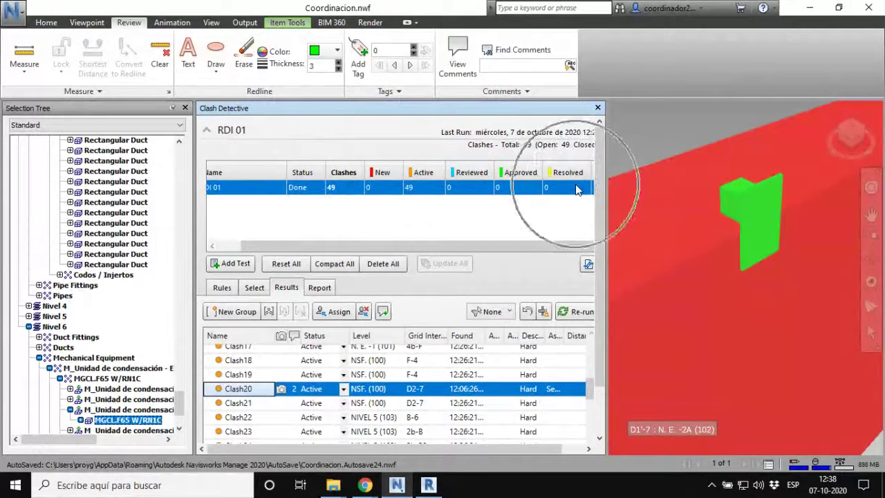
Step: Select the blue outlet box, pan to centre it against the red wall, and show Item Tools
click(747, 197)
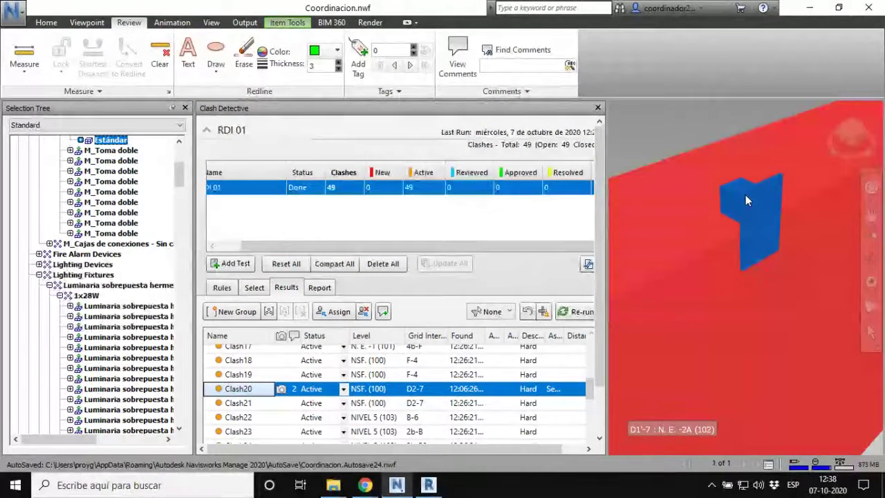
click(746, 200)
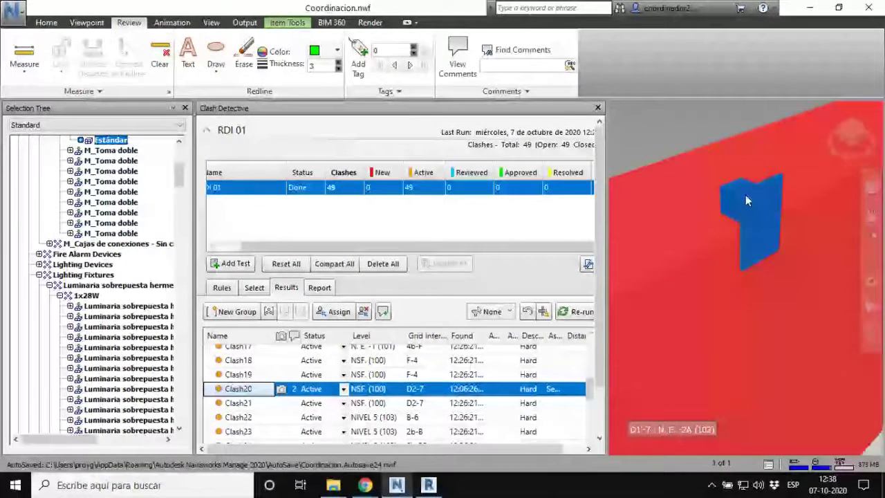
click(745, 197)
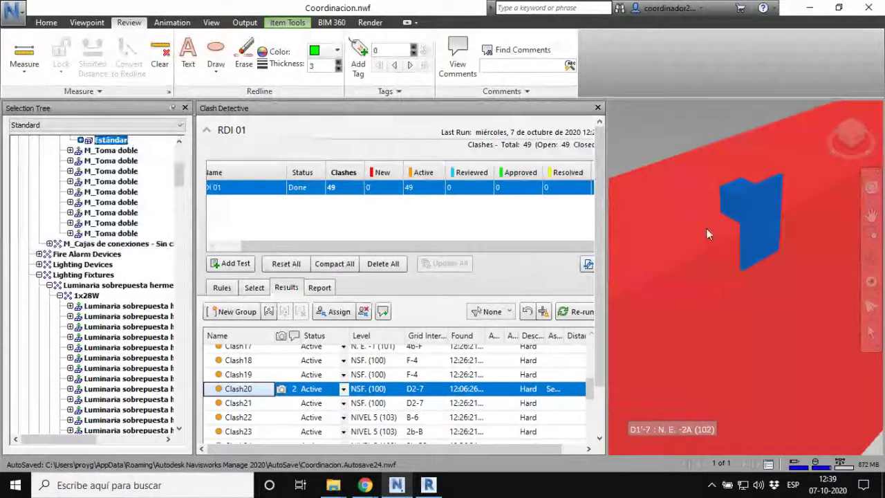
middle_drag(746, 225, 682, 250)
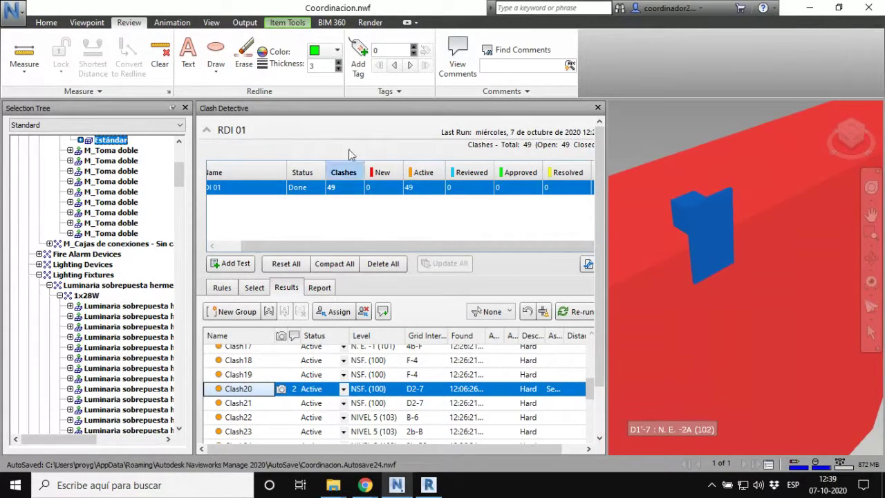
click(291, 25)
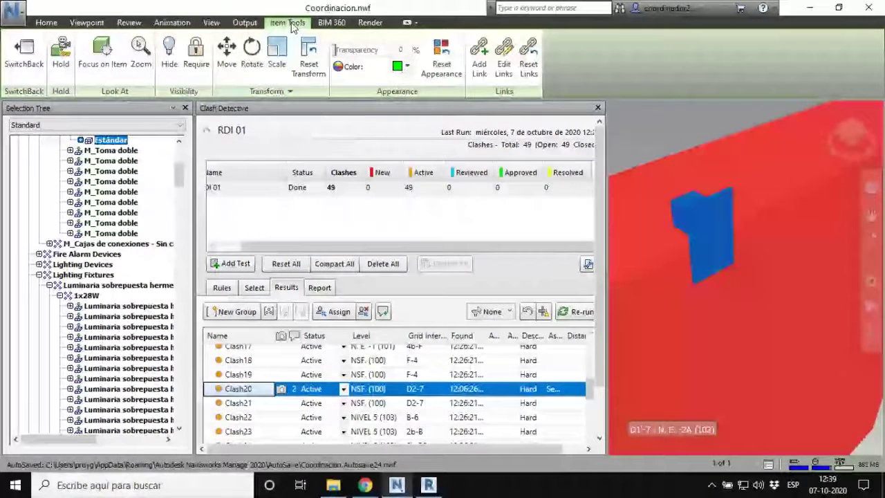
Step: Move the Clash20 outlet box right and down, then update the RDI 01 clash test
click(222, 69)
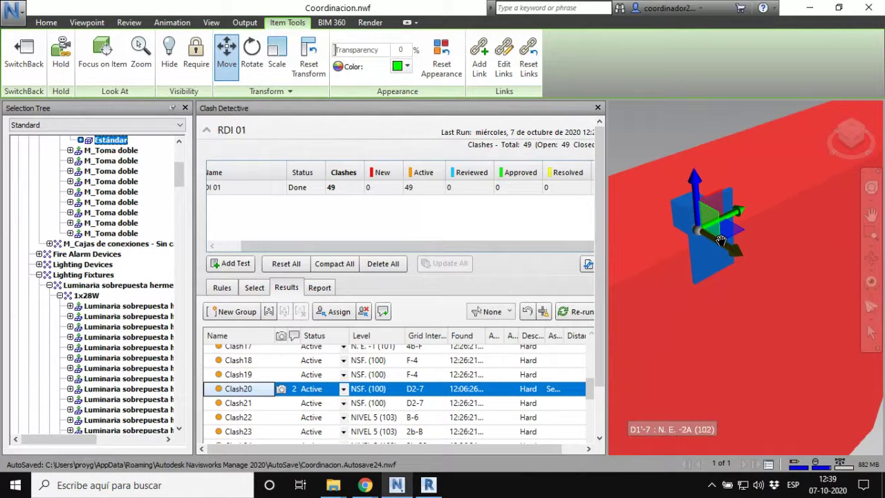
drag(725, 247, 755, 275)
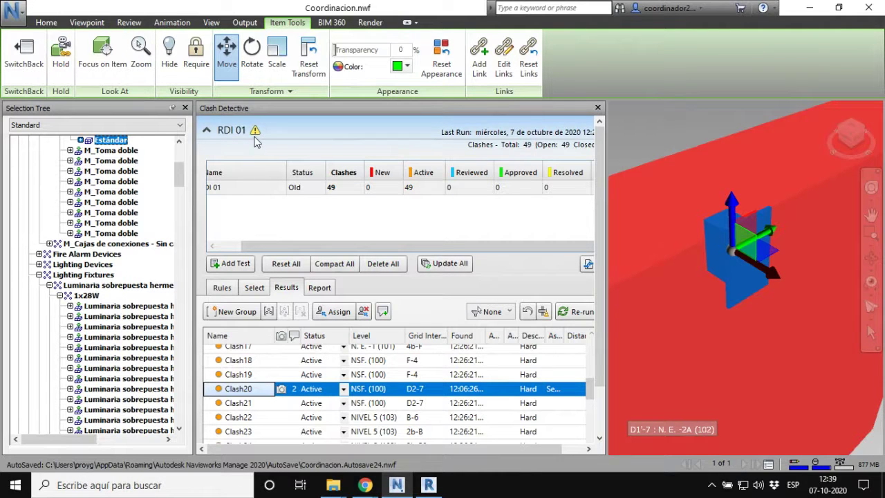
click(450, 263)
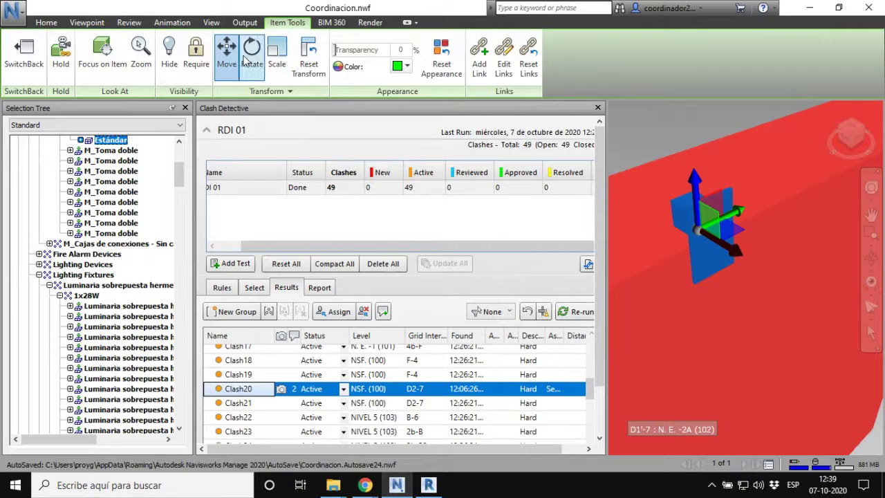
Step: Reselect the green outlet box and move it down and to the right again
click(233, 61)
key(Escape)
click(695, 205)
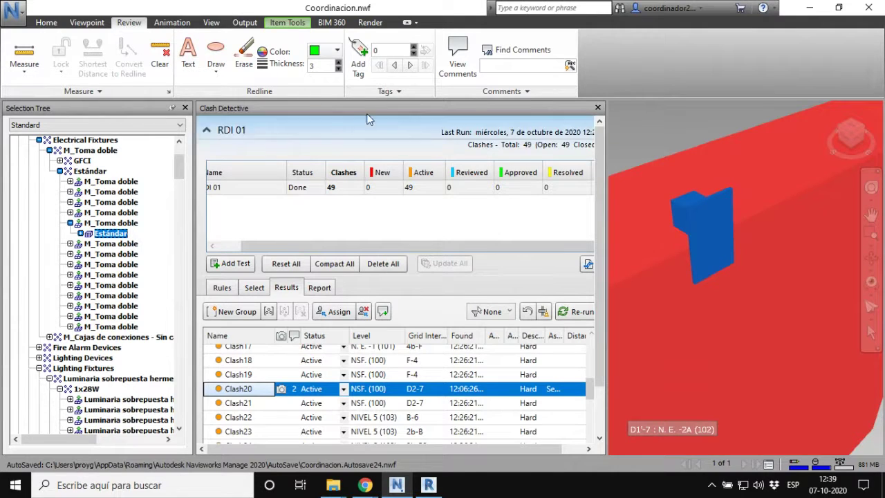
click(289, 25)
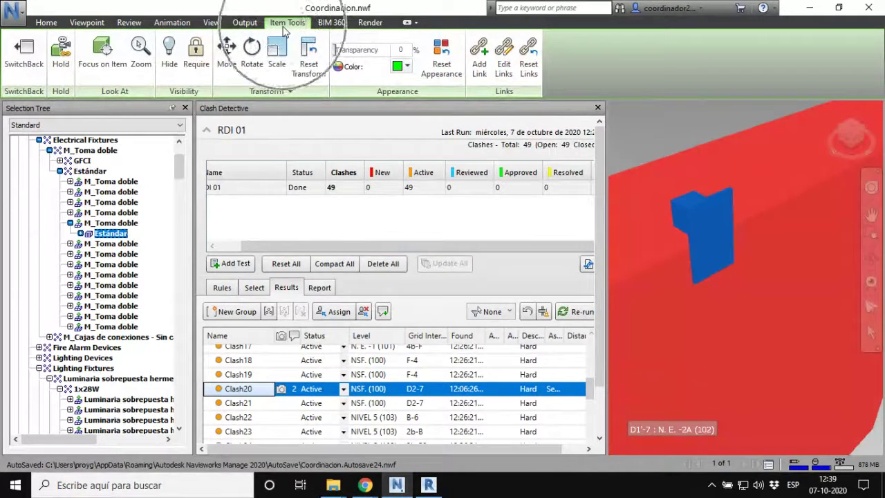
click(228, 69)
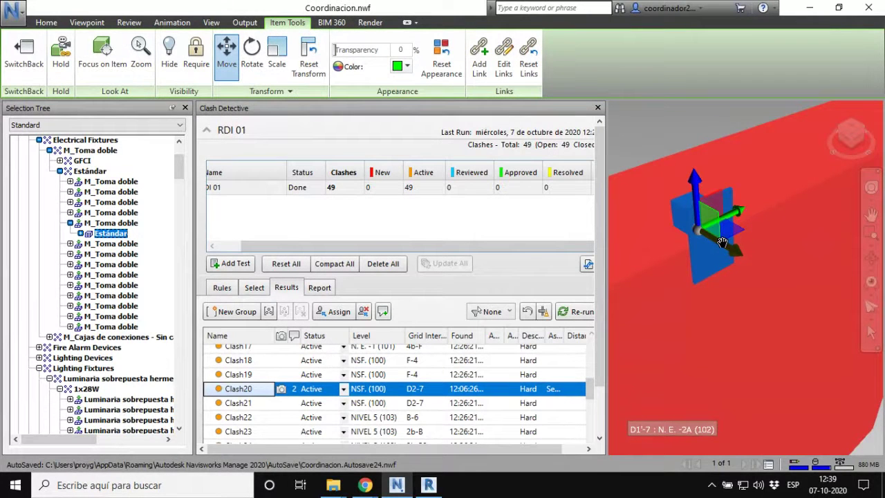
drag(722, 242, 750, 271)
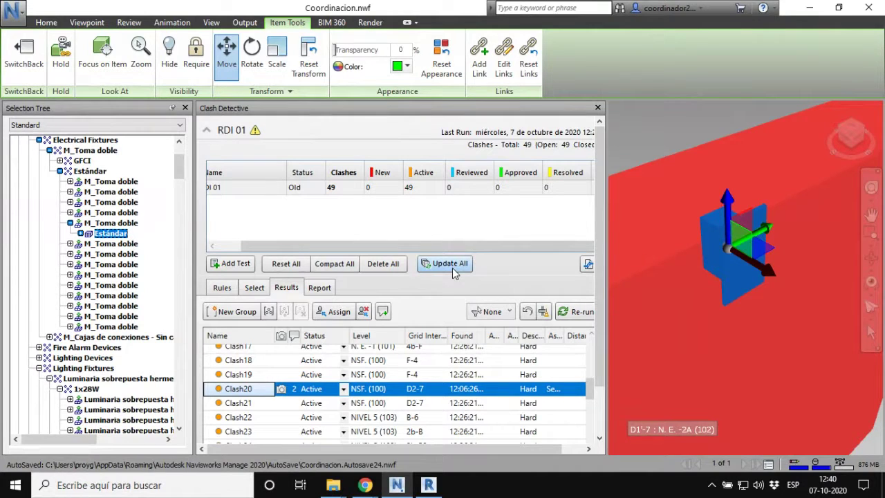
Step: Re-run RDI 01 and scroll down the Results list toward Clash20 and Clash21
click(449, 264)
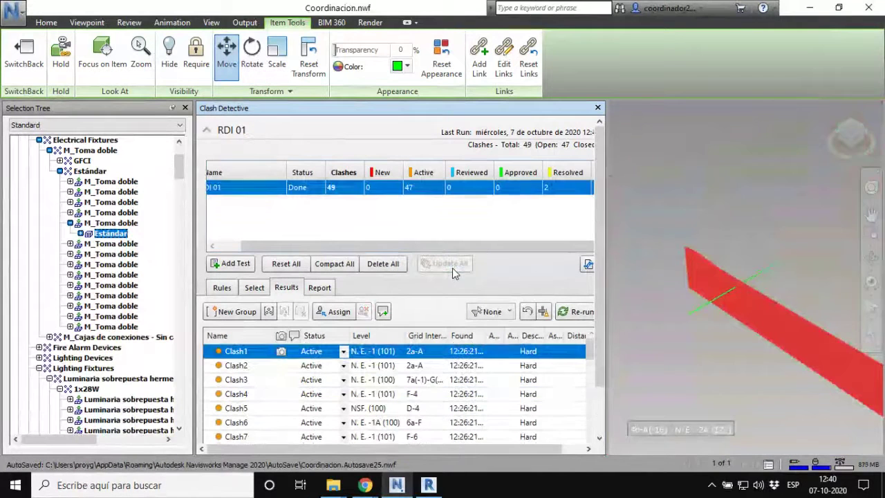
click(546, 196)
click(546, 195)
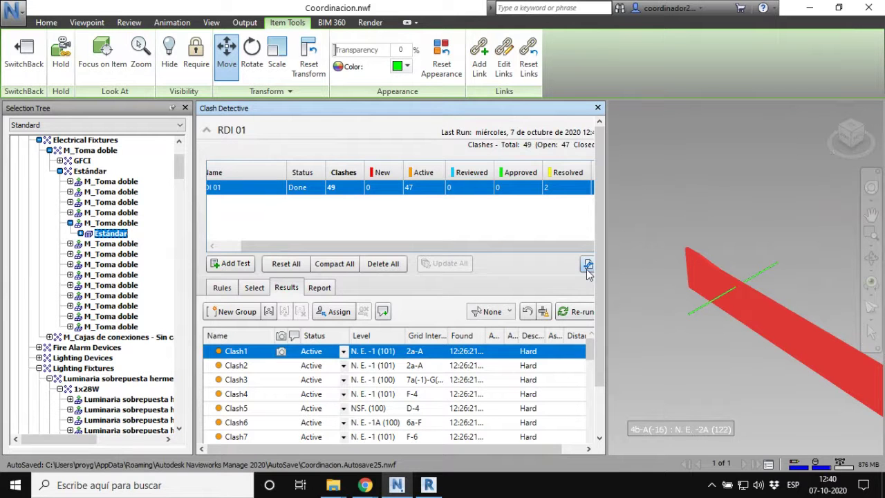
drag(597, 271, 603, 325)
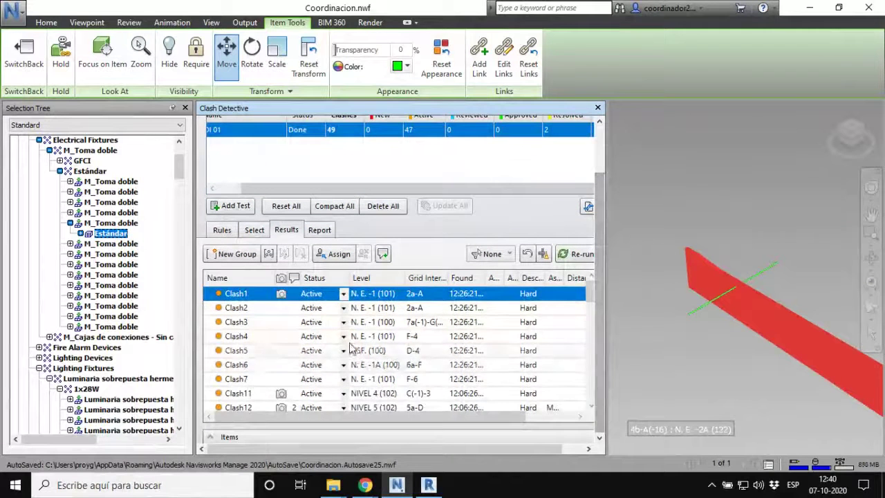
scroll(341, 346, down, 12)
scroll(340, 346, down, 2)
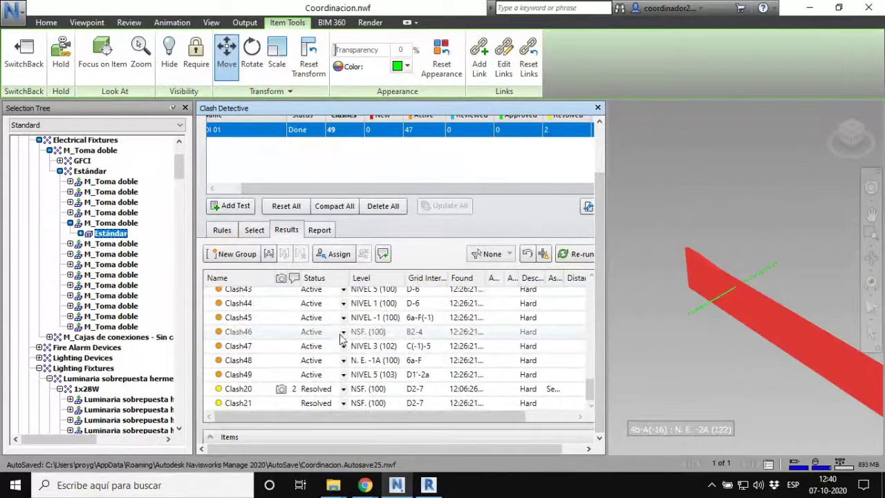
Step: Inspect the resolved Clash20 and Clash21, then nudge the outlet box back up and left
click(239, 390)
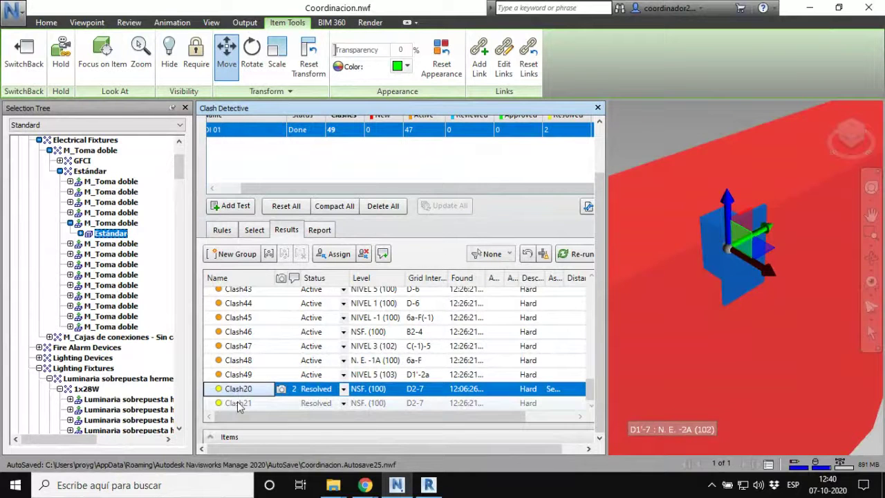
click(239, 404)
click(243, 391)
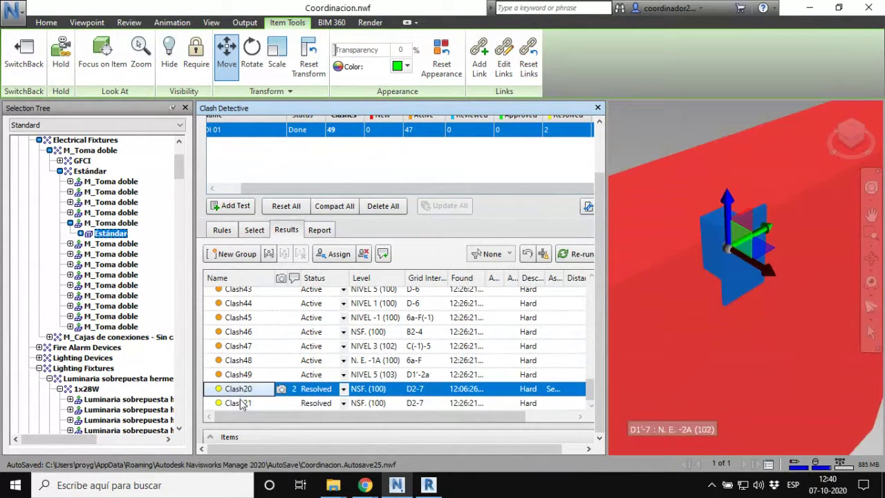
click(243, 404)
click(244, 391)
click(242, 404)
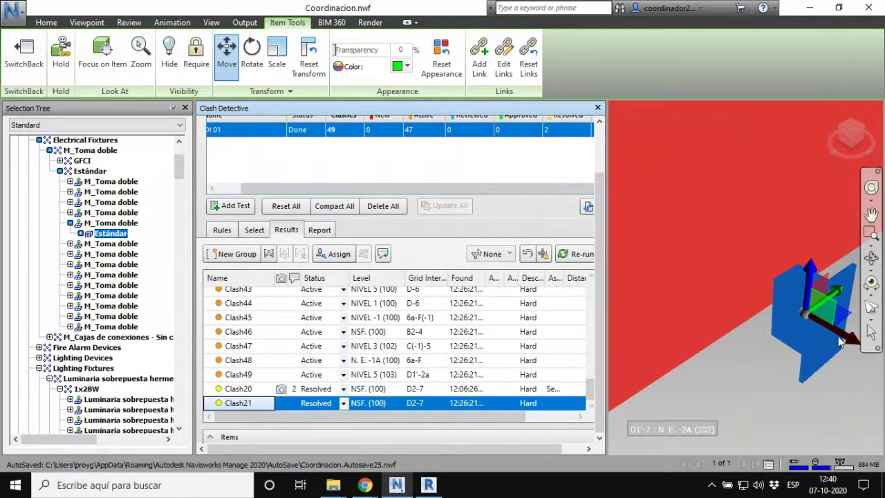
drag(842, 334, 786, 314)
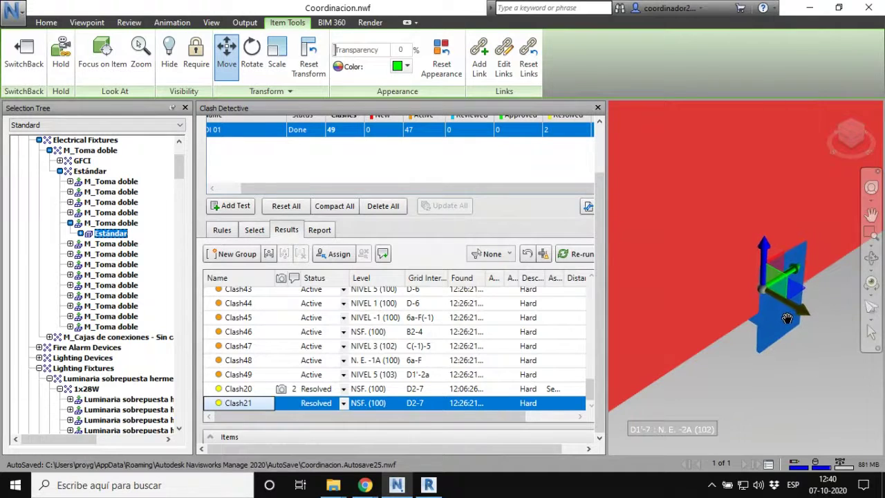
Step: Re-run RDI 01, review Clash21's objects, then minimize Navisworks to reveal the Chrome report
scroll(439, 309, up, 7)
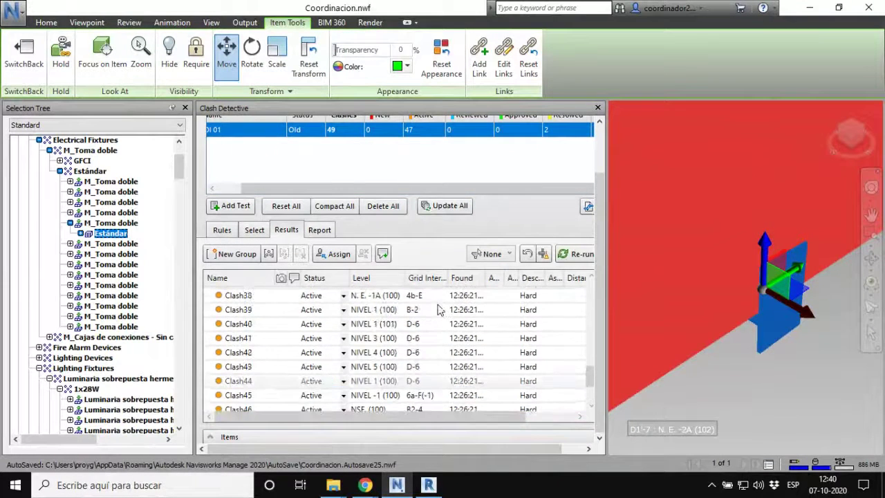
drag(601, 242, 605, 190)
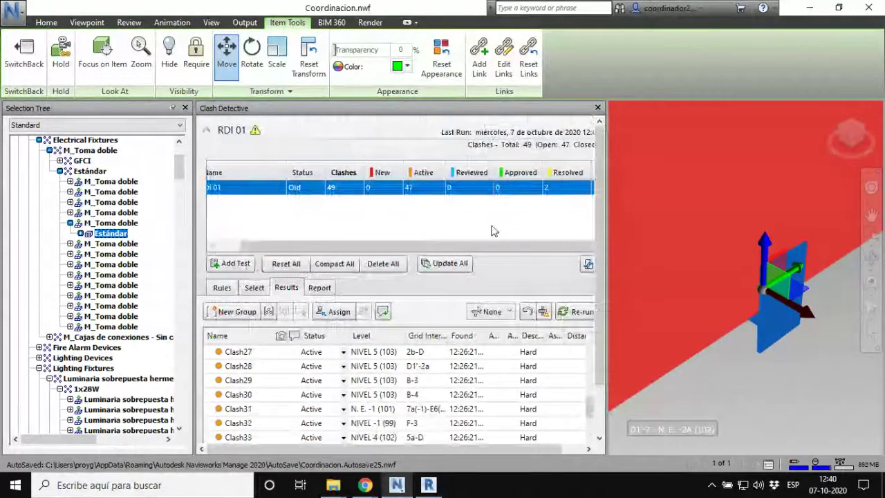
click(450, 264)
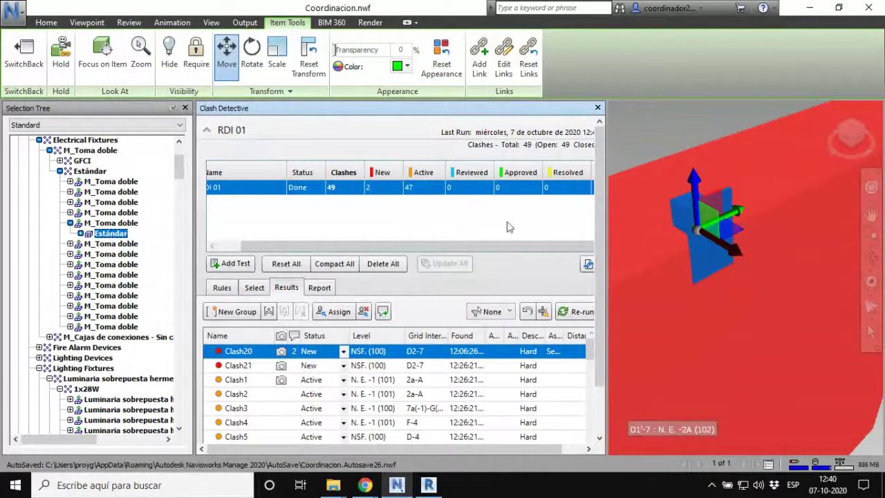
click(237, 365)
click(243, 362)
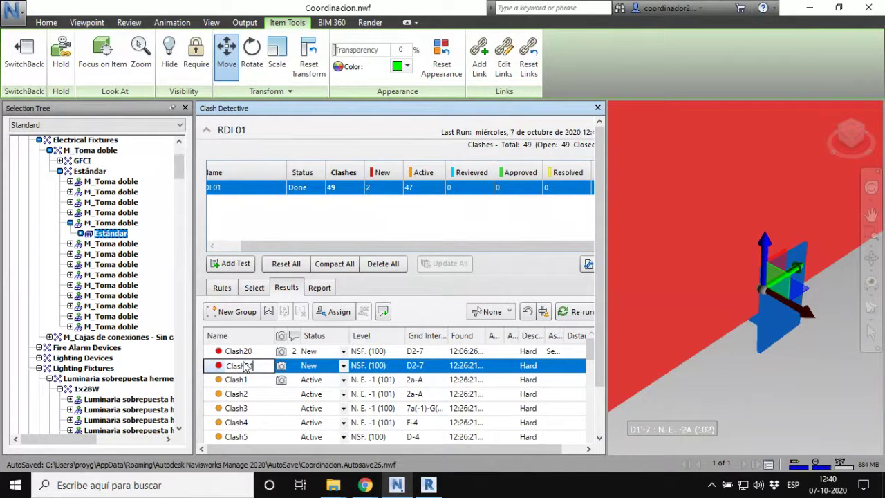
click(763, 369)
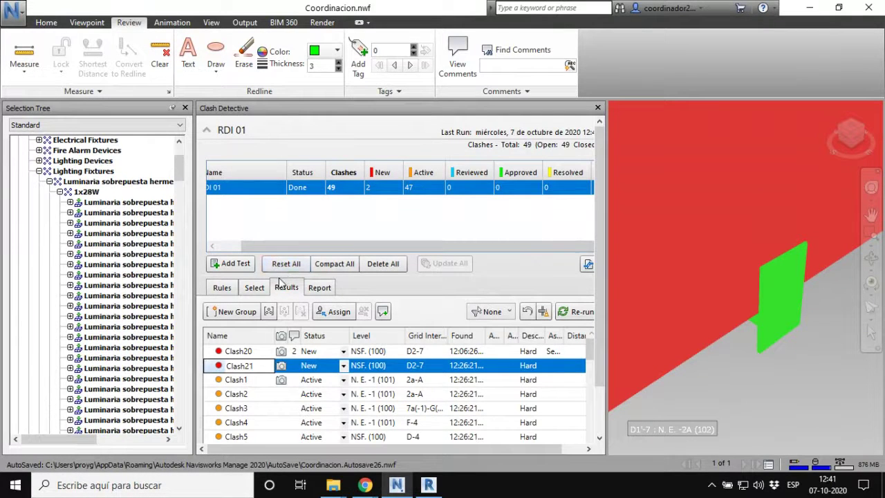
click(398, 487)
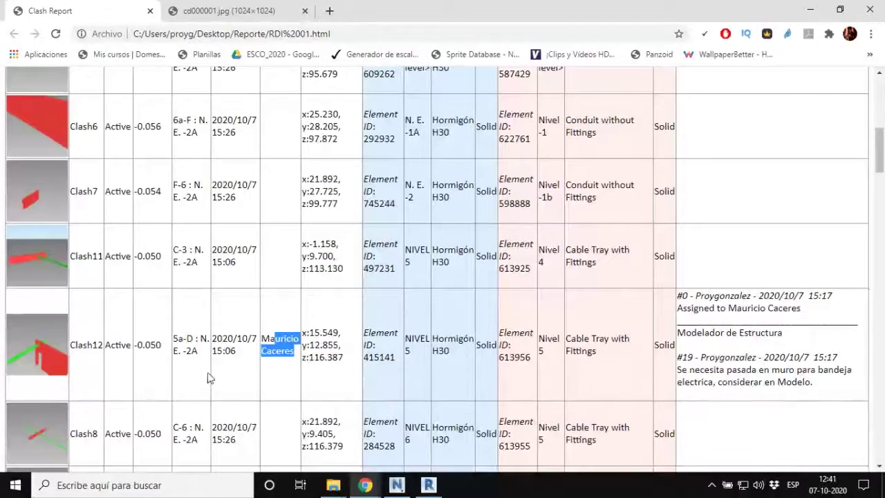
Step: Scroll to Clash12 in the report and select its wall-opening comment and Element ID 415141
scroll(438, 376, up, 7)
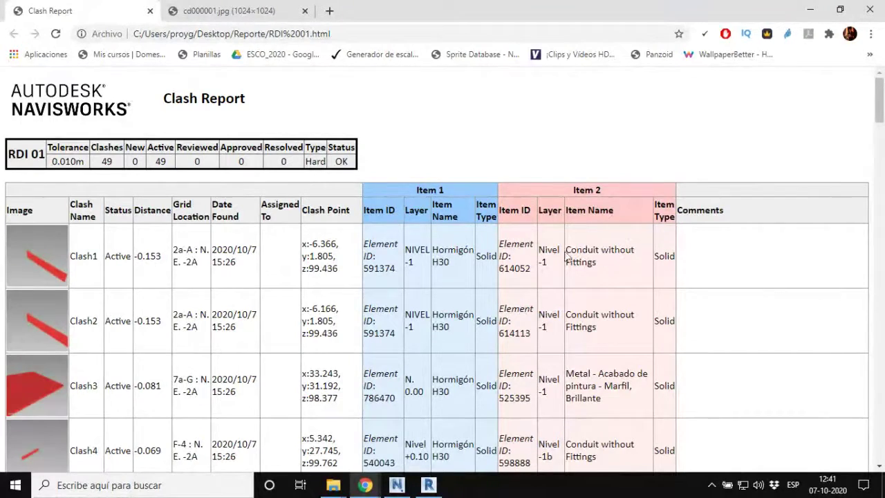
scroll(488, 352, down, 1)
scroll(488, 350, down, 10)
scroll(484, 346, up, 3)
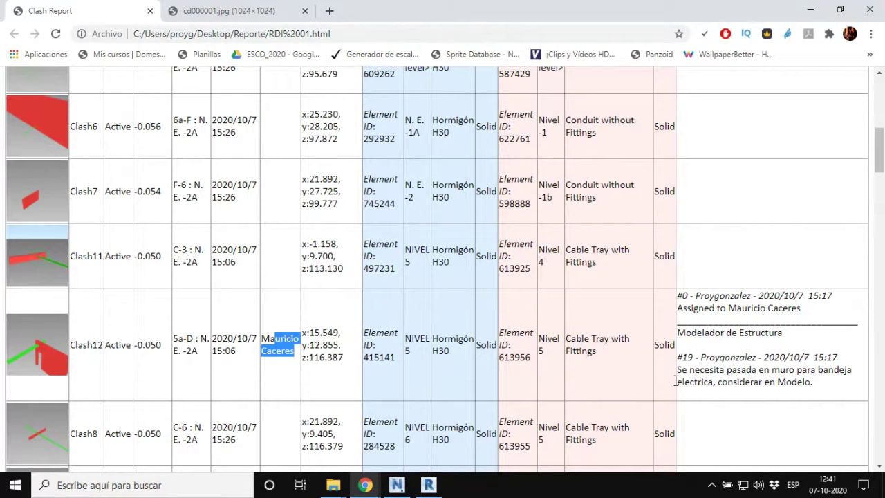
drag(772, 371, 840, 387)
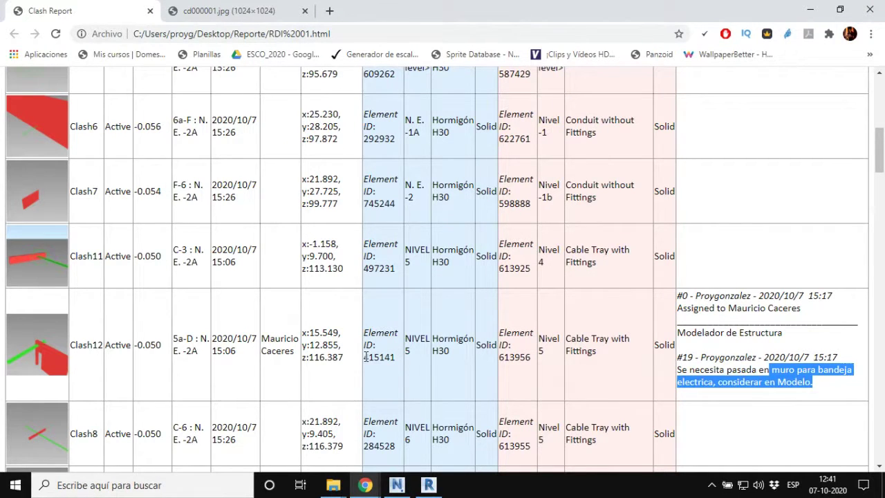
drag(365, 357, 382, 358)
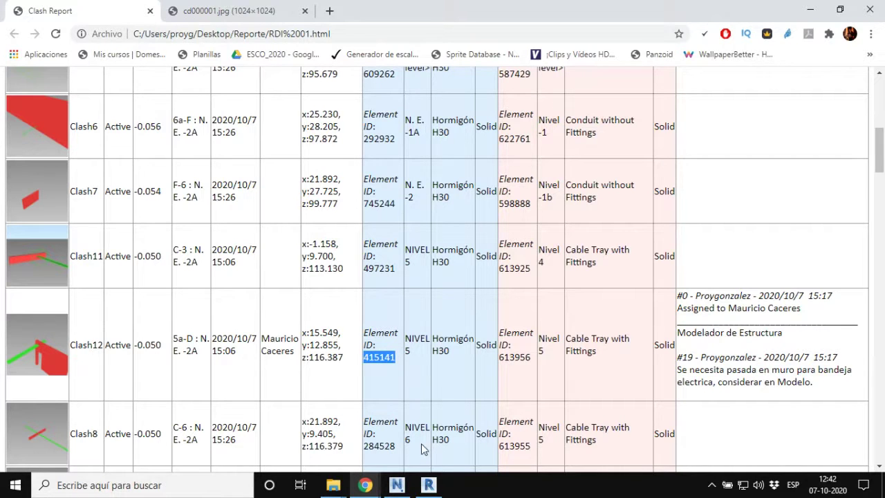
mouse_move(422, 492)
Step: Orbit the Revit model to a front view and note Clash12's grid location in the report
click(429, 485)
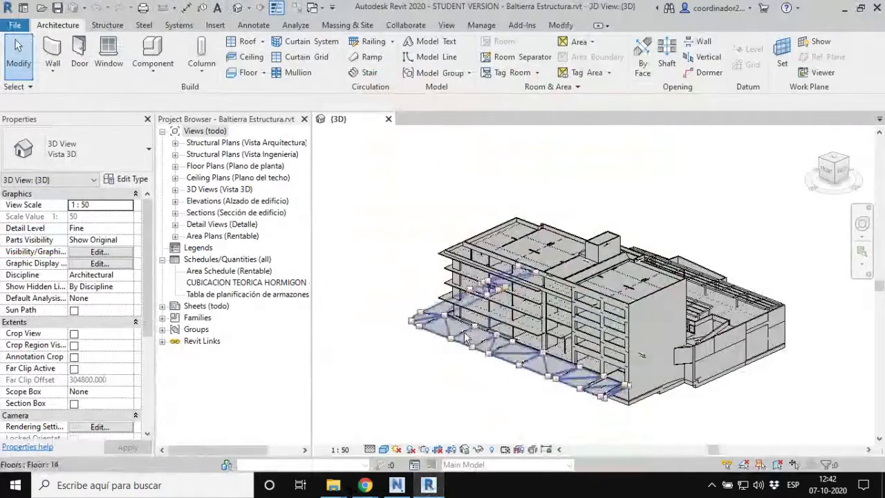
shift+middle_drag(465, 338, 658, 338)
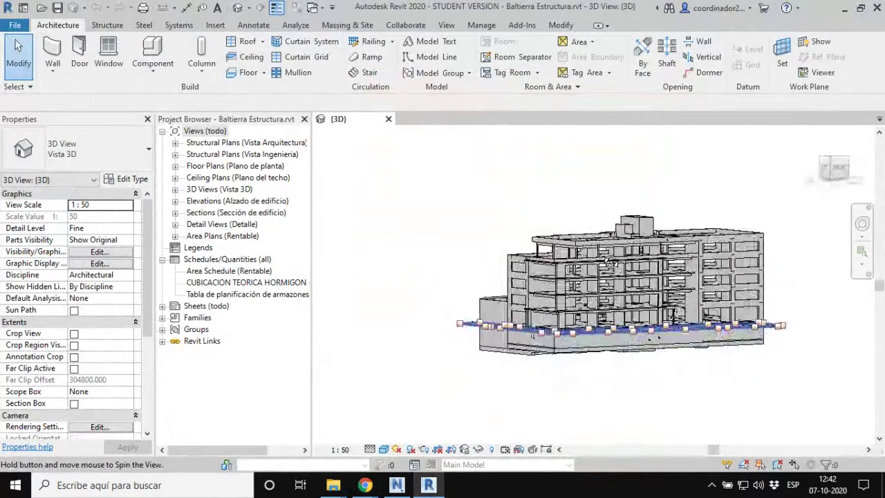
mouse_move(366, 485)
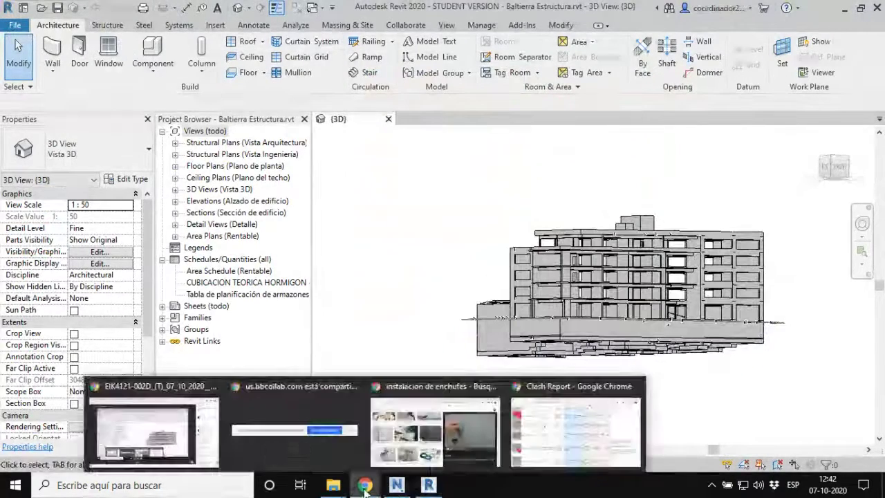
click(532, 416)
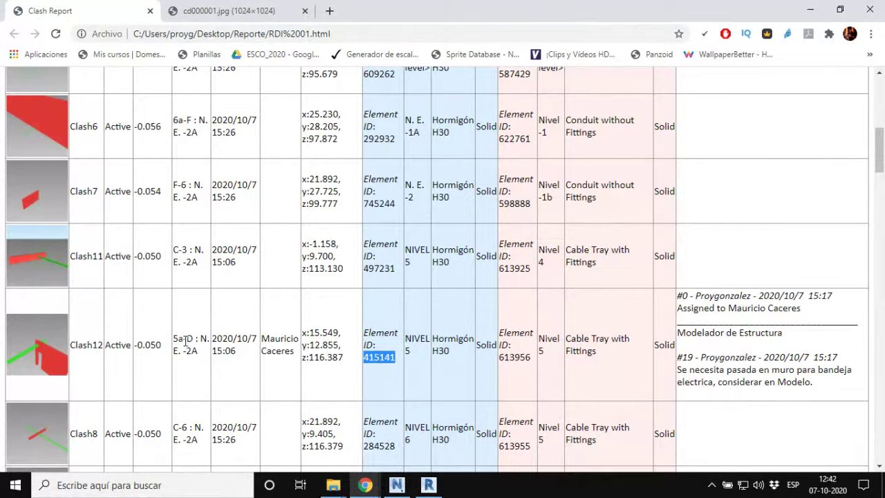
drag(185, 339, 209, 351)
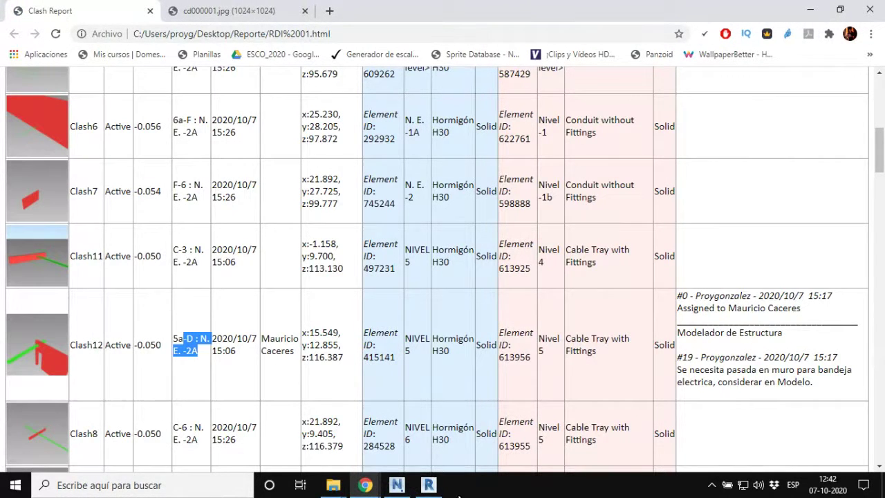
click(429, 485)
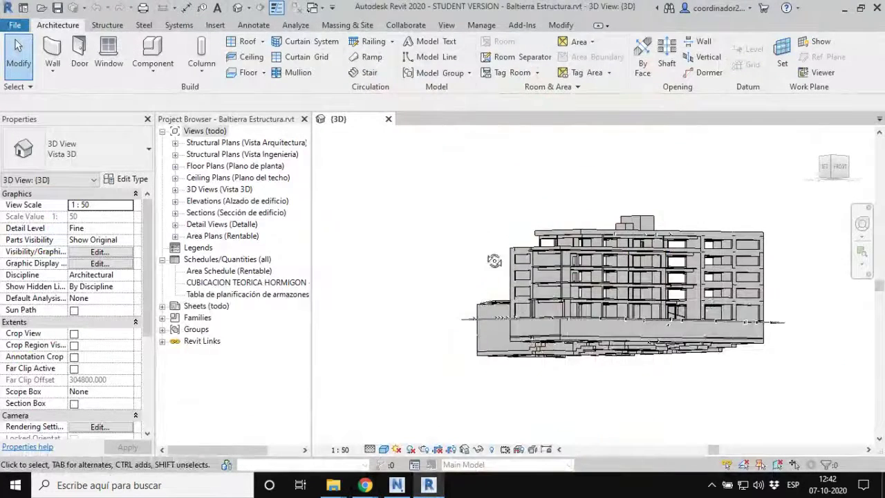
Step: Orbit the Revit building to an isometric view from above and open the Manage tools
shift+middle_drag(493, 261, 457, 78)
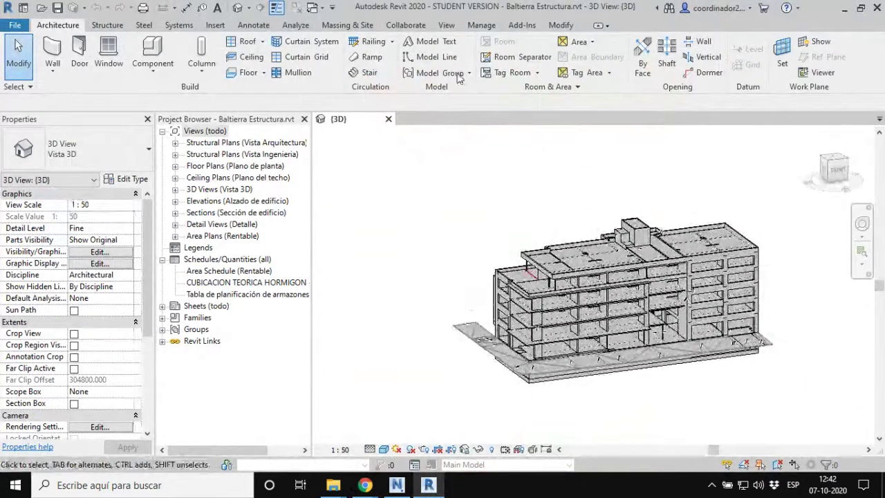
click(296, 26)
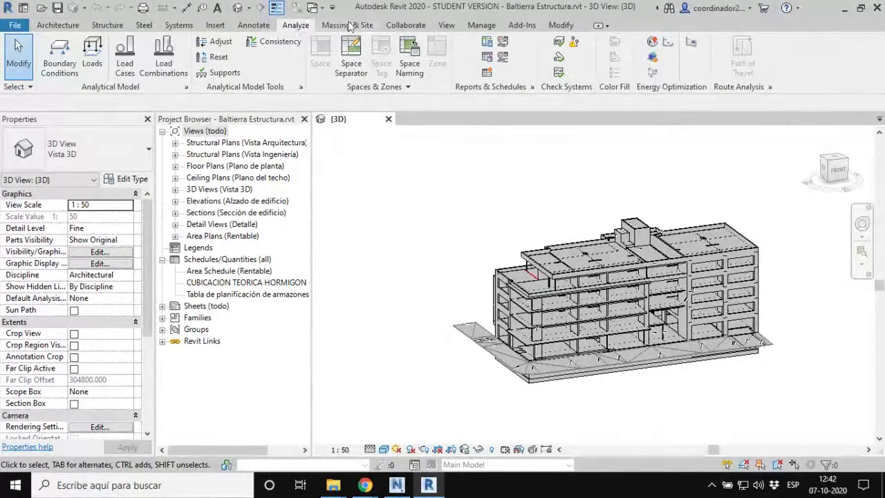
click(481, 26)
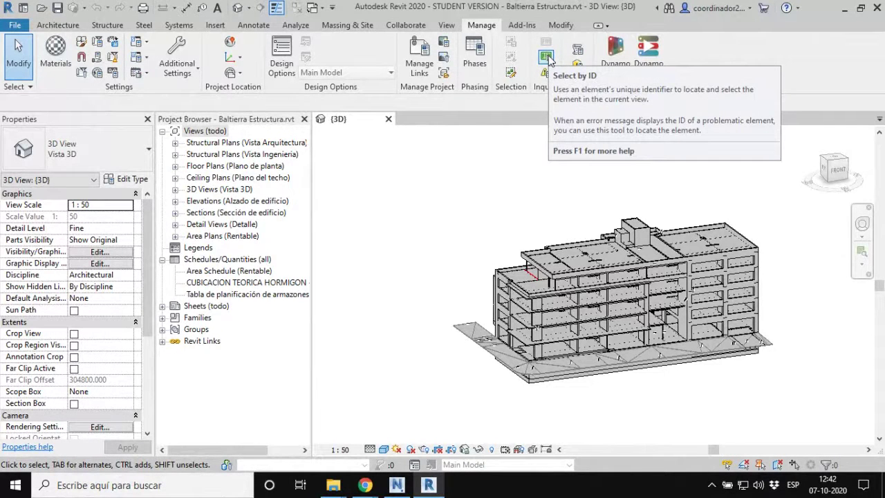
Step: Select wall 415141 by ID and isolate it in a section box
click(546, 57)
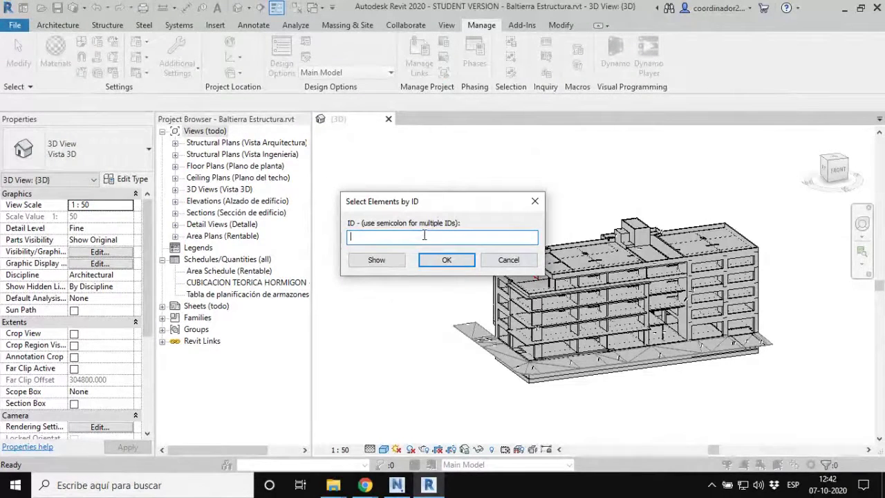
text(415141)
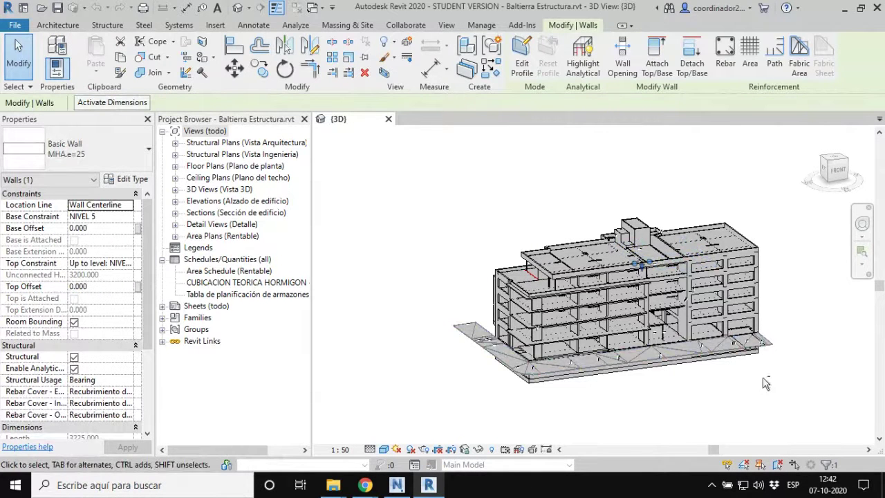
shift+middle_drag(766, 383, 513, 407)
key(ctrl)
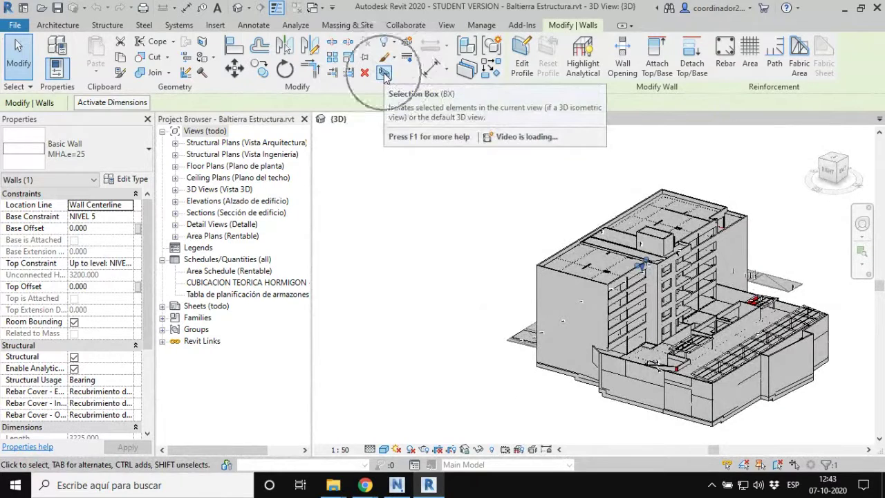
click(384, 73)
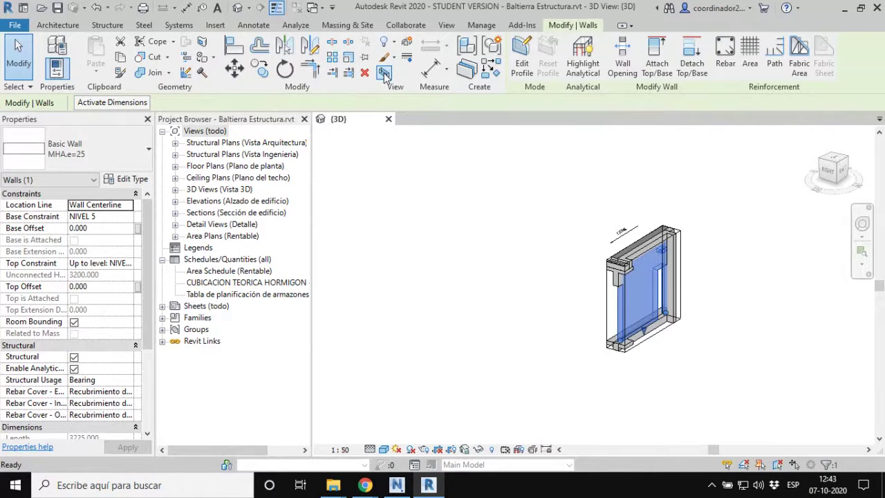
Step: Orbit to face the isolated wall head-on and select the wall element beside its opening
scroll(632, 308, up, 5)
shift+middle_drag(639, 329, 834, 256)
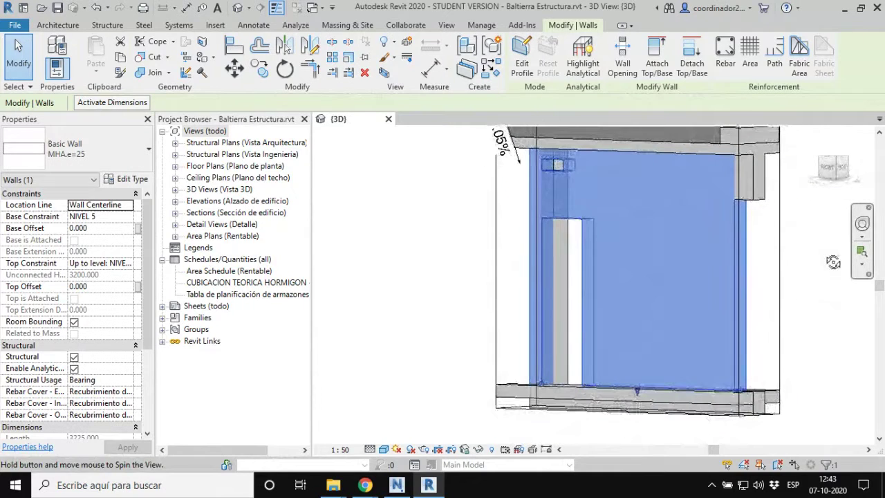
click(818, 340)
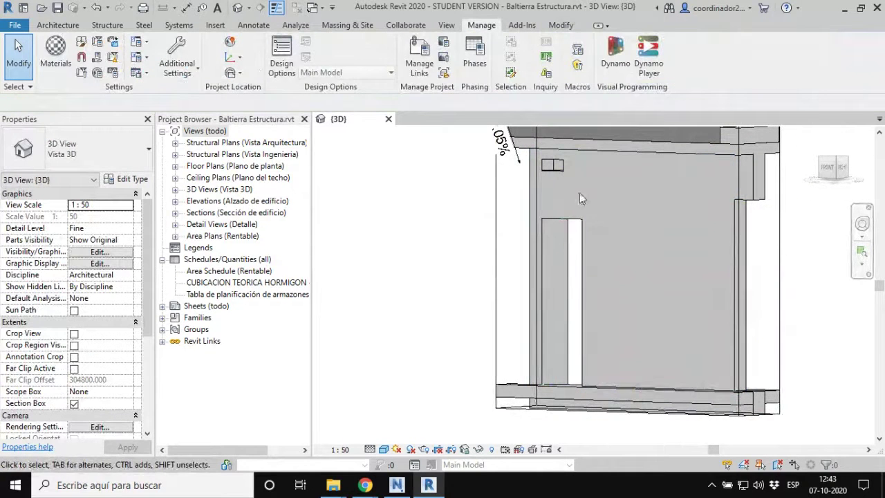
click(564, 169)
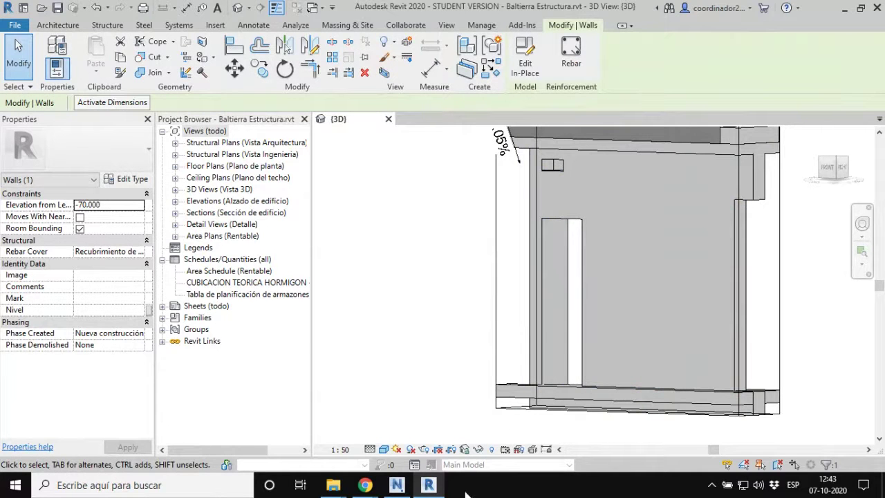
shift+middle_drag(523, 276, 585, 272)
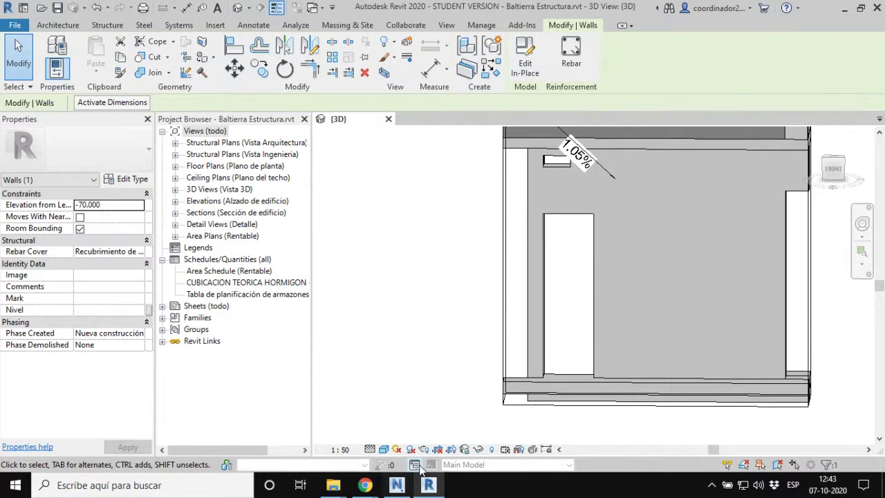
click(396, 487)
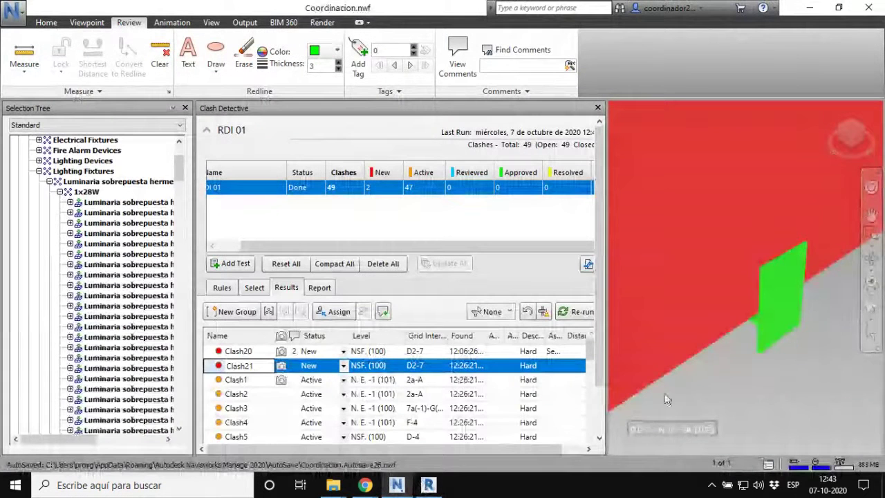
Step: Scroll through the RDI 01 results and view Clash13 in the model
scroll(252, 409, down, 3)
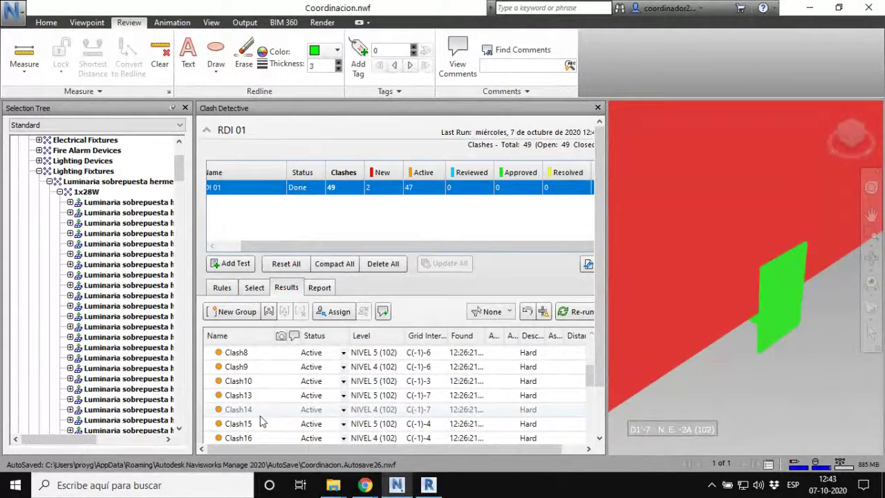
scroll(262, 422, up, 3)
scroll(263, 422, down, 12)
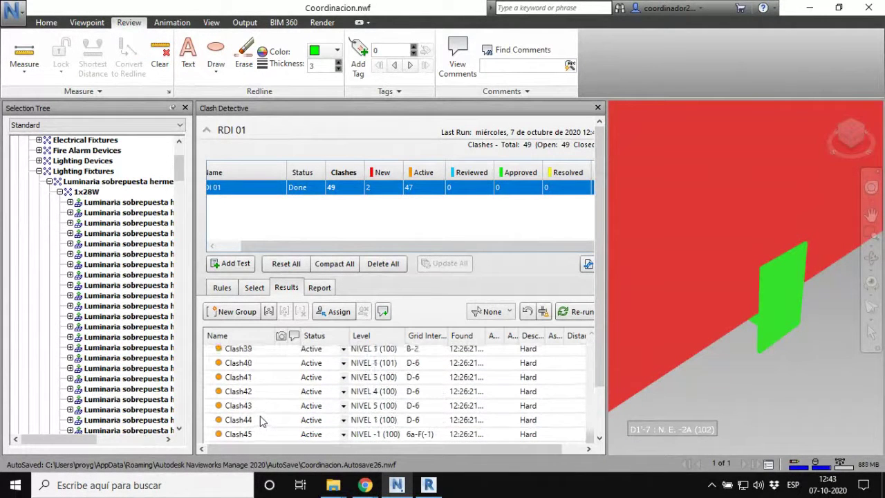
scroll(263, 422, up, 12)
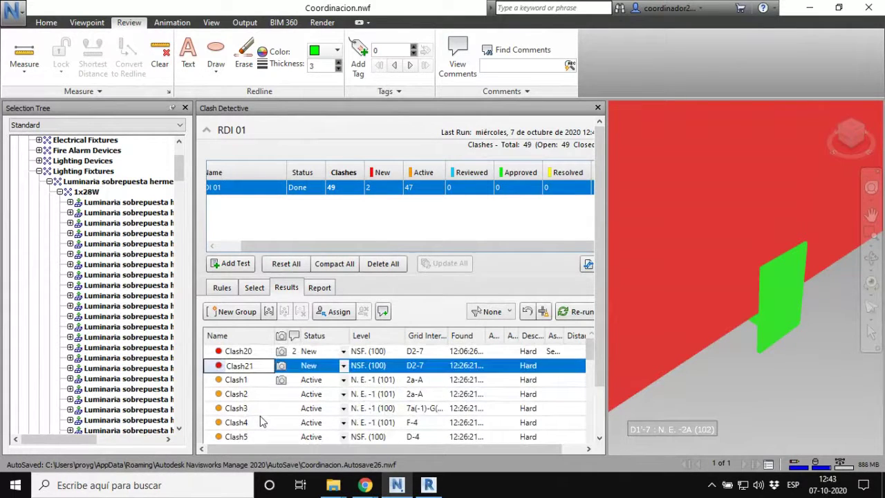
scroll(263, 422, down, 3)
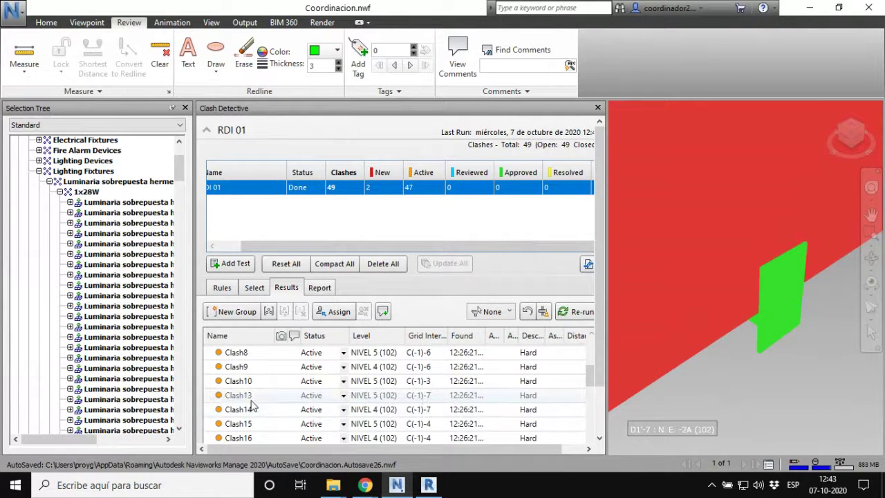
click(249, 397)
scroll(248, 408, down, 5)
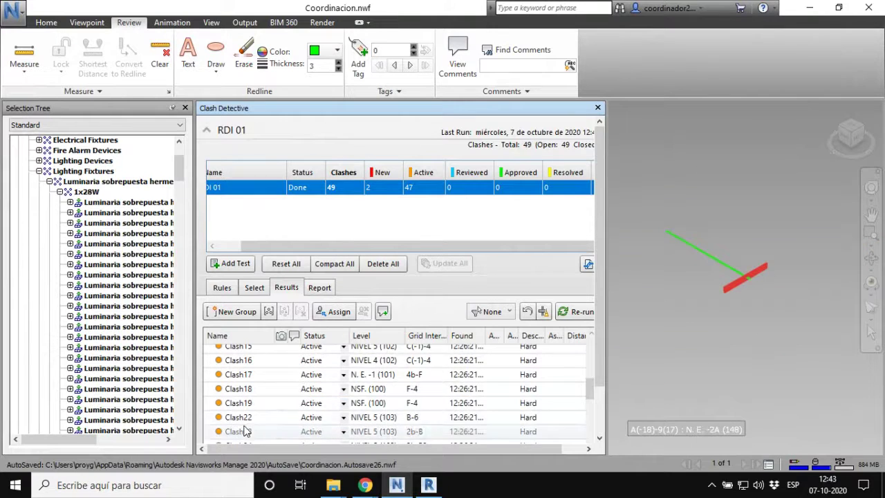
scroll(248, 424, down, 4)
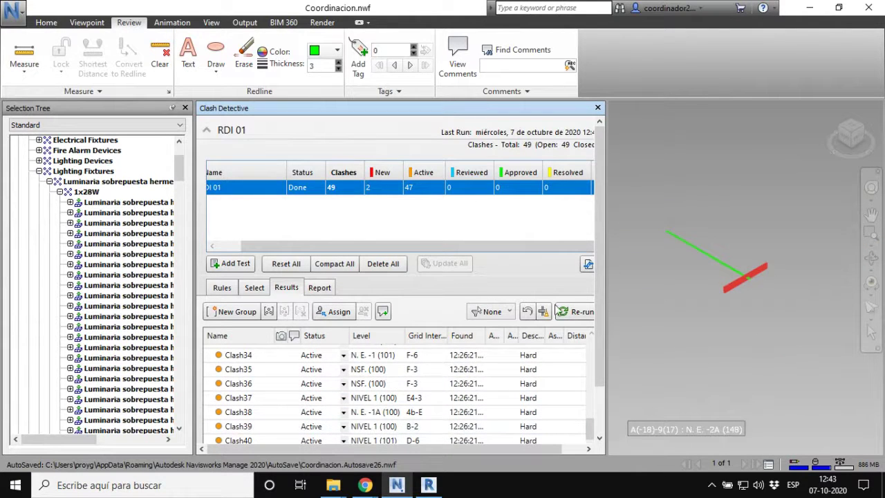
scroll(602, 329, down, 2)
scroll(270, 357, down, 2)
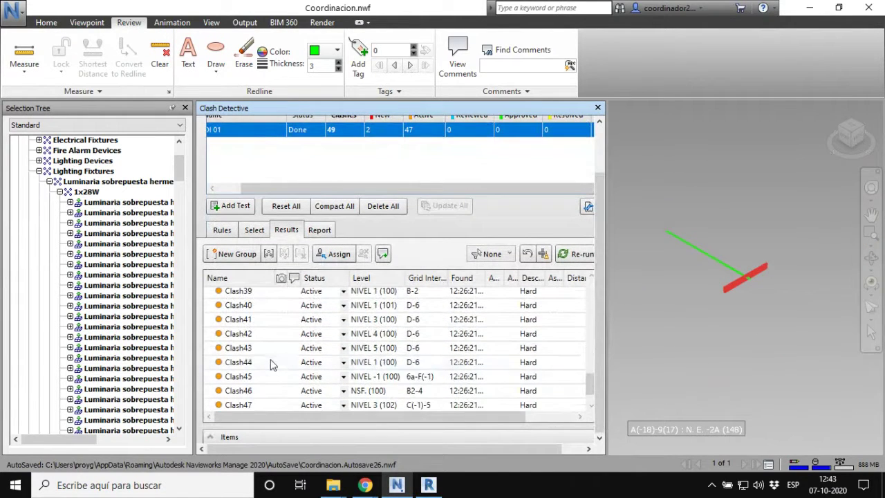
scroll(271, 362, down, 1)
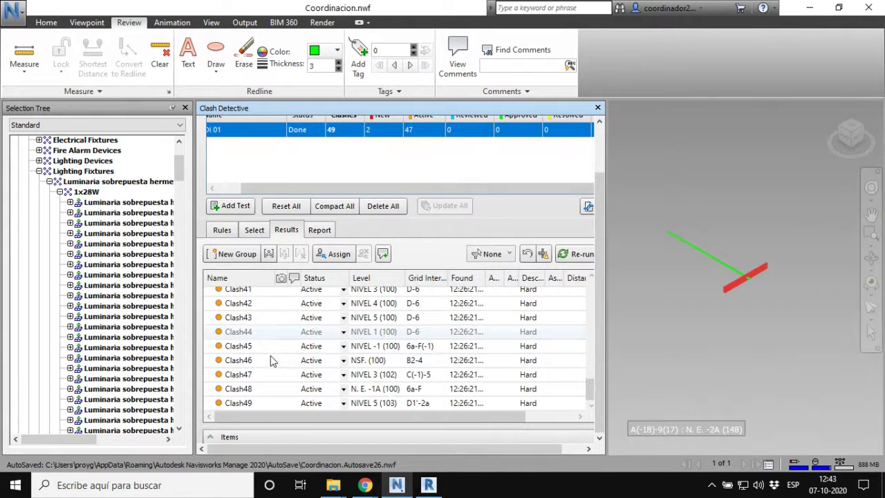
scroll(263, 393, up, 4)
scroll(263, 391, up, 6)
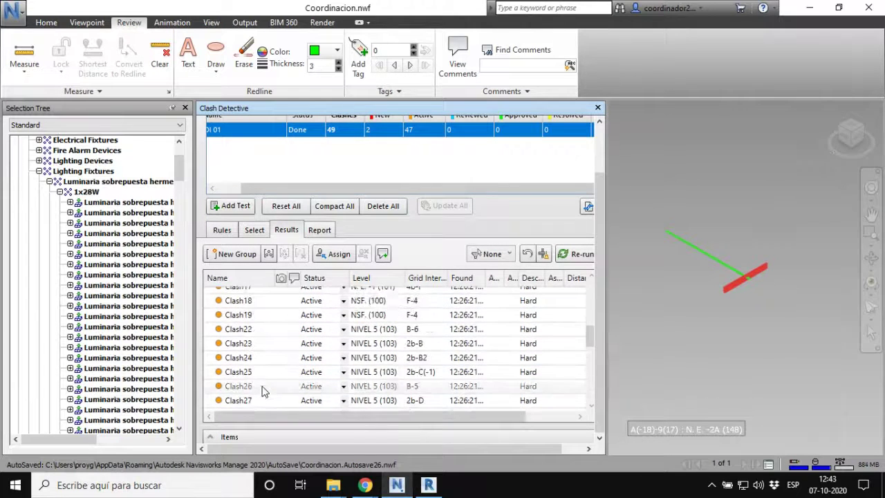
Step: Sort the clashes by Name ascending, then orbit and zoom in on Clash12
click(242, 280)
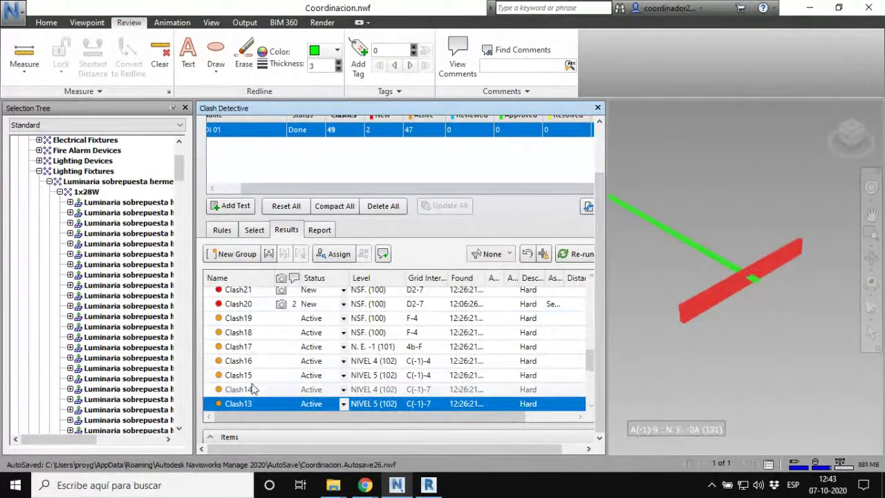
click(244, 281)
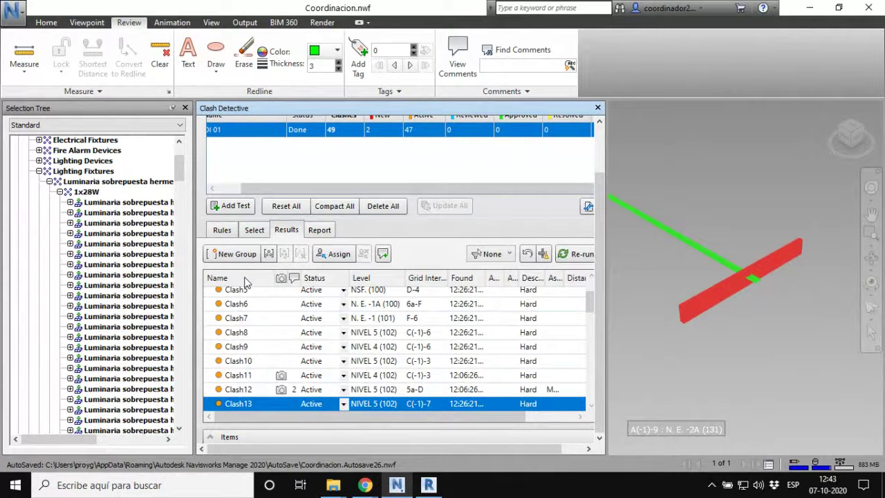
click(249, 391)
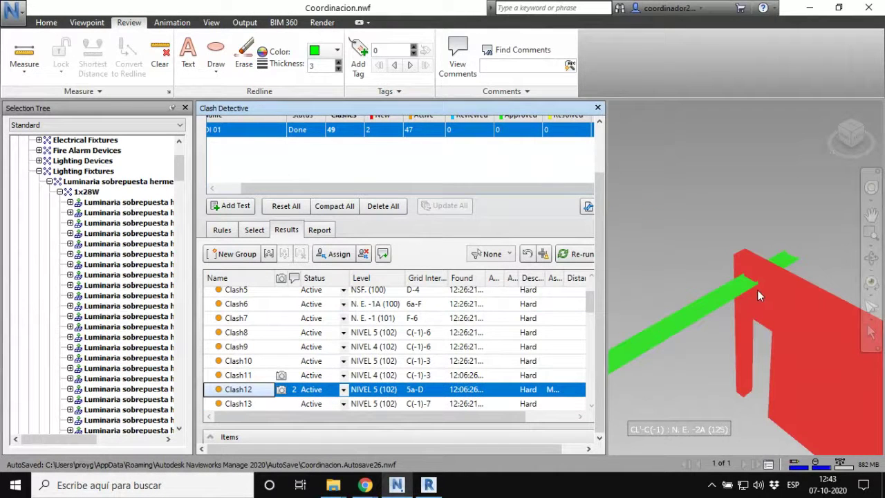
mouse_move(758, 296)
shift+middle_down()
mouse_move(715, 305)
mouse_move(706, 325)
mouse_move(697, 281)
mouse_move(692, 335)
shift+middle_up()
scroll(688, 354, up, 5)
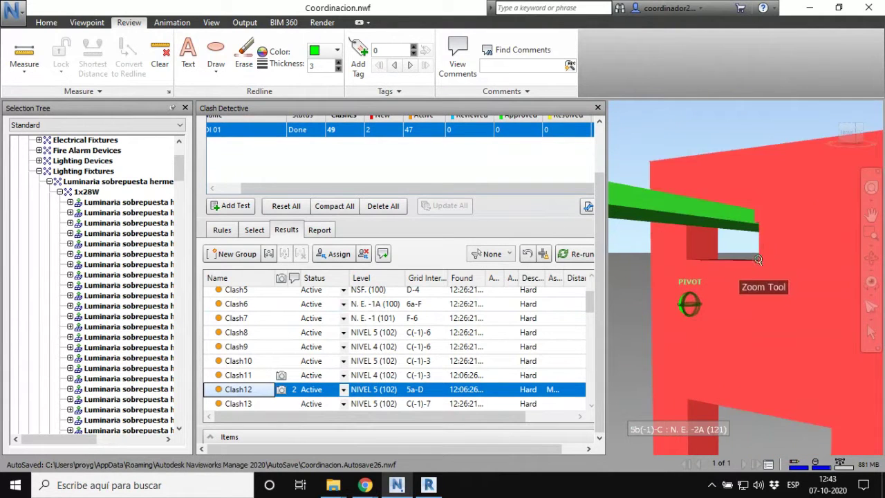
scroll(758, 259, up, 2)
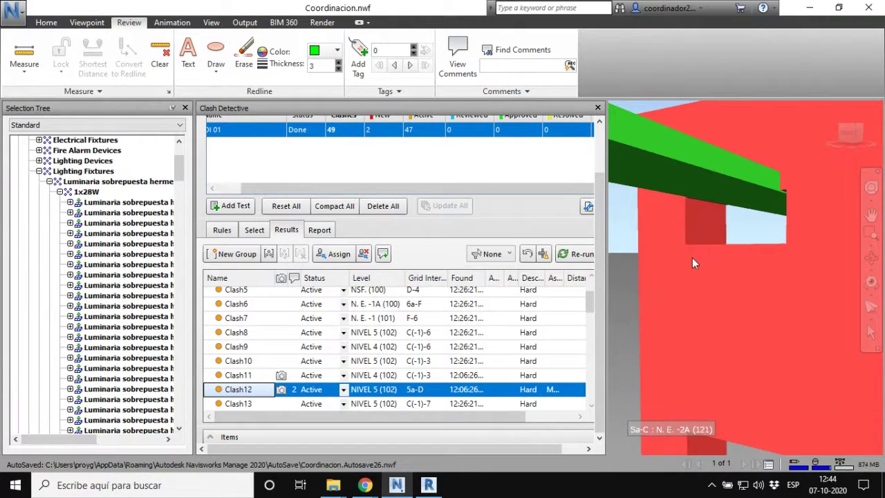
Step: In Revit, select the wall with the small opening and start, then cancel, Edit Profile
click(428, 485)
key(Escape)
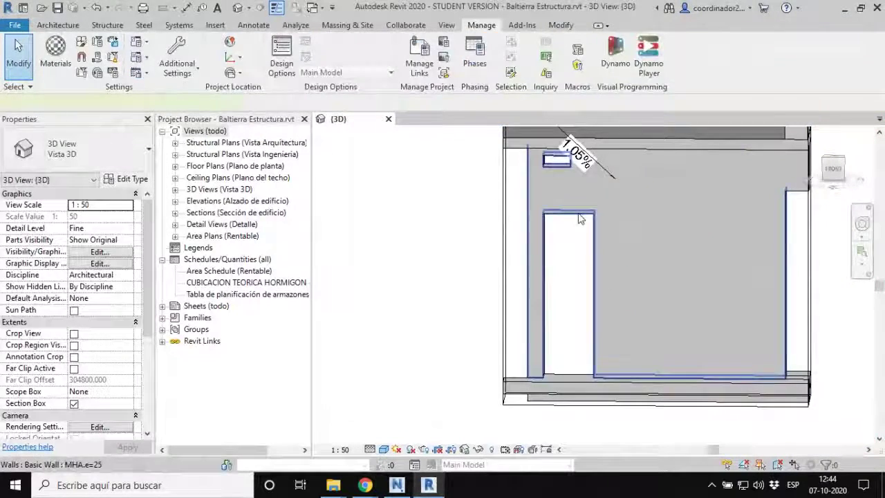
click(582, 222)
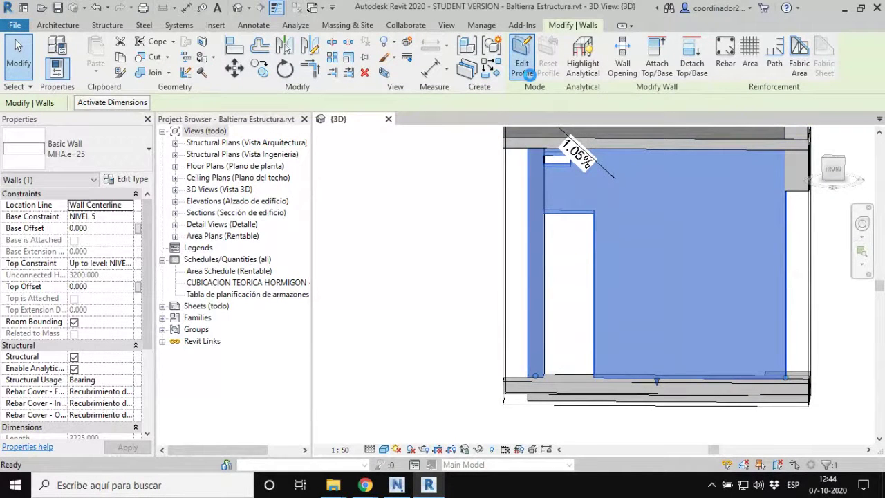
click(529, 75)
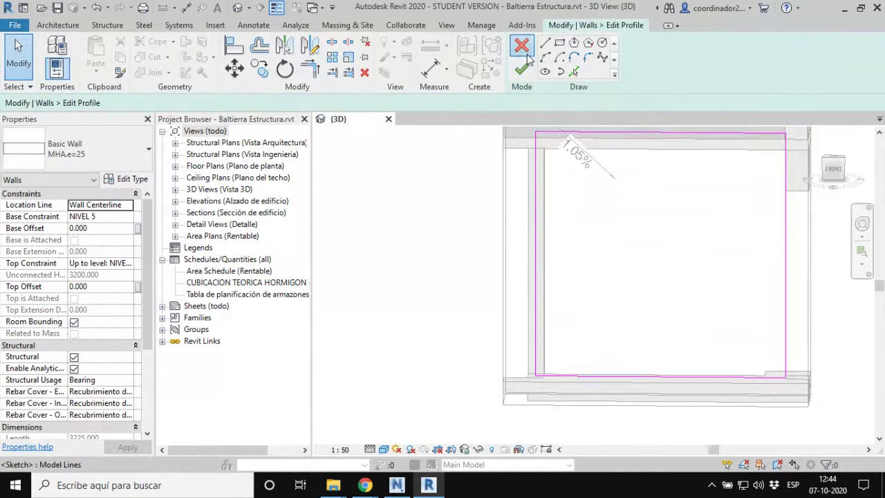
click(528, 53)
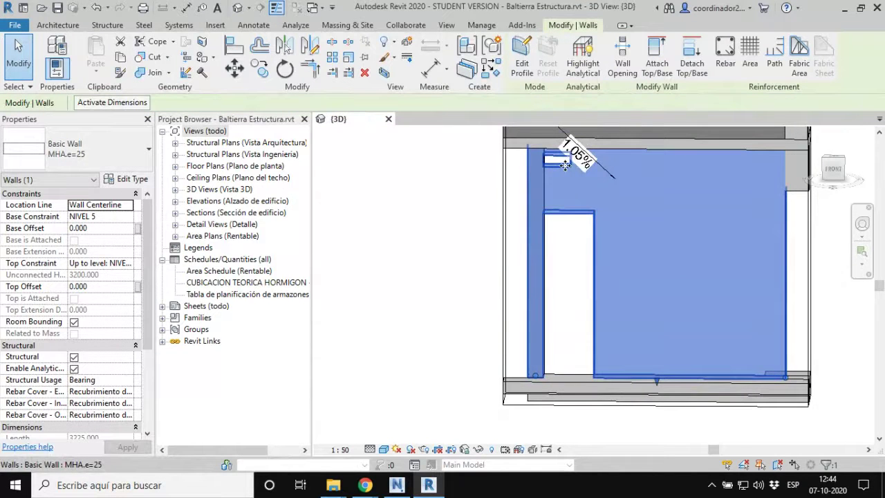
Step: Edit the small opening in place and drag its void extrusion lower in the wall
click(566, 168)
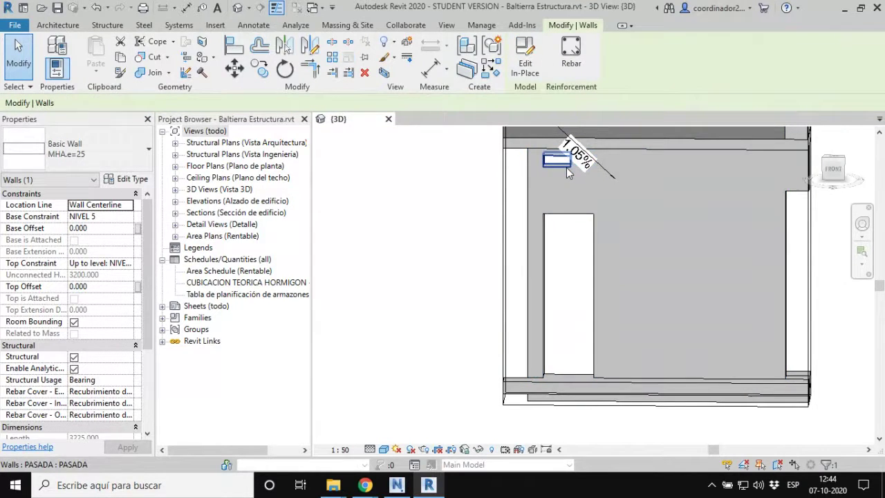
shift+middle_drag(566, 168, 565, 161)
key(Escape)
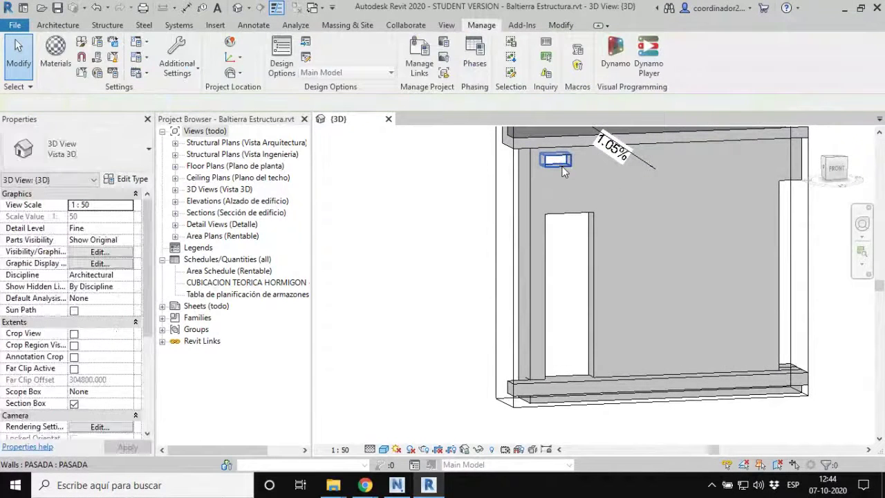
click(564, 171)
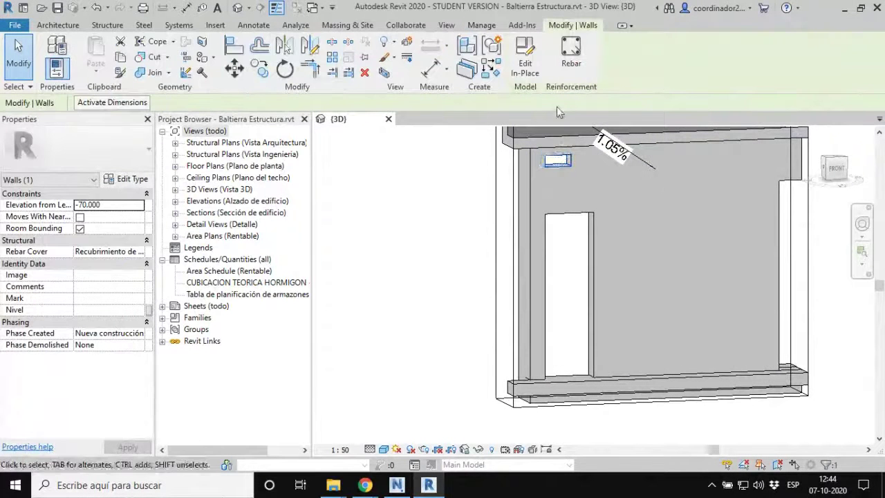
click(531, 63)
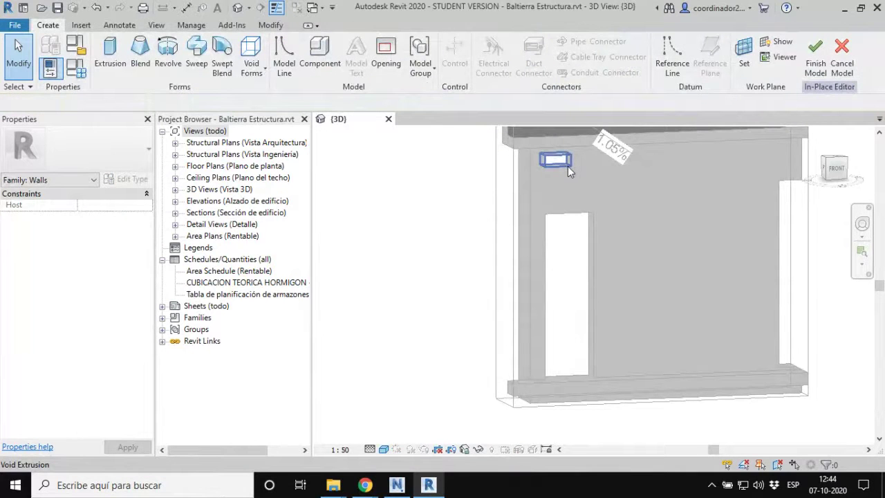
click(568, 171)
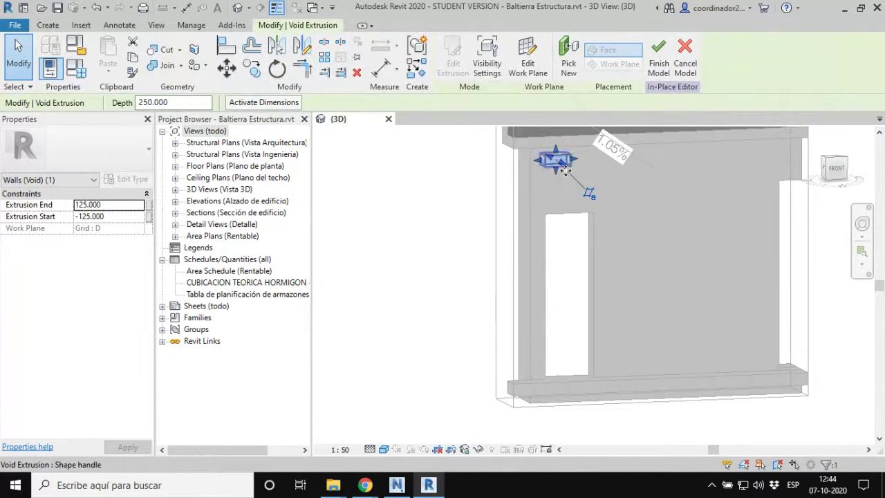
scroll(560, 168, up, 3)
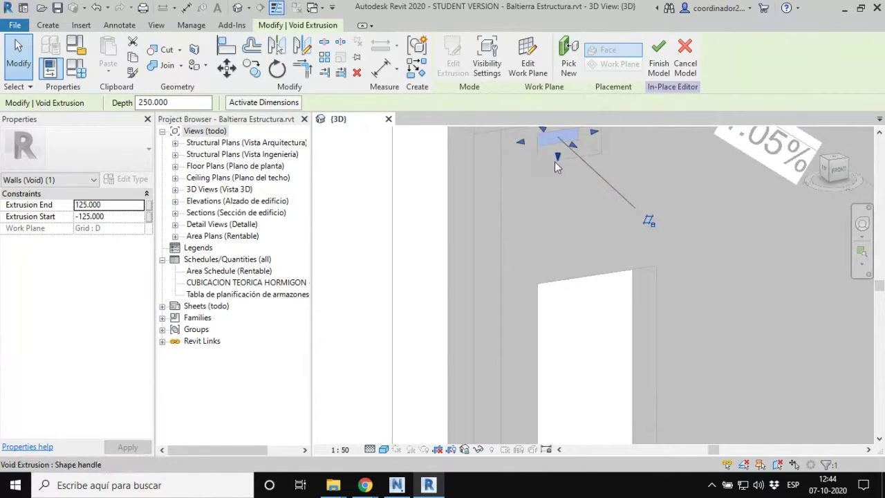
drag(555, 162, 559, 175)
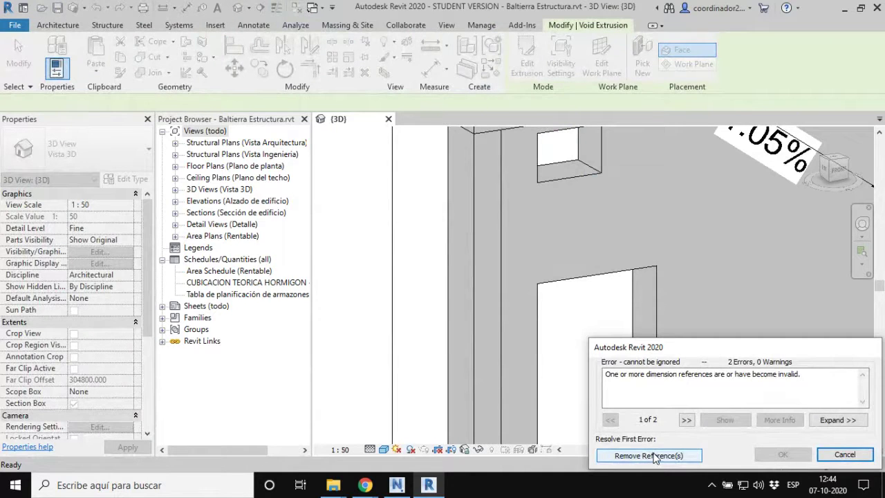
Step: Remove the invalid dimension references, browse the File menu's Export options, then return to Navisworks
click(648, 455)
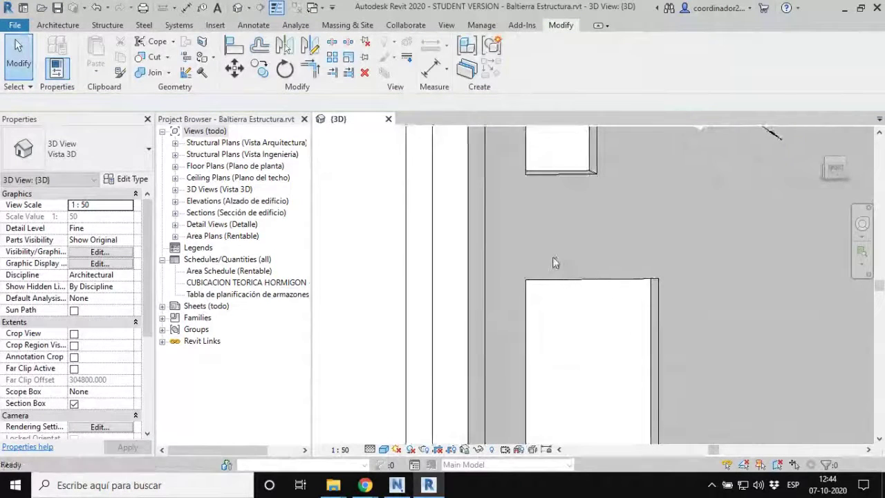
scroll(552, 263, down, 4)
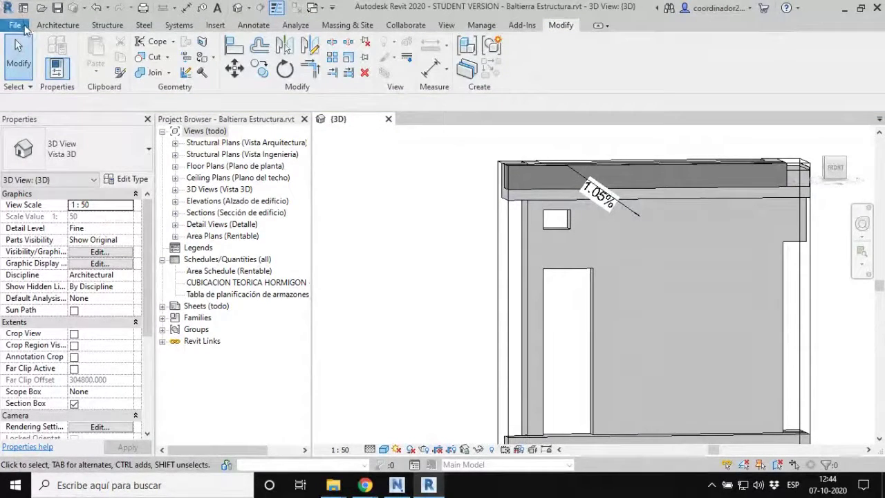
click(17, 26)
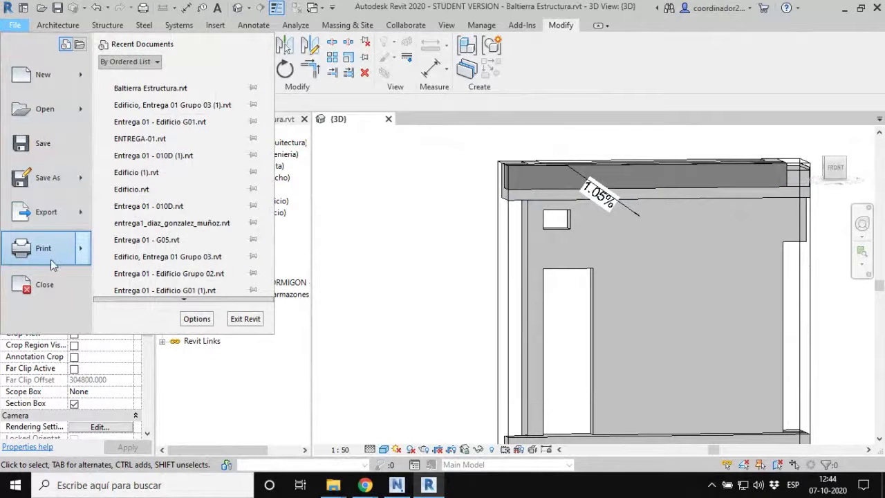
mouse_move(53, 218)
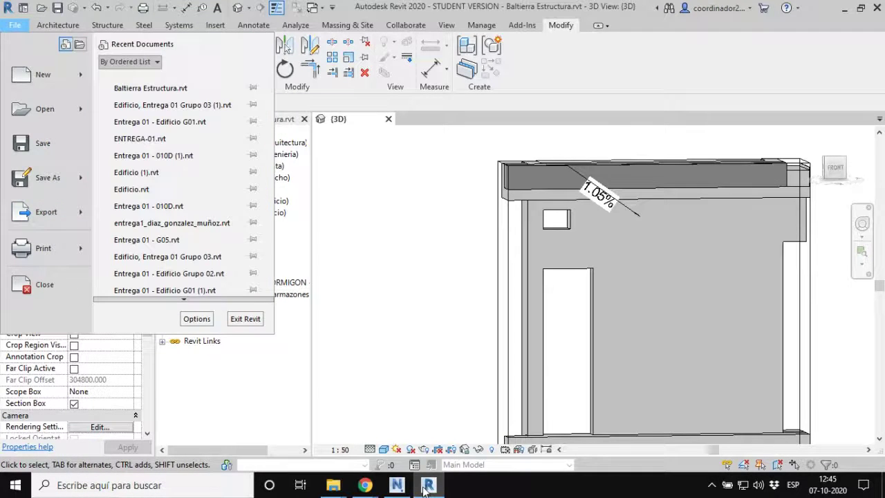
click(397, 485)
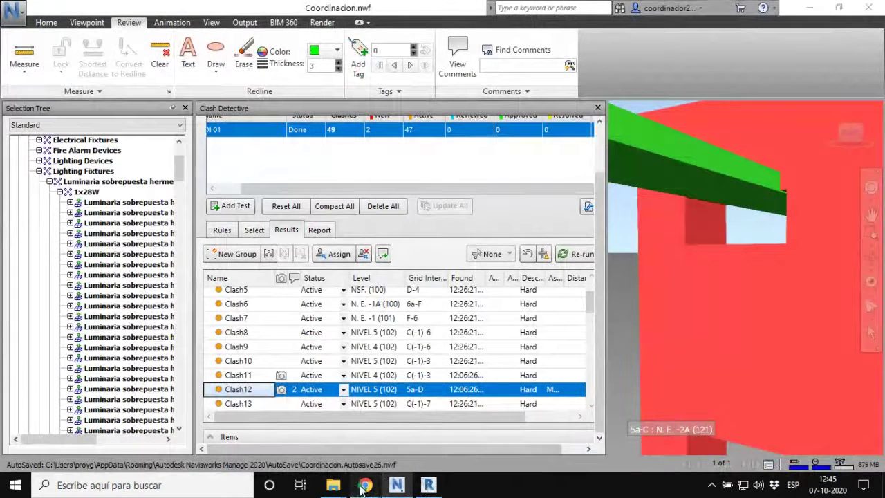
Step: Highlight the Clash12 row's element IDs and levels in the Chrome report, then return to Revit
click(366, 486)
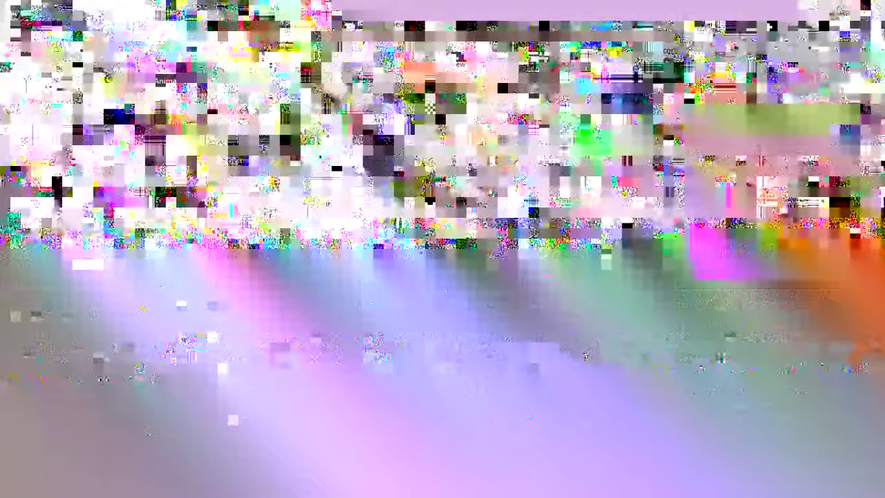
drag(368, 357, 555, 357)
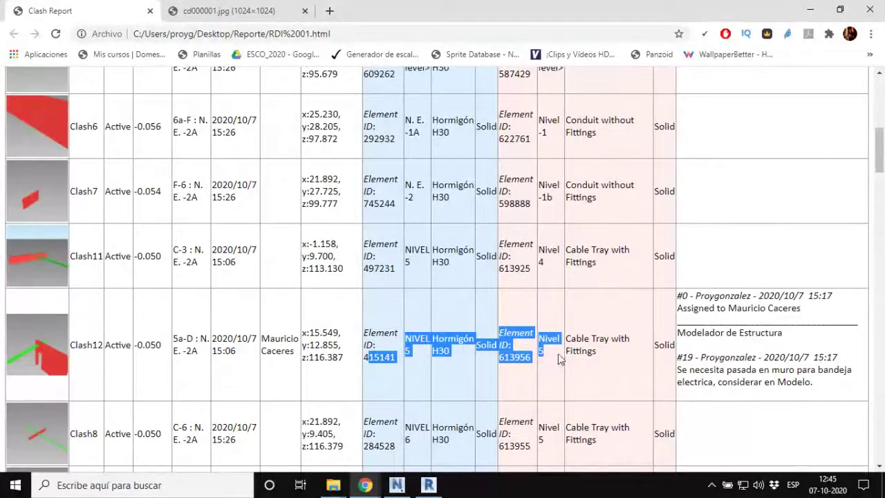
click(429, 485)
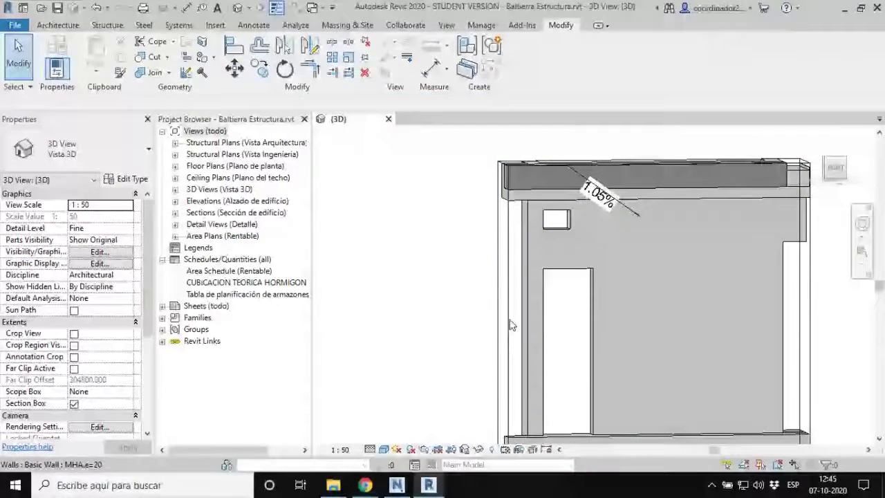
Step: From Revit's Manage tab, select the NIVEL 6 floor slab crossing the top of the wall
click(482, 26)
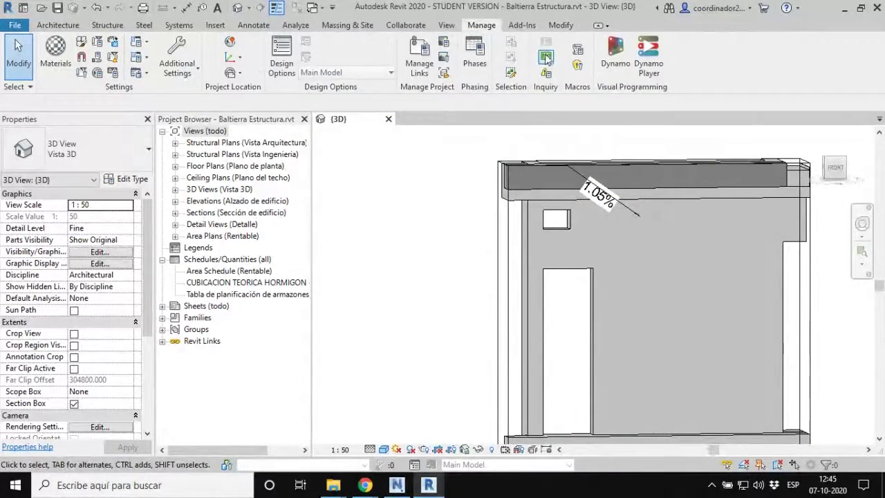
key(ctrl)
key(ctrl)
key(ctrl)
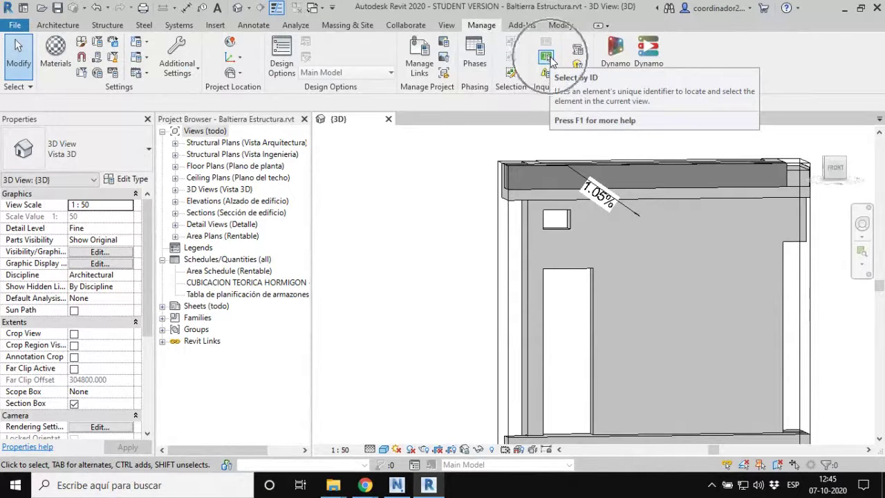
key(ctrl)
key(ctrl)
key(ctrl)
key(ctrl)
key(ctrl)
key(ctrl)
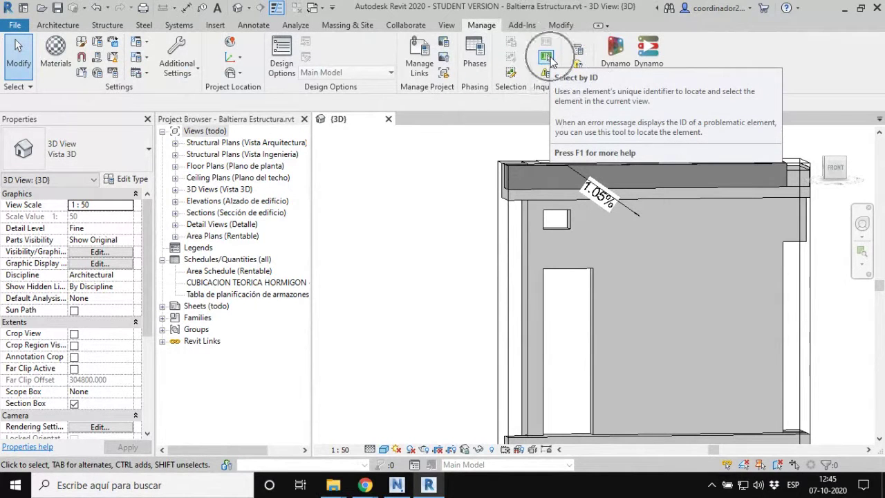
key(ctrl)
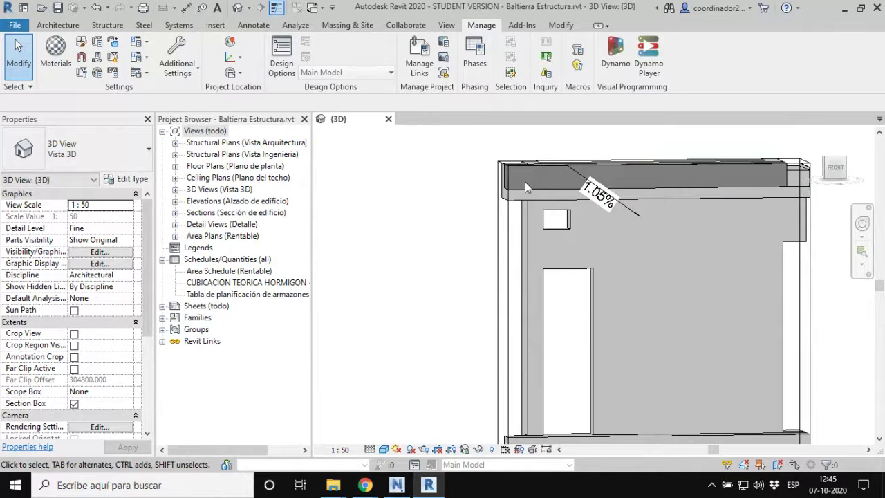
click(525, 191)
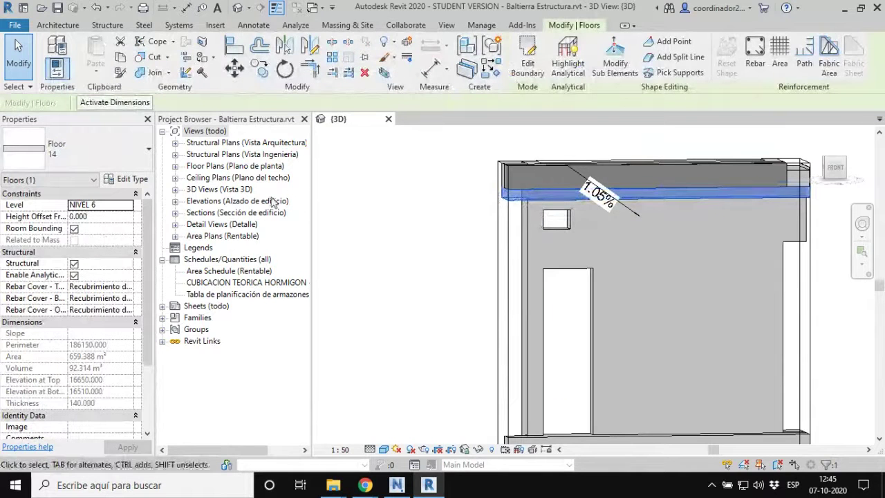
Step: Review the floor's type 14 Type Properties, then go back to Navisworks Clash Detective
click(126, 180)
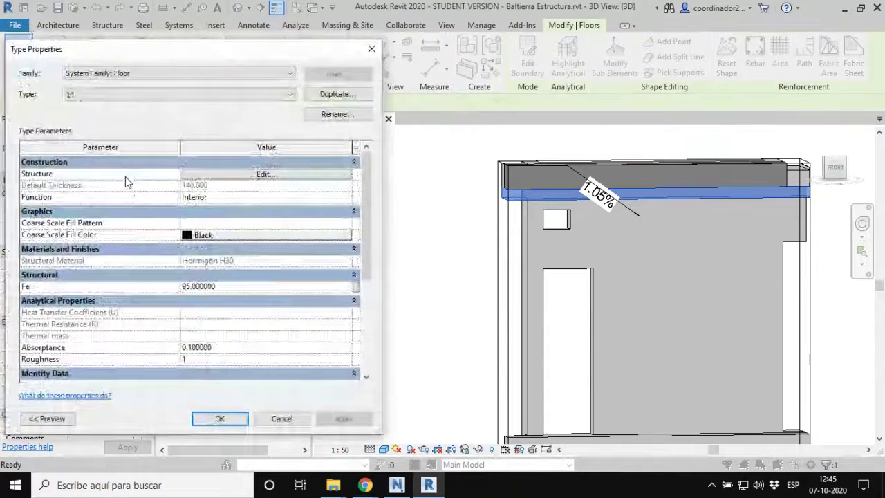
scroll(275, 326, down, 4)
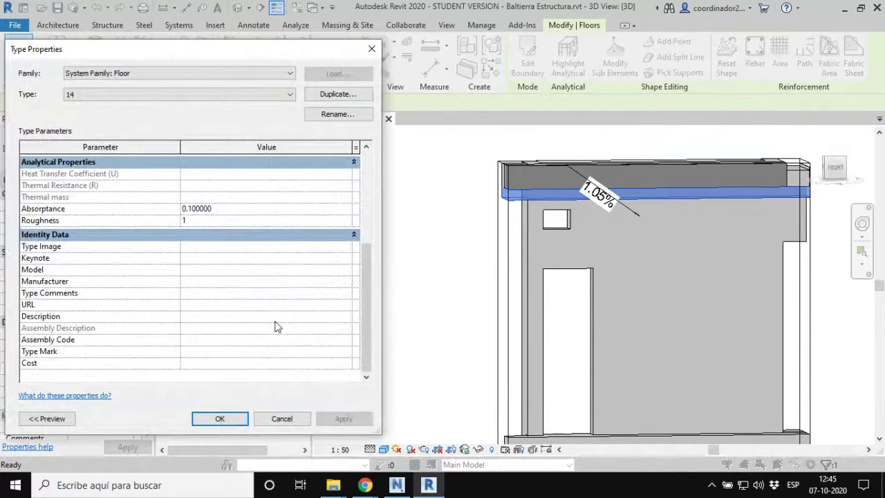
scroll(328, 324, up, 4)
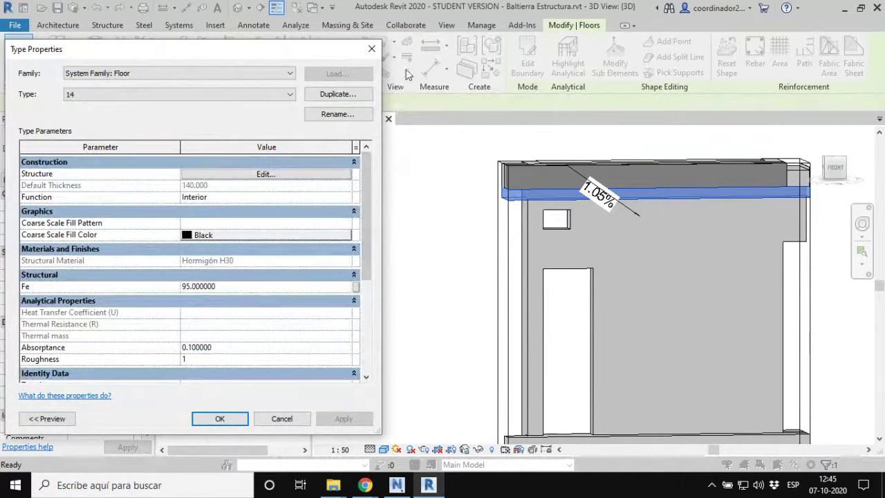
click(372, 49)
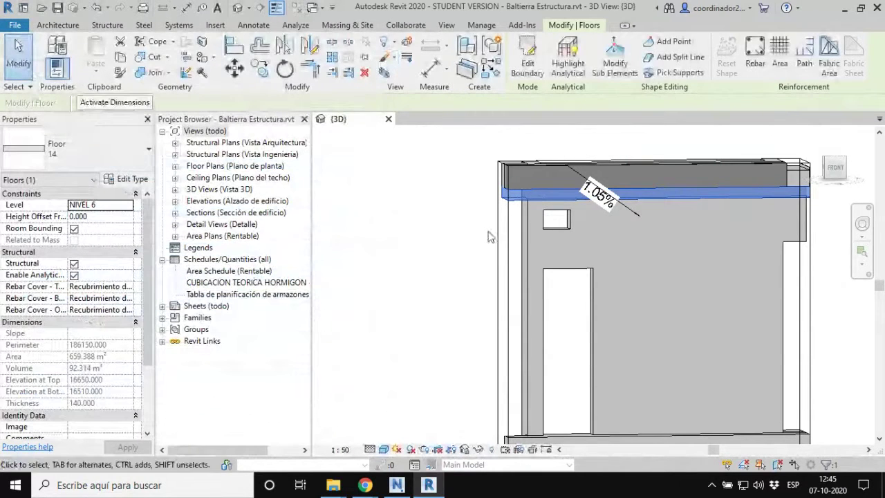
shift+middle_drag(407, 271, 608, 319)
click(396, 485)
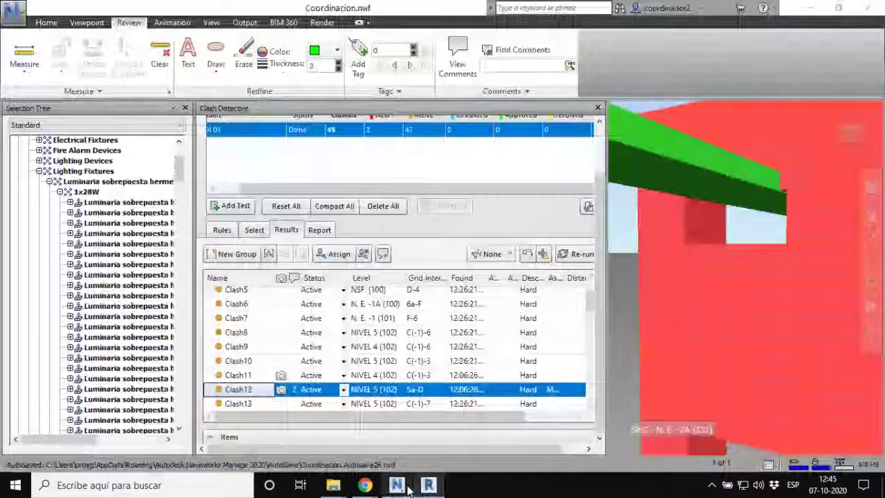
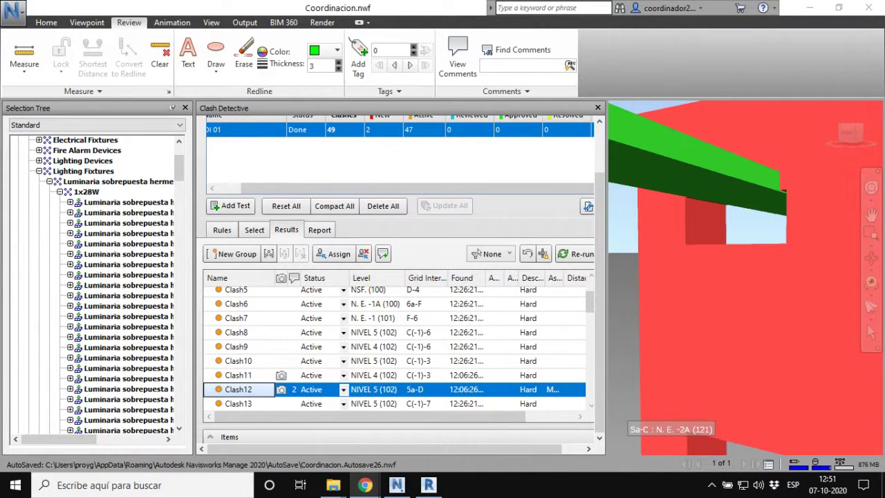
Step: Bring the Gmail browser window showing 'Notas - Entrega 01' over Navisworks
drag(884, 13, 229, 136)
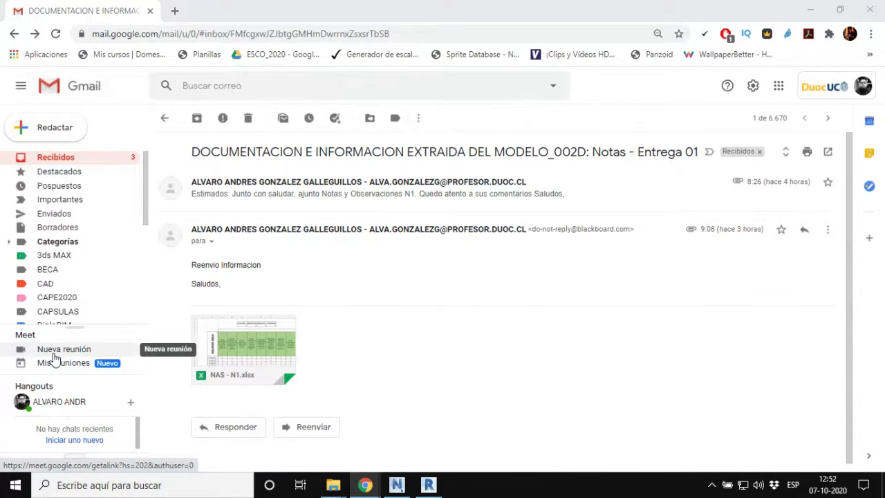
Step: Create a new Google Meet meeting with Nueva reunión in Gmail's sidebar
click(55, 350)
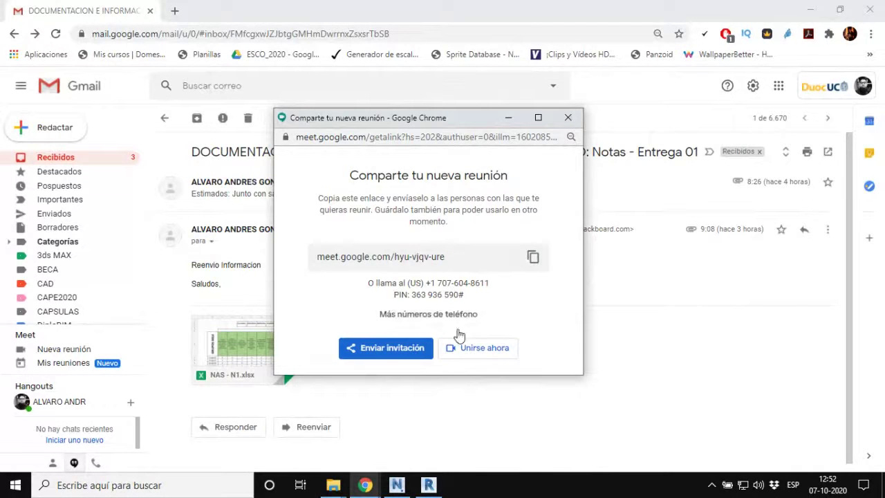
Step: Open the new meeting's pre-join page in its own tab with Unirse ahora
click(491, 349)
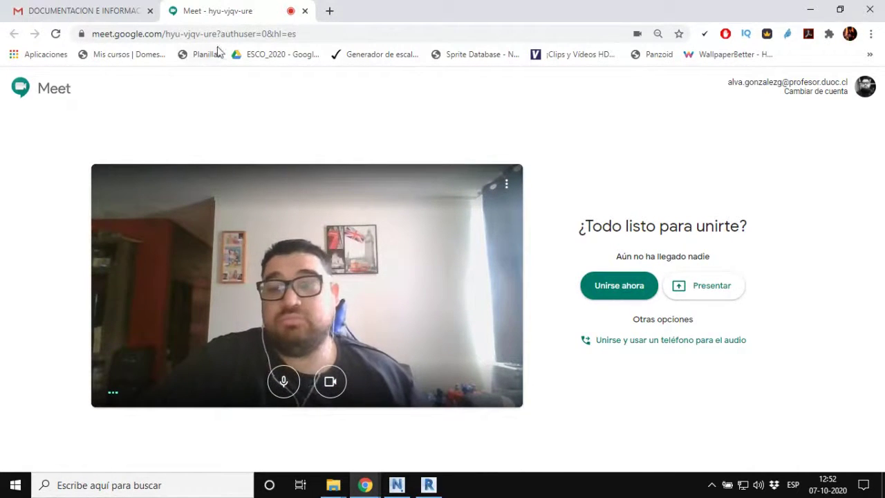
Step: Close the Meet tab and create another meeting with Nueva reunión
click(306, 12)
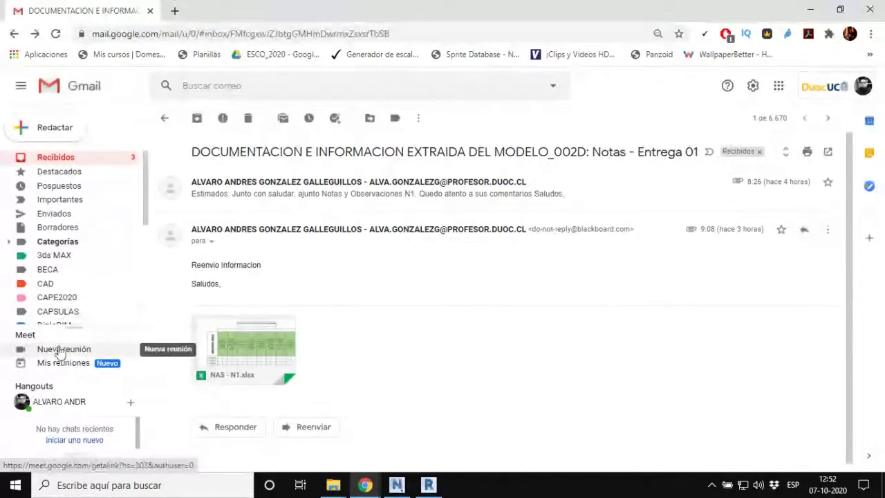
key(ctrl)
key(ctrl)
key(ctrl)
key(ctrl)
key(ctrl)
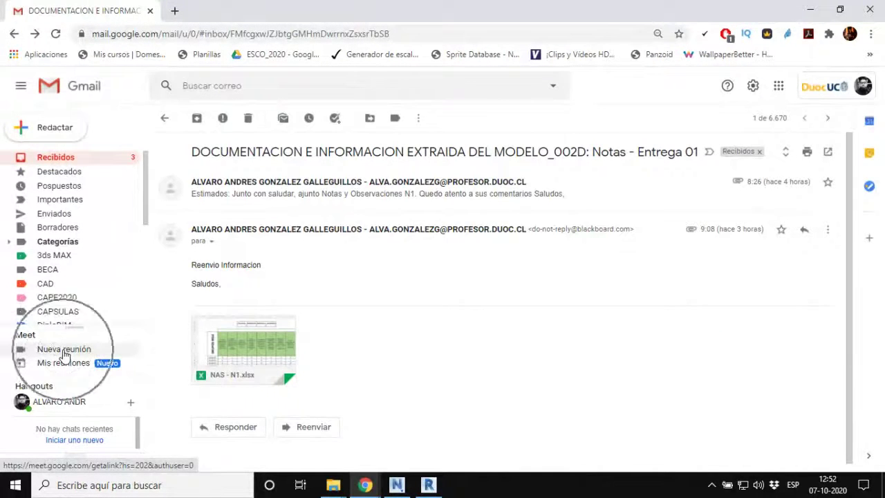
click(65, 351)
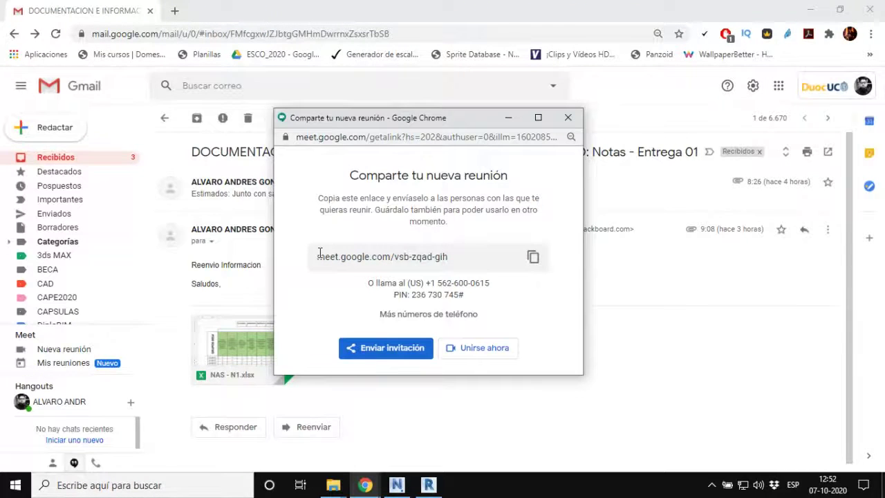
Step: Copy the new meeting's link and close its share window
drag(316, 257, 440, 253)
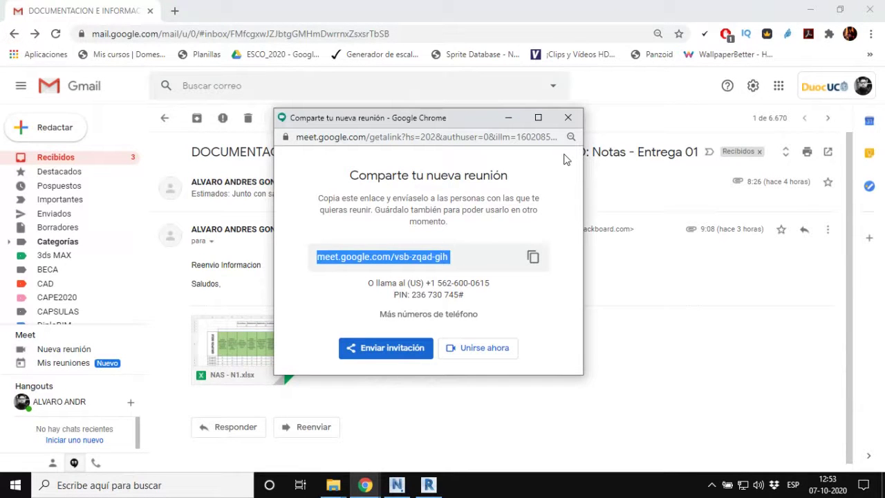
click(568, 117)
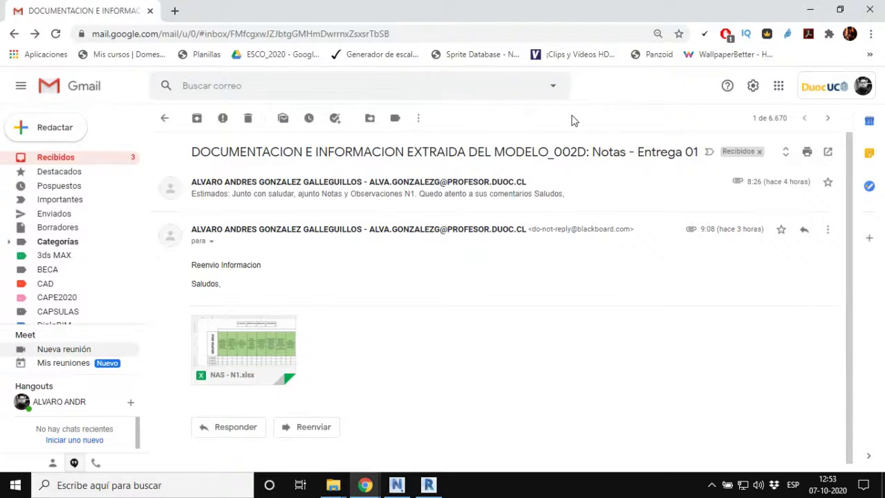